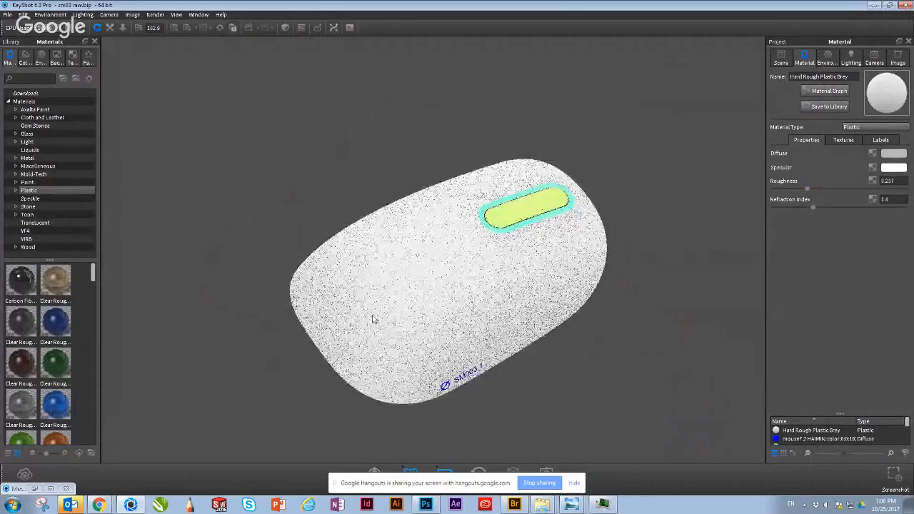
Step: Examine the white mouse model from several angles, including its top, side, front edge and underside
left_click_drag(522, 336, 353, 171)
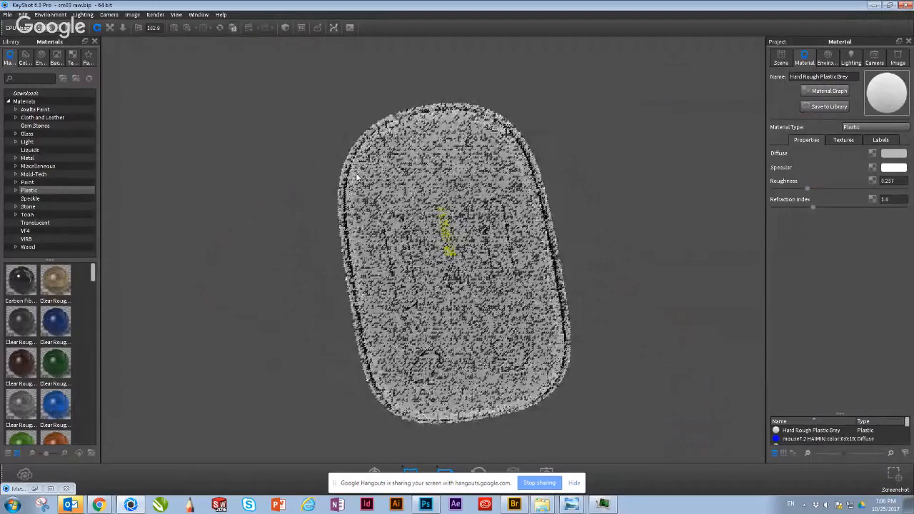
left_click_drag(359, 179, 457, 297)
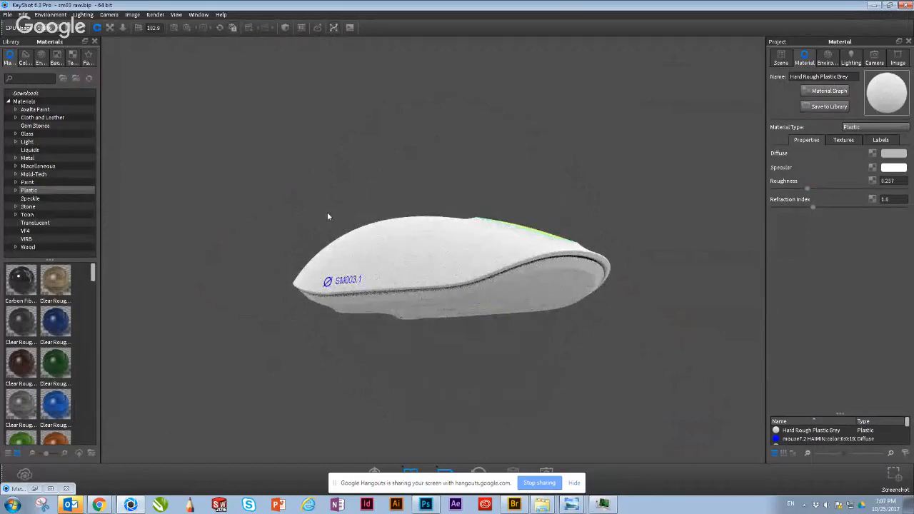
left_click_drag(333, 210, 402, 205)
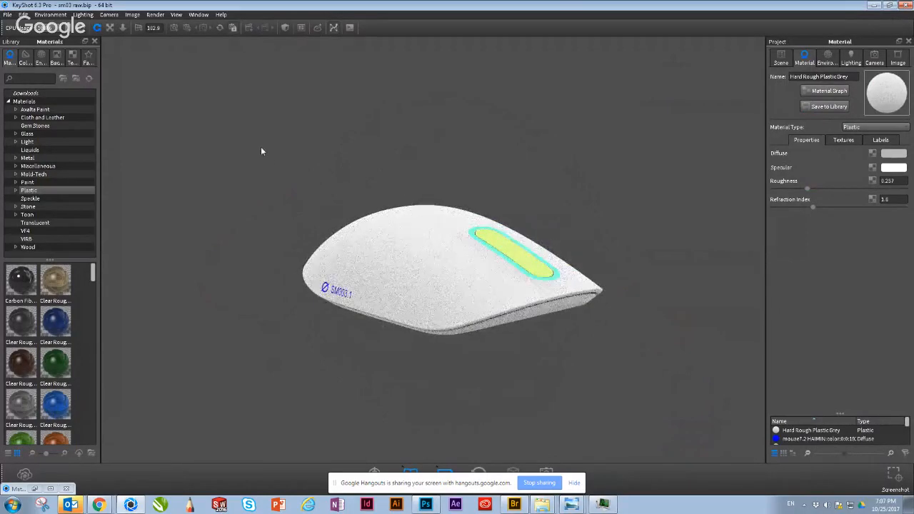
left_click_drag(244, 151, 206, 167)
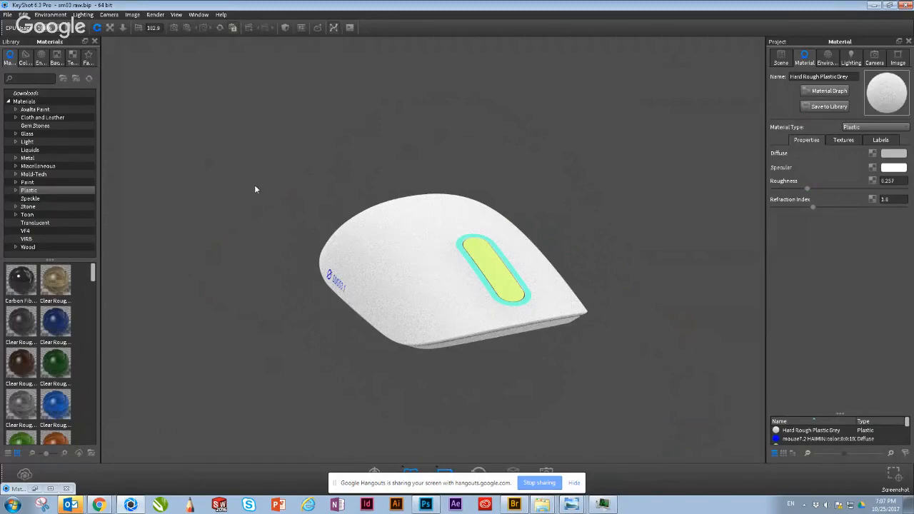
left_click_drag(259, 186, 450, 390)
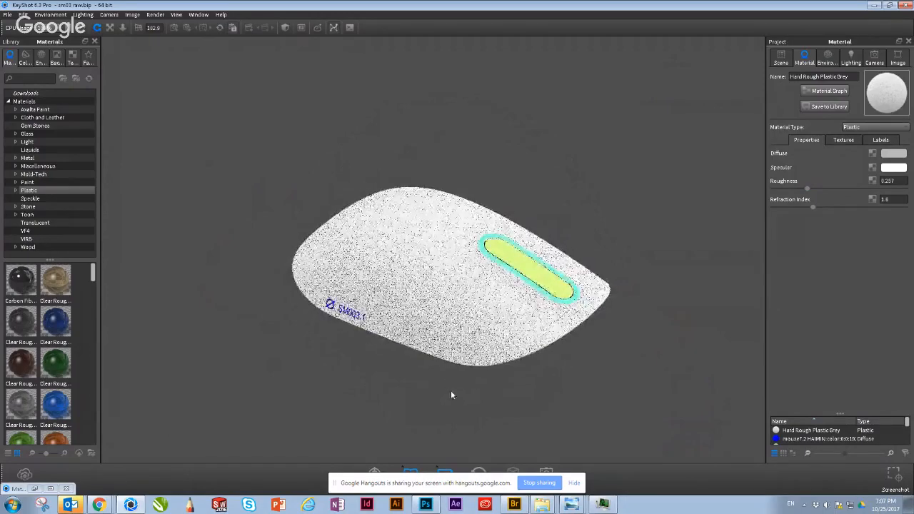
mouse_move(542, 505)
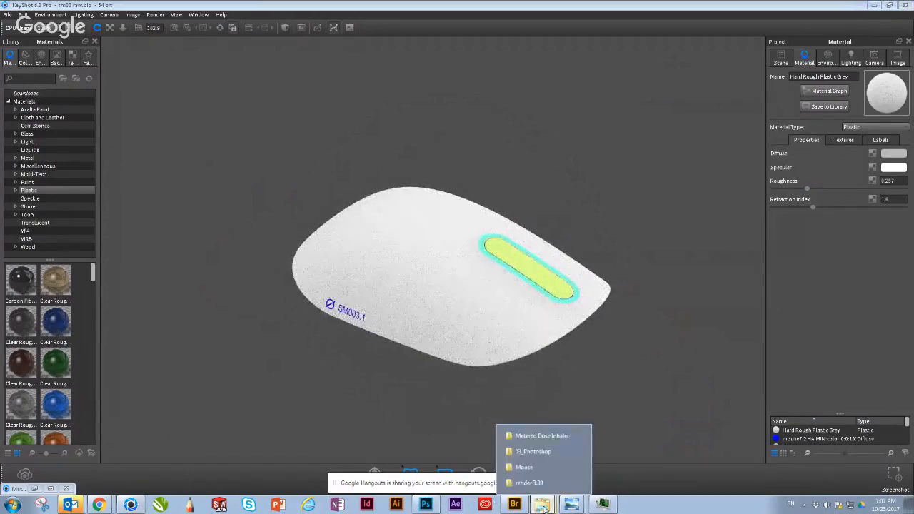
left_click(545, 468)
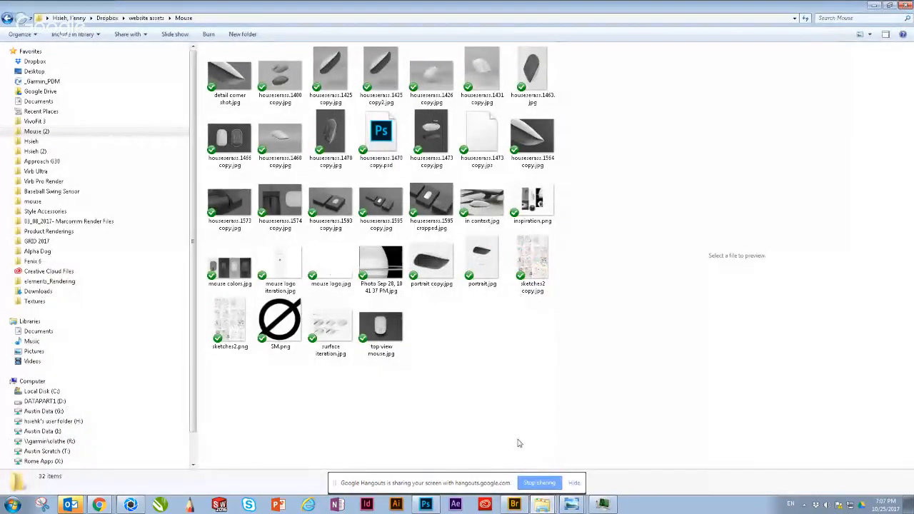
left_click(877, 5)
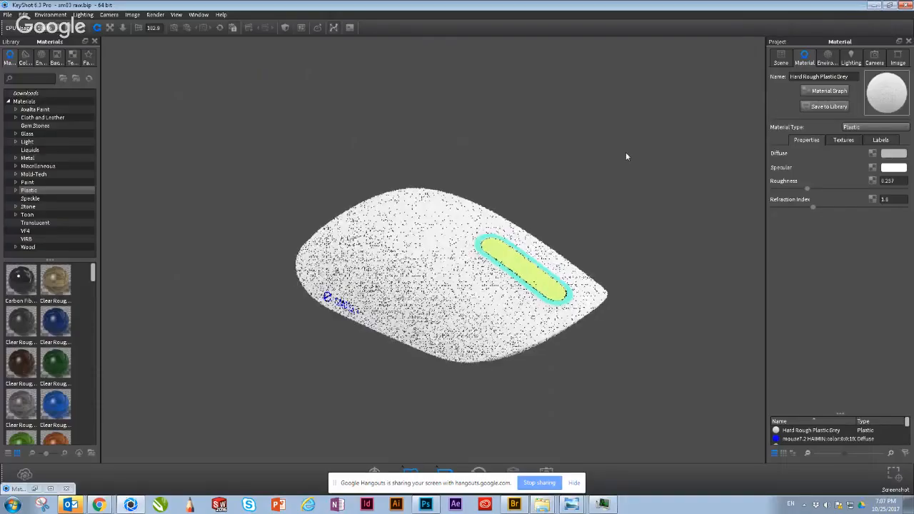
left_click_drag(626, 155, 583, 201)
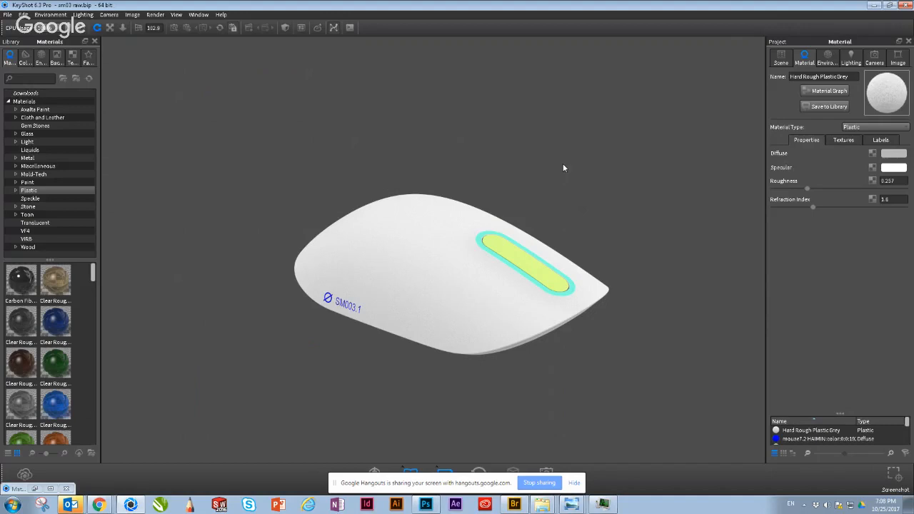
left_click_drag(564, 167, 481, 293)
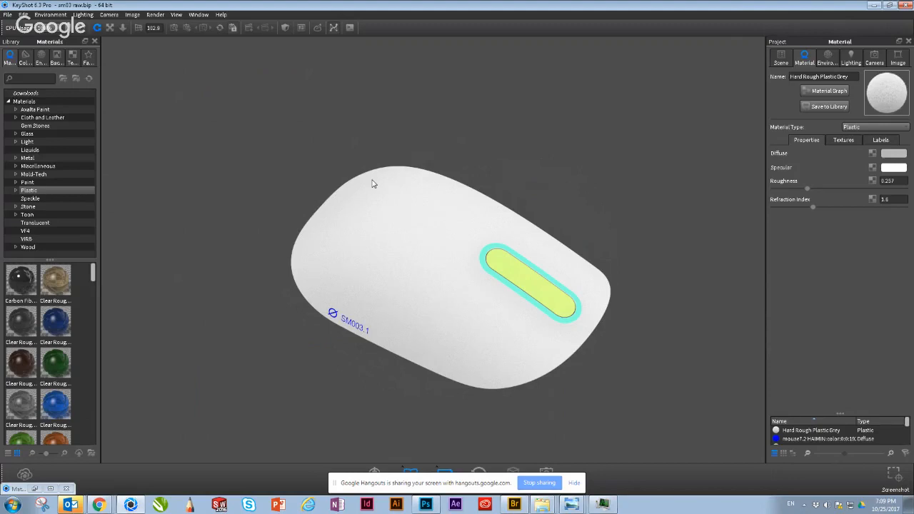
left_click_drag(441, 132, 436, 100)
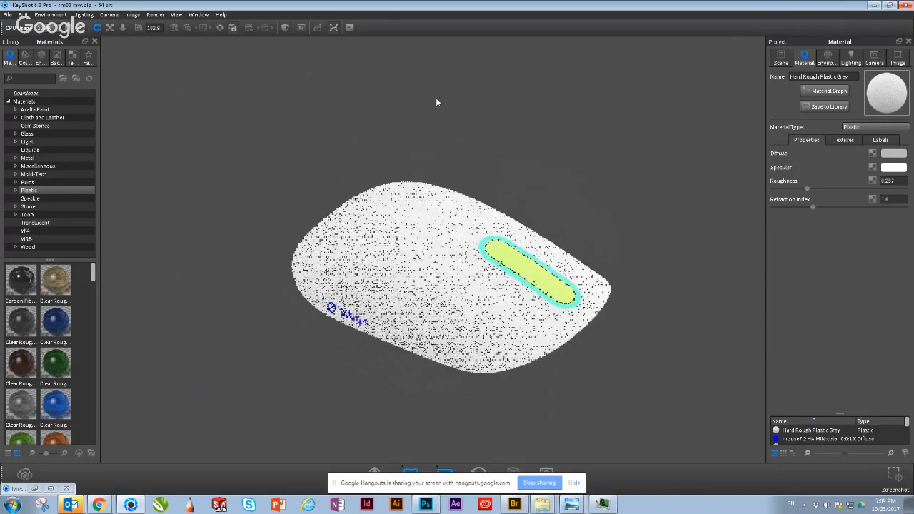
right_click(543, 505)
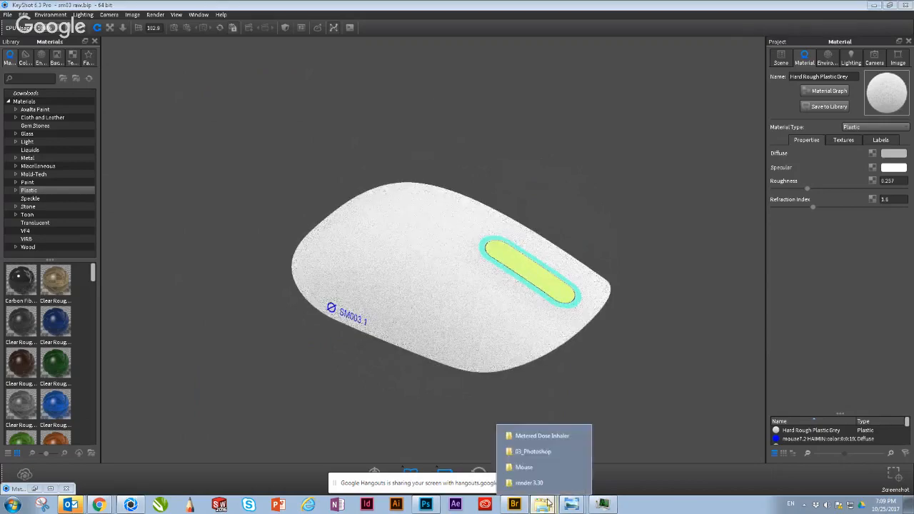
left_click(525, 467)
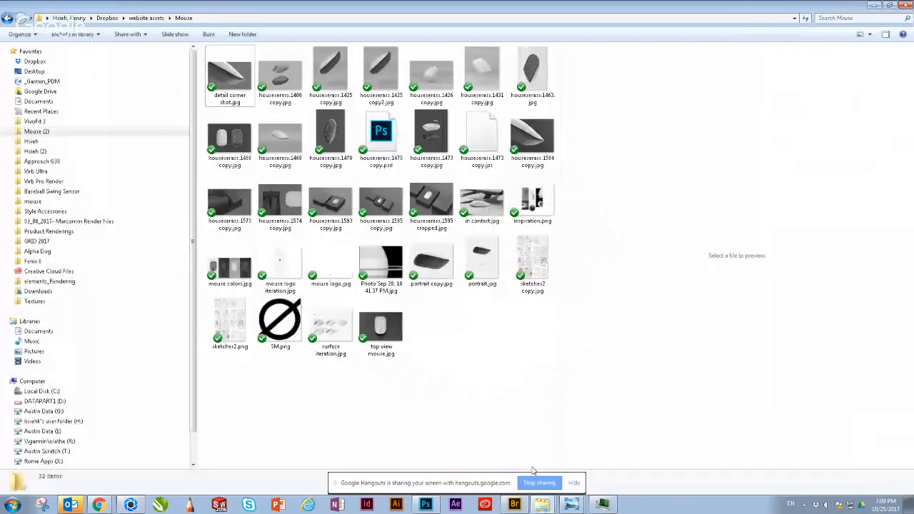
left_click(873, 8)
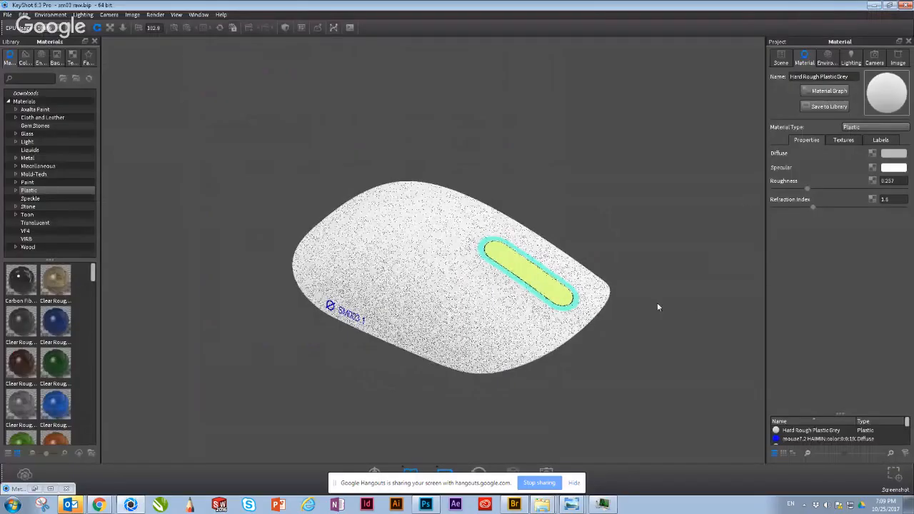
right_click(543, 504)
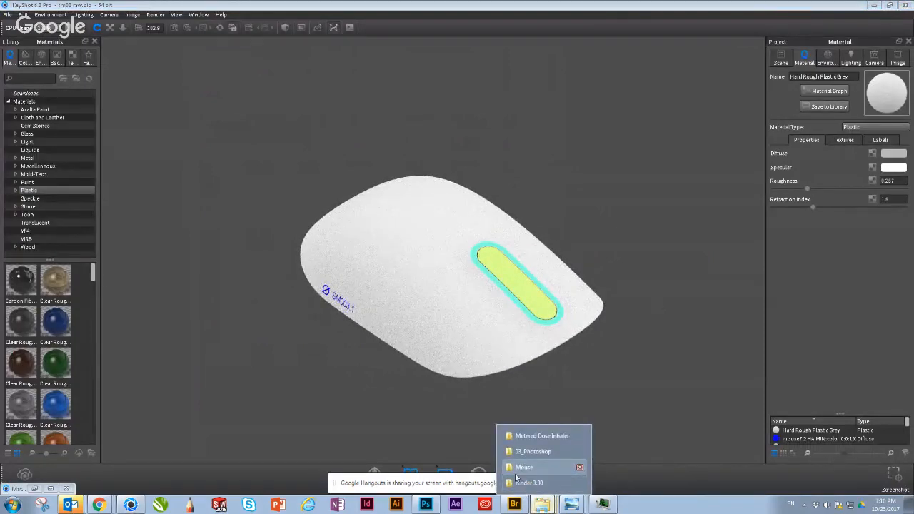
left_click(523, 468)
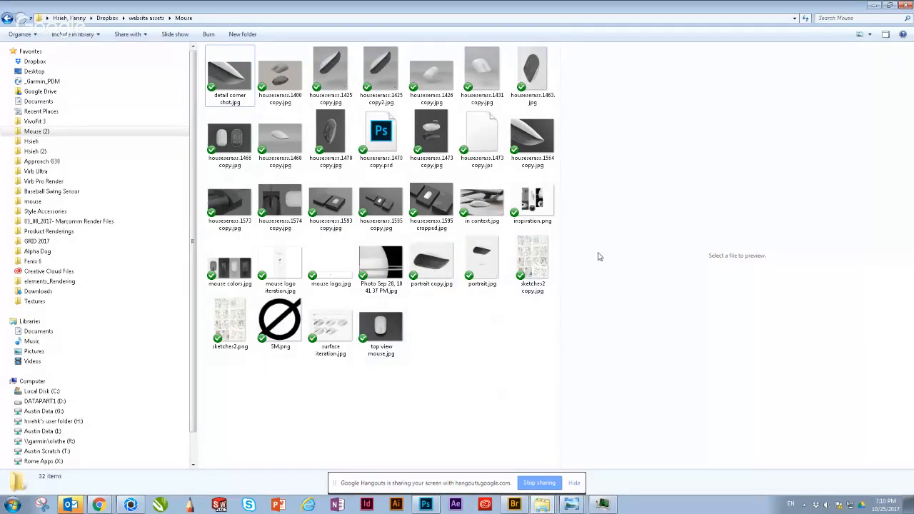
left_click(874, 5)
left_click(544, 505)
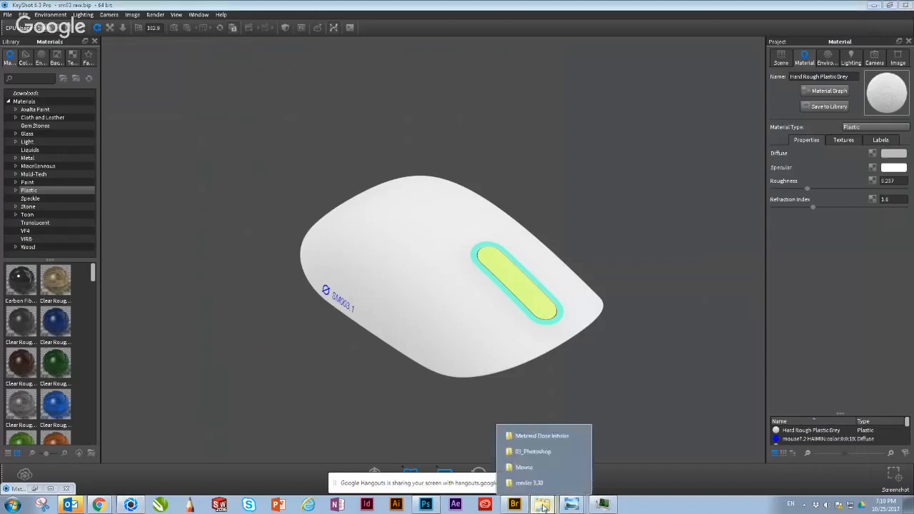
left_click(630, 427)
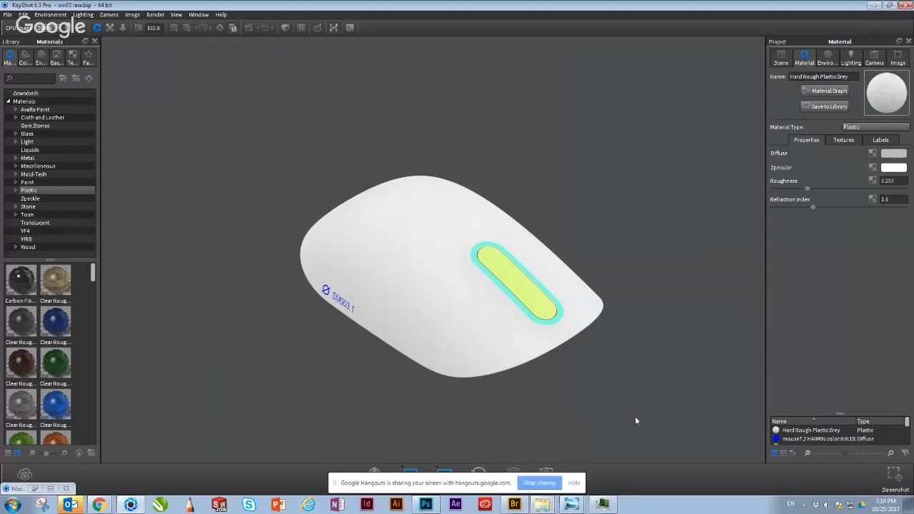
scroll(606, 370, "down", 1)
Step: Switch to the file browser and open the mouse folder located directly inside Dropbox
left_click(542, 504)
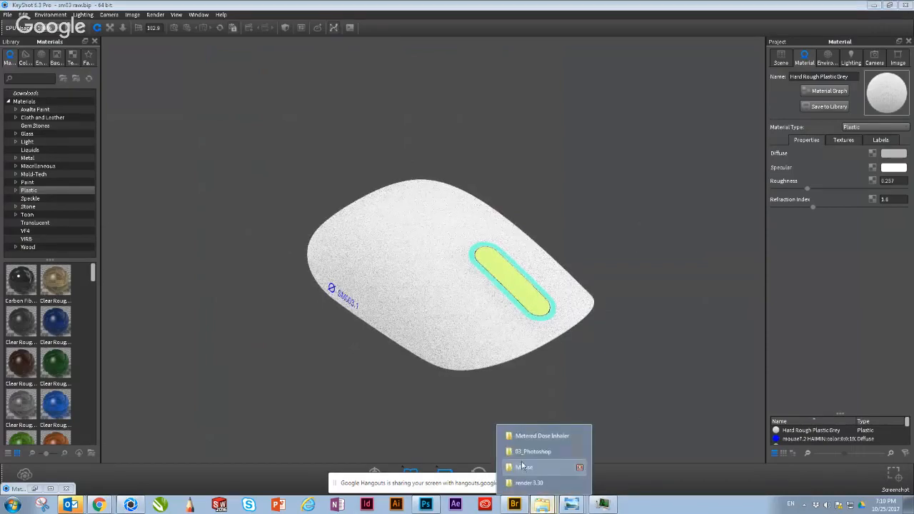
left_click(524, 468)
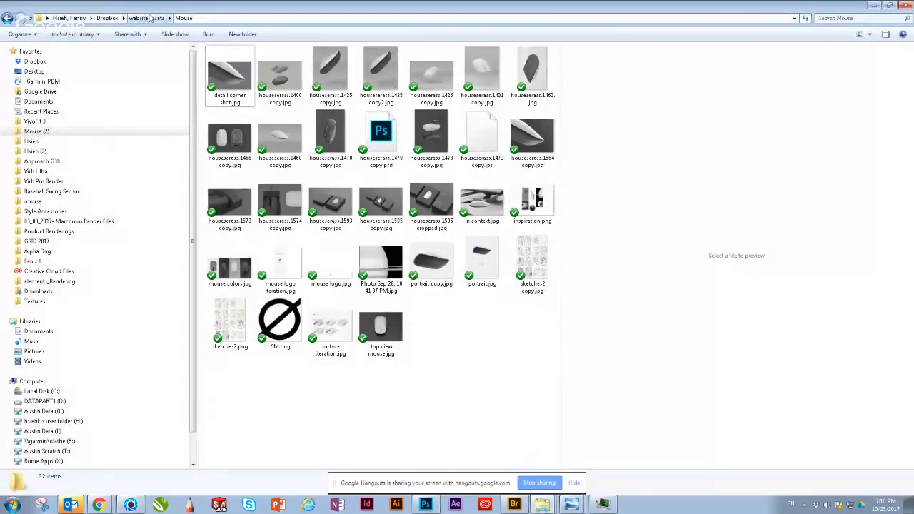
left_click(147, 18)
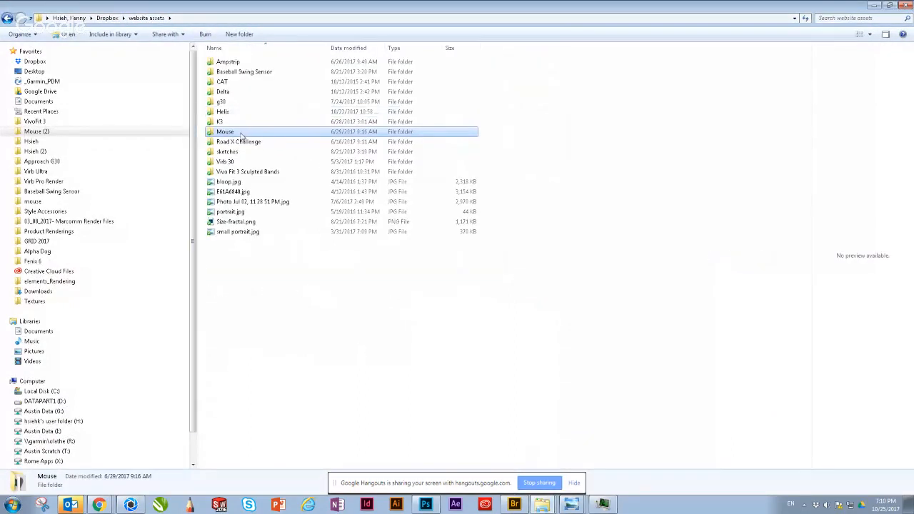
double_click(238, 133)
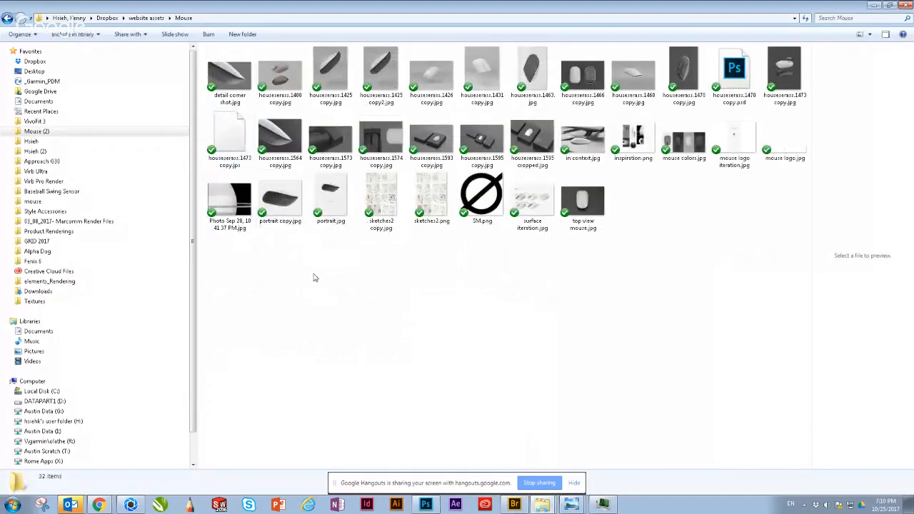
left_click(108, 18)
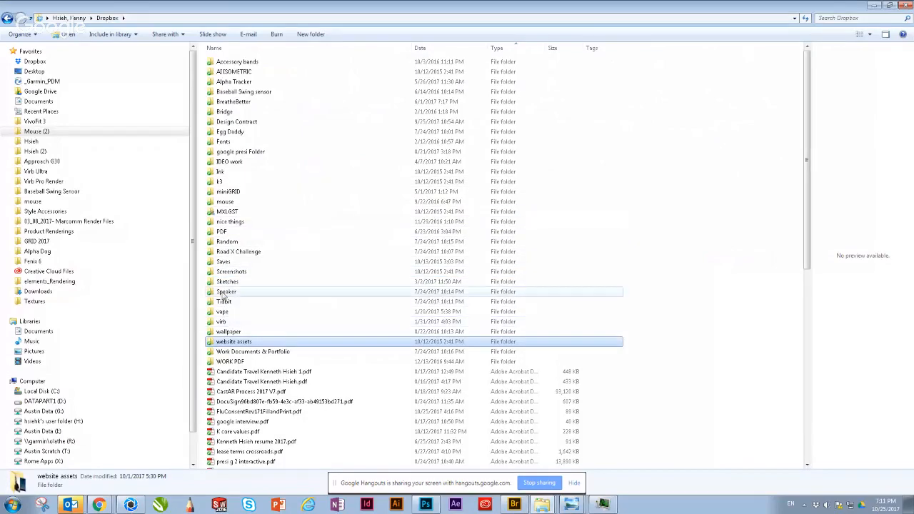
double_click(221, 204)
Step: Find mouse7.2 HAIMIN.STL in the mouse folder and bring it into the KeyShot scene for import
left_click(350, 247)
scroll(346, 247, "down", 20)
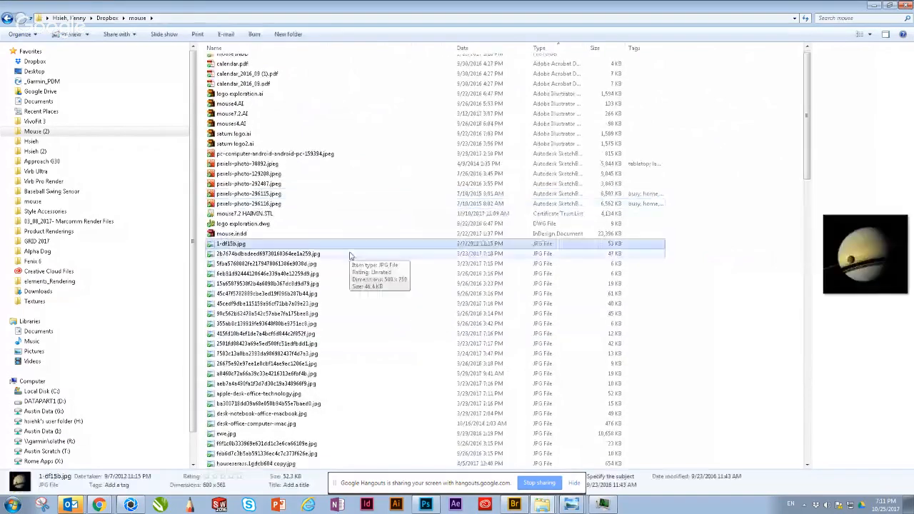
scroll(343, 259, "down", 12)
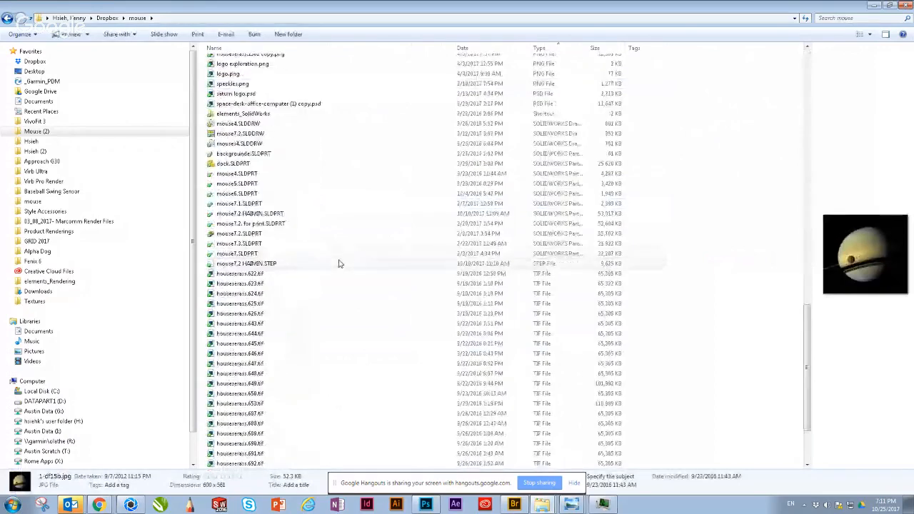
scroll(341, 274, "up", 20)
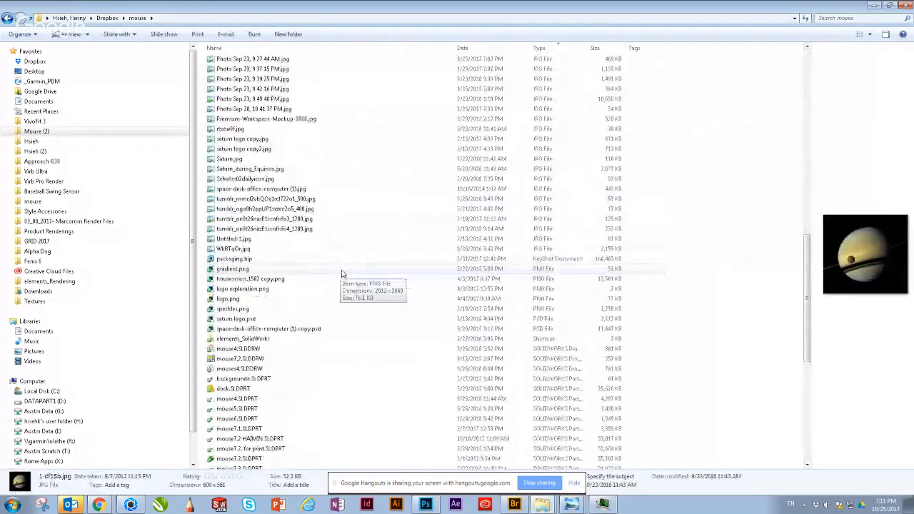
scroll(341, 271, "up", 3)
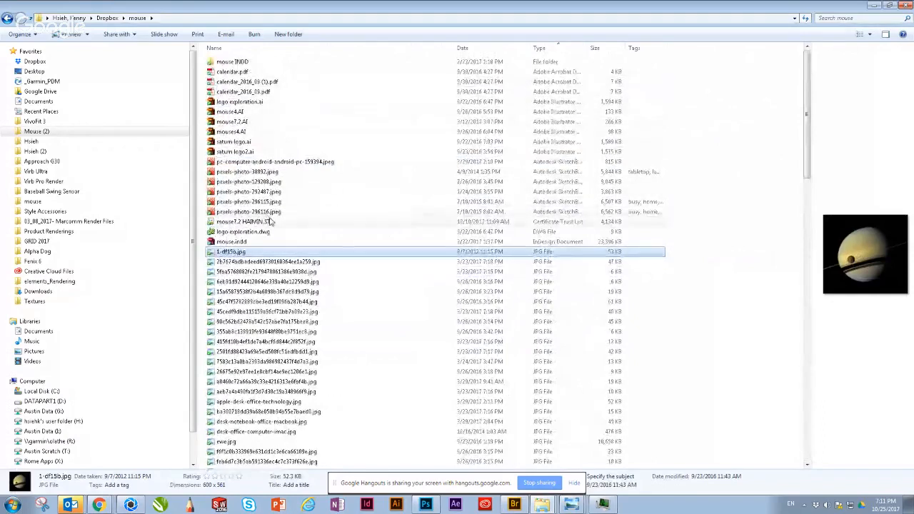
left_click(279, 226)
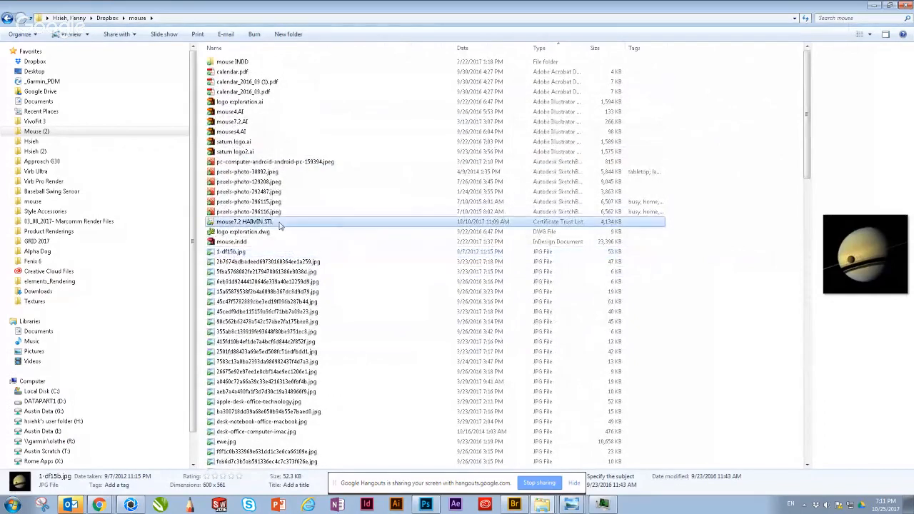
left_click(889, 5)
left_click_drag(325, 281, 500, 50)
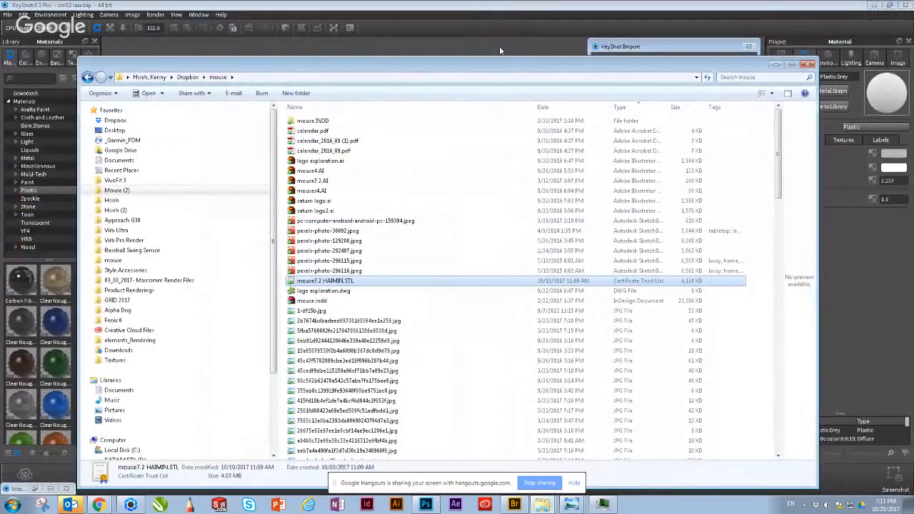
left_click(500, 50)
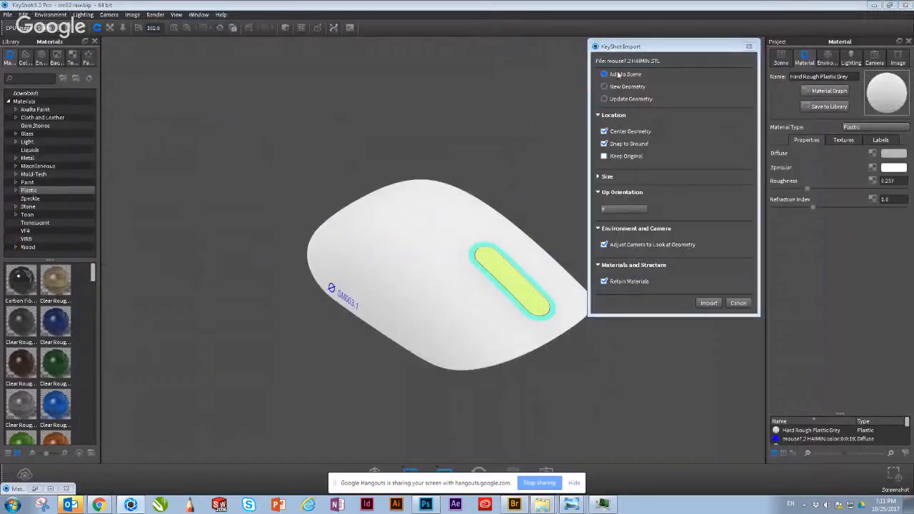
Step: Check the geometry unit and import the STL with Add to Scene, Center Geometry and Snap to Ground enabled
left_click_drag(632, 49, 620, 82)
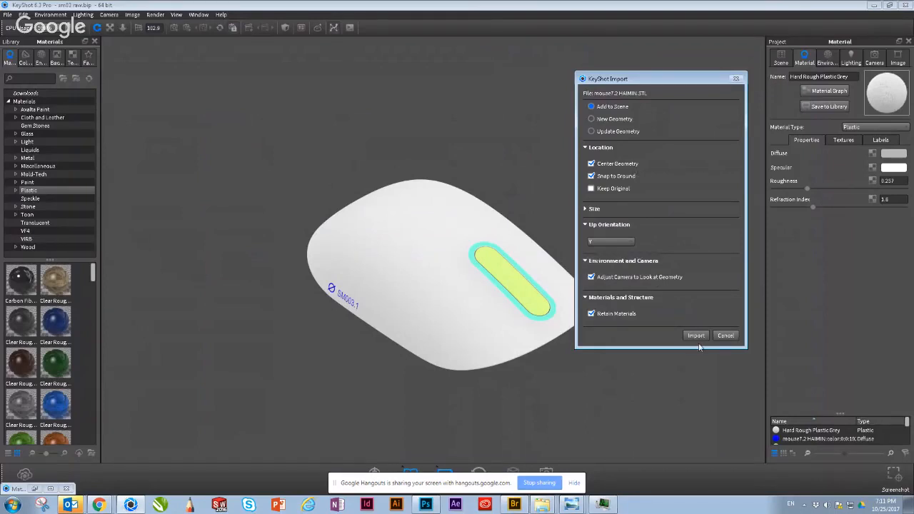
left_click(585, 208)
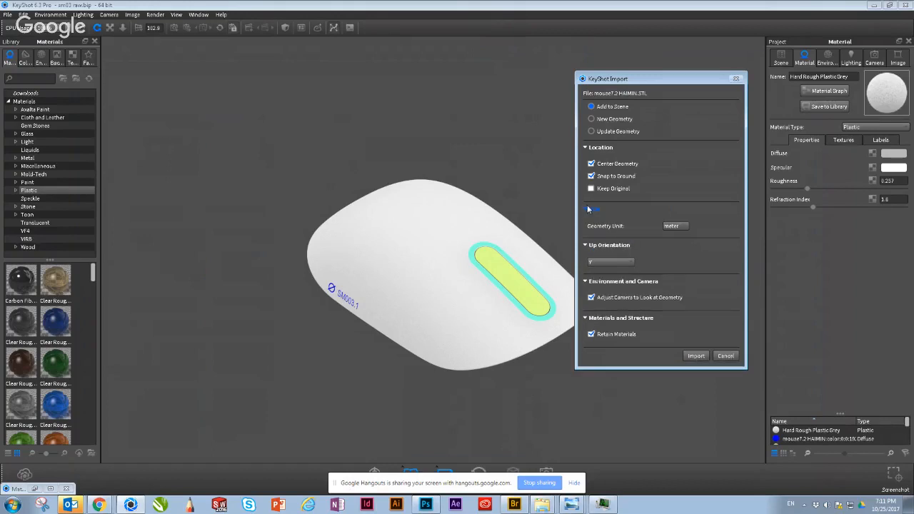
left_click(695, 356)
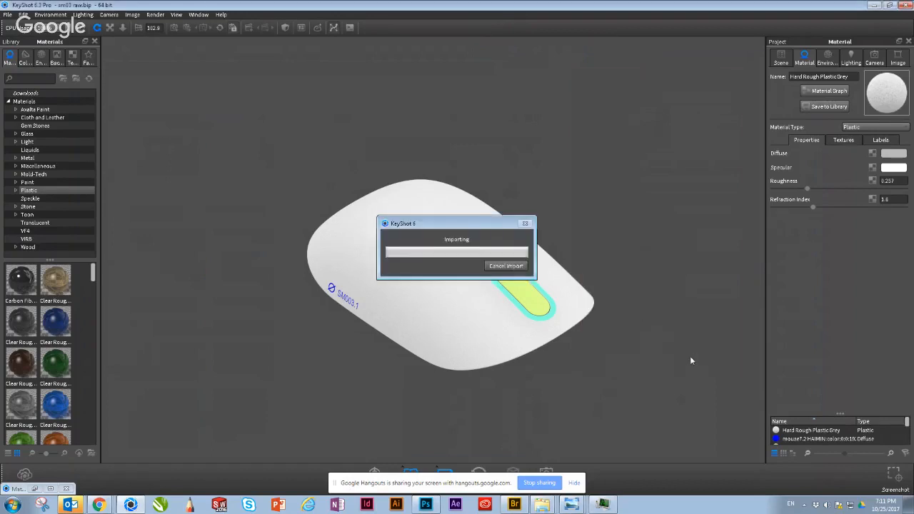
Step: Collapse the mouse7.2 HAIMIN group in the scene tree and hide the imported mouse7 model
left_click_drag(510, 362, 547, 208)
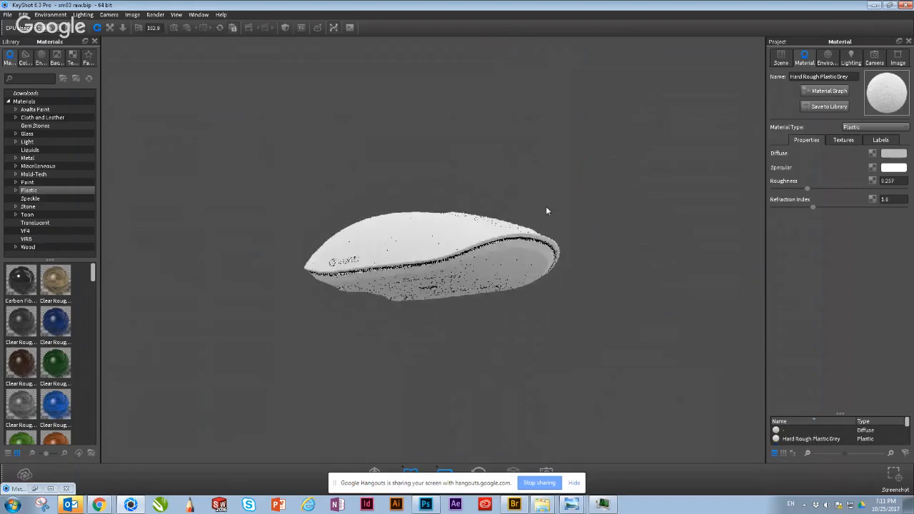
left_click(782, 57)
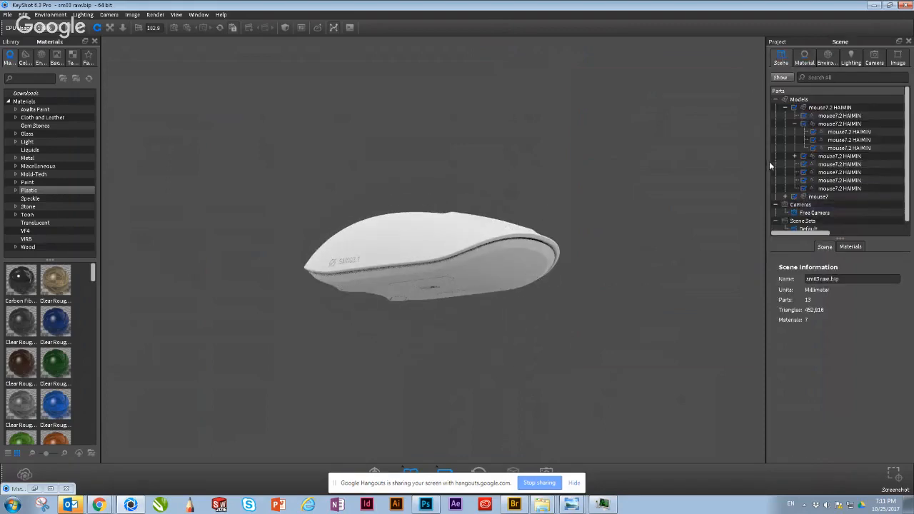
left_click(786, 107)
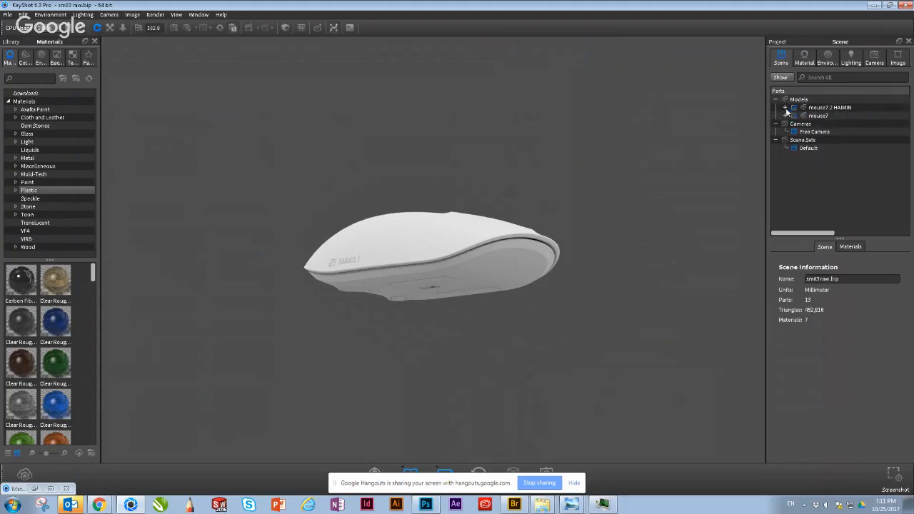
left_click(794, 115)
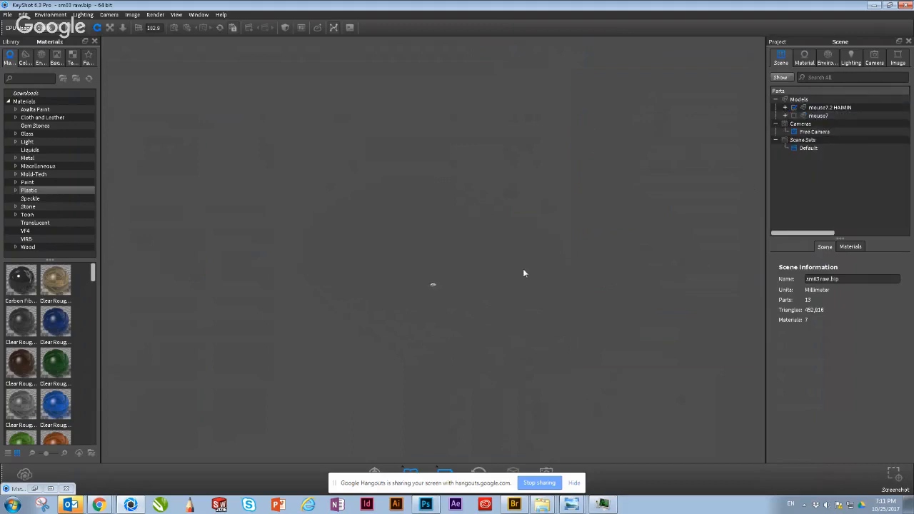
Step: Check the position settings of mouse7.2 HAIMIN, then hide that model and show mouse7 in its place
left_click(834, 109)
left_click(841, 246)
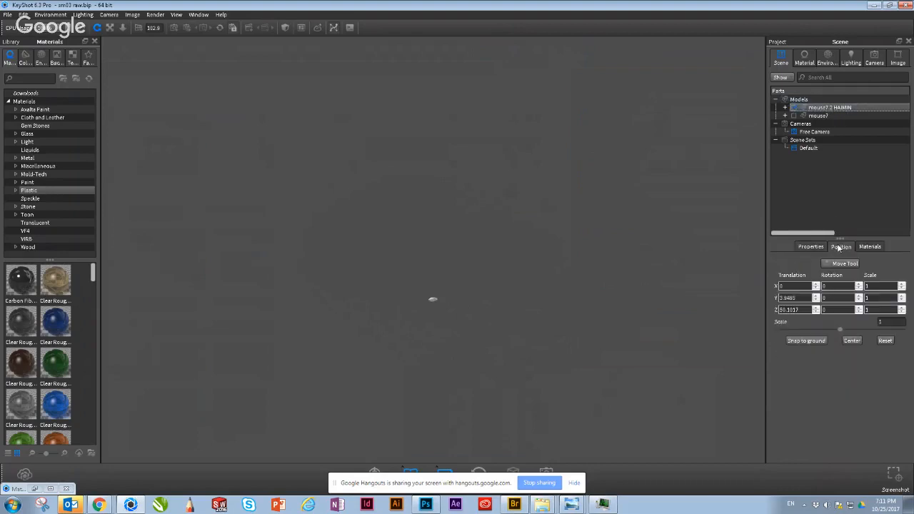
left_click(793, 108)
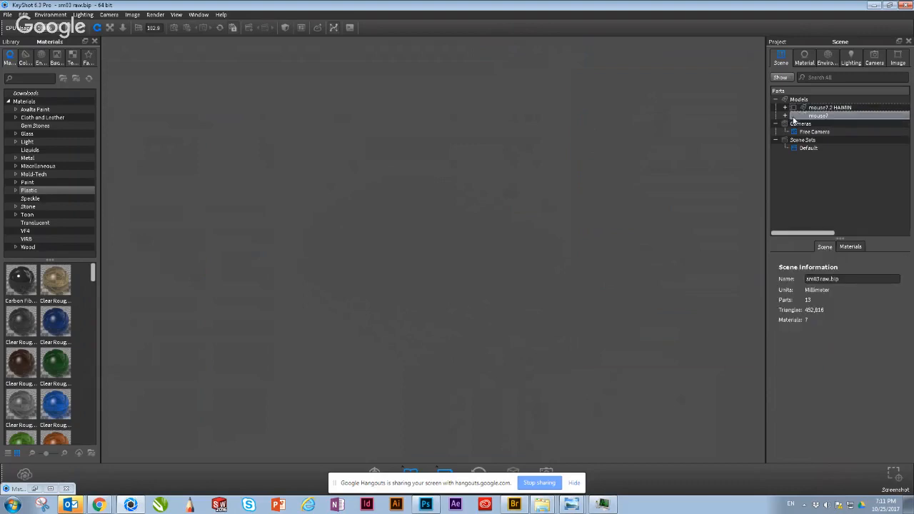
left_click(795, 117)
Step: Examine the imported mouse7 model from its underside, side and top, and check its mesh part in the scene tree
left_click_drag(653, 204, 670, 222)
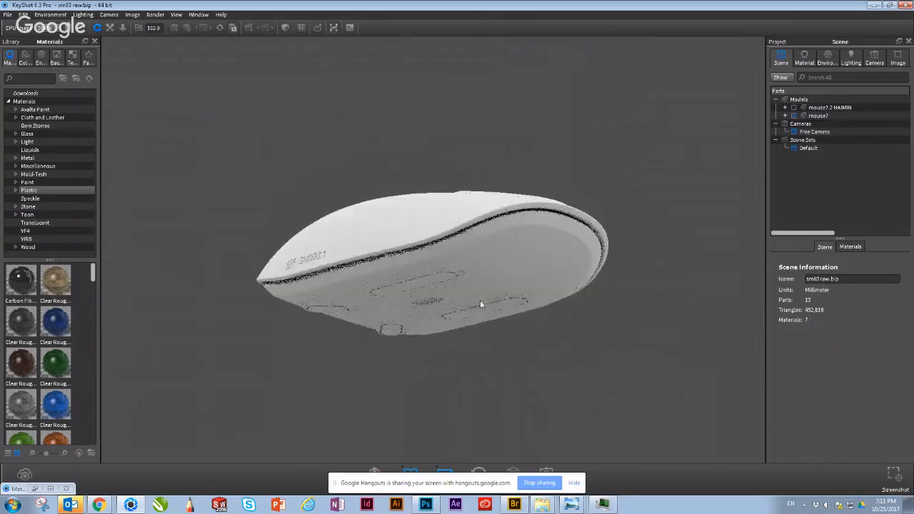
left_click_drag(409, 312, 494, 341)
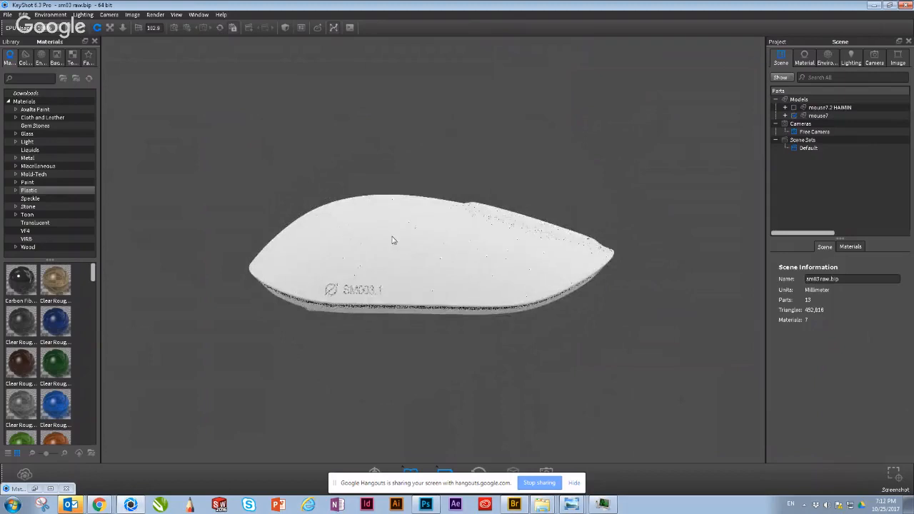
left_click_drag(394, 238, 468, 217)
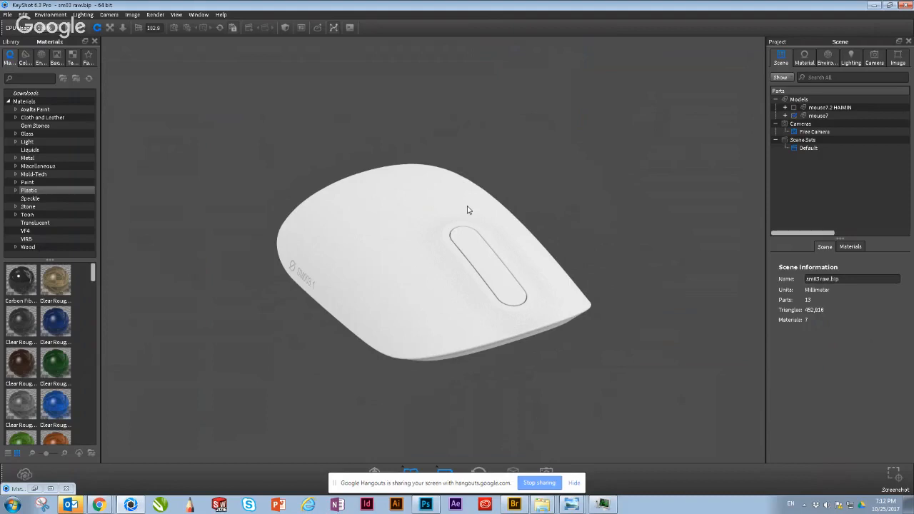
left_click(376, 231)
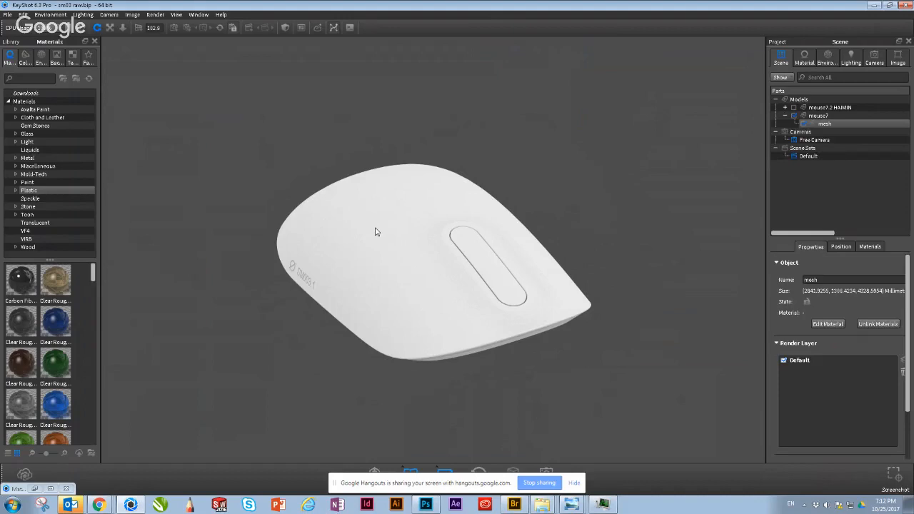
left_click(786, 116)
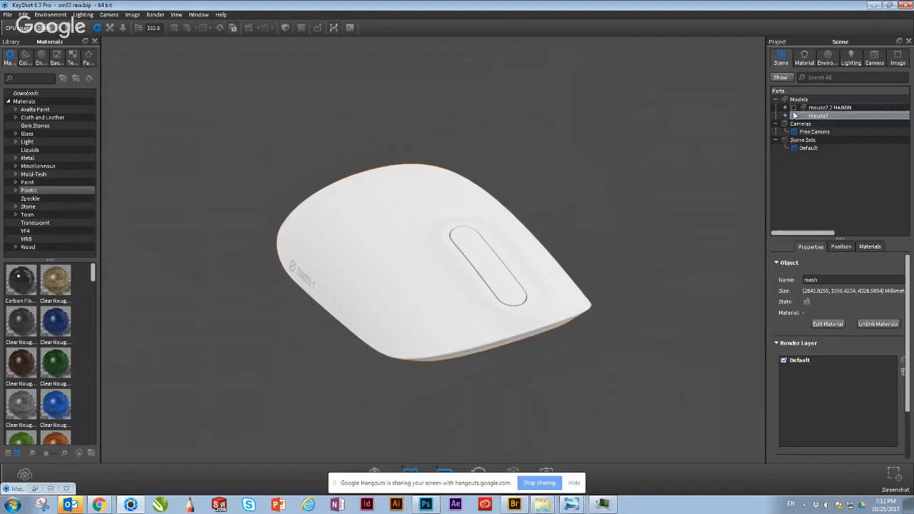
Step: Hide mouse7, show mouse7.2 HAIMIN again and bring the much smaller model close enough to fill the view
left_click(794, 115)
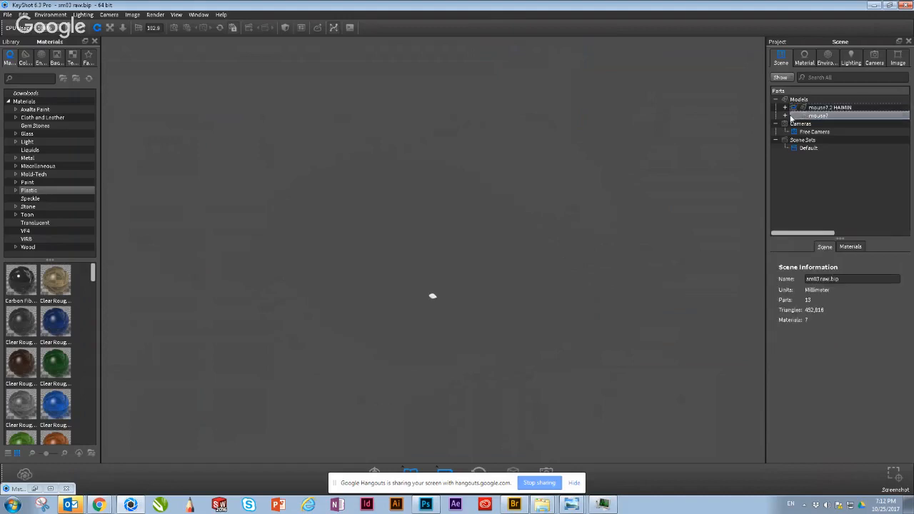
scroll(424, 349, "up", 2)
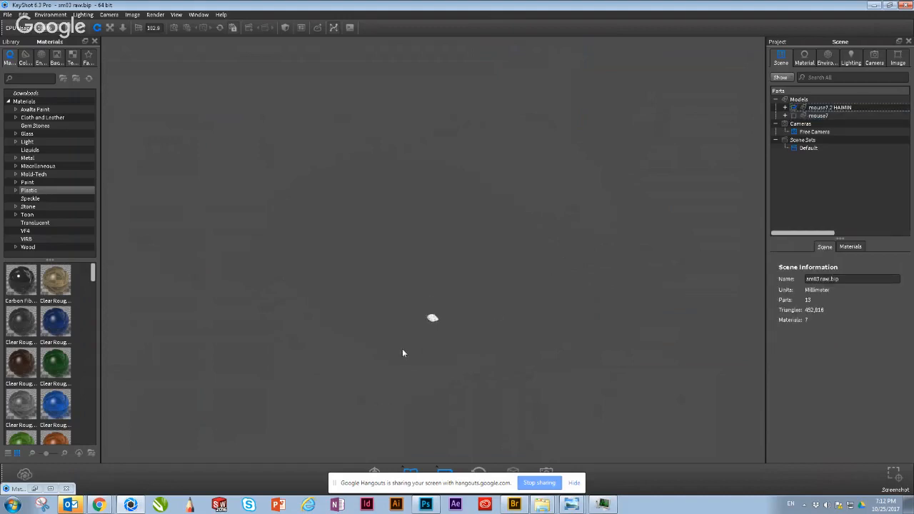
scroll(402, 353, "up", 3)
mouse_move(479, 240)
left_mouse_down()
mouse_move(521, 157)
mouse_move(504, 320)
mouse_move(476, 241)
left_mouse_up()
left_click_drag(548, 93, 439, 380)
scroll(499, 375, "up", 3)
scroll(500, 374, "up", 3)
left_click_drag(548, 375, 515, 149)
scroll(551, 214, "up", 2)
scroll(552, 218, "up", 5)
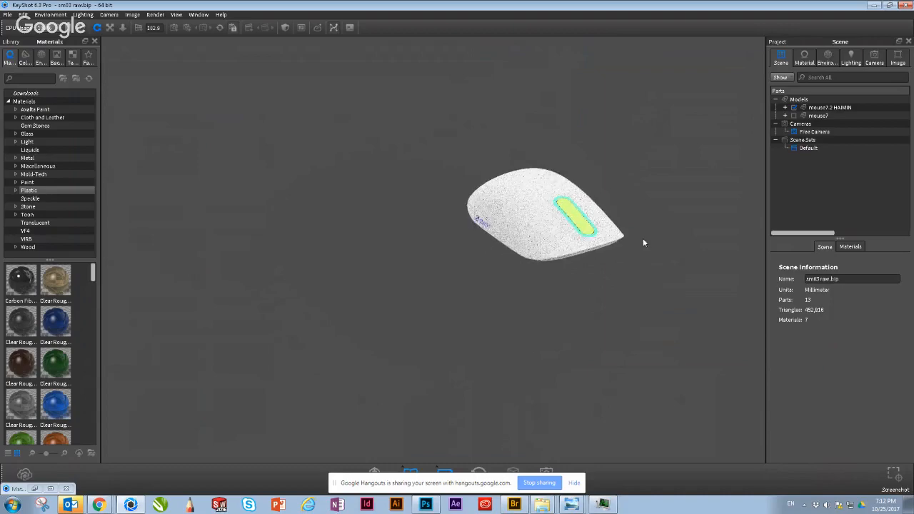
middle_click_drag(337, 303, 293, 318)
scroll(582, 269, "up", 1)
scroll(584, 272, "up", 1)
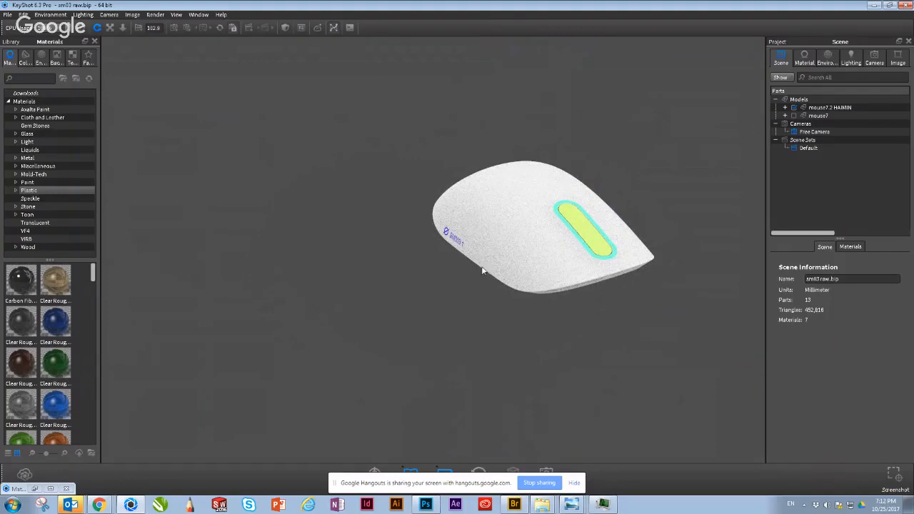
middle_click_drag(535, 281, 191, 338)
scroll(416, 282, "up", 3)
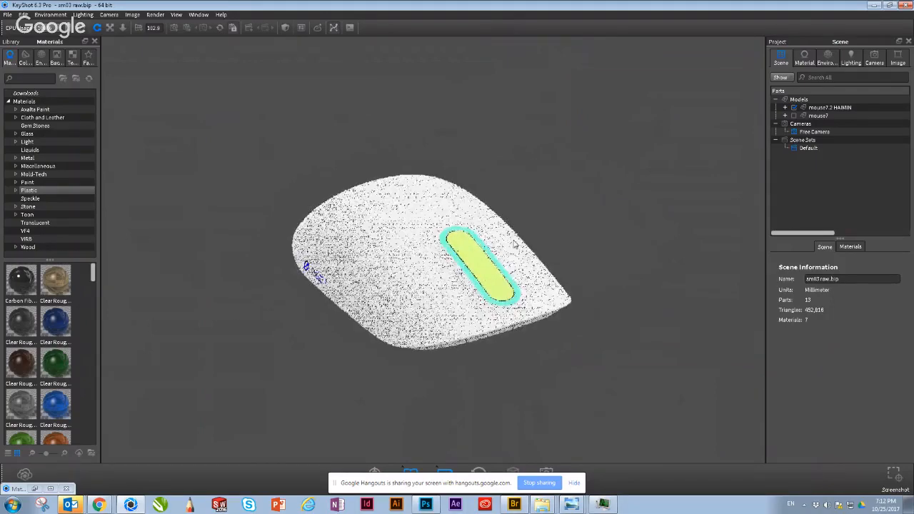
scroll(502, 311, "up", 2)
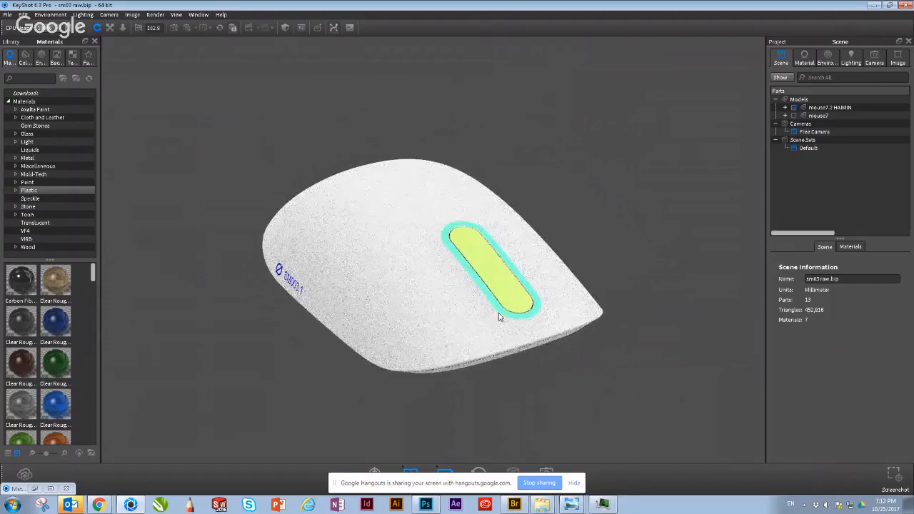
scroll(493, 318, "up", 1)
left_click_drag(478, 322, 504, 290)
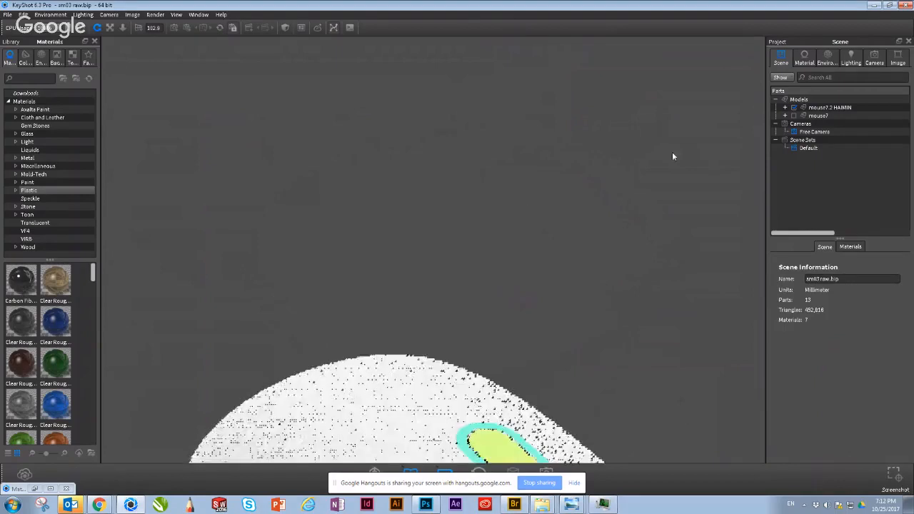
Step: Delete the imported mouse7 model from the scene
left_click(815, 115)
right_click(809, 117)
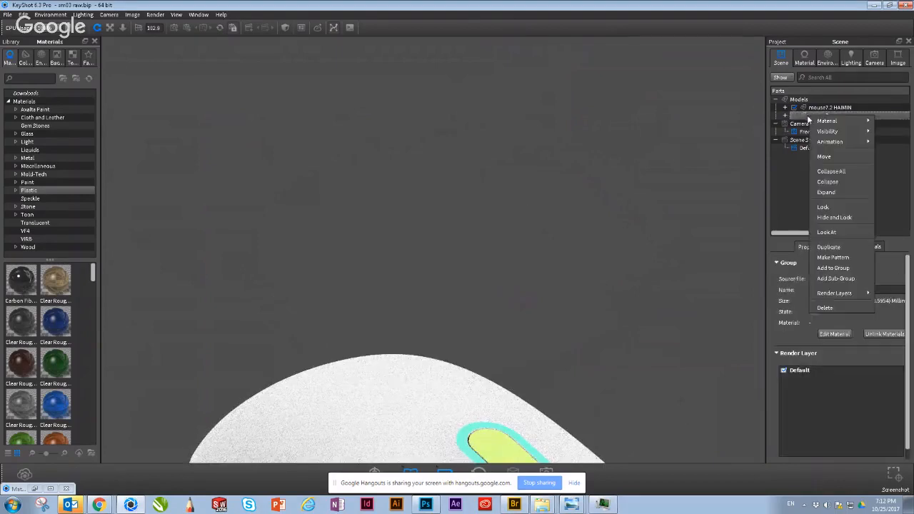
left_click(825, 308)
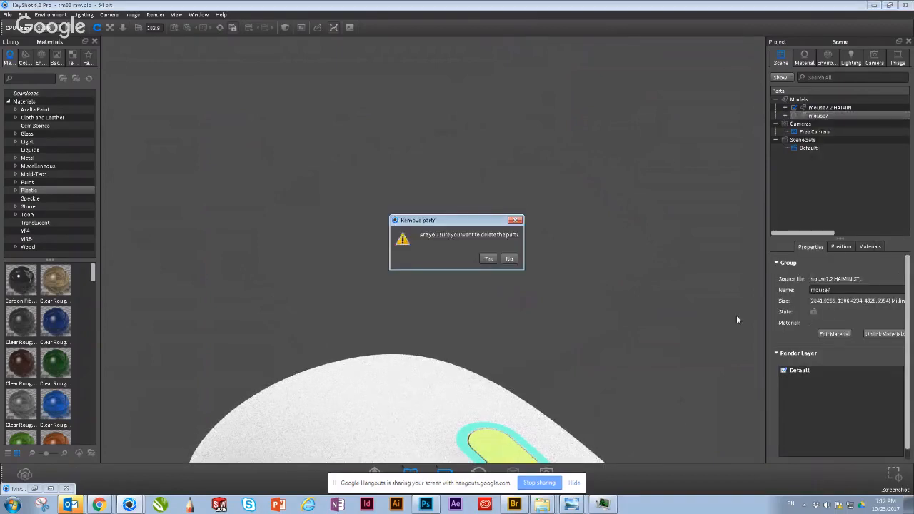
left_click(488, 260)
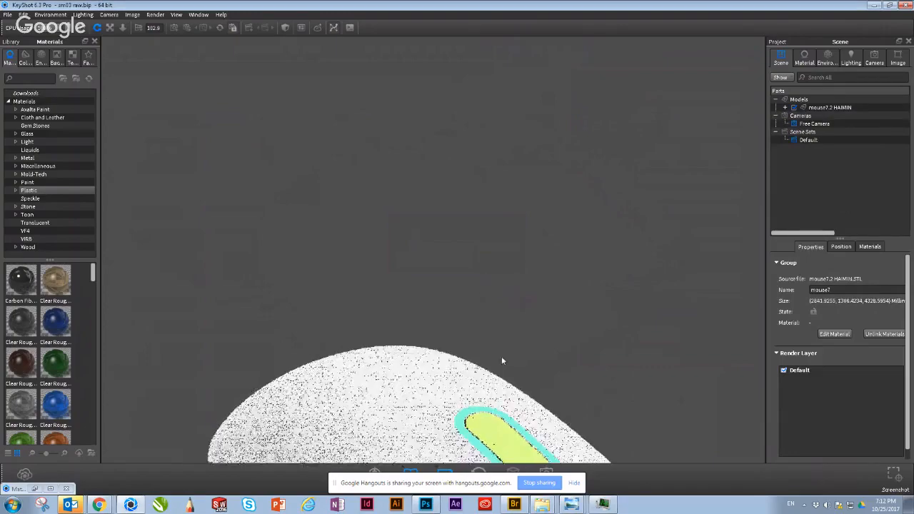
Step: Examine the remaining mouse7.2 HAIMIN model from several angles, including a close view of the seam along its edge
left_click_drag(497, 190, 503, 138)
middle_click_drag(503, 138, 484, 15)
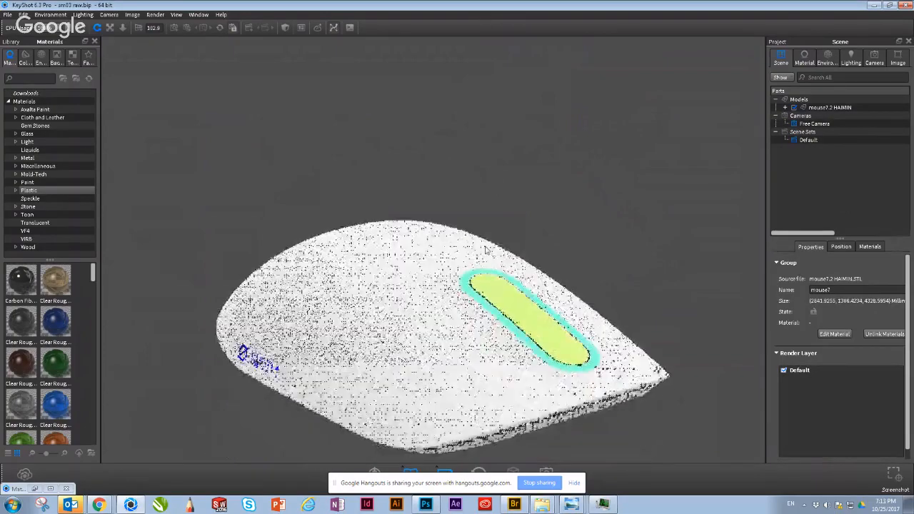
left_click_drag(480, 388, 475, 305)
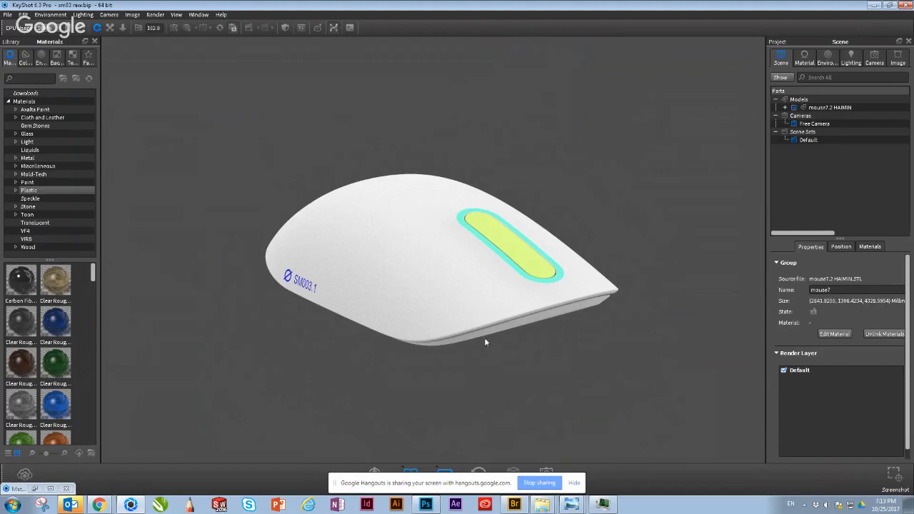
left_click_drag(485, 340, 516, 298)
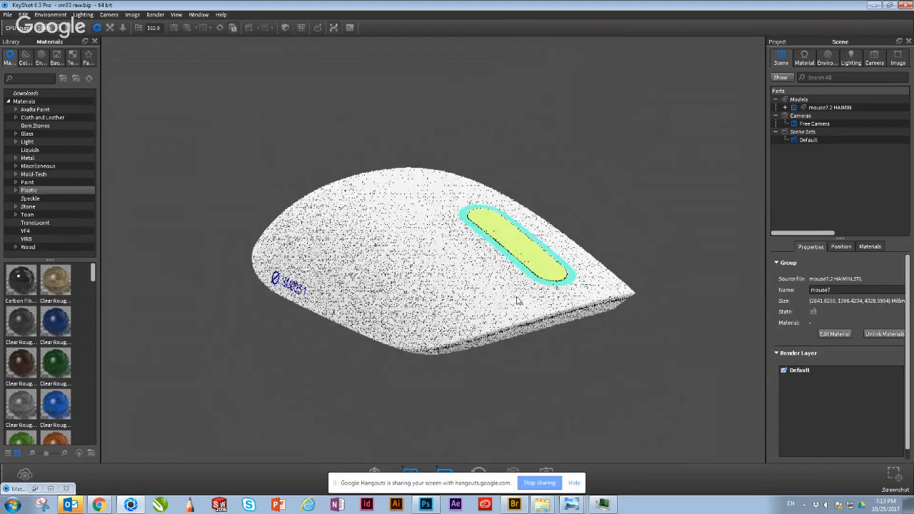
scroll(518, 300, "up", 10)
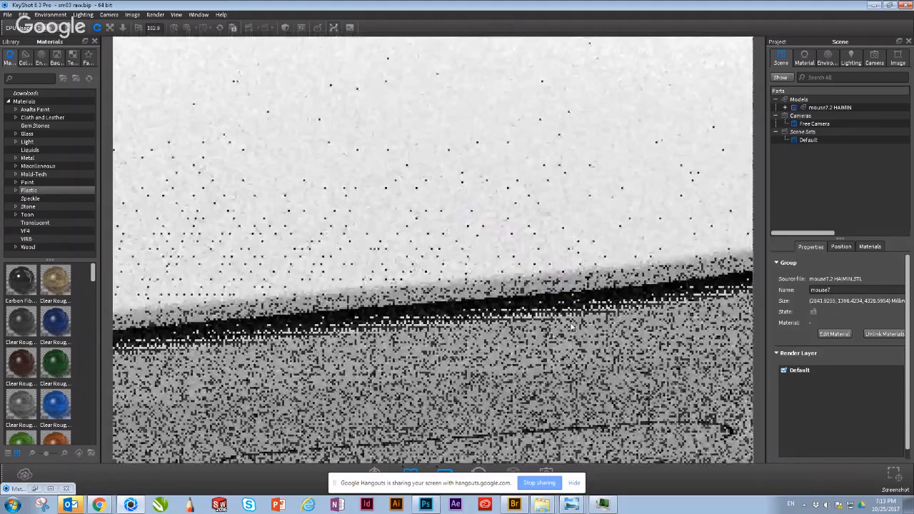
scroll(512, 294, "down", 15)
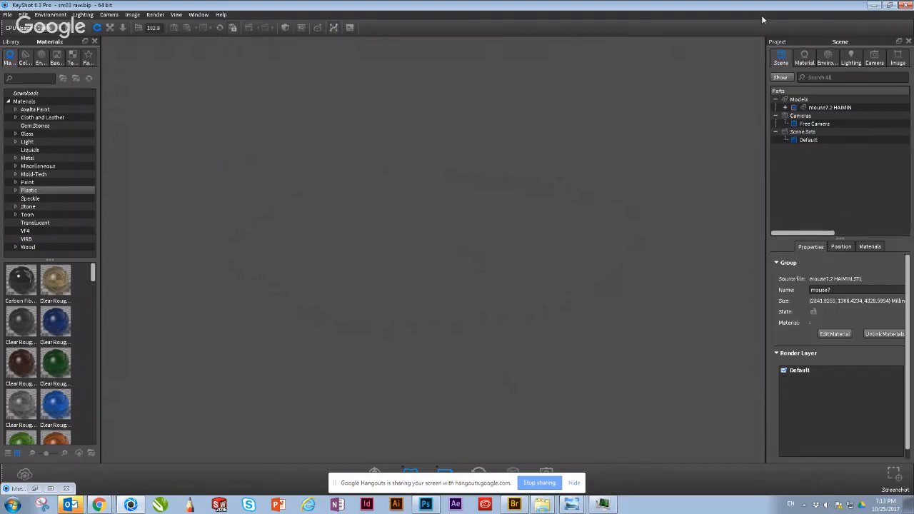
Step: Close KeyShot, discarding the scene changes, and start the program again
left_click(907, 5)
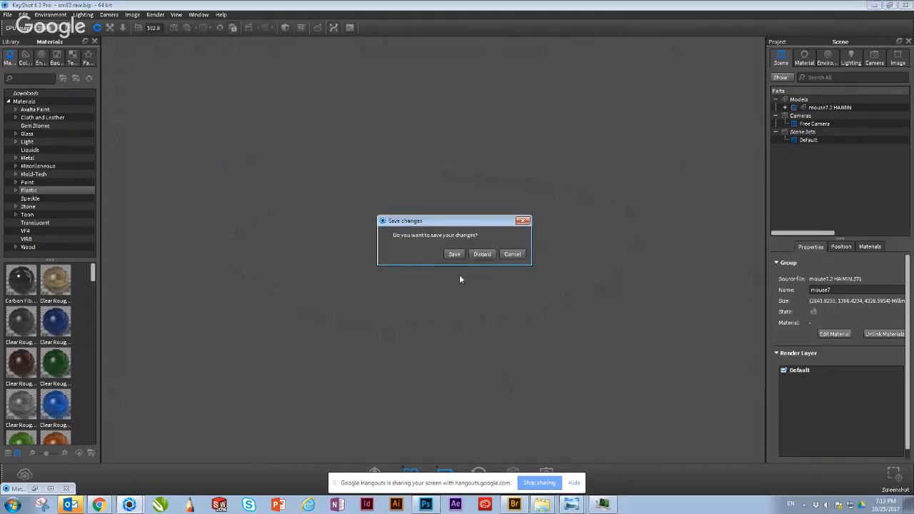
left_click(482, 254)
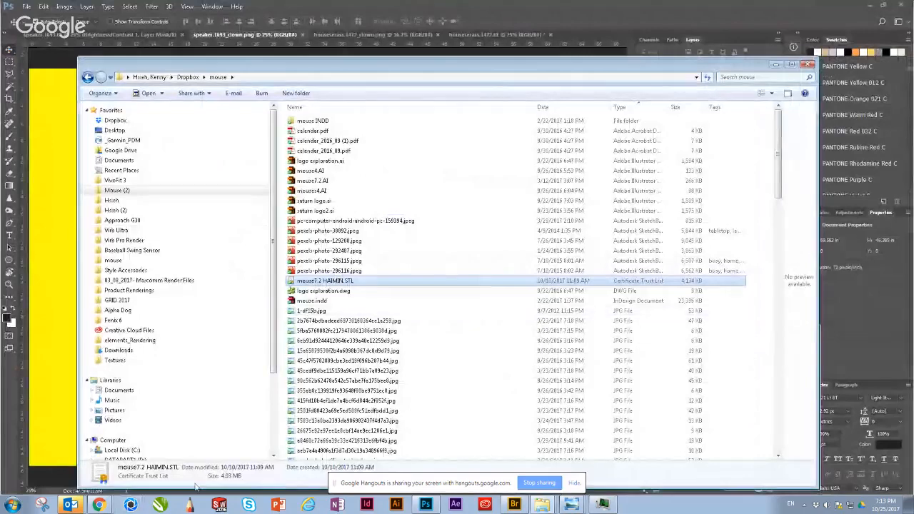
left_click(131, 505)
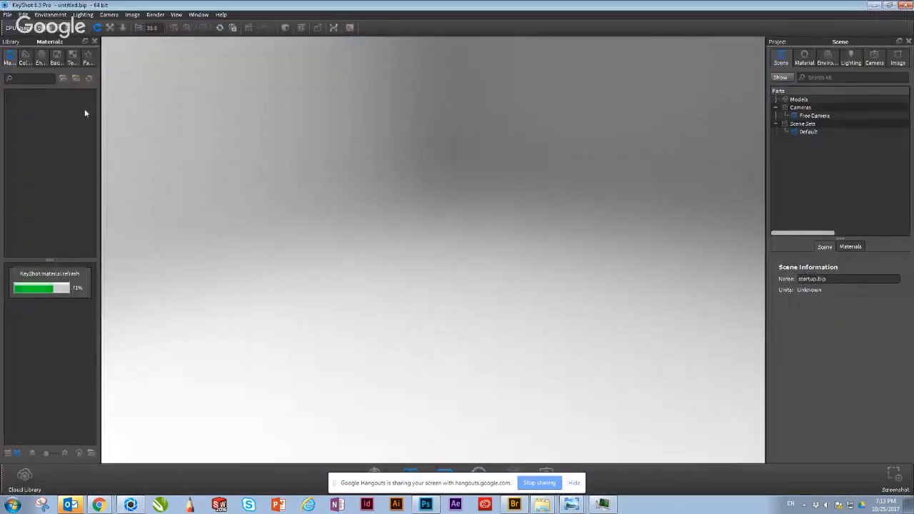
Step: Reopen the recent scene sm03 raw.bip, discarding the untitled scene, and fit the whole mouse in view
left_click(7, 14)
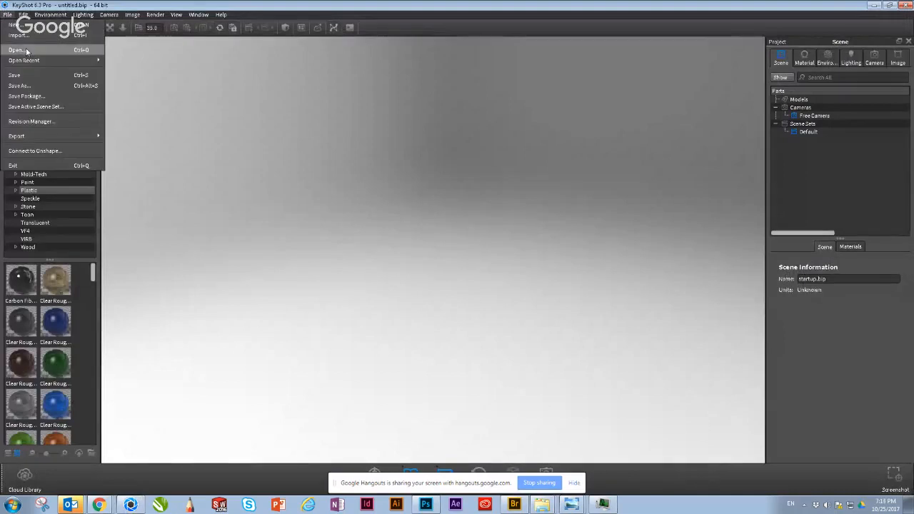
mouse_move(35, 61)
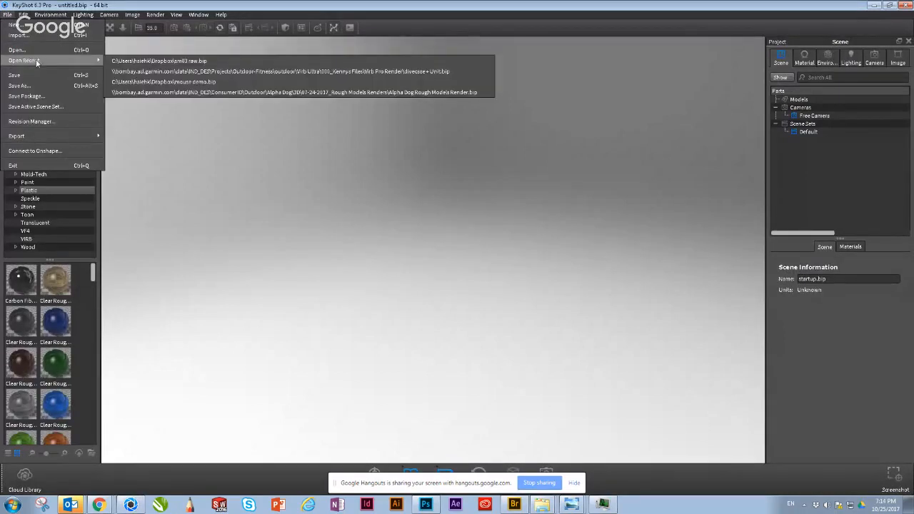
left_click(132, 61)
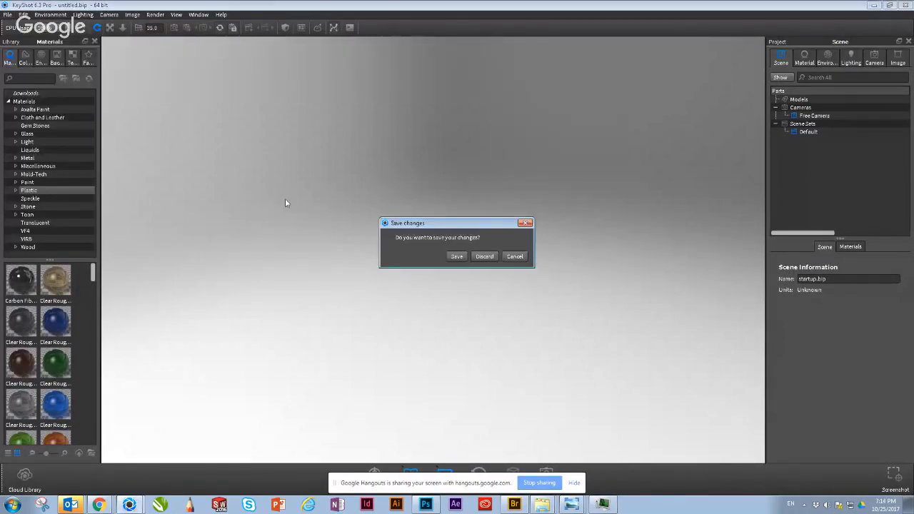
left_click(484, 258)
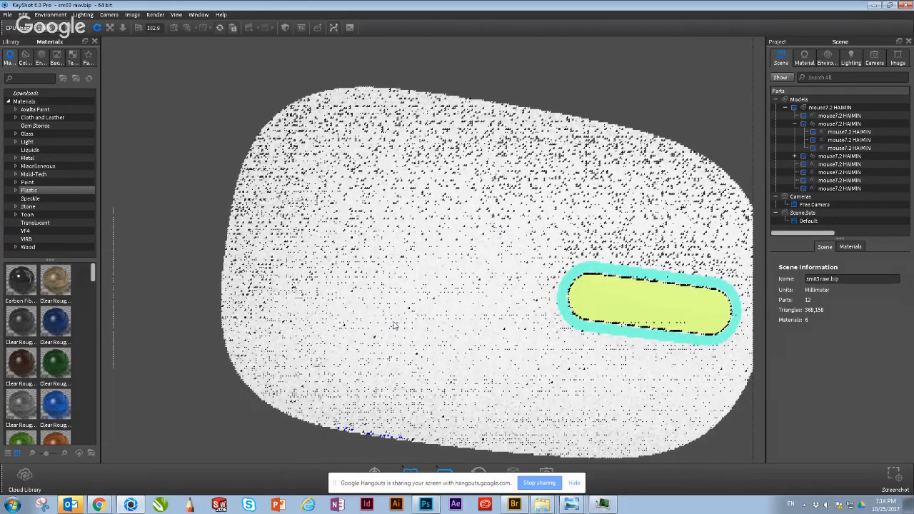
left_click_drag(395, 325, 398, 271)
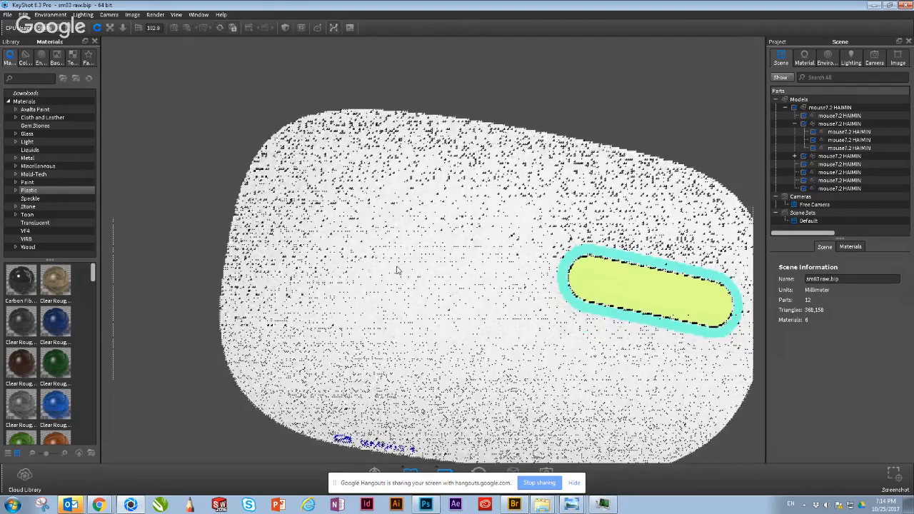
scroll(523, 327, "down", 3)
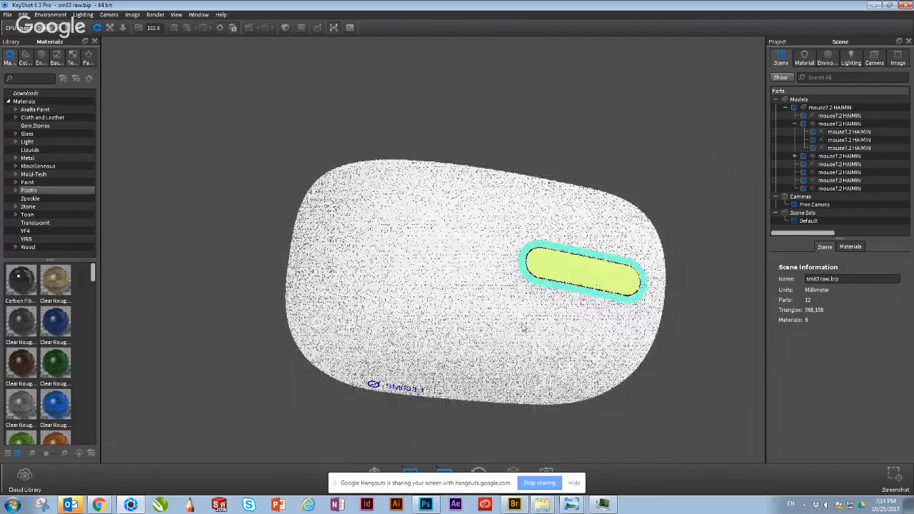
Step: Examine the sm03 raw mouse from the side, top and underside
left_click_drag(523, 327, 446, 207)
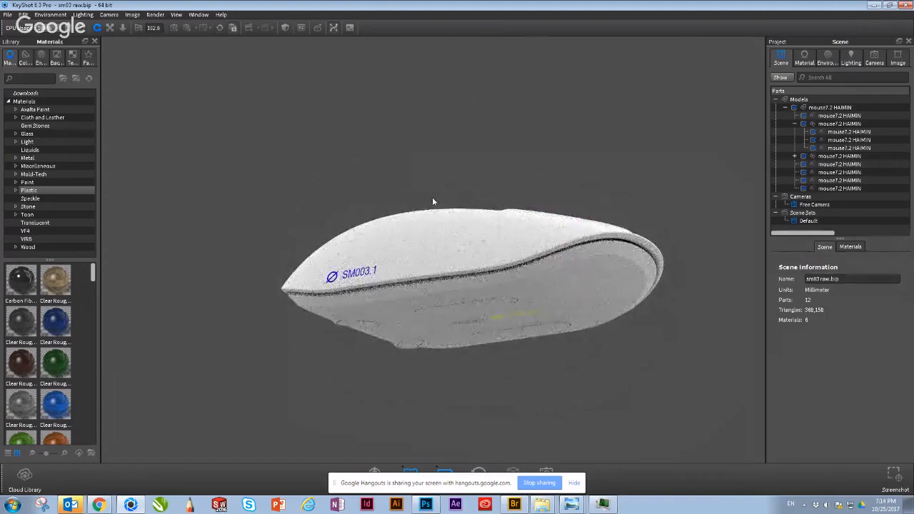
left_click_drag(572, 179, 400, 261)
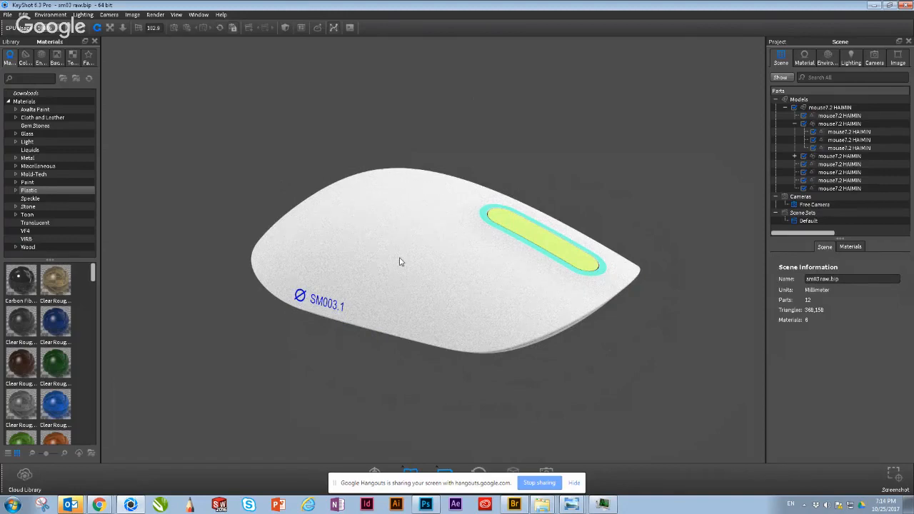
left_click(499, 287)
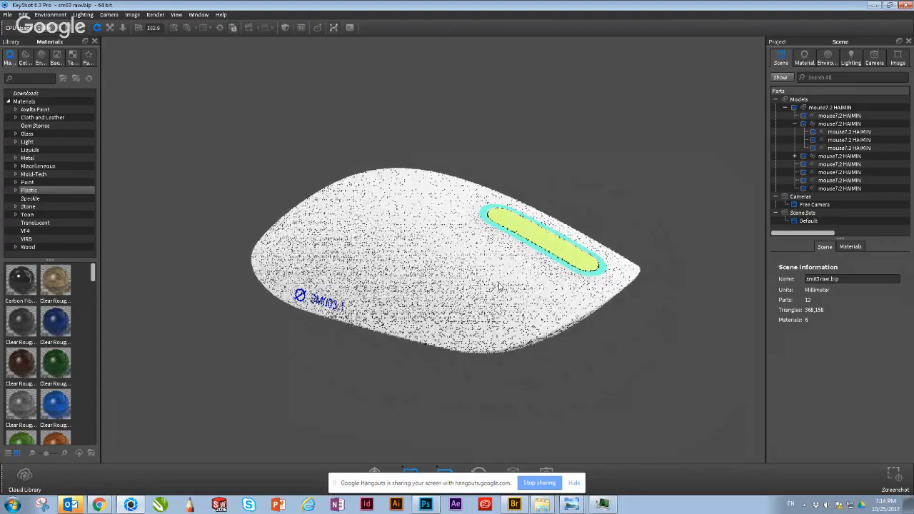
left_click_drag(499, 287, 458, 321)
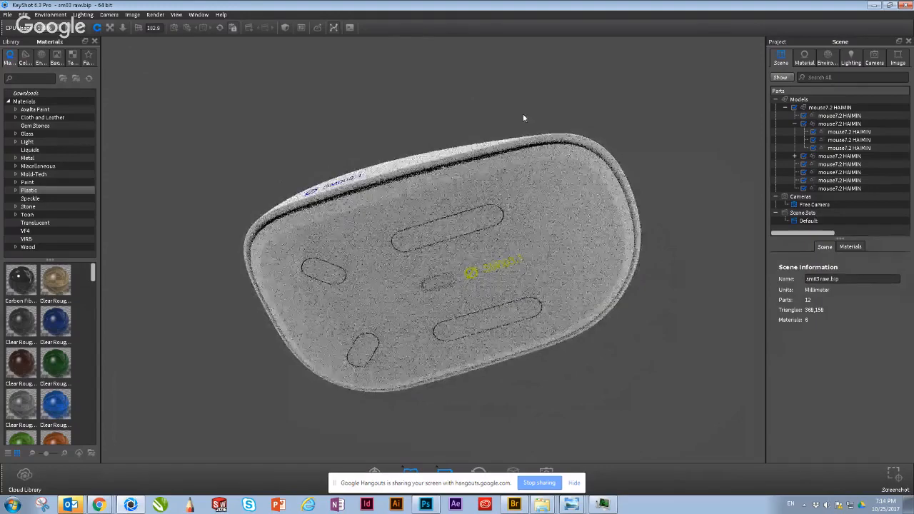
left_click_drag(523, 115, 480, 263)
Step: Inspect the Material Graph of the top housing's Hard Rough Plastic Grey material, then close the graph
double_click(479, 266)
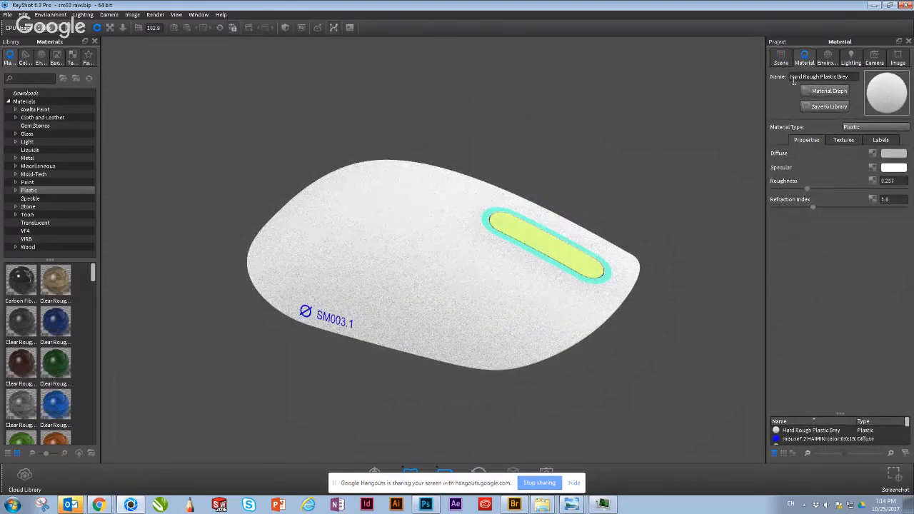
left_click(813, 91)
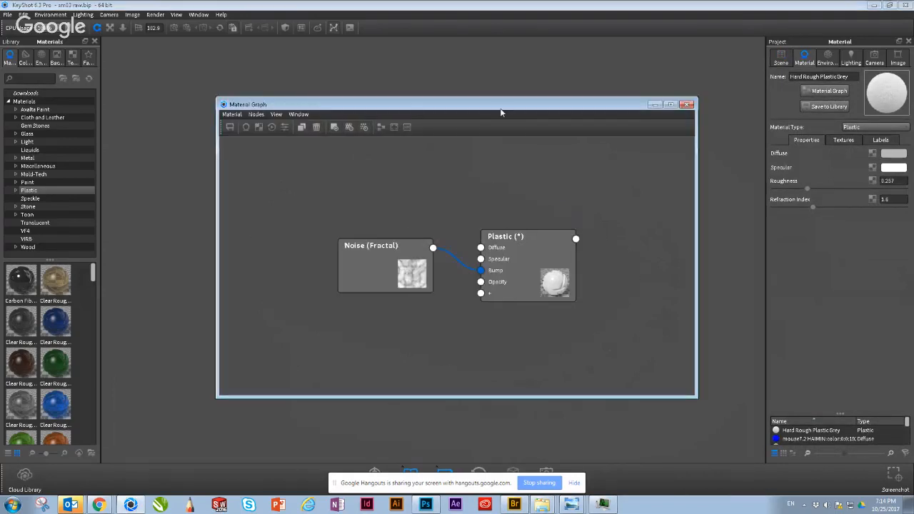
left_click_drag(502, 108, 639, 131)
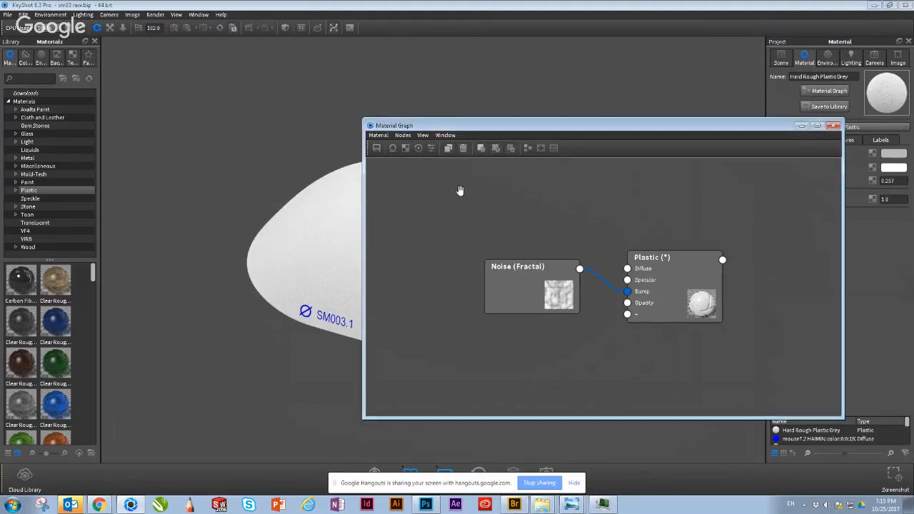
left_click(834, 125)
Step: Open the recent scene mouse demo.bip
left_click_drag(597, 205, 554, 103)
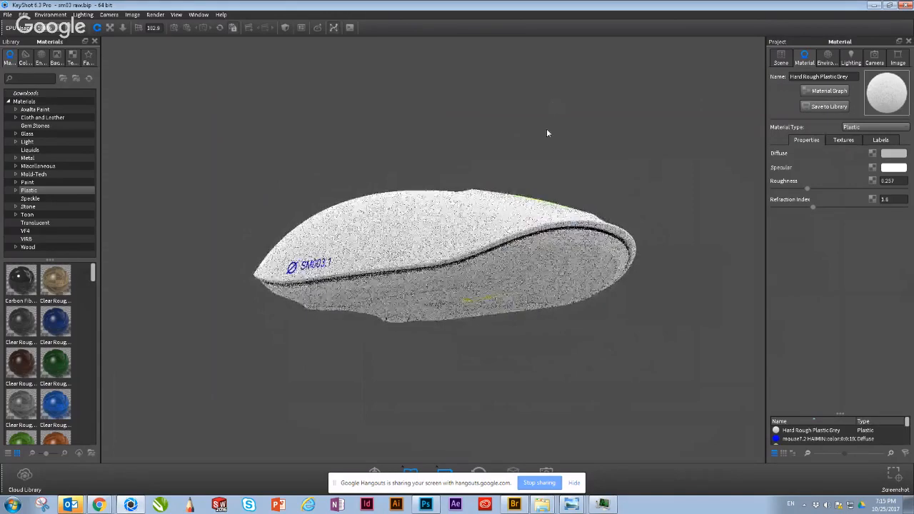
left_click(7, 14)
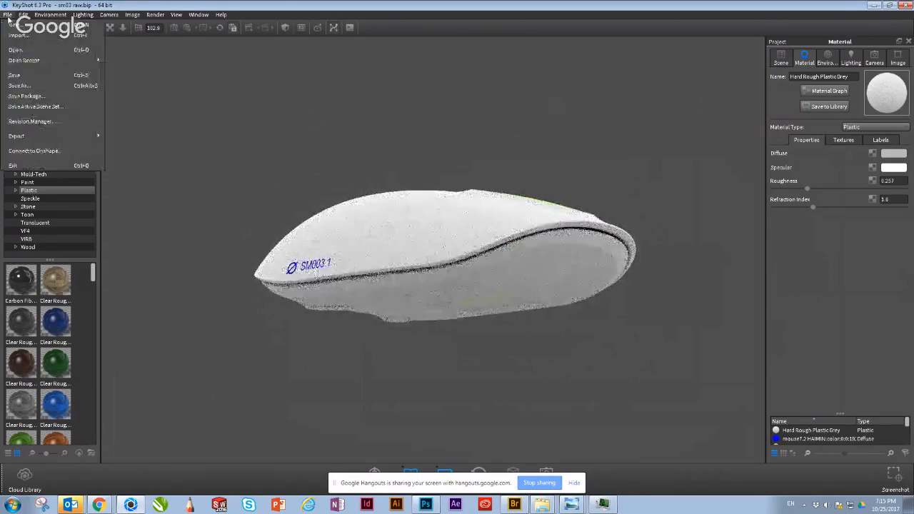
mouse_move(45, 65)
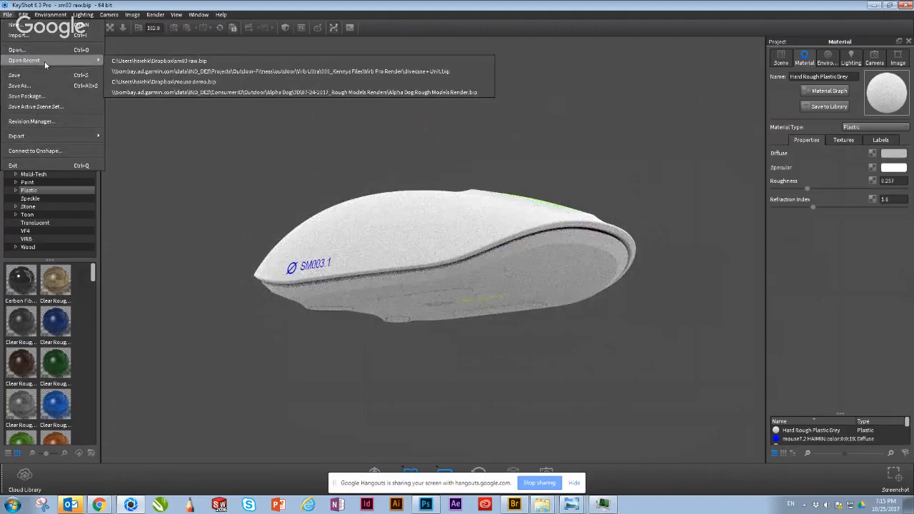
left_click(160, 83)
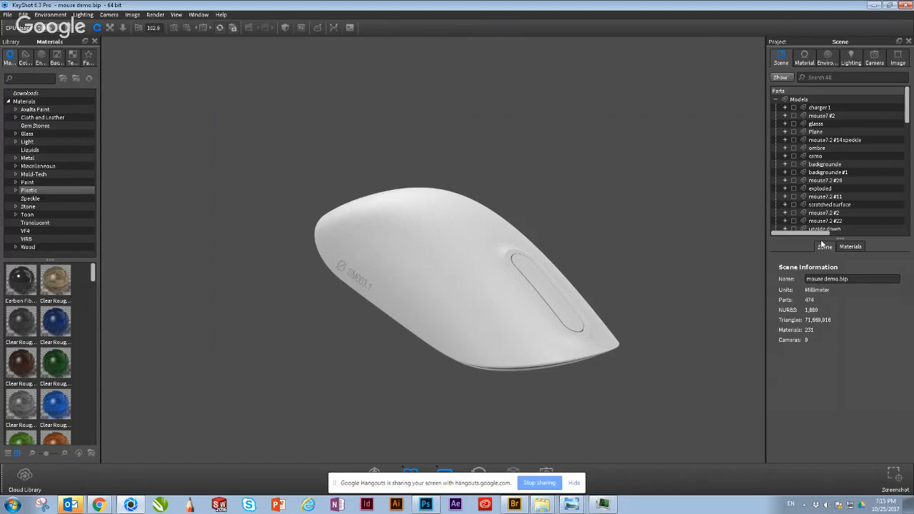
Step: Show the ombre model alongside the white mouse
scroll(802, 187, "down", 1)
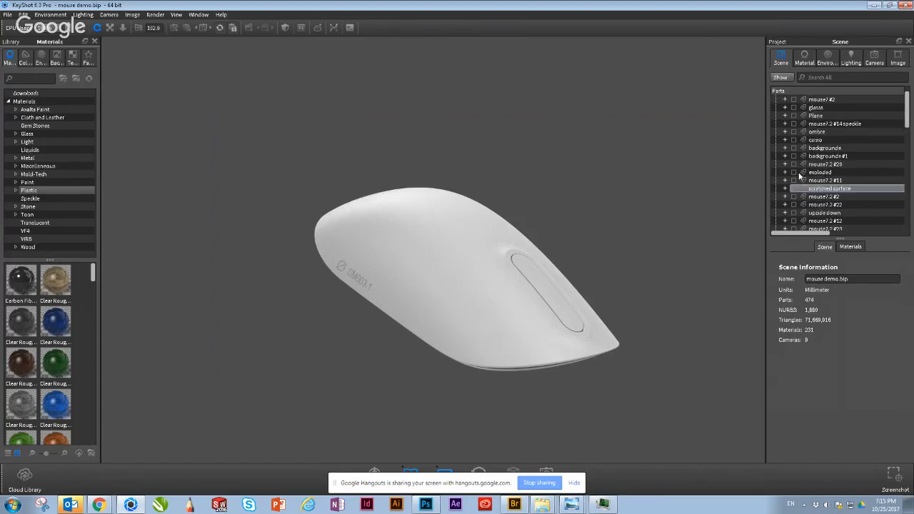
left_click(793, 132)
scroll(807, 157, "up", 1)
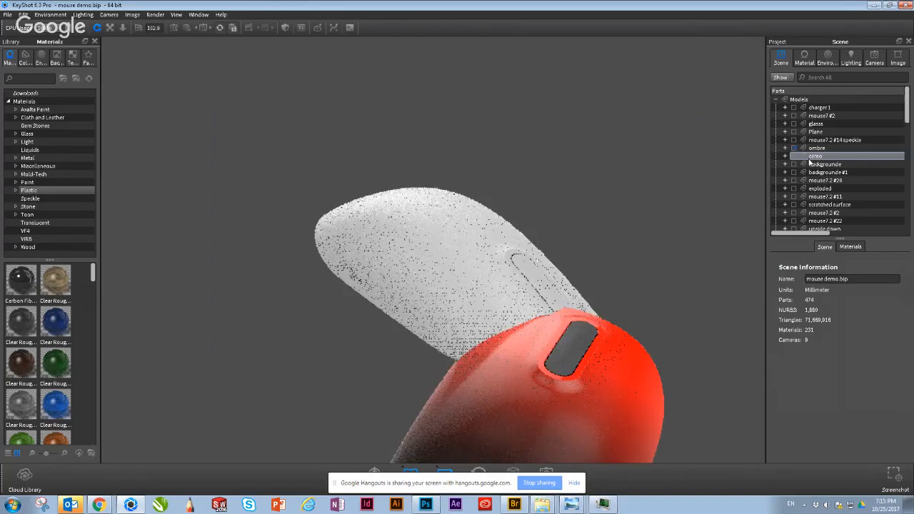
left_click_drag(555, 161, 612, 381)
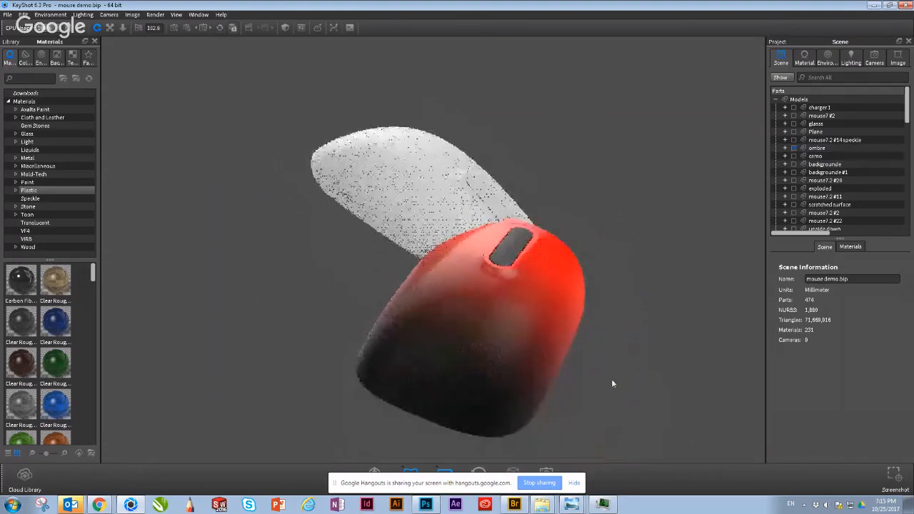
Step: Hide the ombre model and show the camo model in its place
left_click(794, 148)
left_click(794, 155)
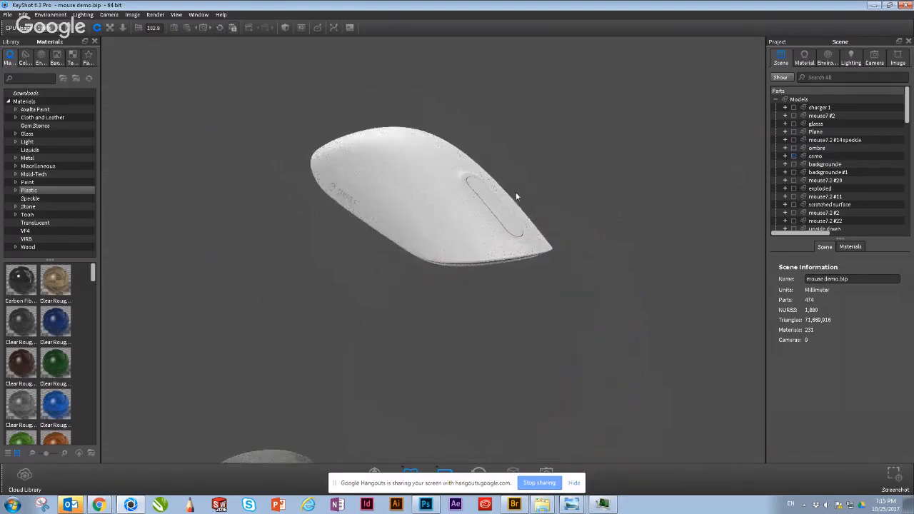
middle_click_drag(518, 207, 555, 133)
middle_click_drag(548, 215, 566, 186)
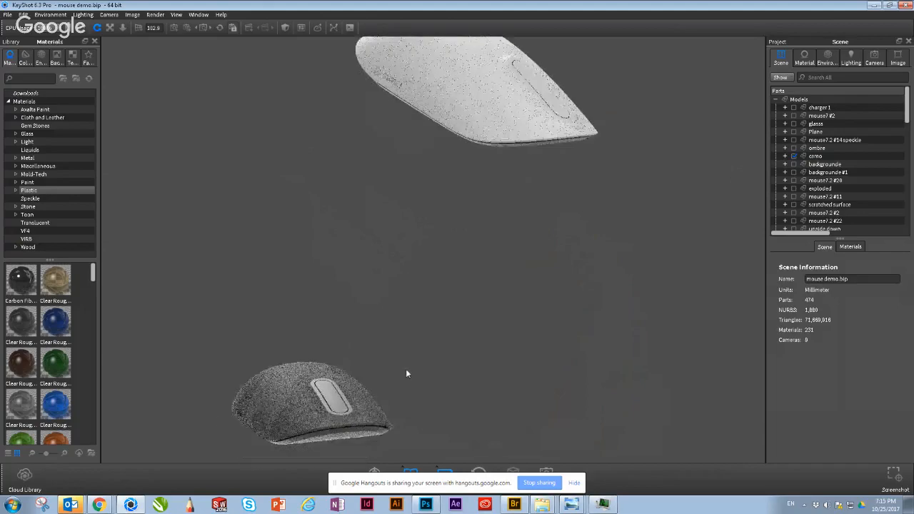
Step: Examine the camo mouse up close, and compare its placement with the white mouse from farther away
scroll(450, 301, "down", 1)
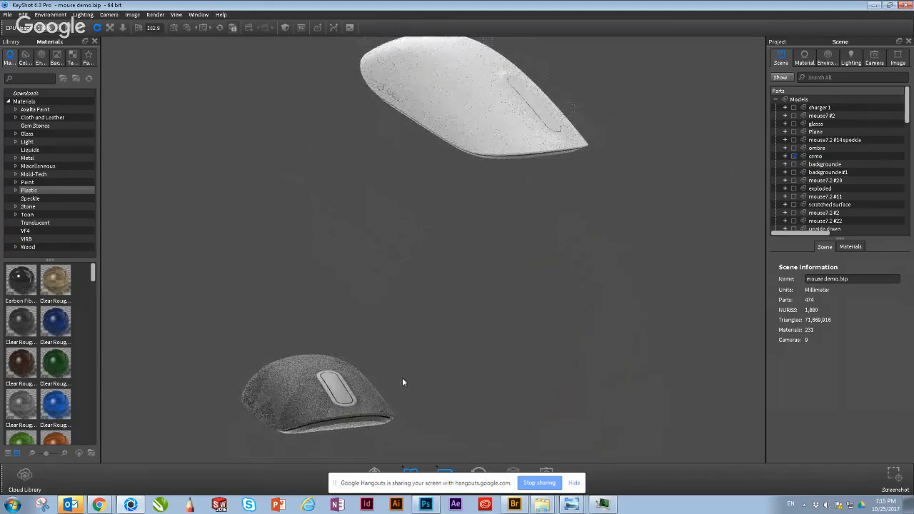
scroll(340, 429, "up", 3)
middle_click_drag(502, 262, 599, 163)
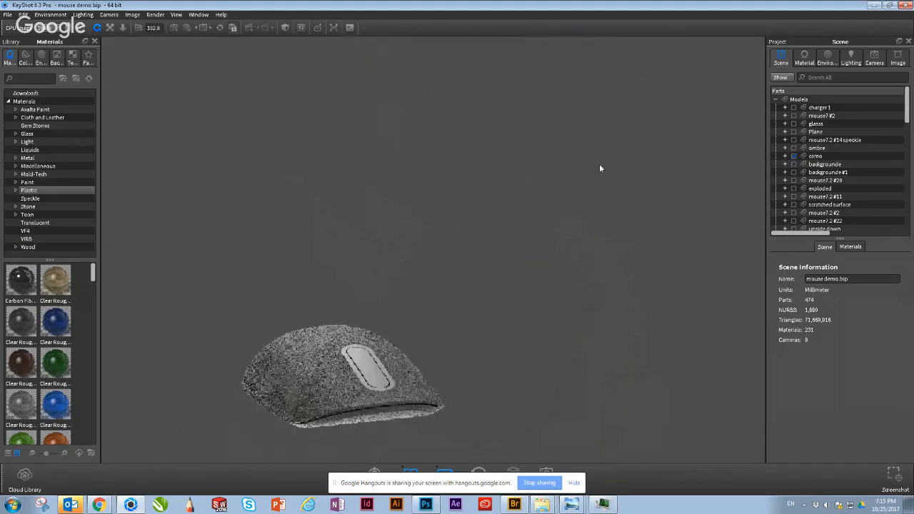
scroll(319, 417, "up", 3)
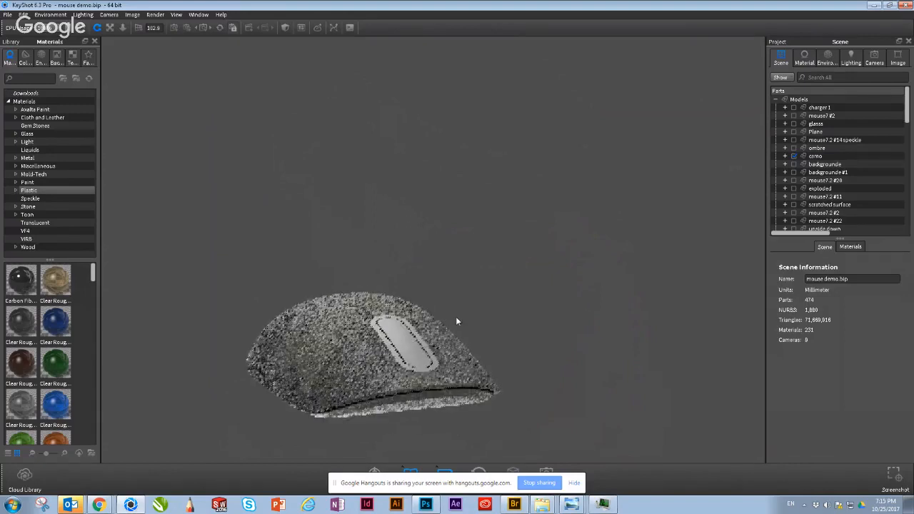
middle_click_drag(360, 355, 377, 335)
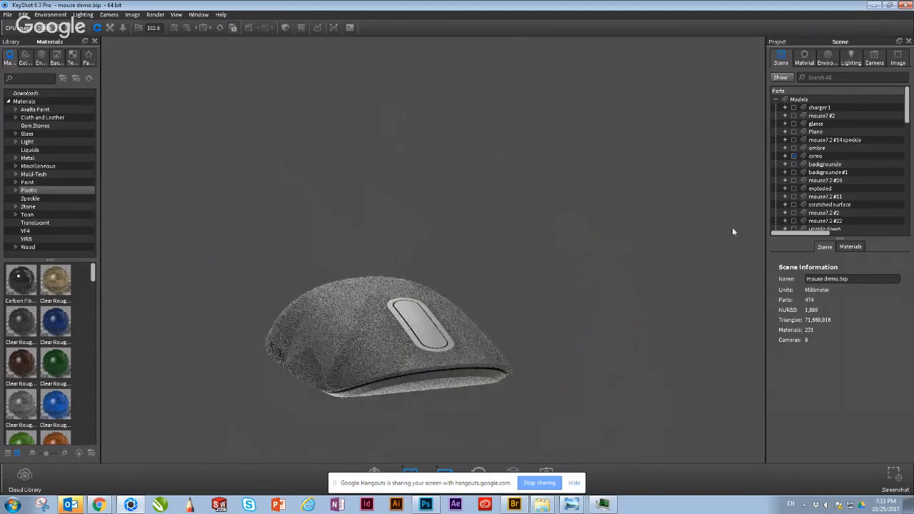
scroll(463, 261, "down", 4)
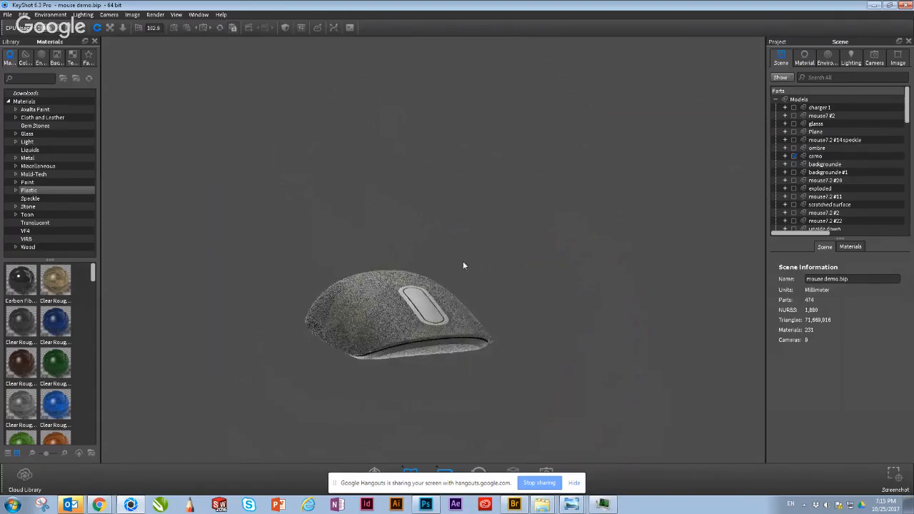
scroll(517, 293, "down", 3)
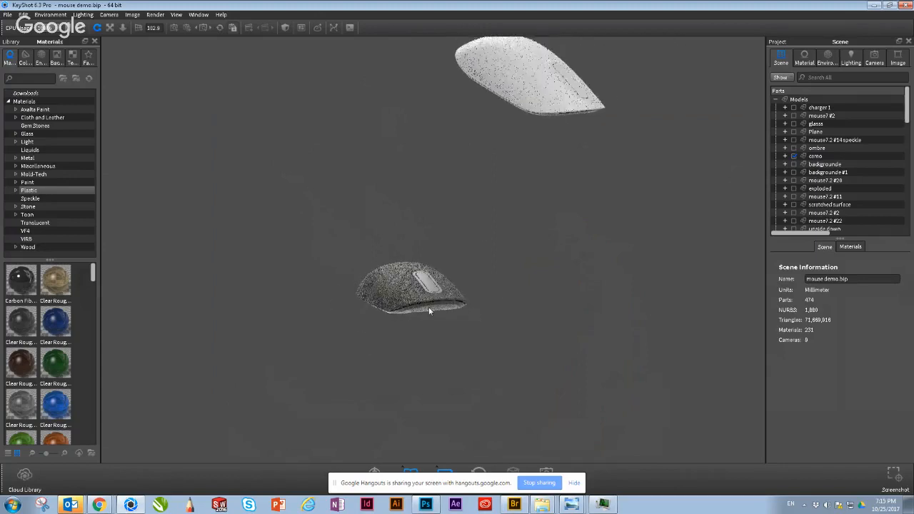
middle_click_drag(429, 310, 377, 375)
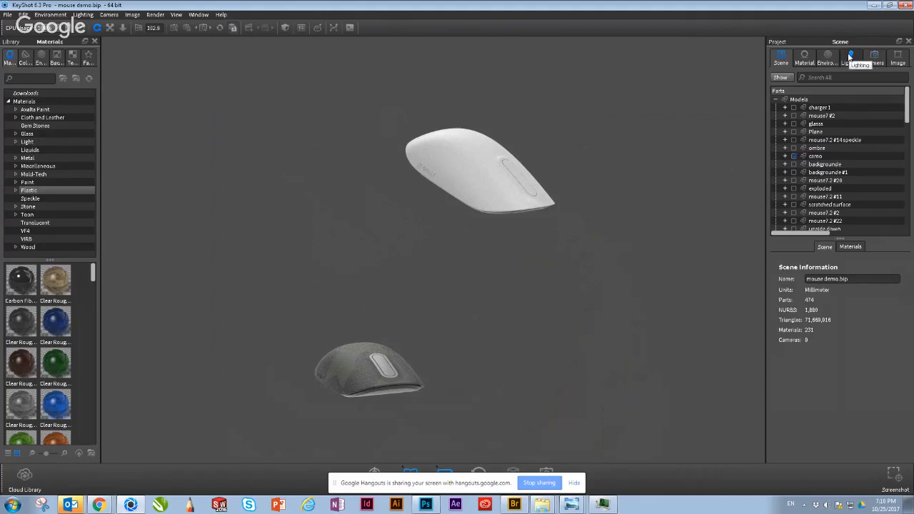
Step: Review the scene's environment settings with the white mouse in view, and return to the list of models
left_click(832, 110)
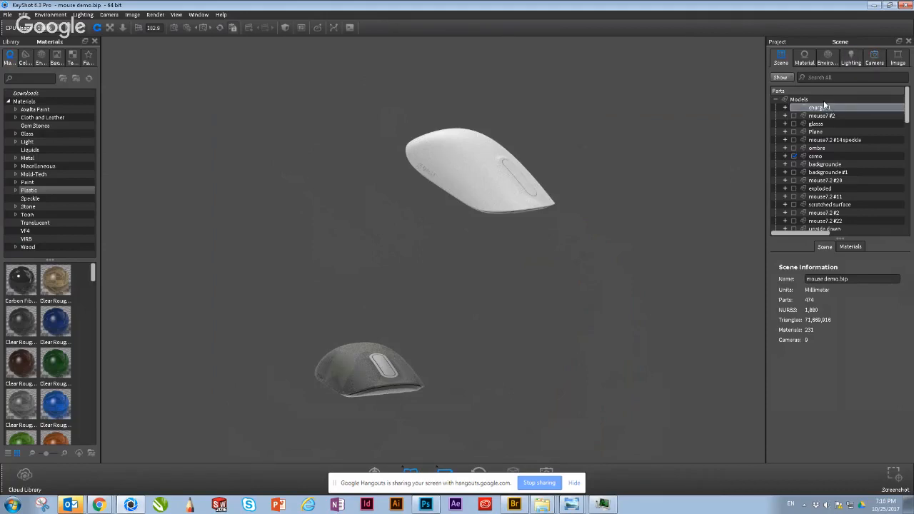
left_click(871, 99)
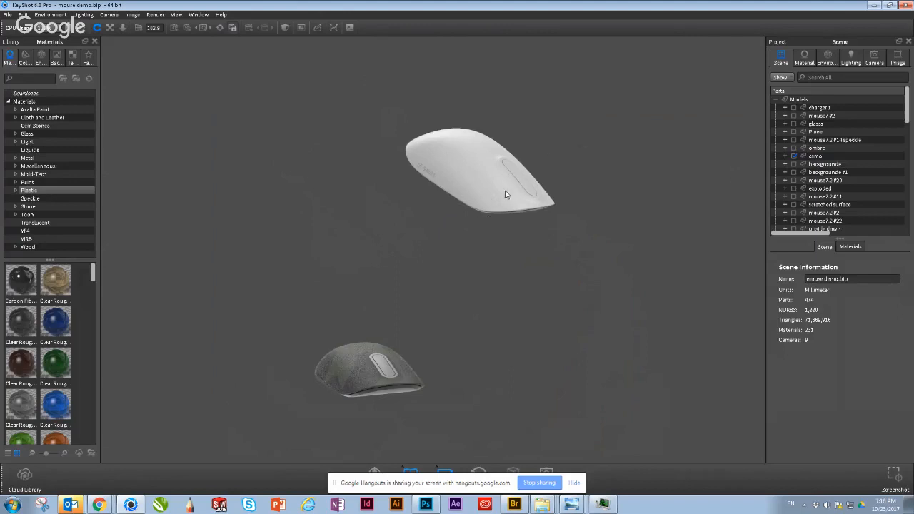
left_click_drag(506, 192, 579, 163)
scroll(578, 162, "up", 5)
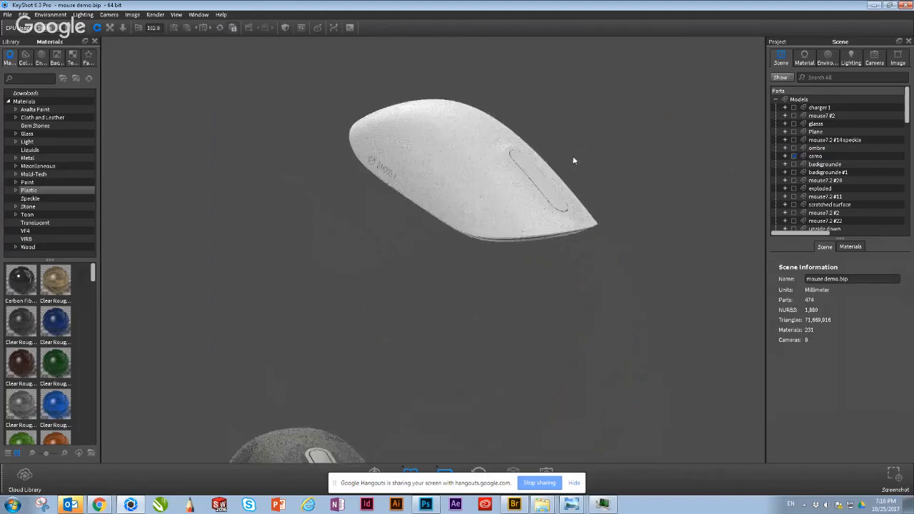
left_click_drag(492, 209, 325, 285)
middle_click_drag(605, 159, 537, 202)
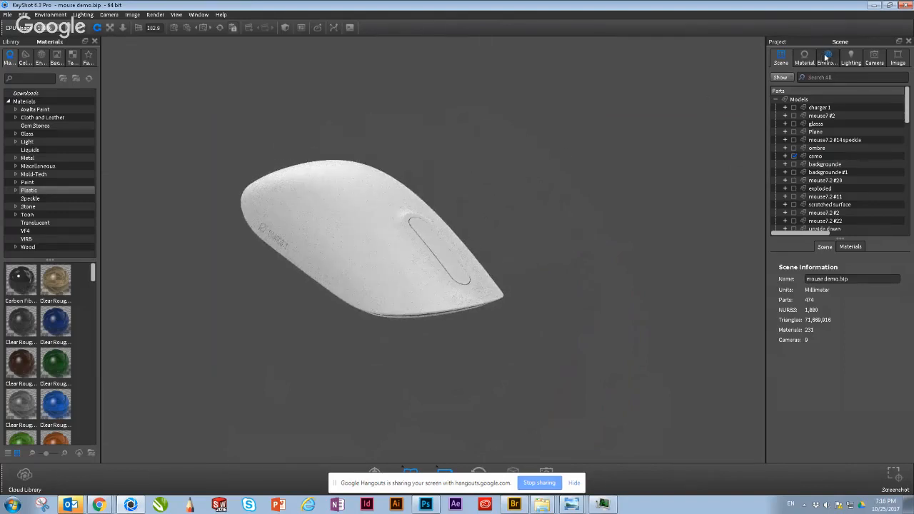
left_click(827, 58)
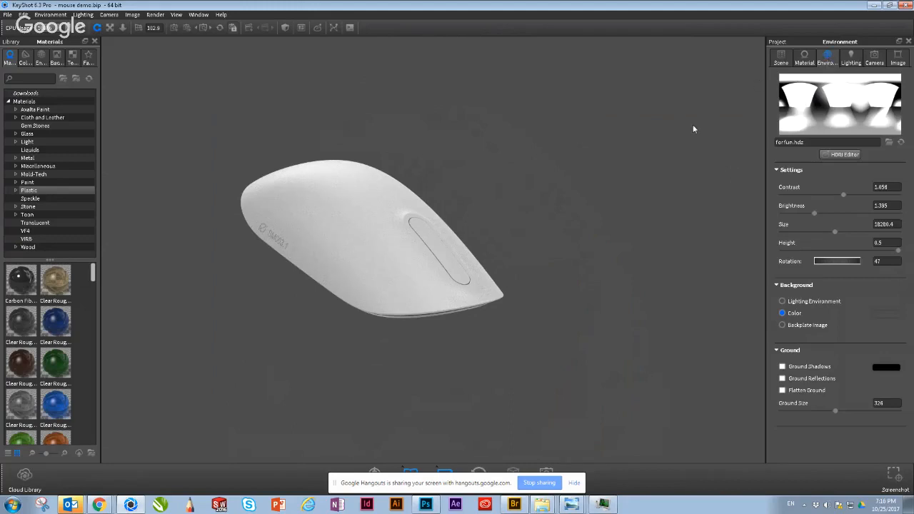
left_click(781, 57)
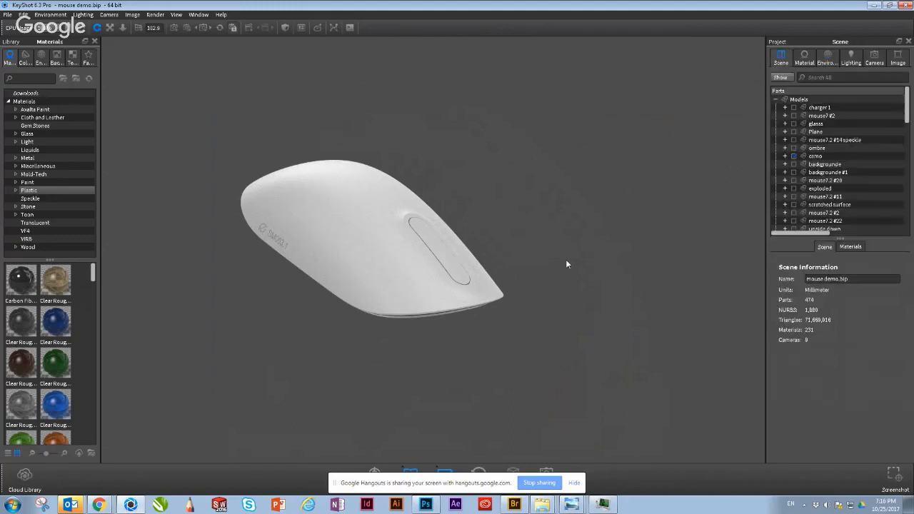
middle_click_drag(461, 276, 465, 273)
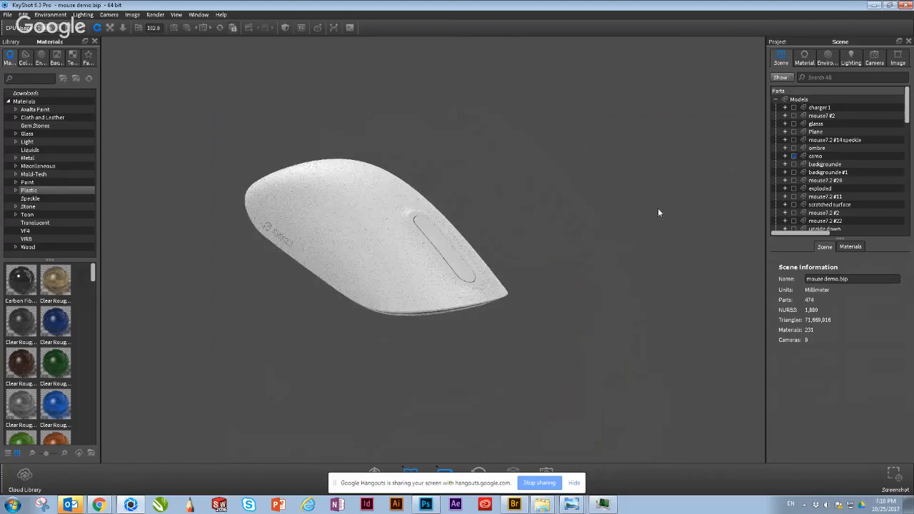
Step: Move the entire white mouse7.2 #18 model lower with the Move Tool, to a translation of about X 18, Y 107, Z 165
left_click(397, 255)
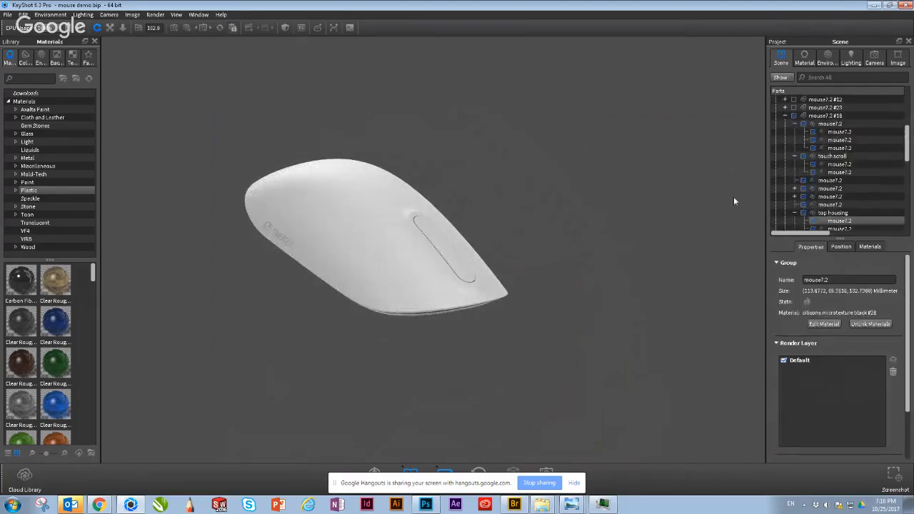
left_click(788, 115)
left_click(785, 115)
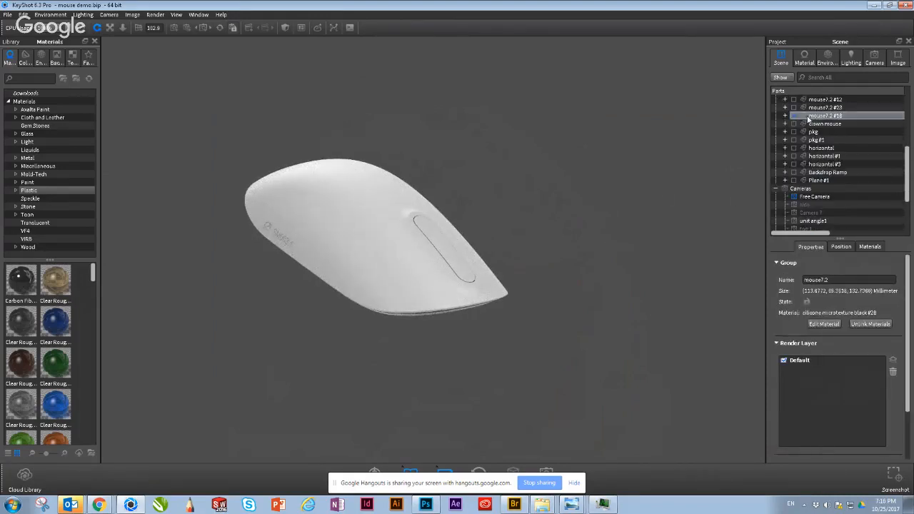
left_click(810, 119)
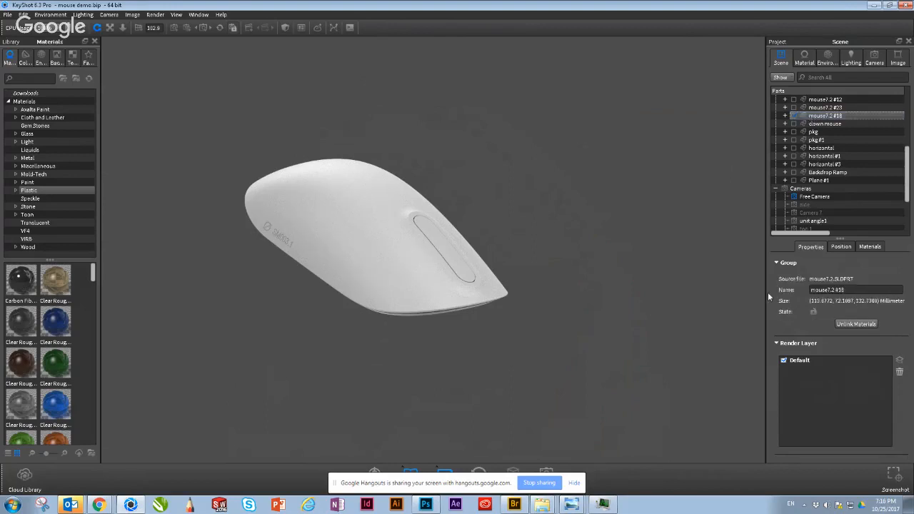
left_click(841, 246)
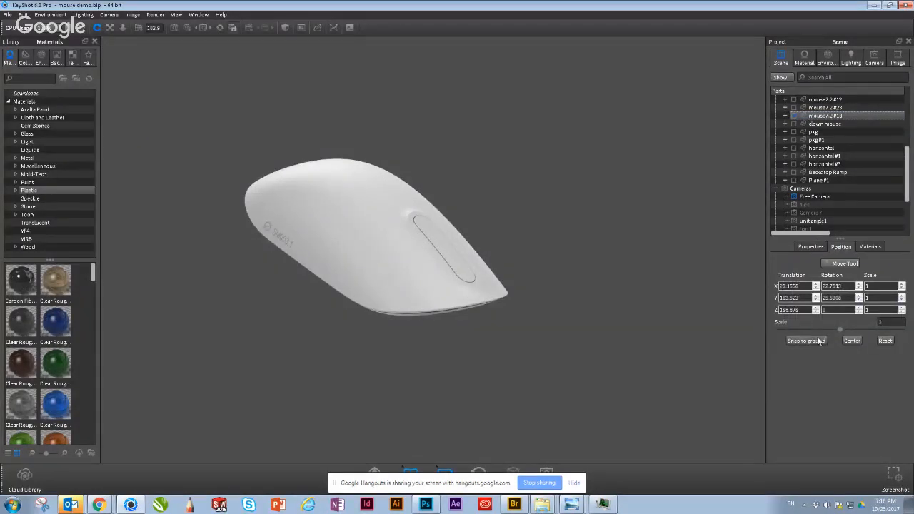
left_click(841, 263)
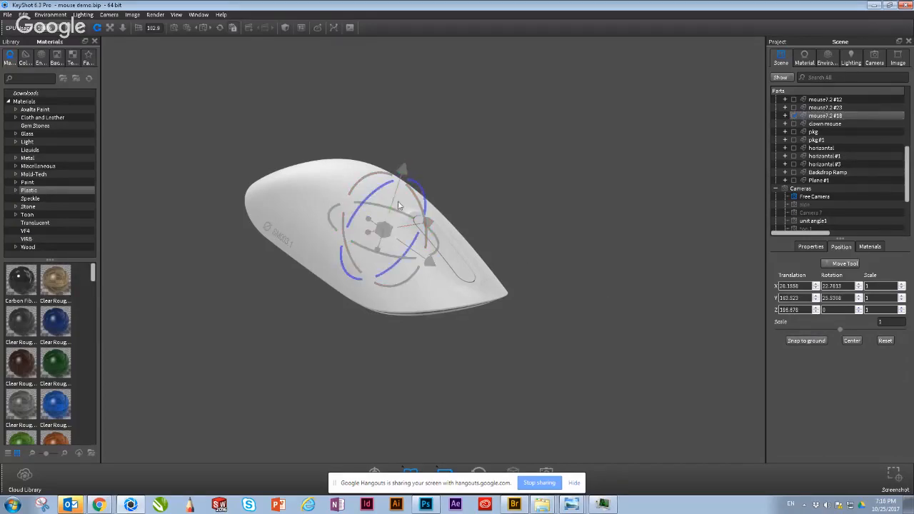
left_click_drag(401, 169, 490, 275)
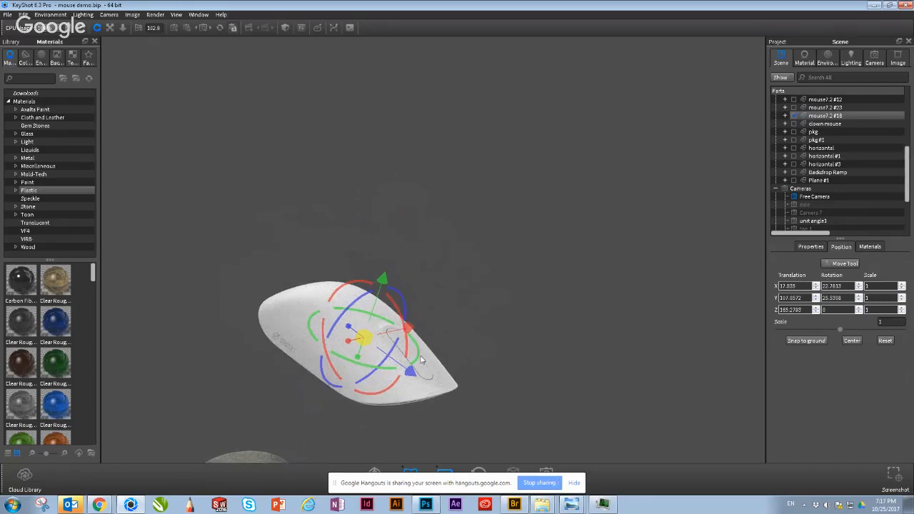
left_click(838, 265)
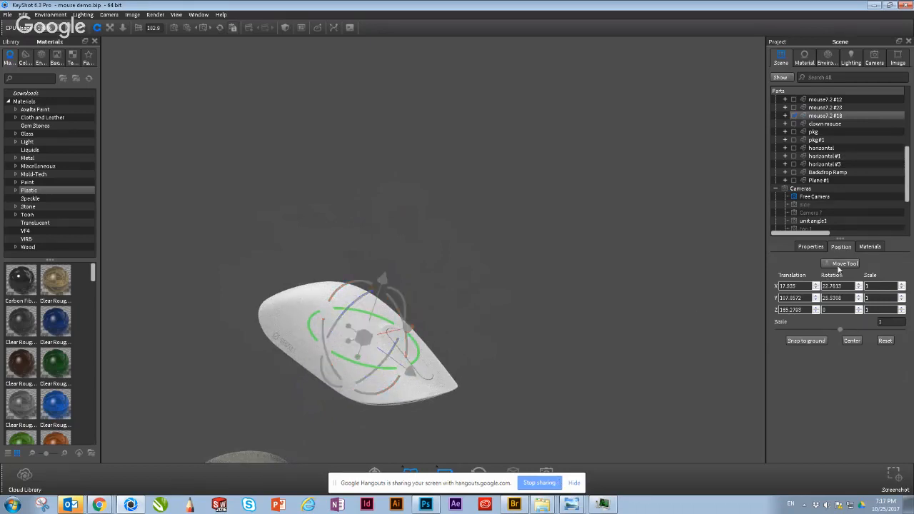
left_click(671, 317)
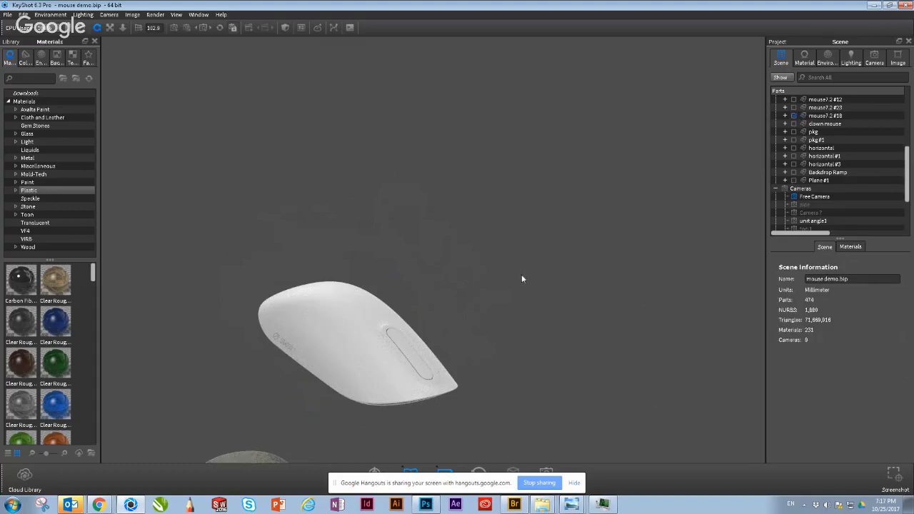
Step: Locate the mouse7.2 #18 model in the scene tree and expand it to its individual parts
left_click_drag(480, 355, 506, 367)
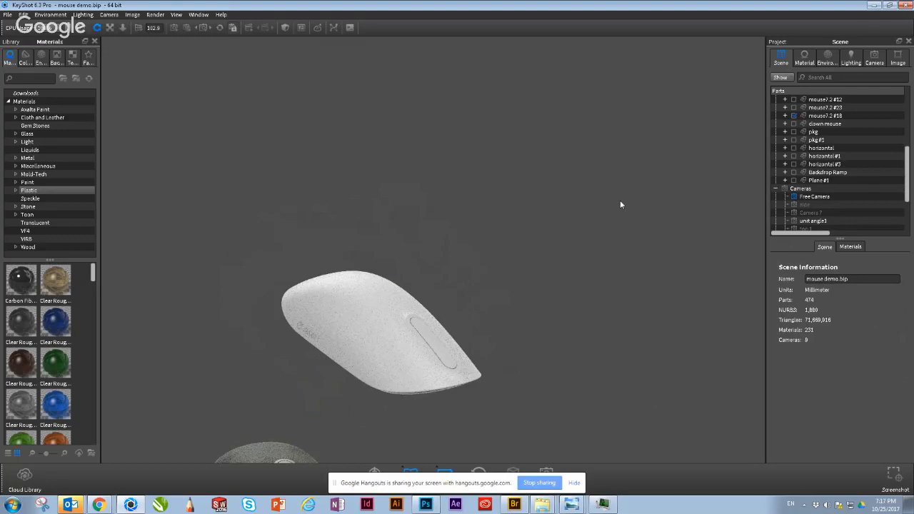
left_click_drag(414, 319, 350, 361)
scroll(808, 179, "up", 1)
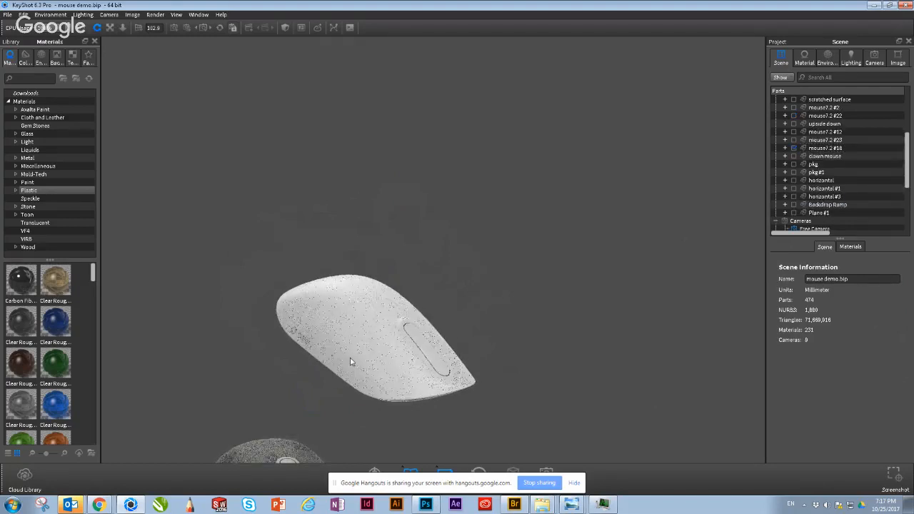
left_click(812, 149)
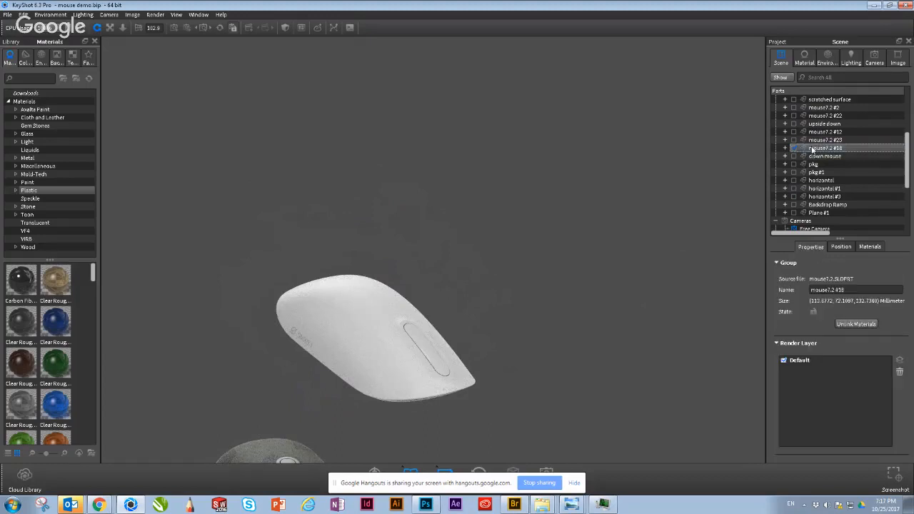
scroll(813, 148, "up", 1)
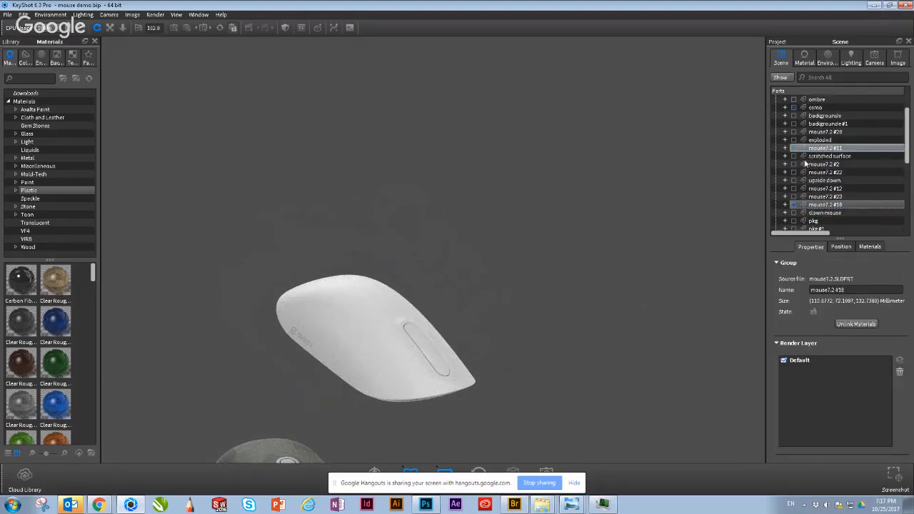
scroll(805, 164, "up", 3)
scroll(805, 164, "up", 1)
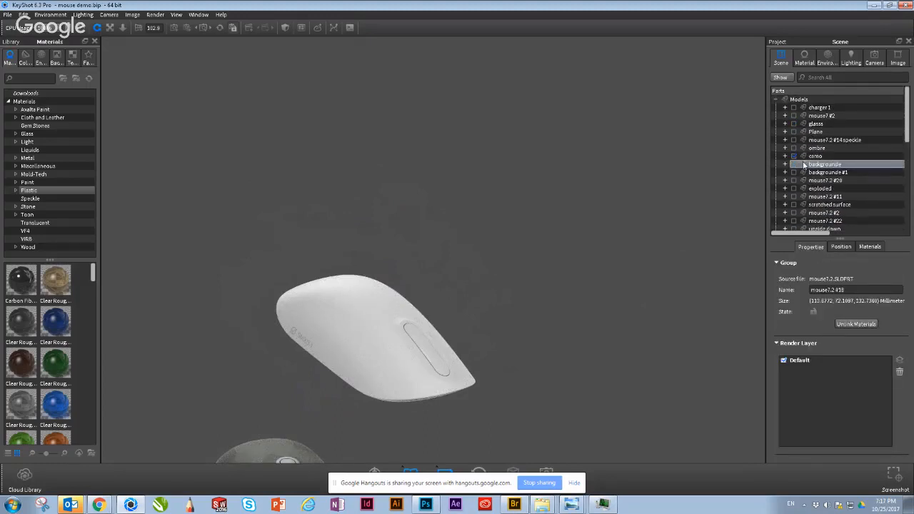
scroll(805, 165, "down", 4)
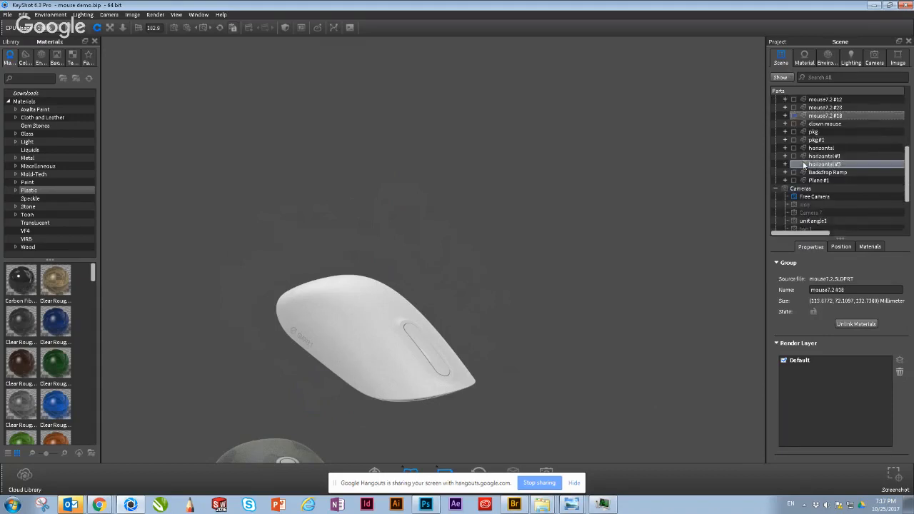
left_click(786, 116)
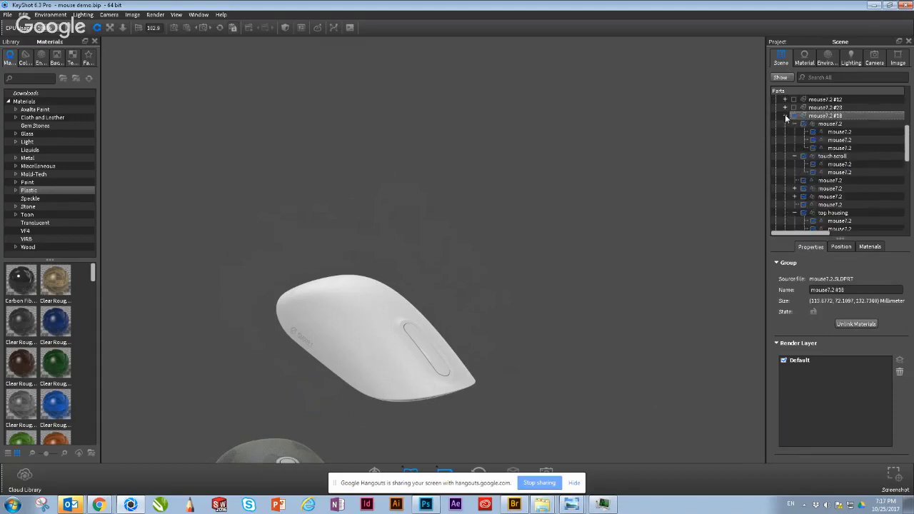
left_click(830, 124)
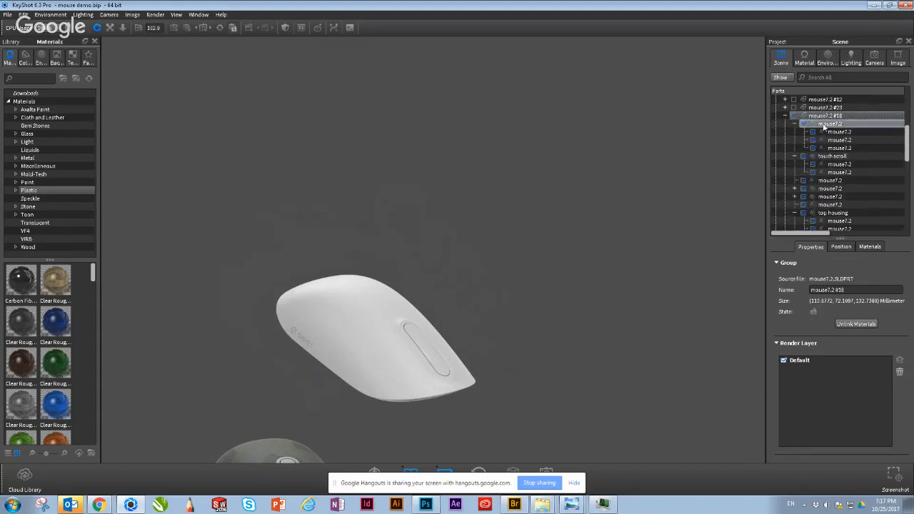
left_click(366, 340)
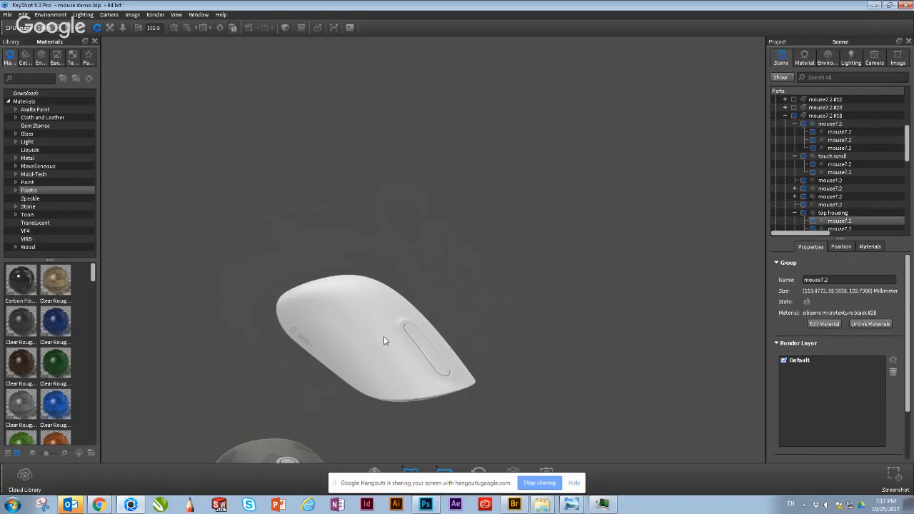
left_click(838, 247)
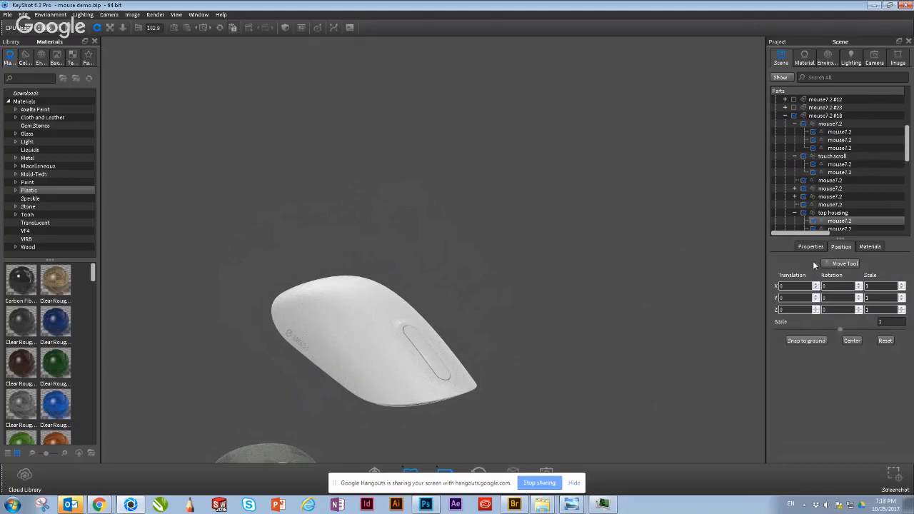
left_click(838, 263)
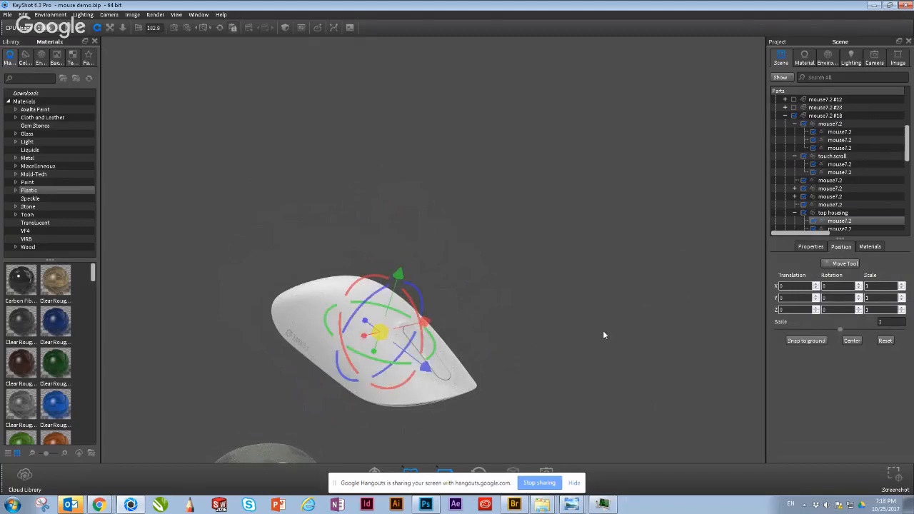
left_click(801, 222)
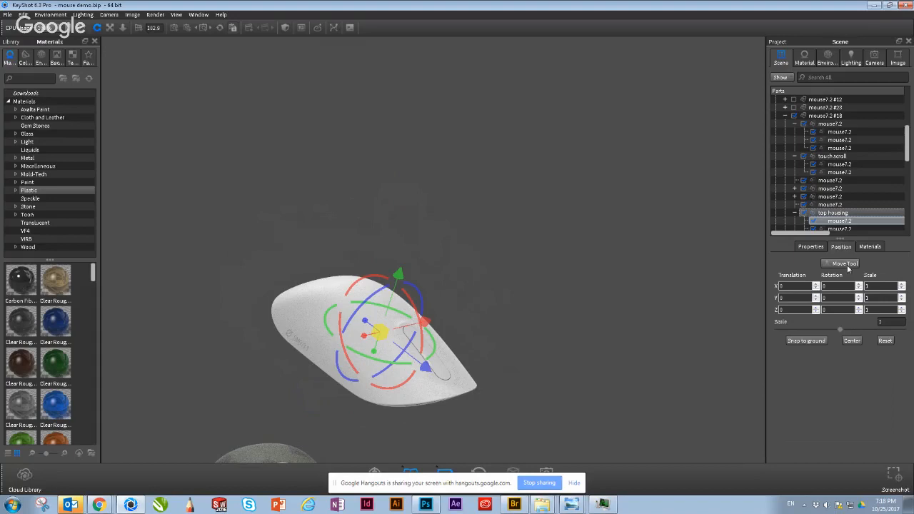
left_click(563, 291)
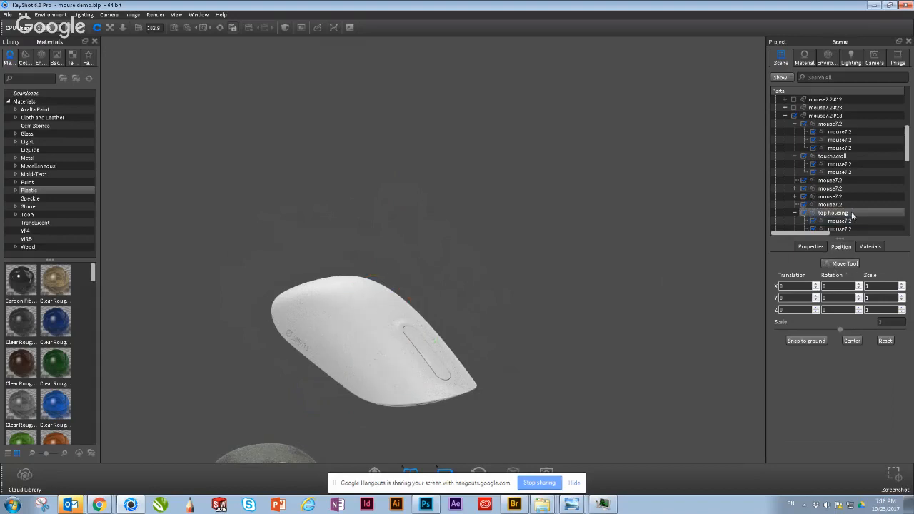
Step: Enlarge the scene tree, and offset the top housing group of mouse7.2 #18 by about 82 mm in Y and -22 mm in Z
left_click_drag(841, 238, 831, 326)
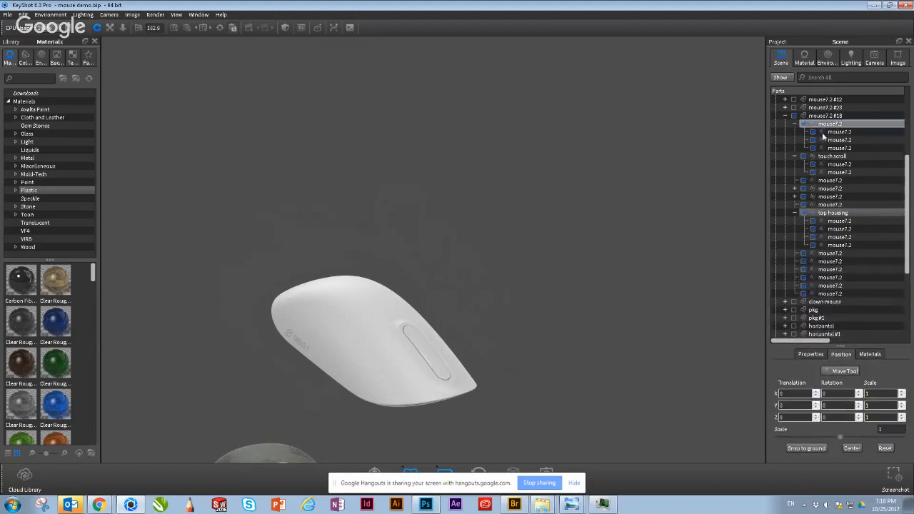
left_click(828, 214)
left_click(842, 372)
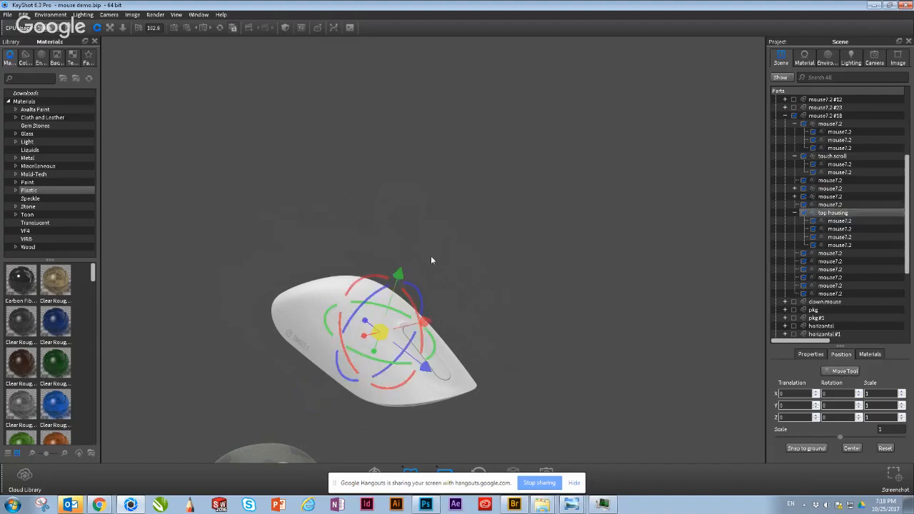
left_click_drag(397, 276, 409, 231)
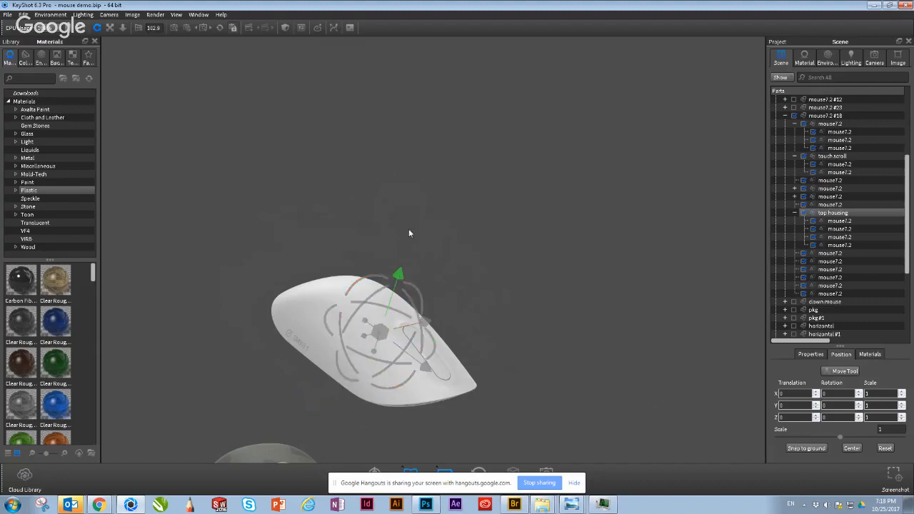
left_click_drag(438, 144, 457, 148)
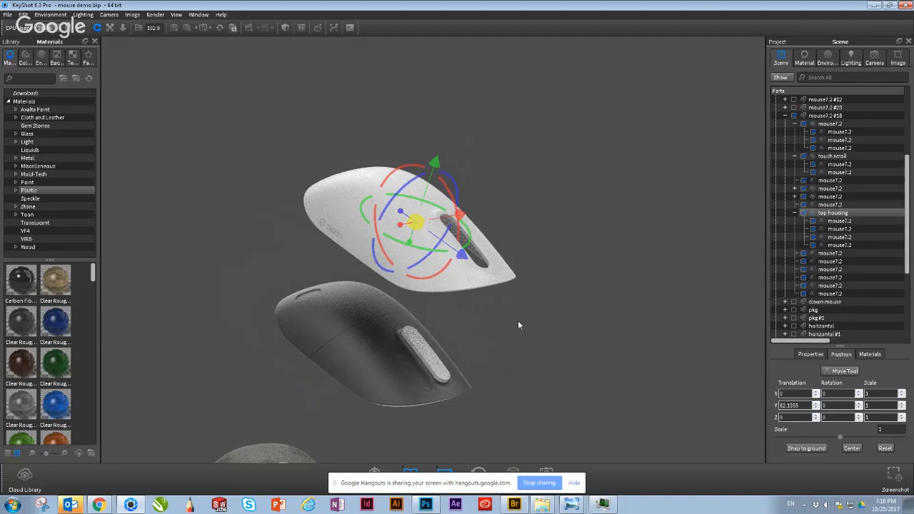
left_click_drag(464, 257, 465, 262)
left_click_drag(466, 262, 419, 229)
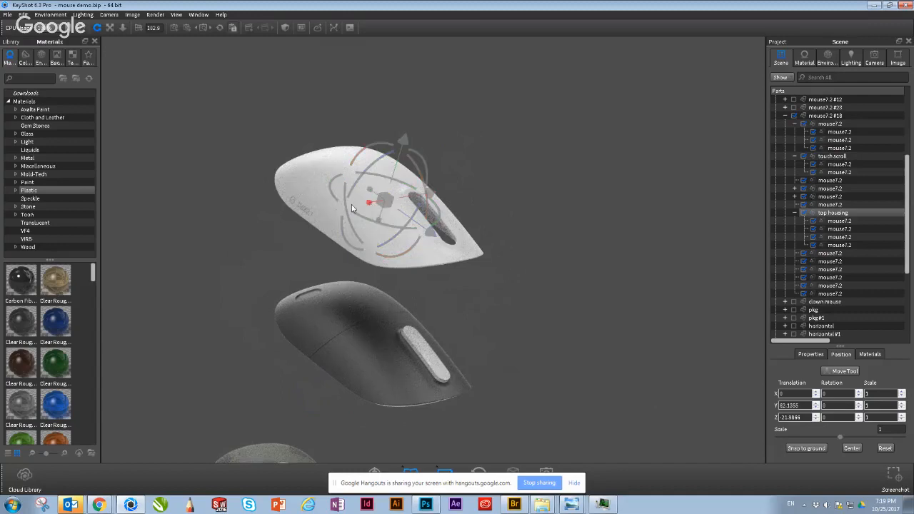
Step: Try stretching the lifted top housing along the X axis, and set its X scale back to 1
left_click_drag(352, 208, 371, 239)
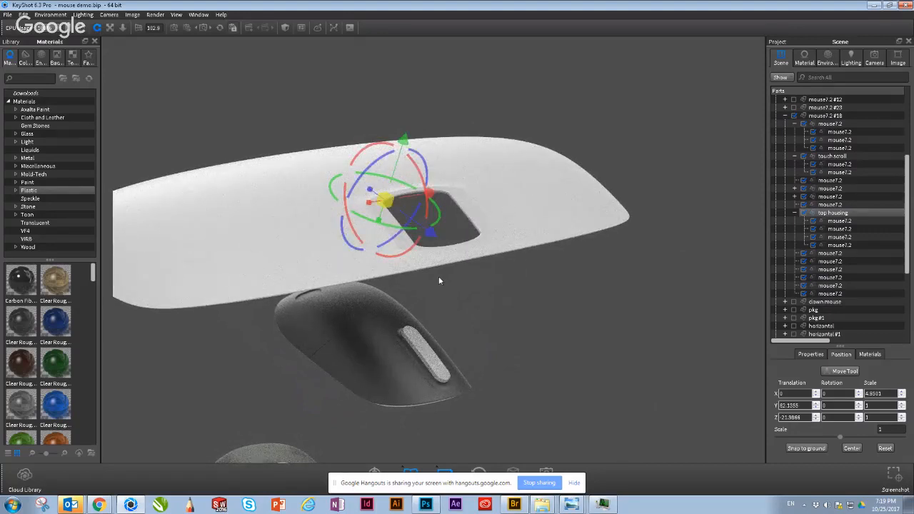
left_click_drag(439, 278, 496, 328)
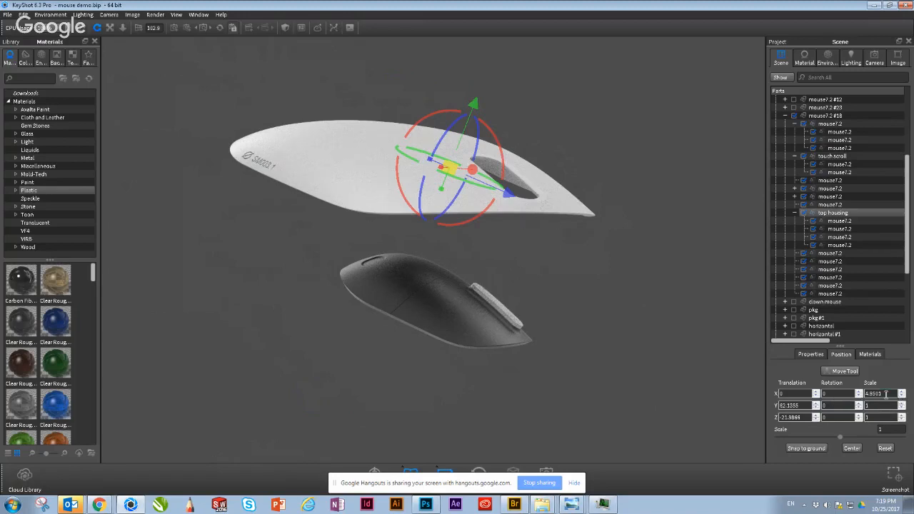
double_click(885, 393)
type("1")
key("Return")
left_click(628, 338)
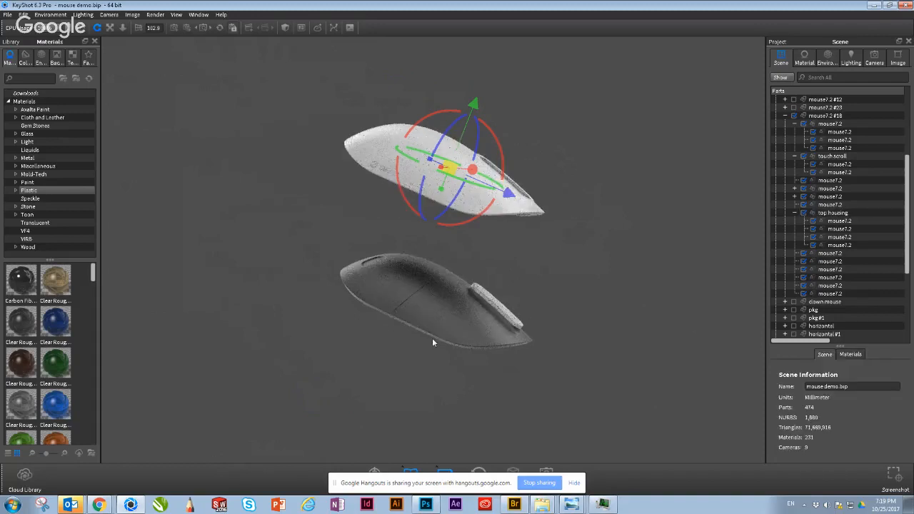
Step: Collapse the mouse7.2 #18 tree and look through the part groups of the scratched surface and mouse7.2 #11 models
left_click_drag(432, 338, 419, 318)
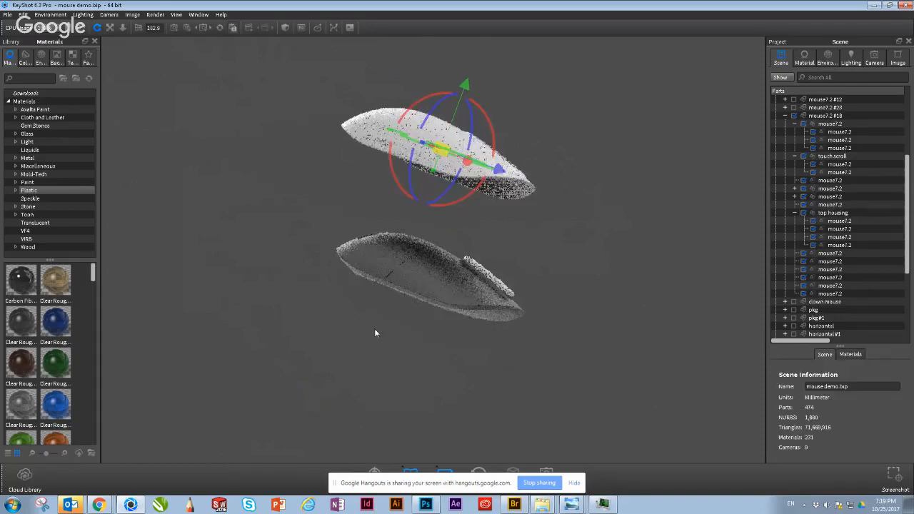
left_click(785, 115)
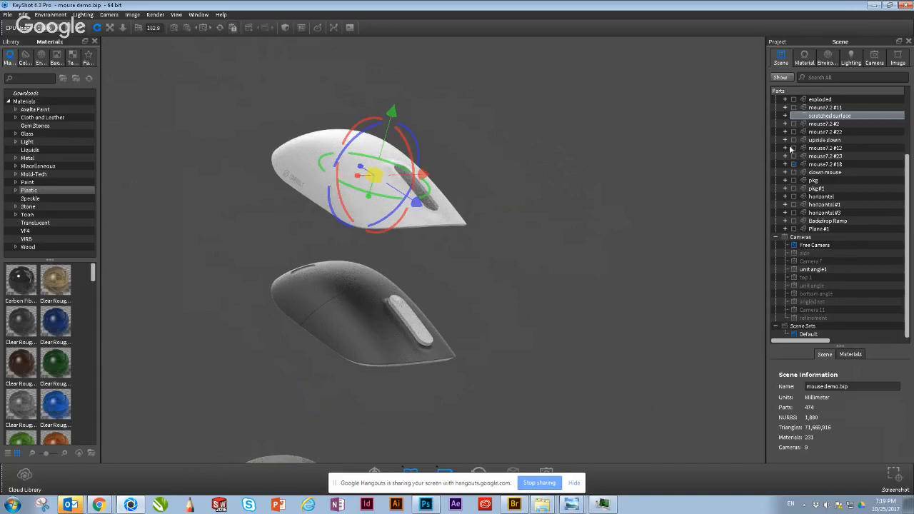
left_click(785, 116)
left_click(806, 171)
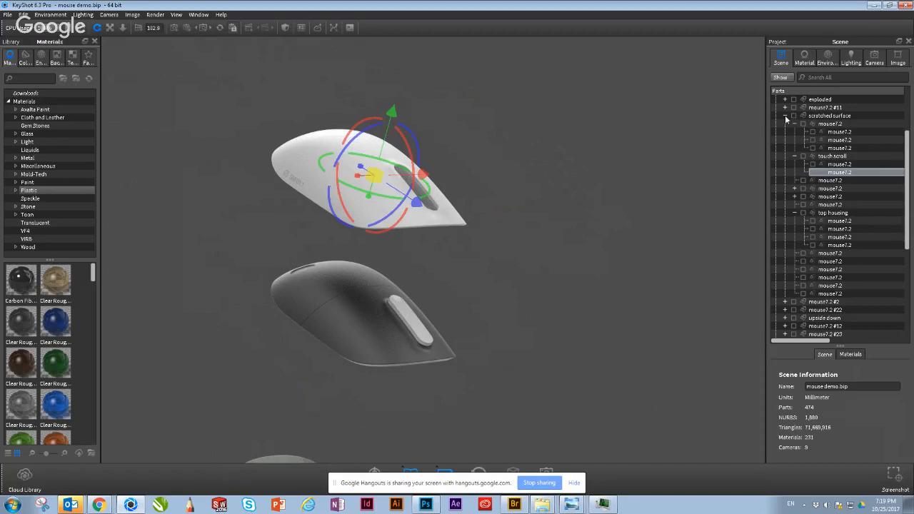
left_click_drag(909, 143, 910, 139)
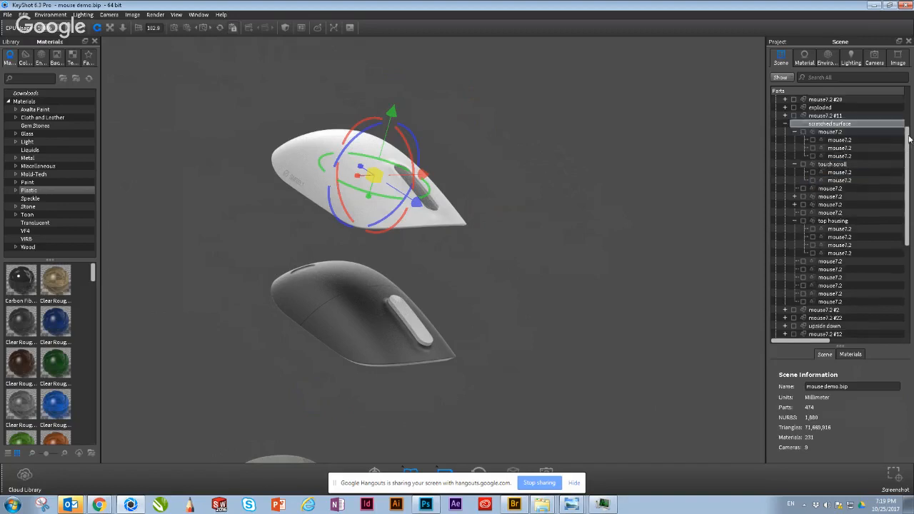
scroll(907, 104, "up", 2)
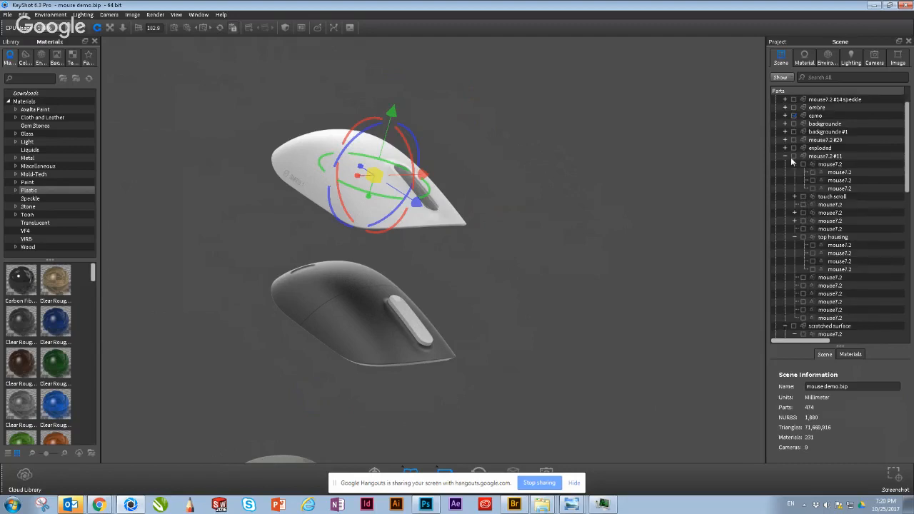
scroll(794, 128, "up", 2)
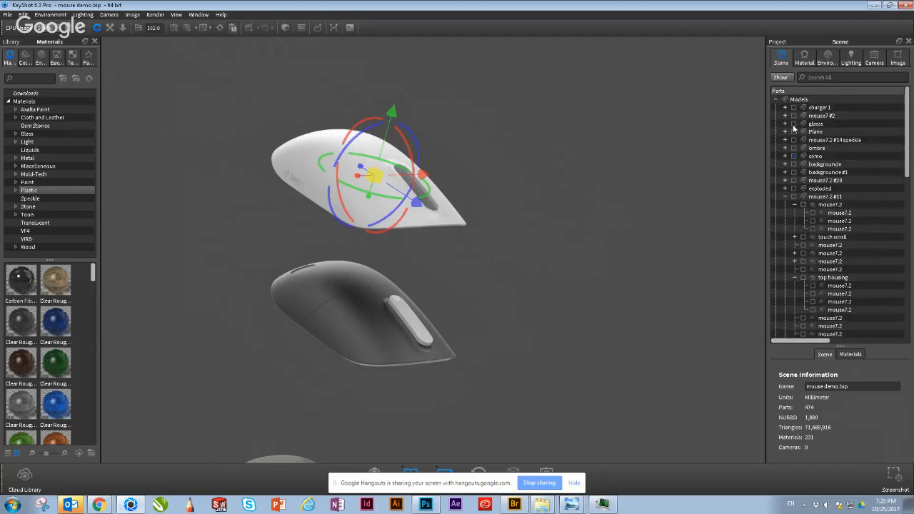
Step: Make the glasss and backgrounde models visible in the scene tree
left_click(794, 165)
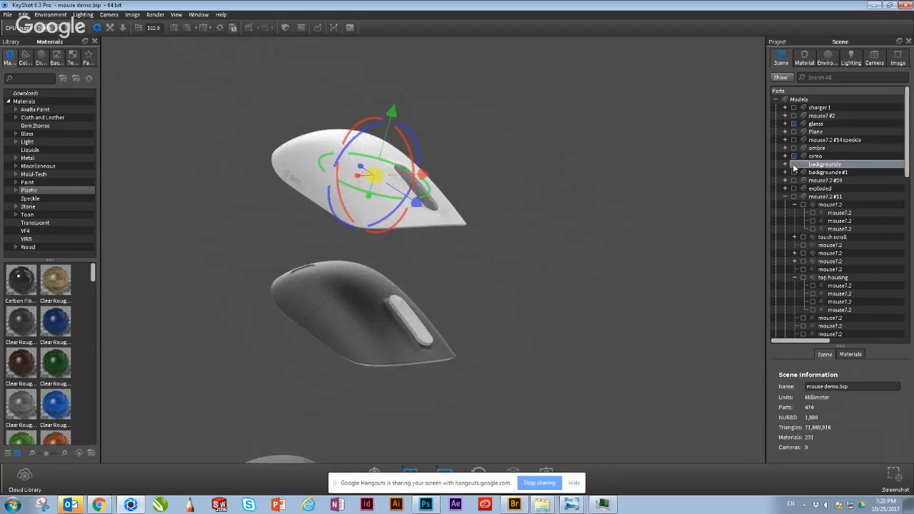
left_click(794, 165)
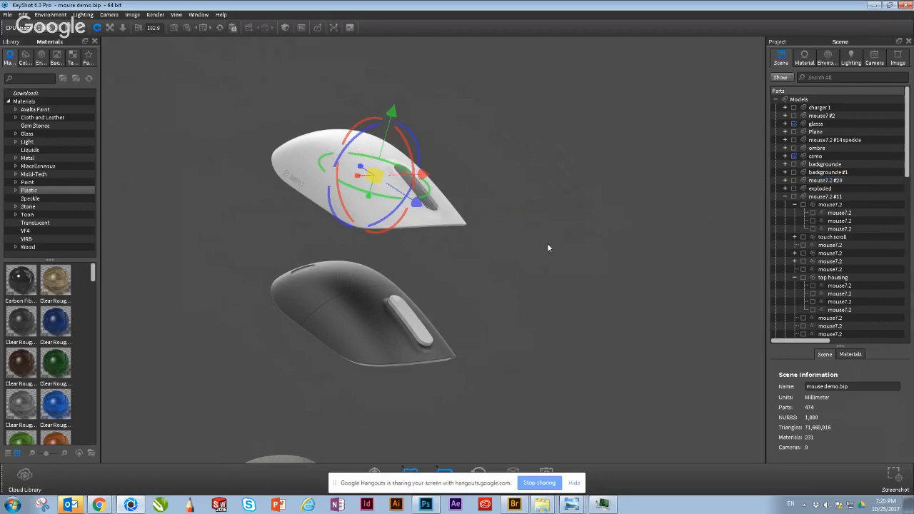
left_click(794, 164)
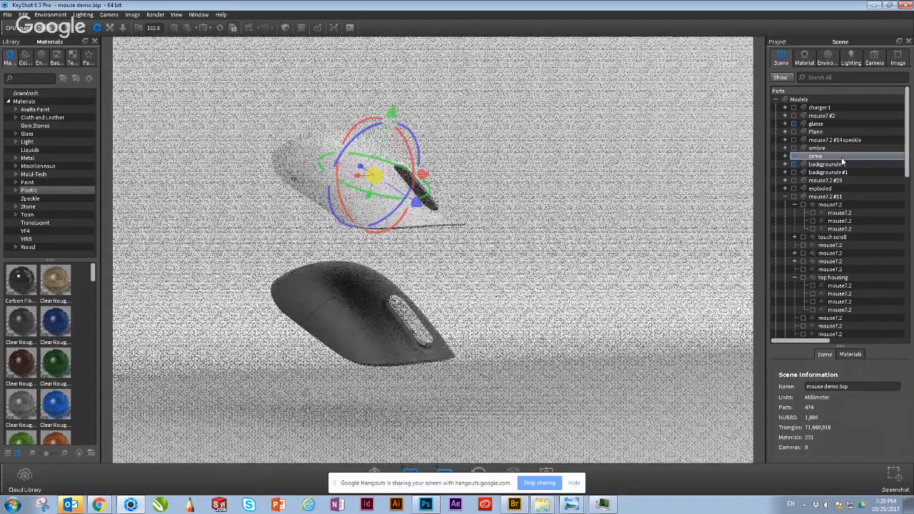
Step: Locate and expand mouse7.2 #18 in the scene tree, and open the position settings of its top housing group
left_click_drag(909, 138, 902, 252)
left_click(829, 286)
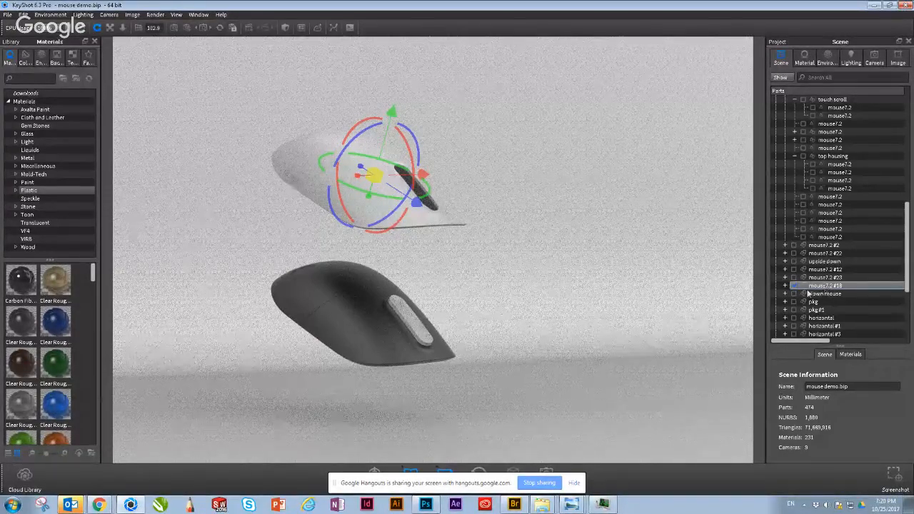
scroll(906, 266, "down", 2)
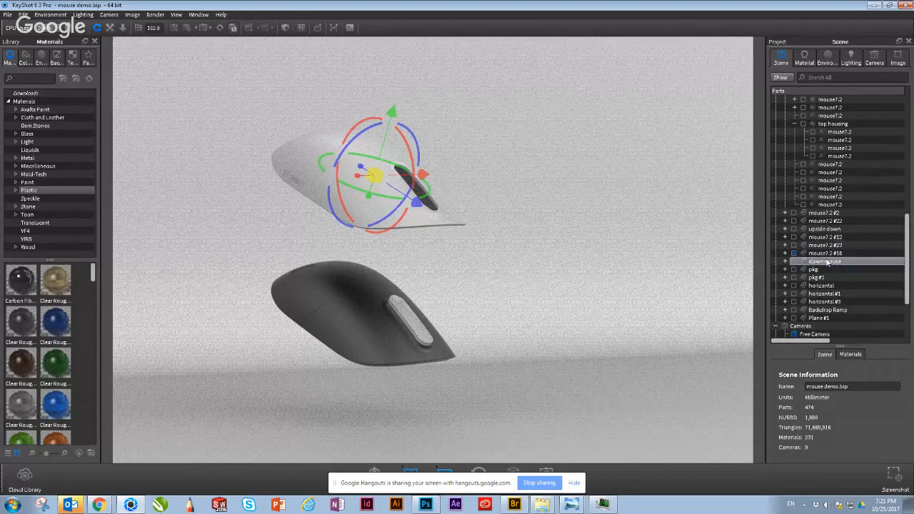
left_click(812, 254)
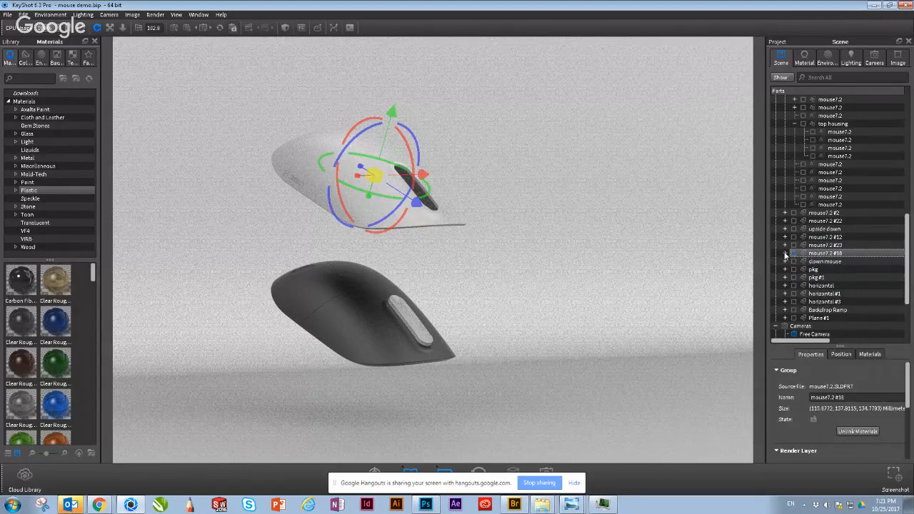
left_click(785, 254)
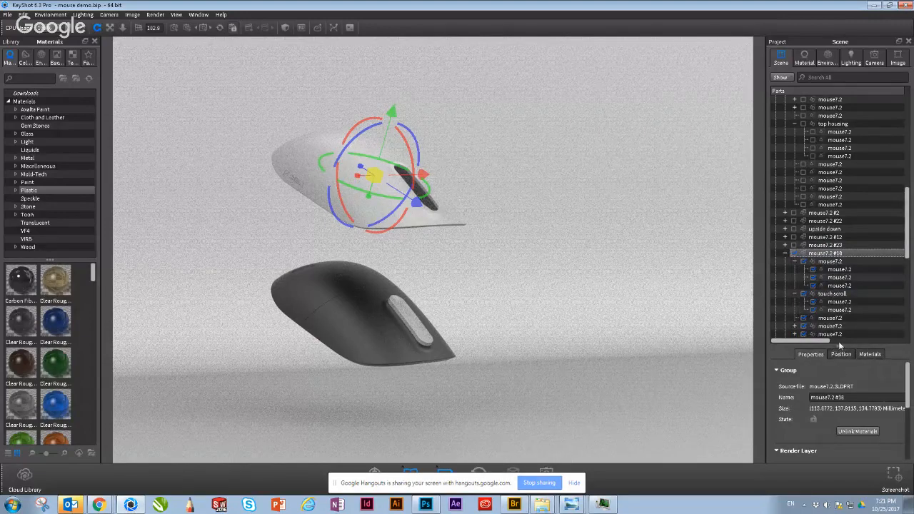
scroll(837, 300, "down", 1)
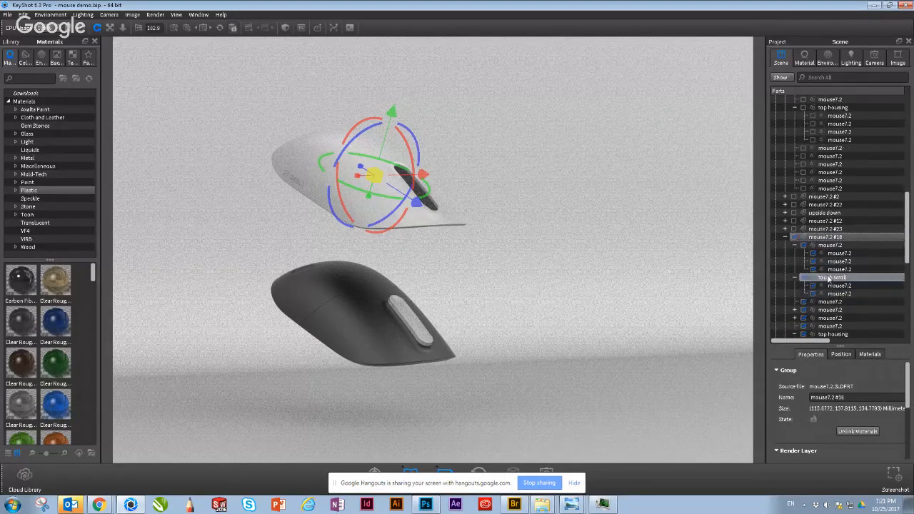
scroll(836, 289, "down", 1)
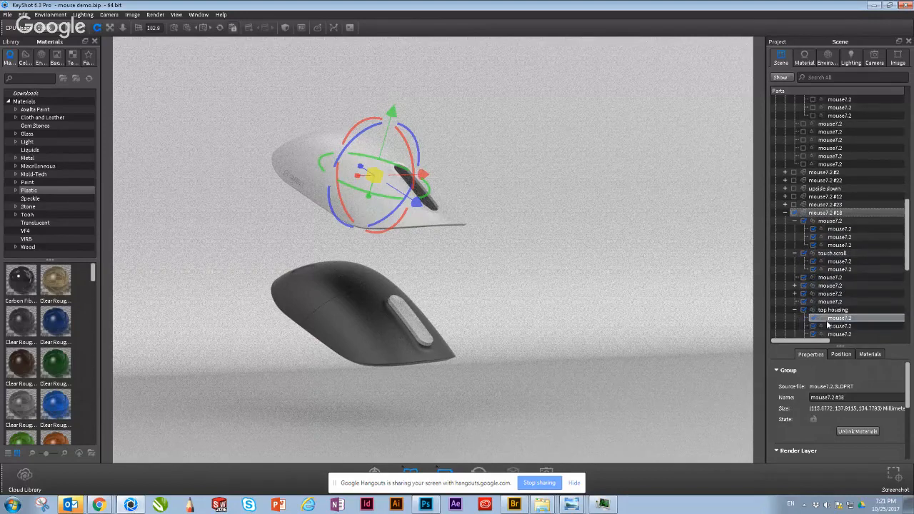
left_click(825, 311)
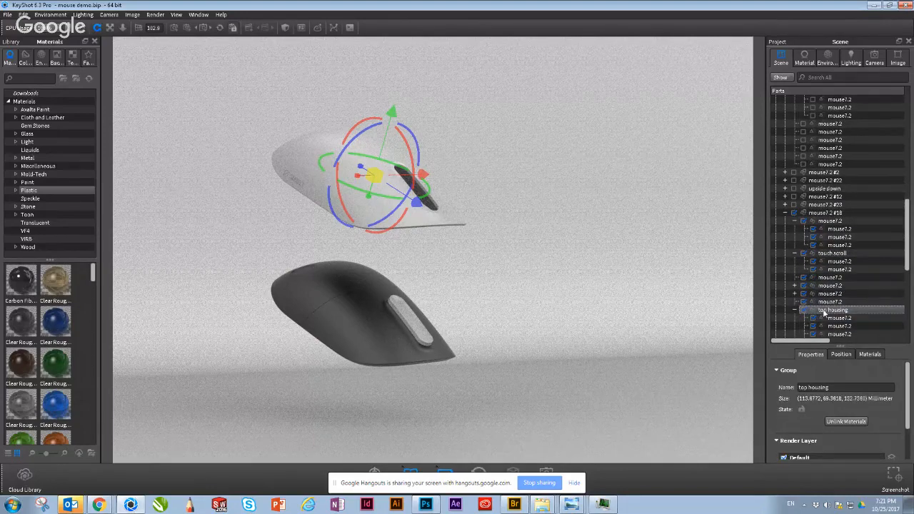
left_click(841, 354)
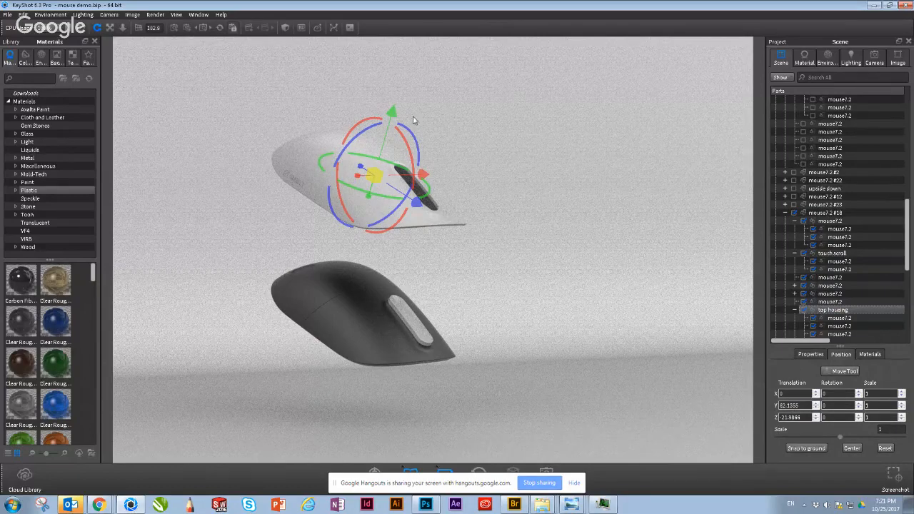
Step: Lower the raised top housing of mouse7.2 #18 back onto the mouse, and set its Y and Z translation to 0
left_click_drag(393, 118, 377, 230)
left_click_drag(388, 303, 418, 361)
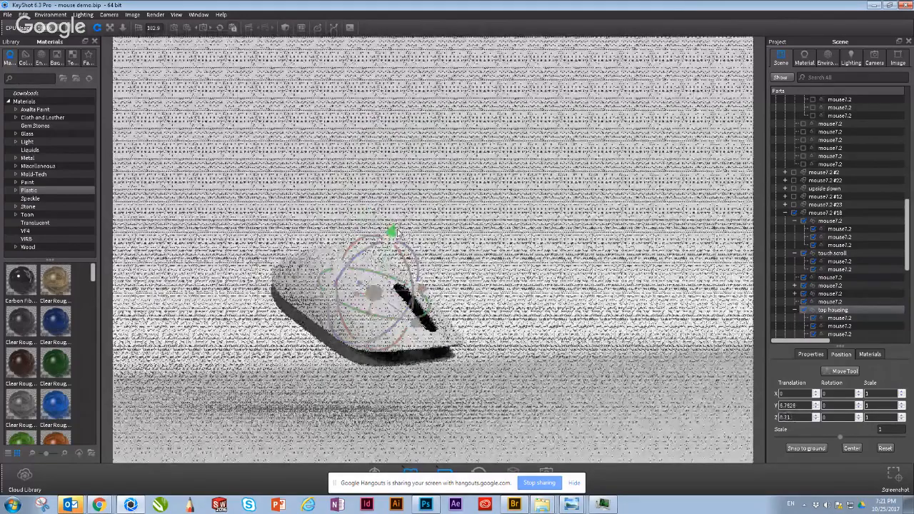
left_click_drag(391, 231, 390, 239)
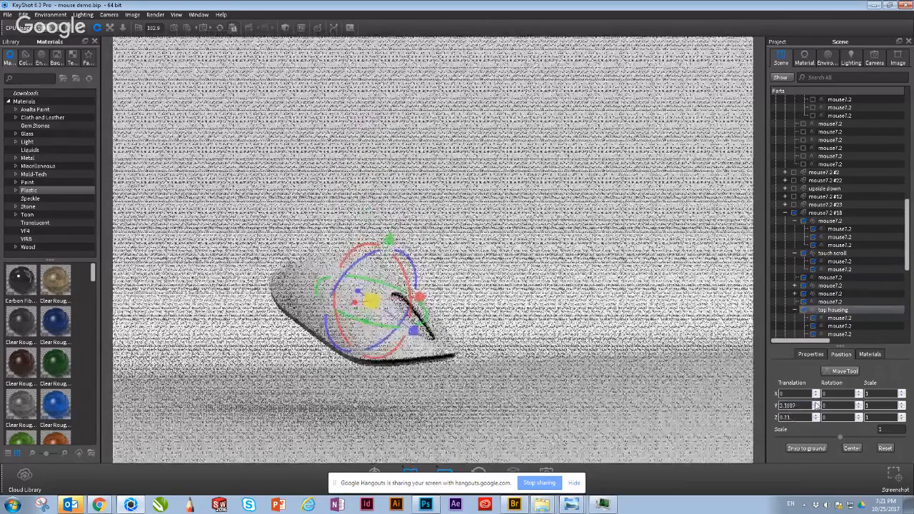
left_click_drag(811, 406, 775, 407)
type("0")
key("Tab")
type("0")
key("Return")
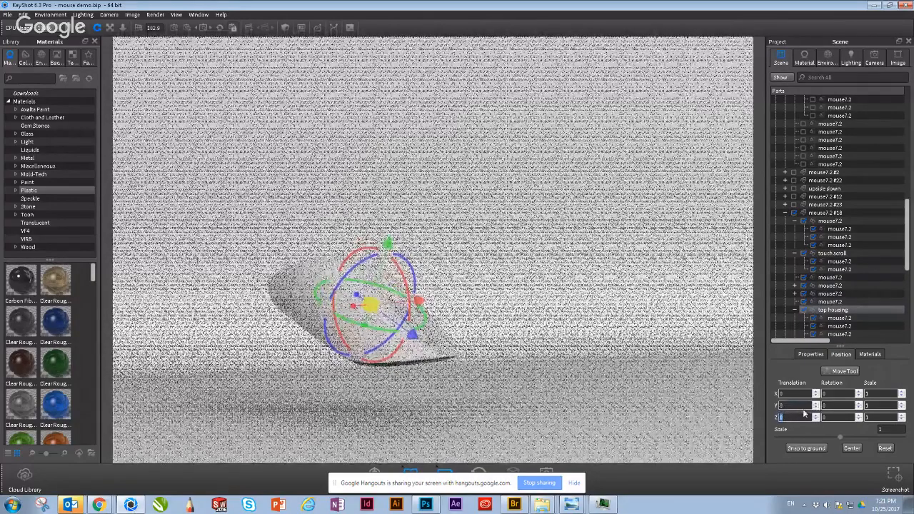
left_click(839, 370)
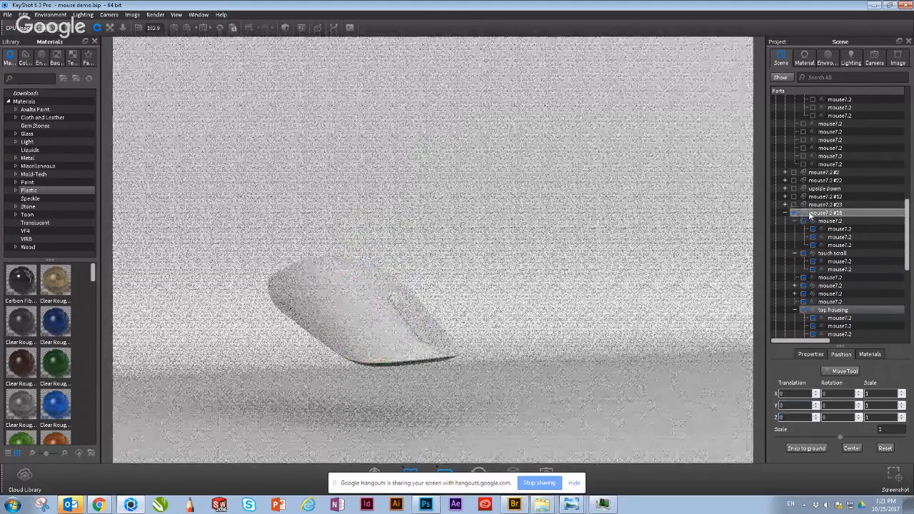
left_click(810, 214)
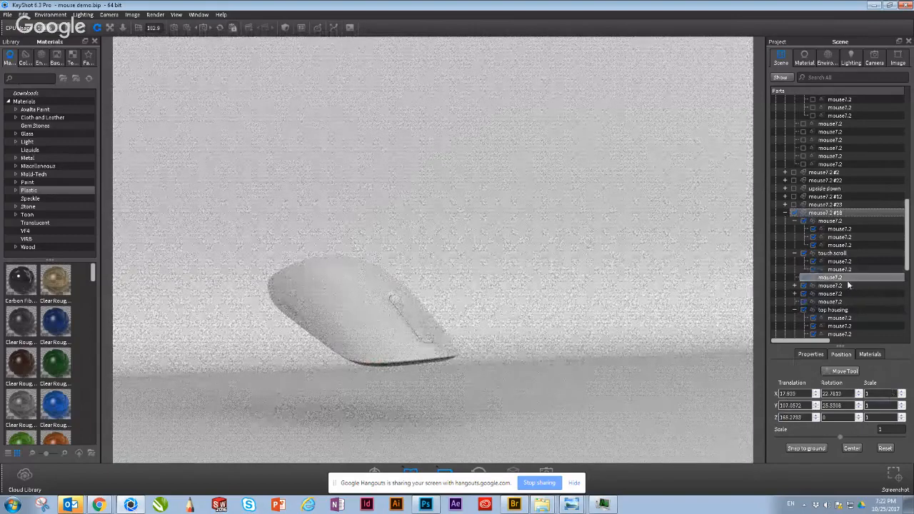
left_click(823, 223)
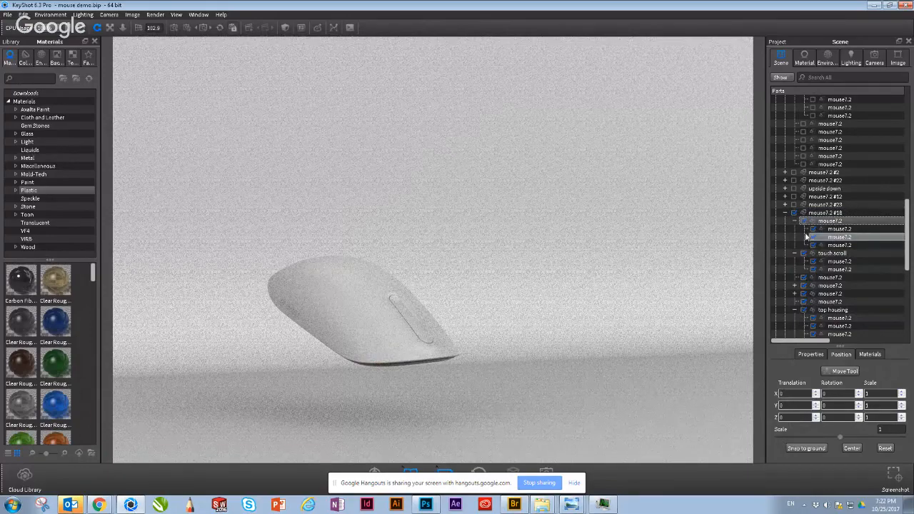
Step: Zoom in on the closed mouse and rotate the lighting environment to 22.5
left_click_drag(447, 339, 510, 266)
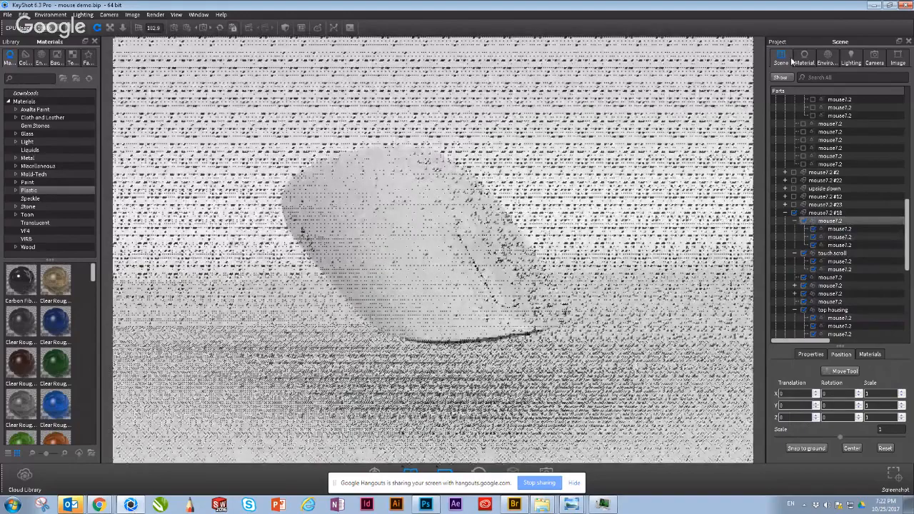
left_click(829, 60)
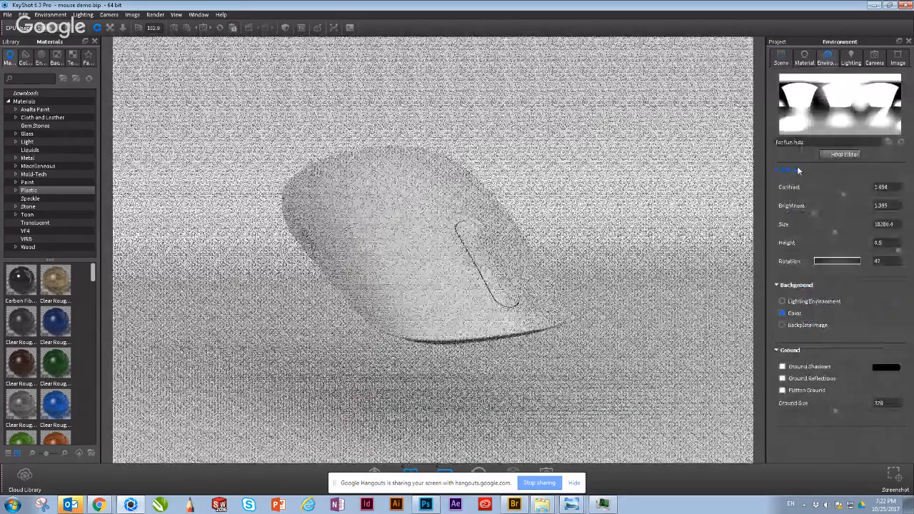
left_click(814, 263)
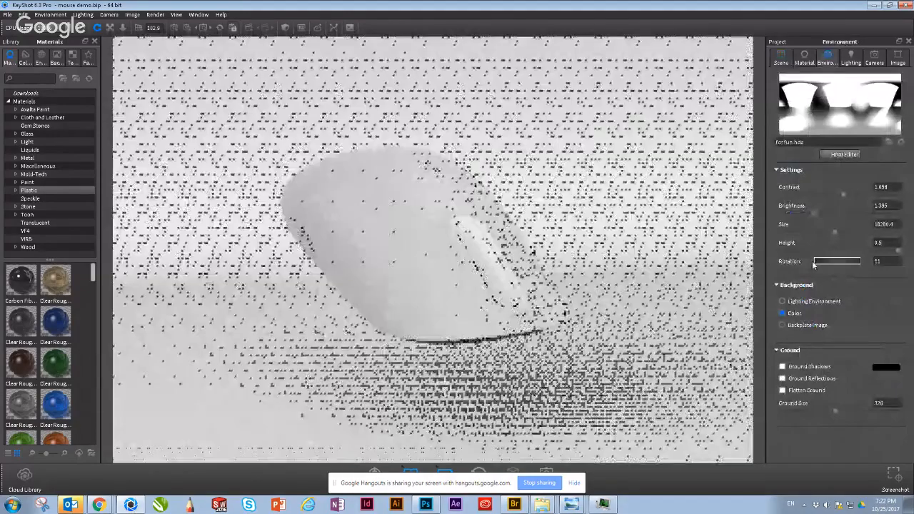
left_click_drag(813, 264, 817, 264)
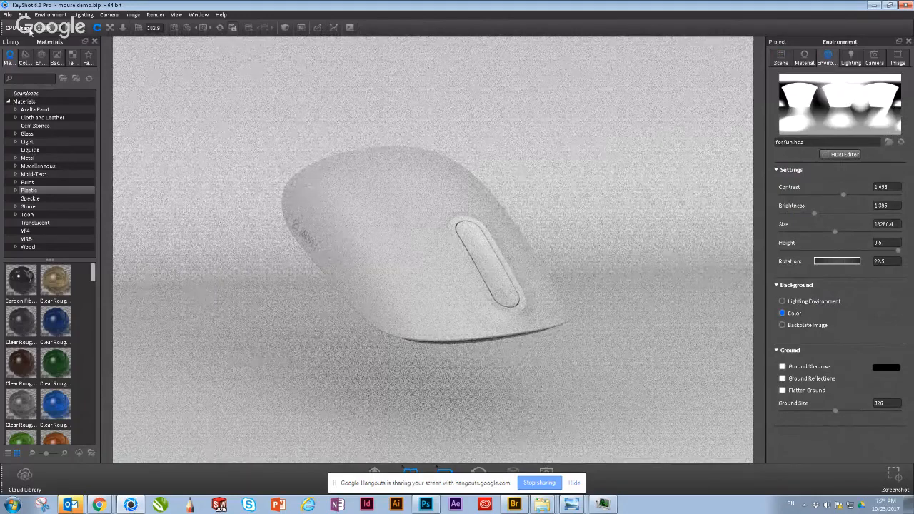
Step: Look through the ground plane, backdrop and primitive shapes offered for adding geometry to the scene
left_click(24, 15)
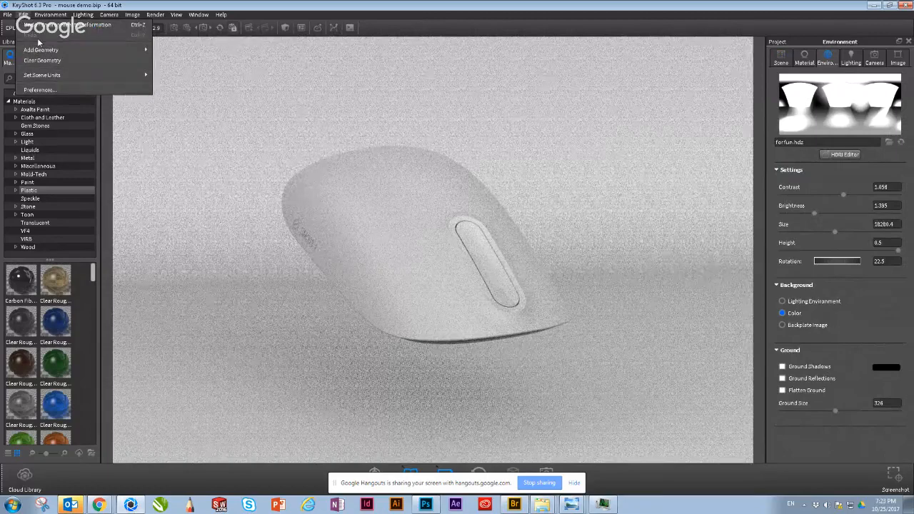
mouse_move(45, 50)
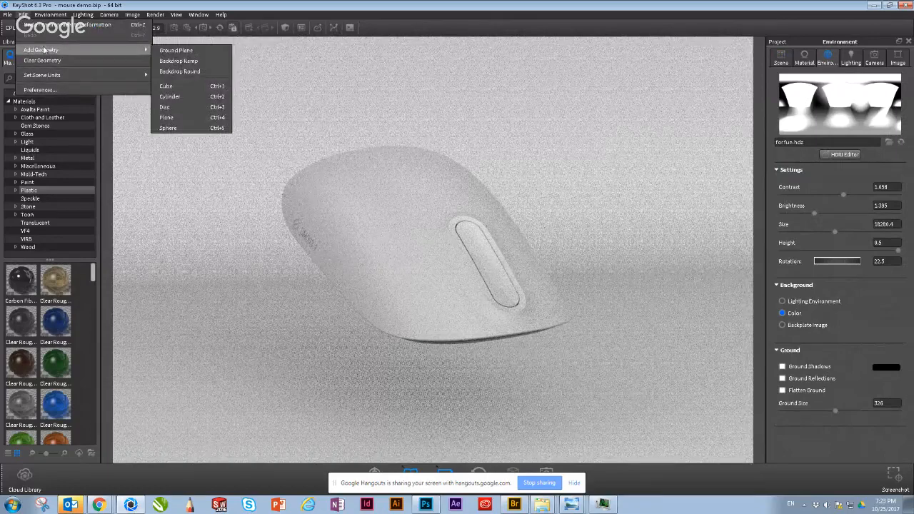
left_click(182, 66)
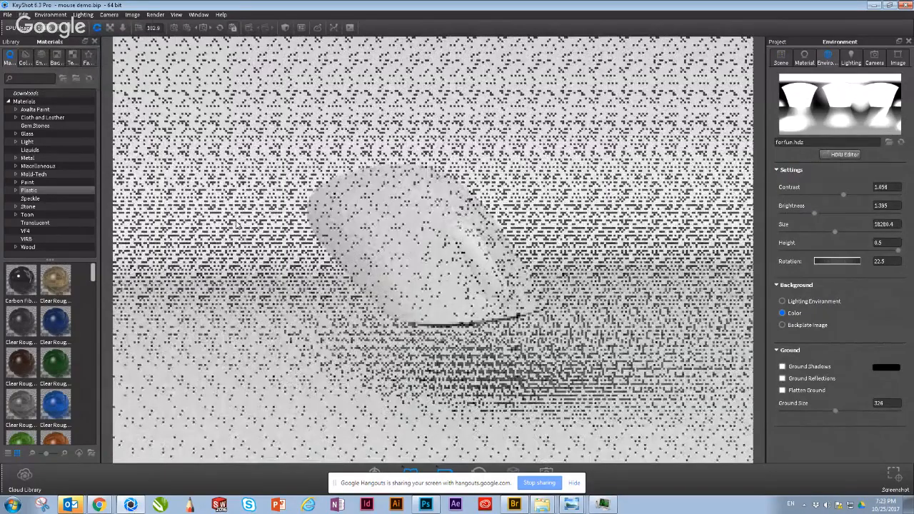
scroll(394, 227, "down", 2)
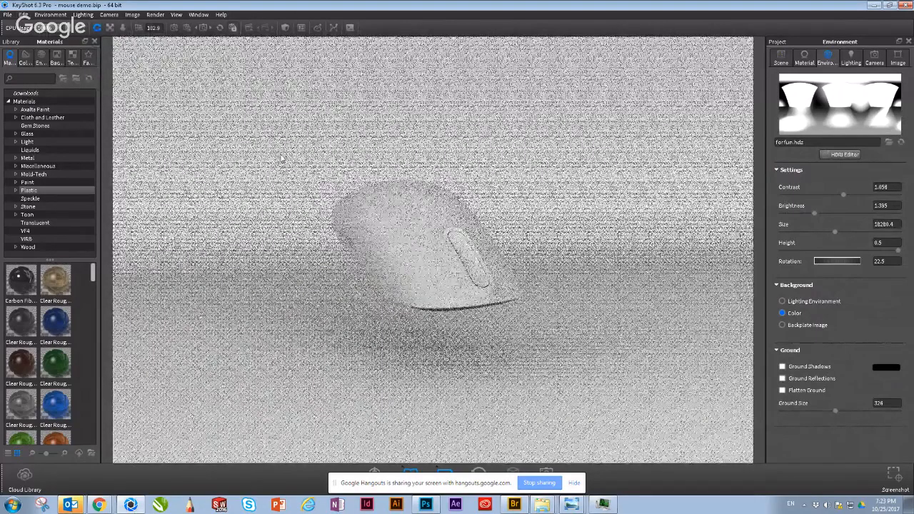
Step: Switch to Photoshop, bring up houseserass.1472.tif, and hide Layer 1 to show the mouse on its dark background
left_click(426, 505)
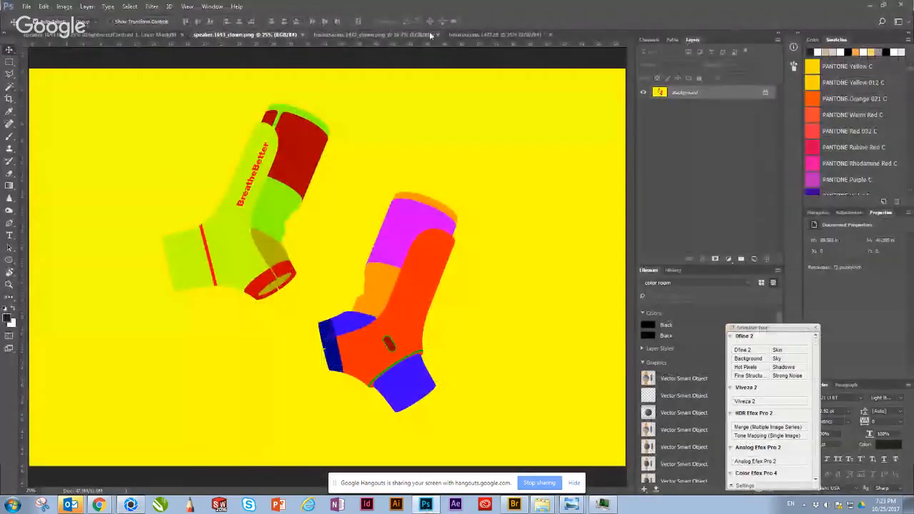
left_click(458, 34)
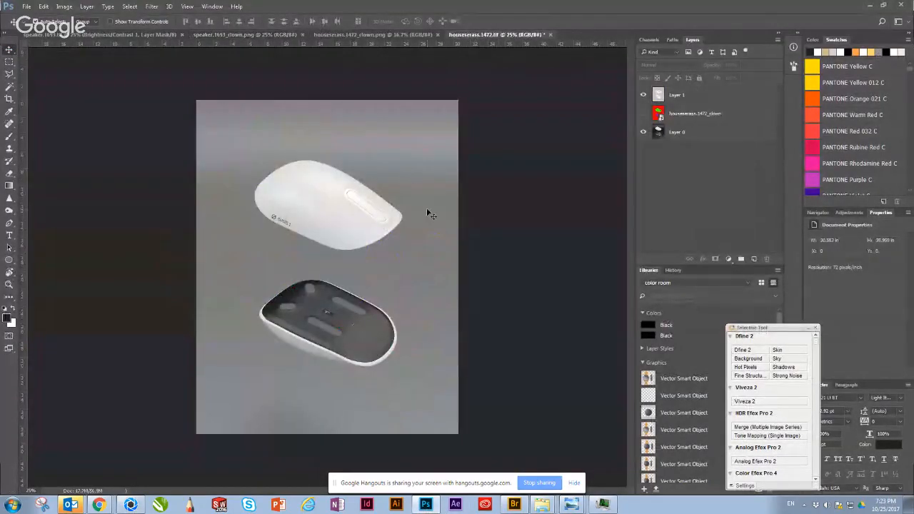
key("ctrl+plus")
key("ctrl+plus")
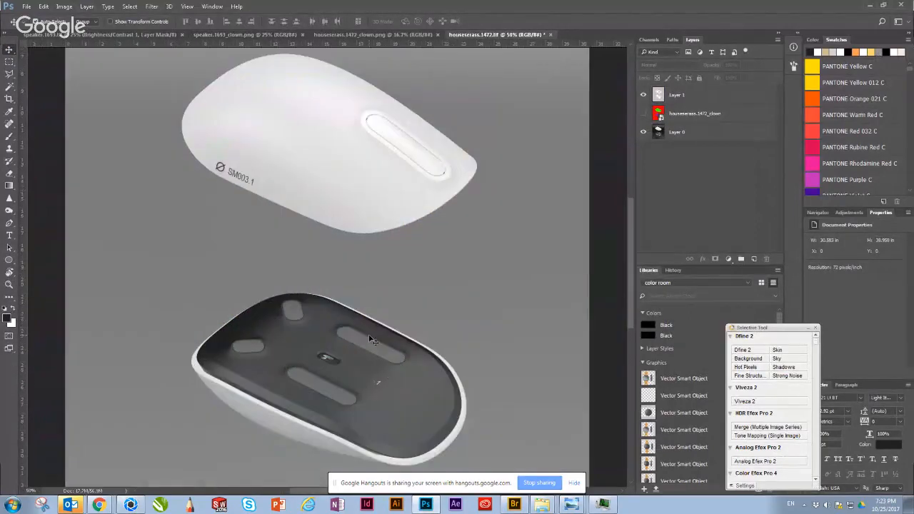
left_click(642, 94)
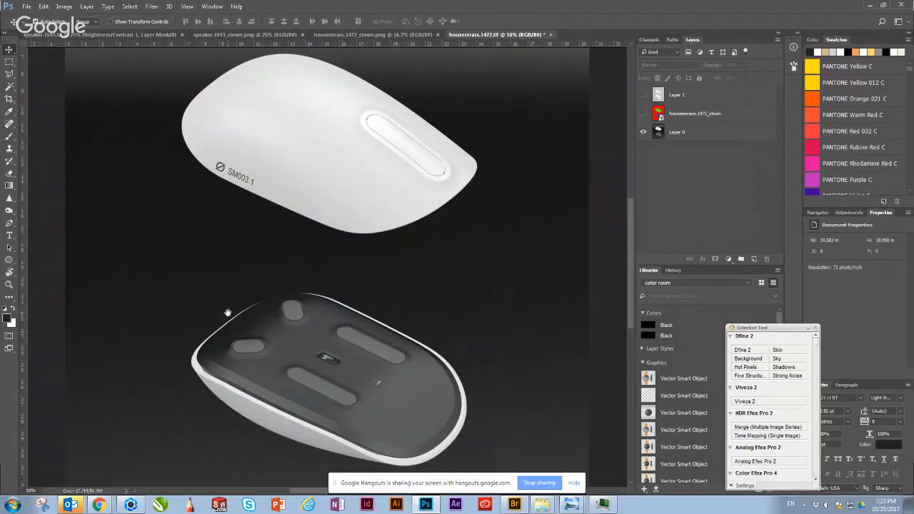
Step: Examine the underside and white rim of the lower mouse in the render up close
left_click_drag(228, 313, 342, 133)
left_click_drag(337, 284, 302, 357)
key("ctrl+minus")
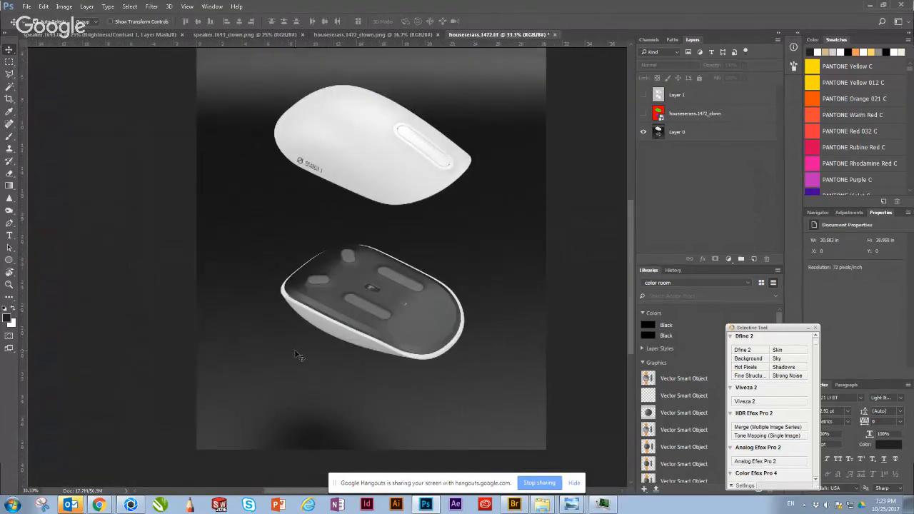
key("ctrl+plus")
key("ctrl+plus")
key("ctrl+plus")
left_click_drag(277, 216, 287, 159)
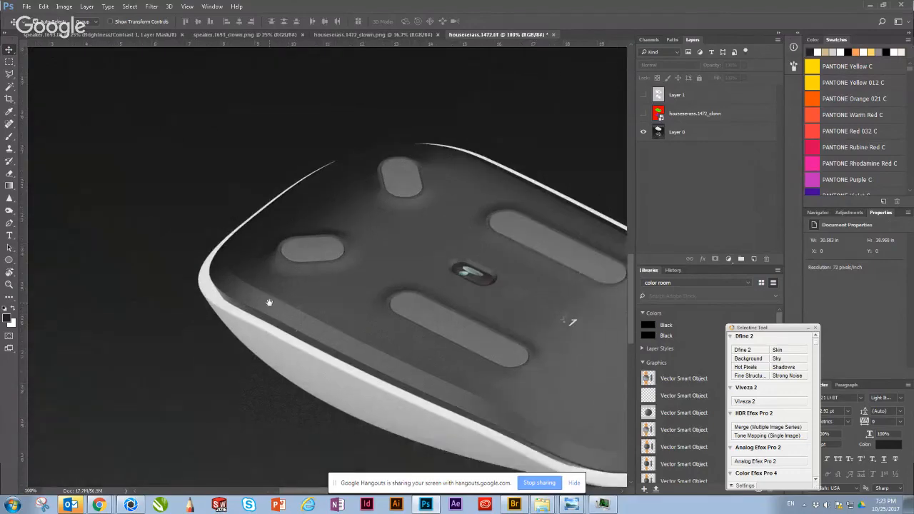
left_click_drag(269, 301, 318, 177)
left_click_drag(324, 268, 335, 195)
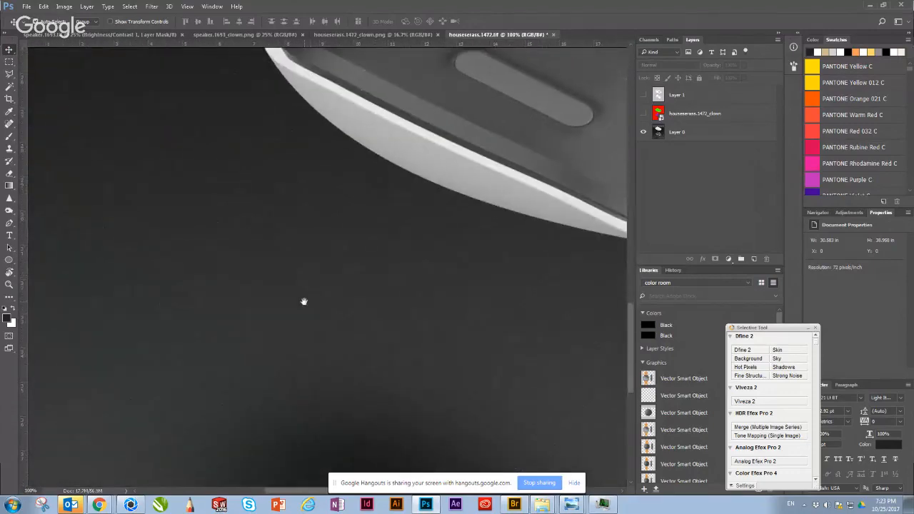
Step: Inspect the upper mouse's white shell and the seam around its touch scroll inlay at 200% zoom
left_click_drag(301, 278, 307, 357)
left_click_drag(306, 260, 293, 372)
left_click_drag(335, 195, 300, 363)
left_click_drag(326, 215, 308, 386)
left_click_drag(326, 215, 71, 303)
left_click_drag(343, 266, 278, 264)
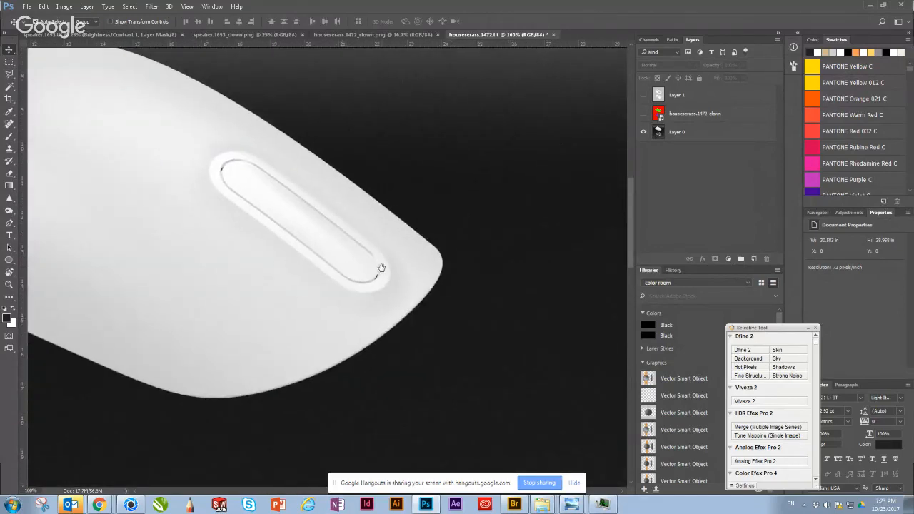
left_click_drag(382, 267, 308, 280)
scroll(335, 275, "up", 1, "alt")
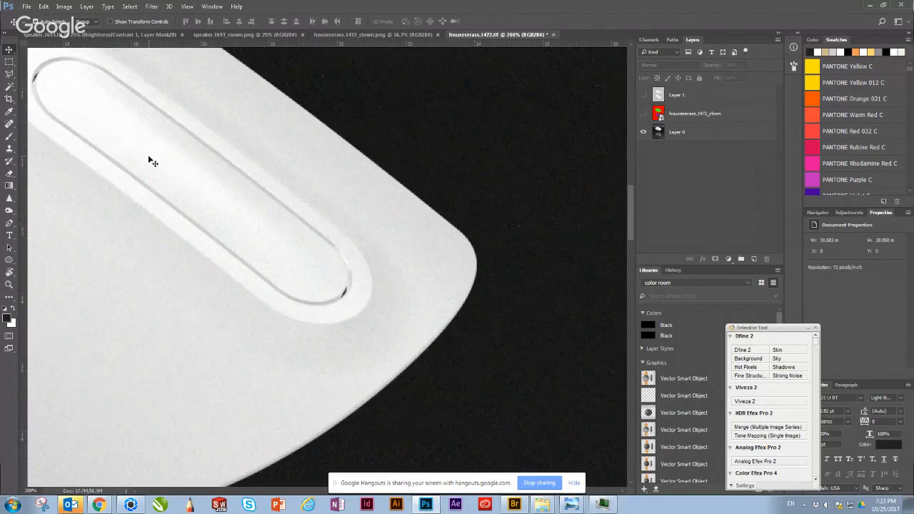
Step: Switch to Chrome and bring up the SM003 project page of the portfolio website
left_click(102, 506)
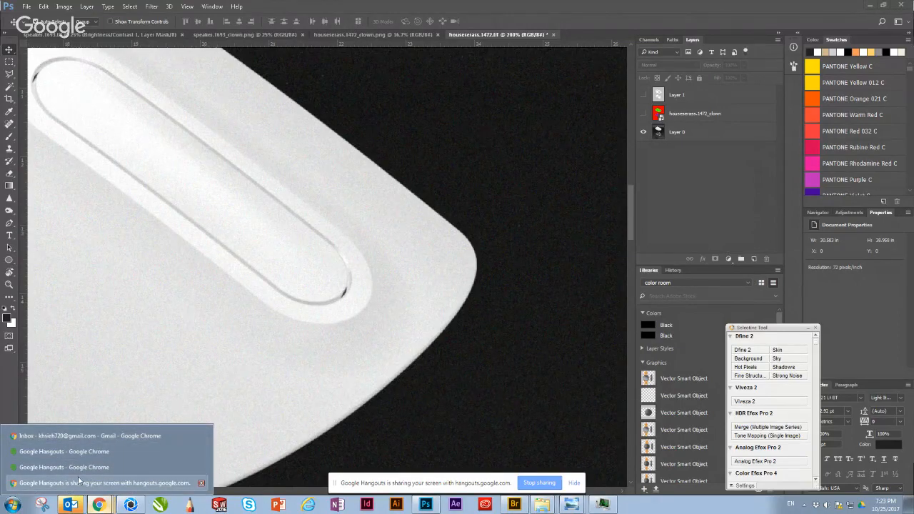
left_click(79, 437)
left_click(143, 7)
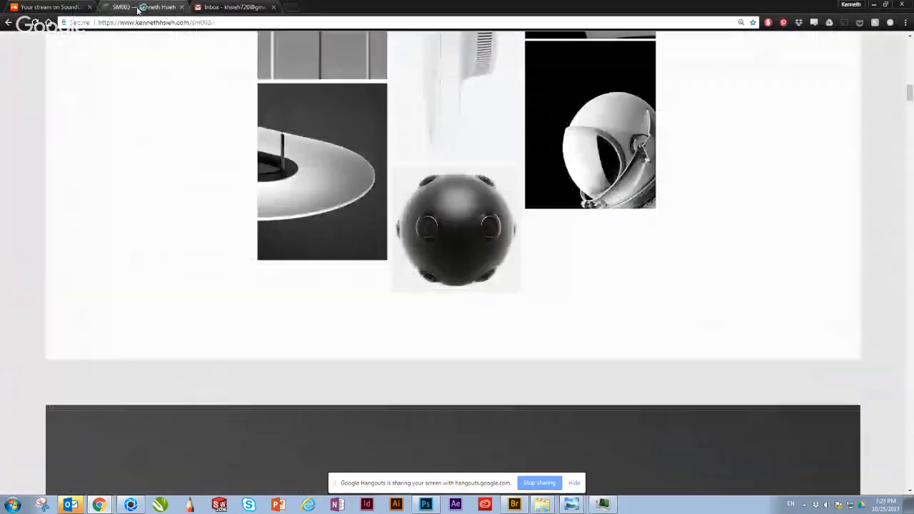
Step: Look through the SM003 page from the top-view render past the sketches and capacitive touch iterations to the grey perspective render
scroll(201, 210, "down", 5)
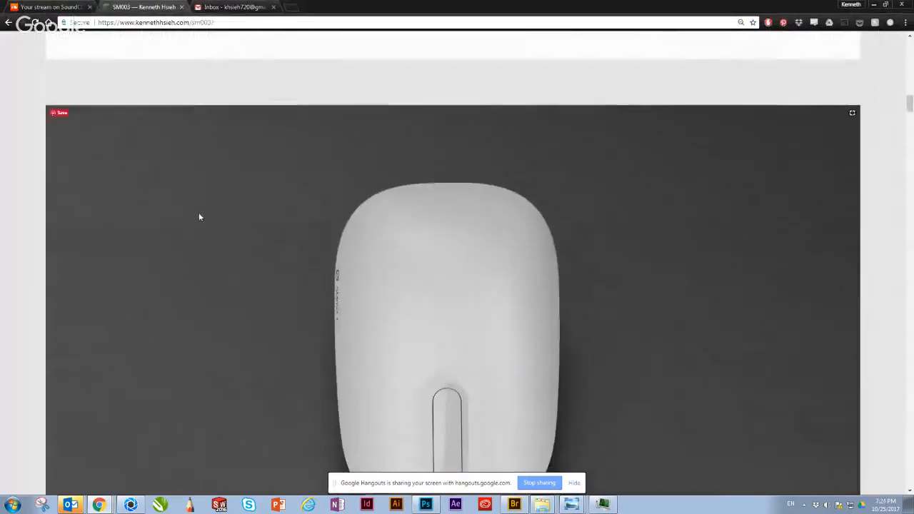
scroll(197, 218, "down", 1)
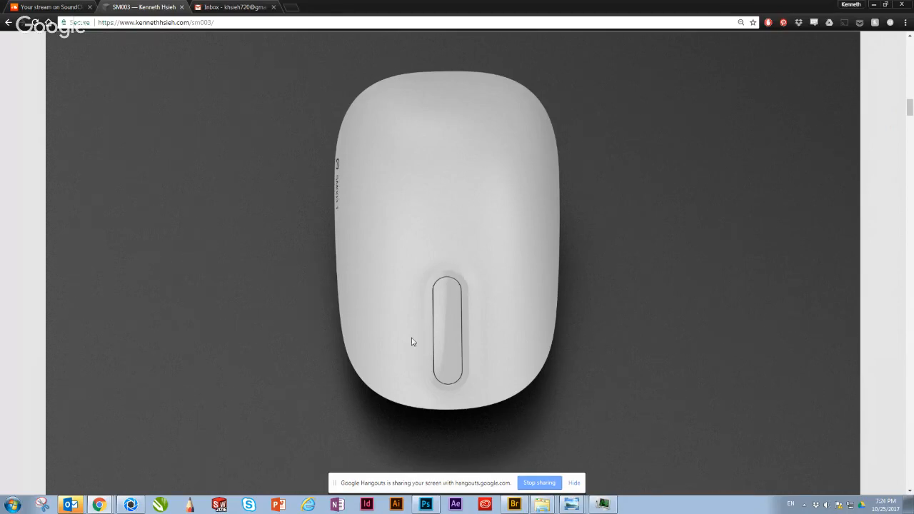
scroll(369, 316, "down", 8)
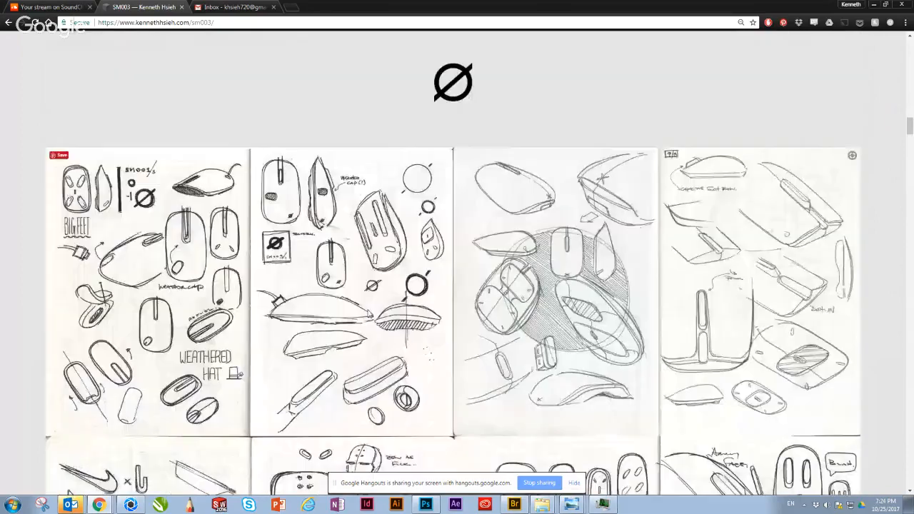
scroll(352, 301, "down", 15)
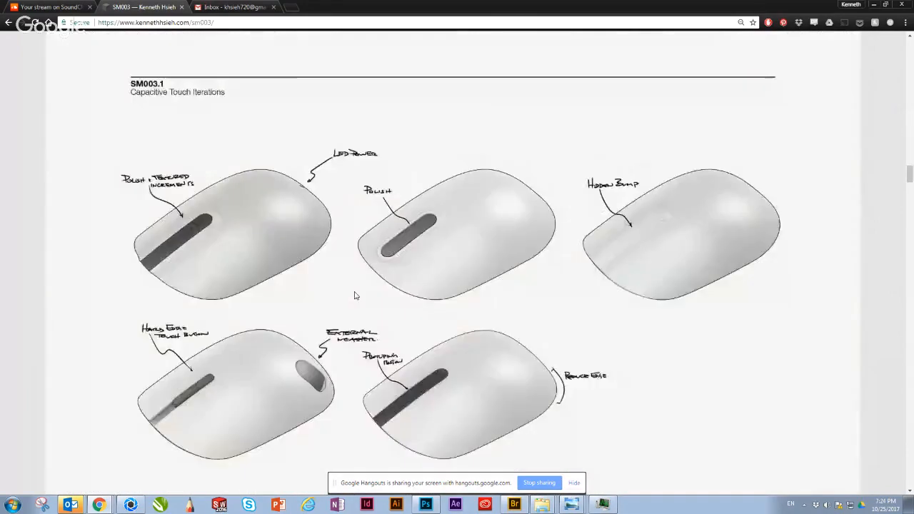
scroll(350, 304, "down", 10)
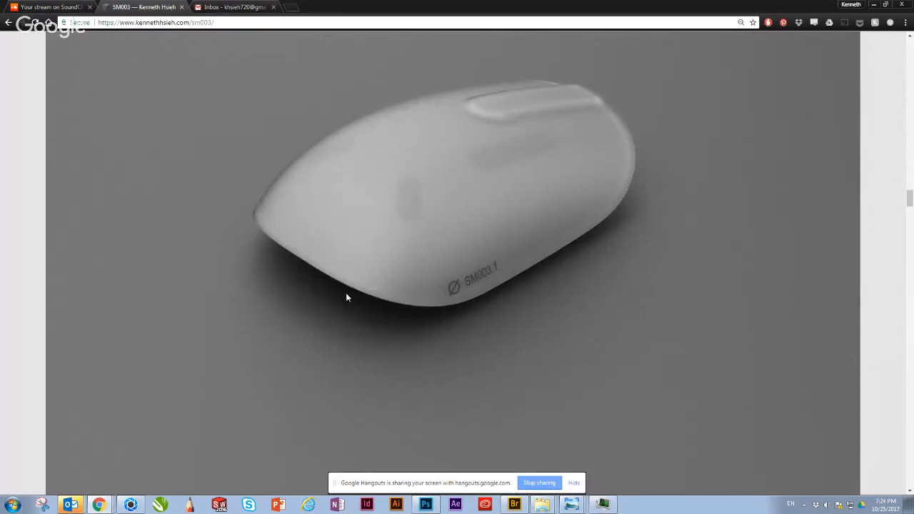
scroll(347, 299, "up", 1)
scroll(348, 299, "down", 1)
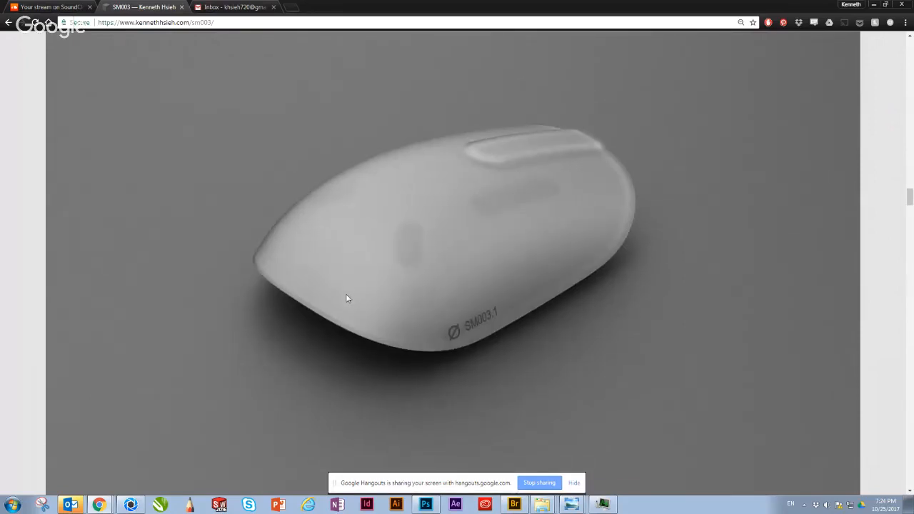
Step: Go back to the top-view mouse render above the sketches and examine its shell shading and the shadow beneath it
scroll(347, 298, "up", 10)
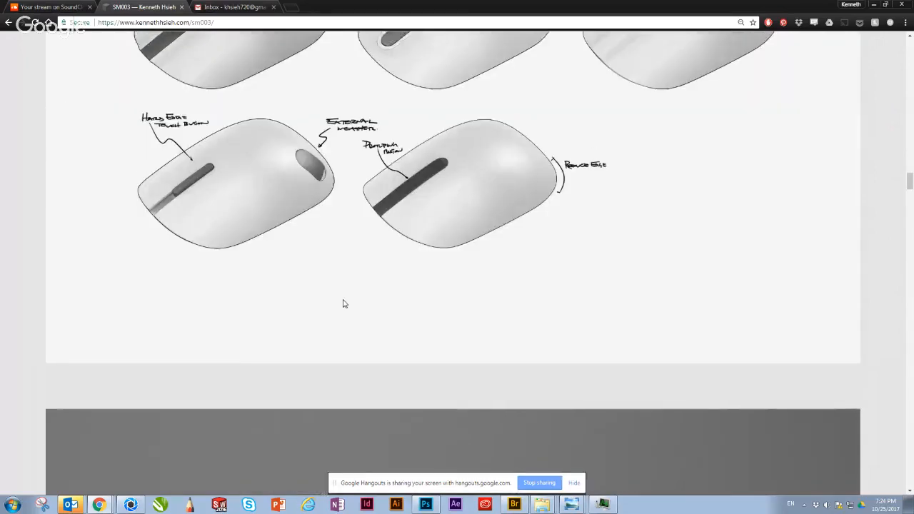
scroll(344, 304, "up", 5)
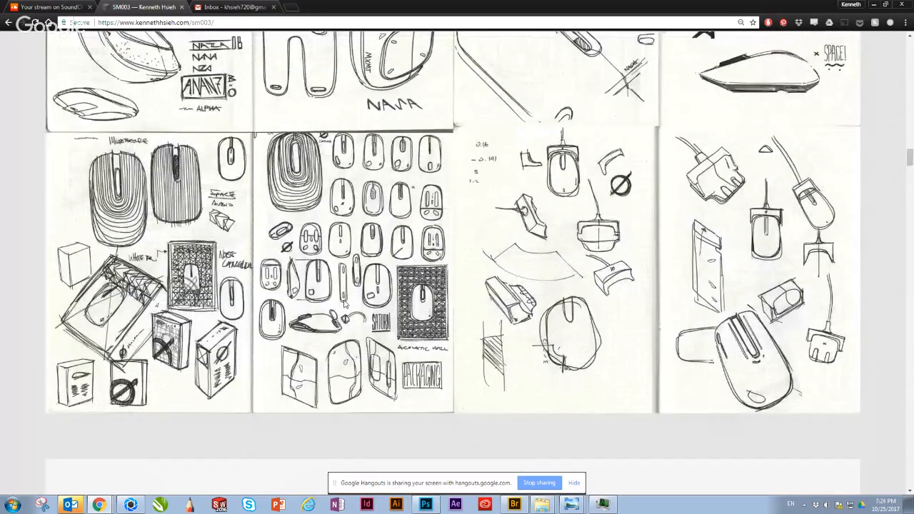
scroll(345, 304, "up", 8)
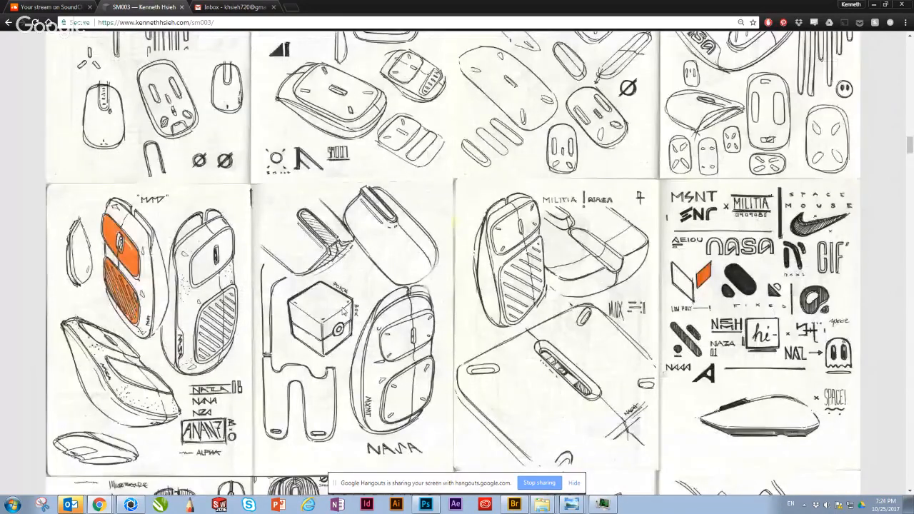
scroll(345, 312, "up", 8)
scroll(345, 312, "up", 14)
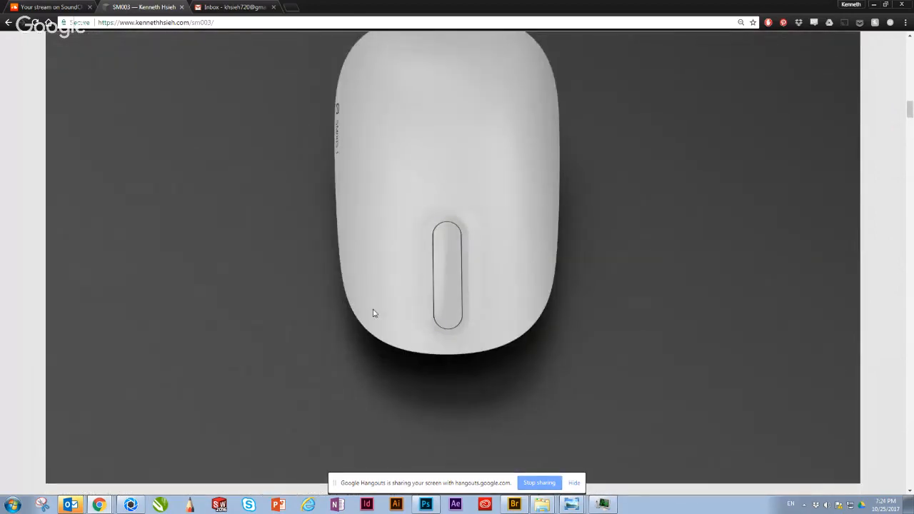
scroll(340, 309, "up", 1)
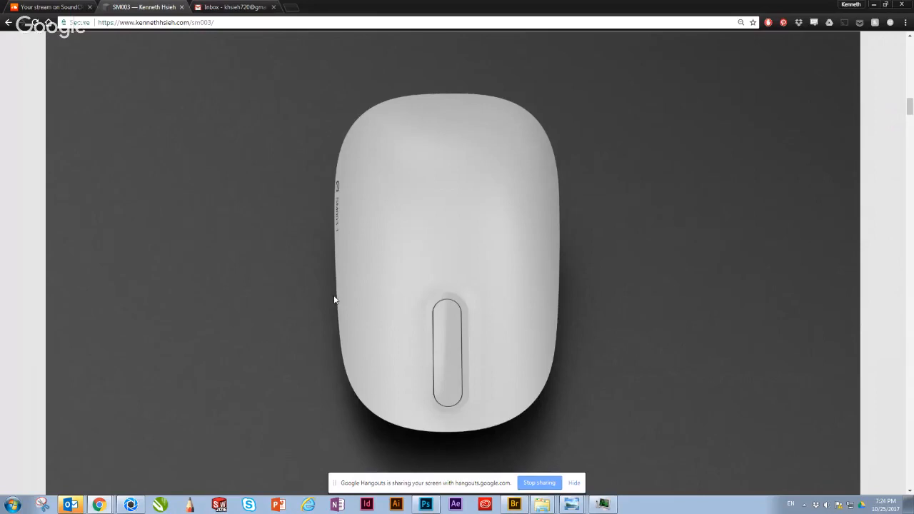
scroll(343, 328, "down", 3)
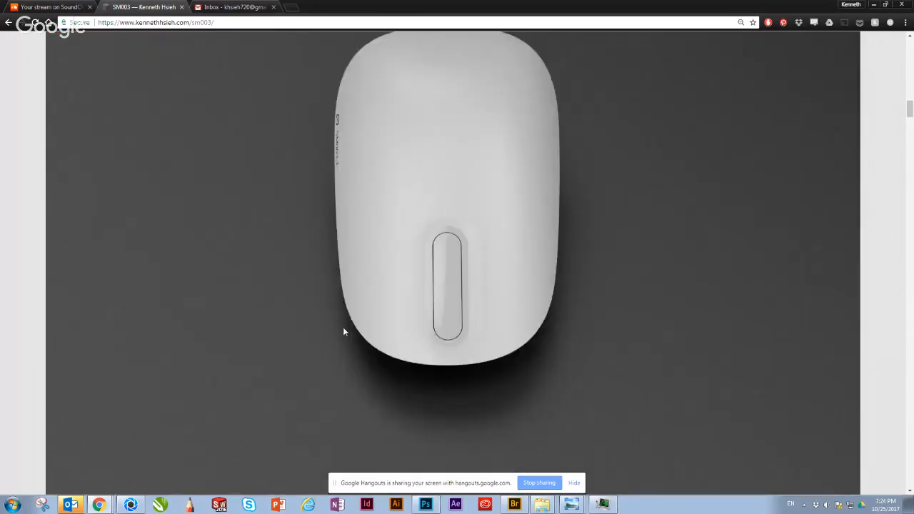
scroll(343, 329, "up", 2)
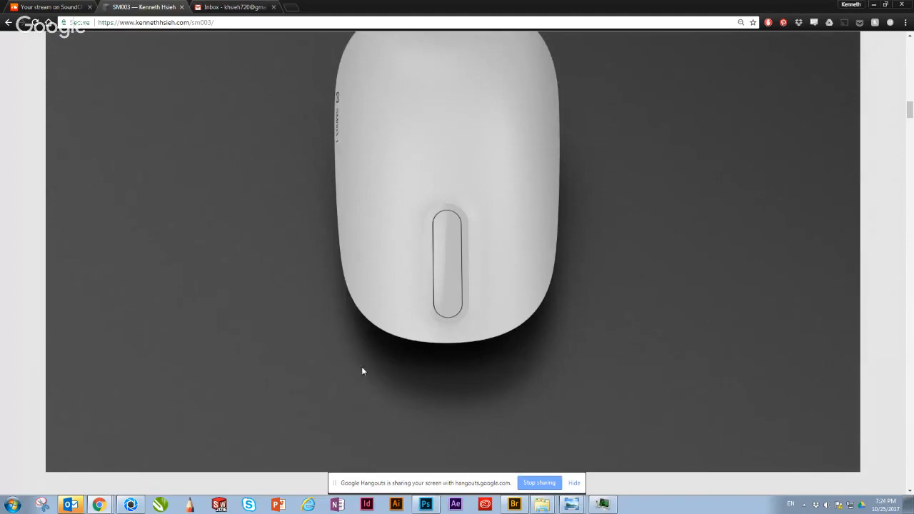
Step: Return to the grey perspective render below the touch iterations and examine the mouse's shell and soft ground shadow
scroll(364, 370, "down", 4)
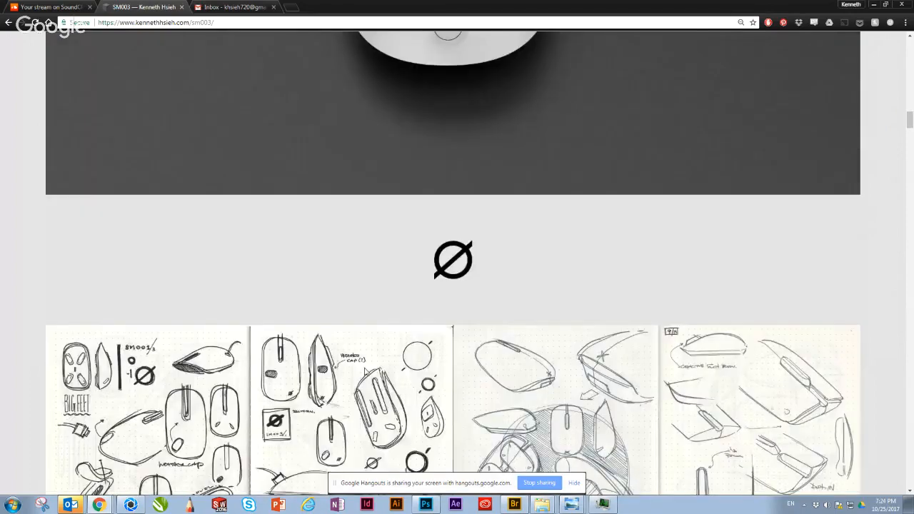
scroll(371, 359, "down", 8)
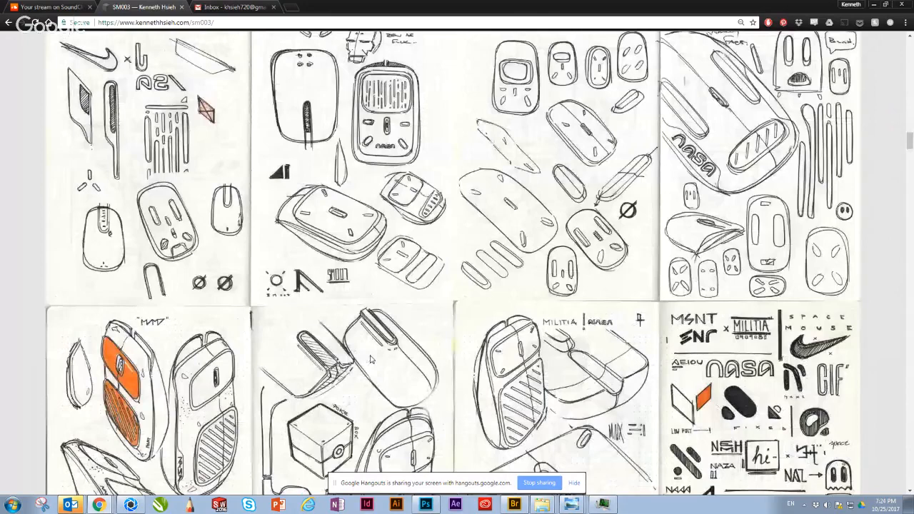
scroll(370, 359, "down", 15)
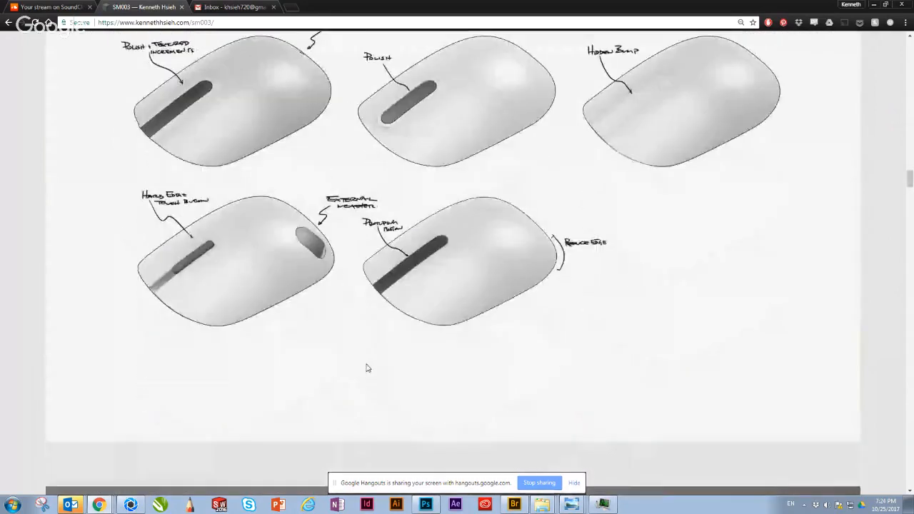
scroll(366, 367, "down", 5)
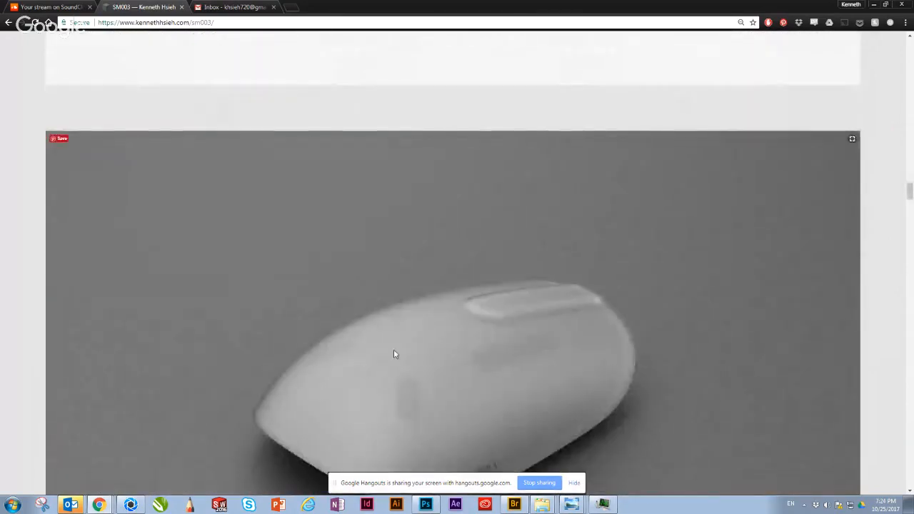
scroll(393, 354, "down", 1)
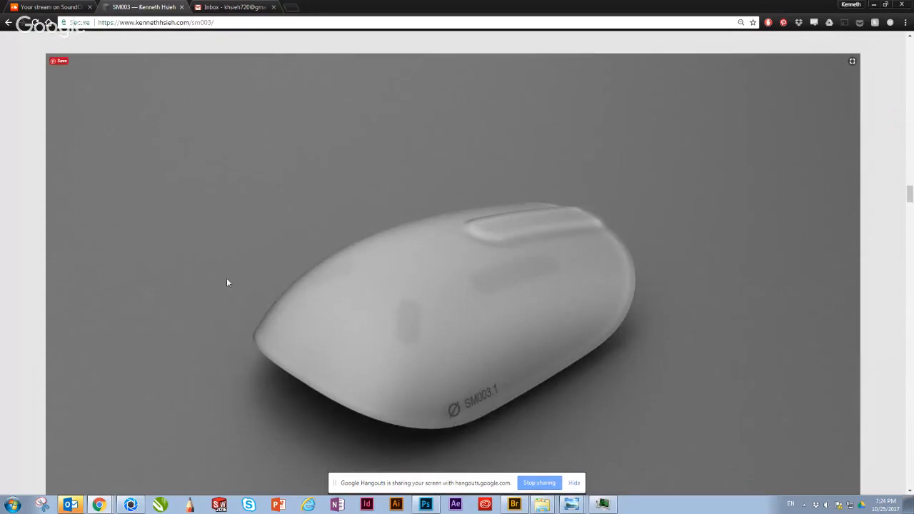
scroll(387, 292, "down", 2)
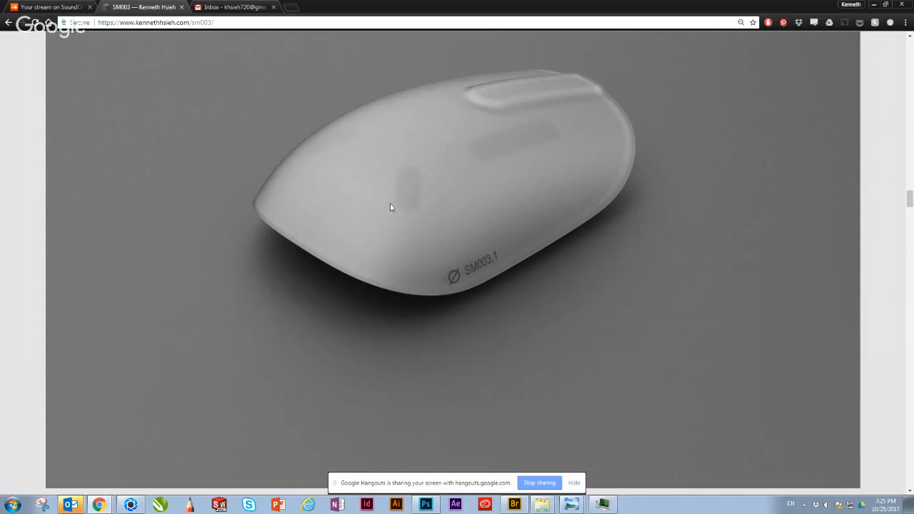
Step: Continue past the paired top and underside render and examine the floating white mouse and its shadow
scroll(405, 194, "down", 5)
scroll(405, 193, "down", 5)
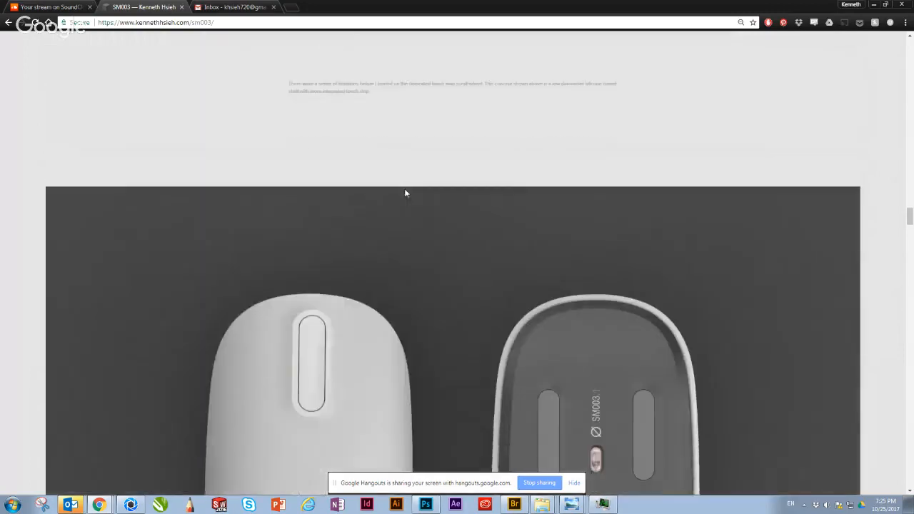
scroll(403, 193, "down", 5)
scroll(403, 193, "down", 5)
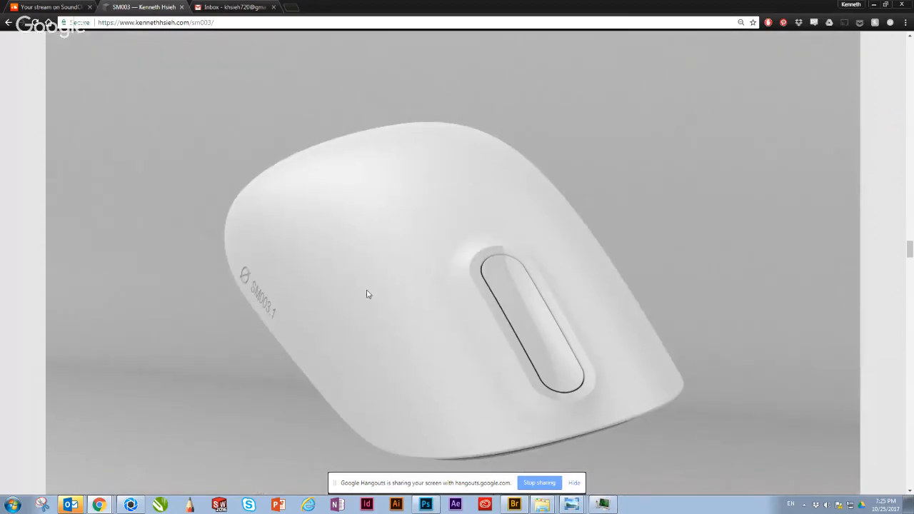
scroll(490, 307, "down", 1)
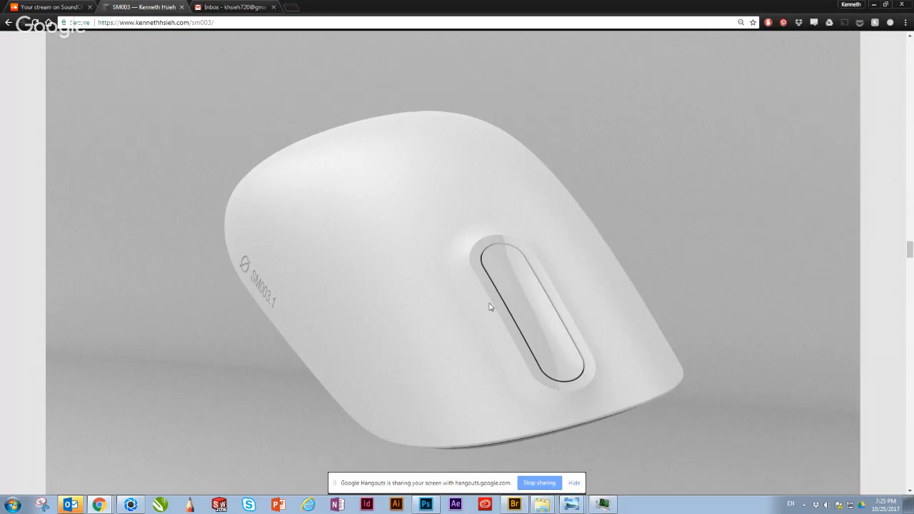
scroll(500, 275, "down", 5)
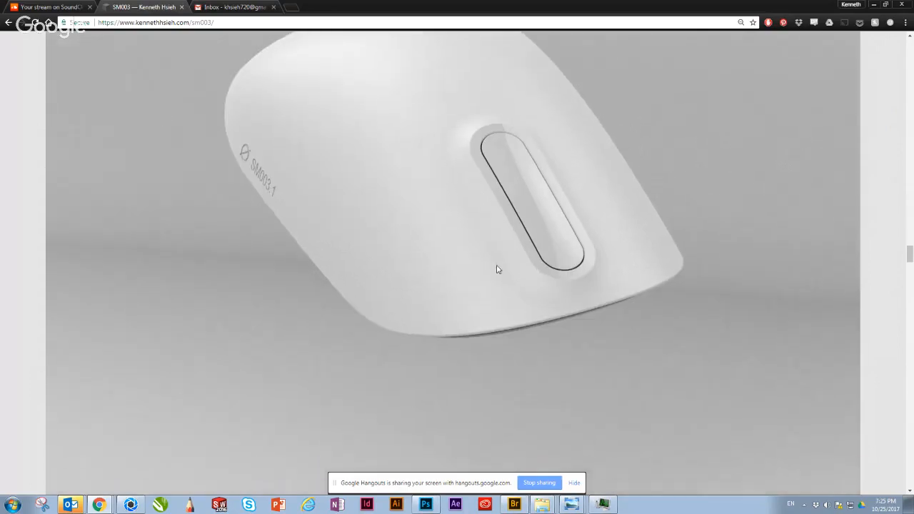
scroll(498, 270, "down", 1)
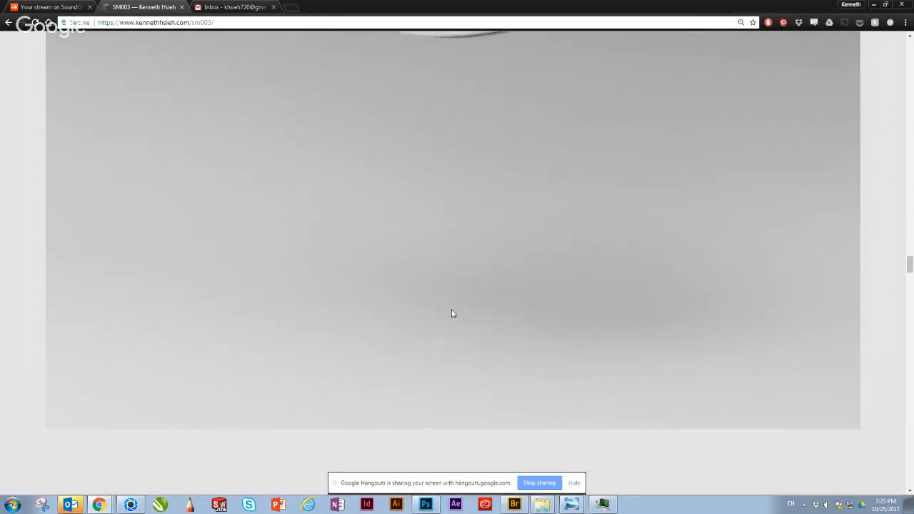
Step: Reduce the page zoom to 50% and view the floating white mouse render together with its ground shadow
scroll(452, 298, "down", 3, "ctrl")
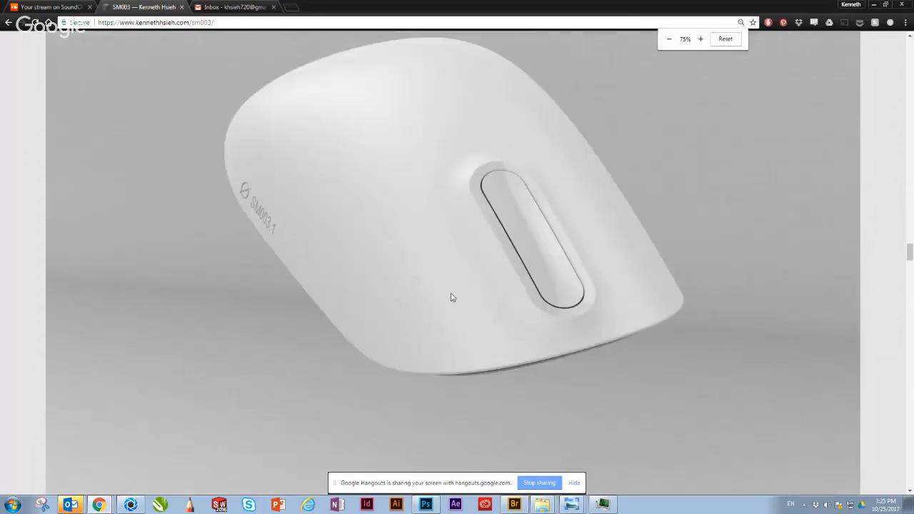
scroll(450, 298, "down", 1, "ctrl")
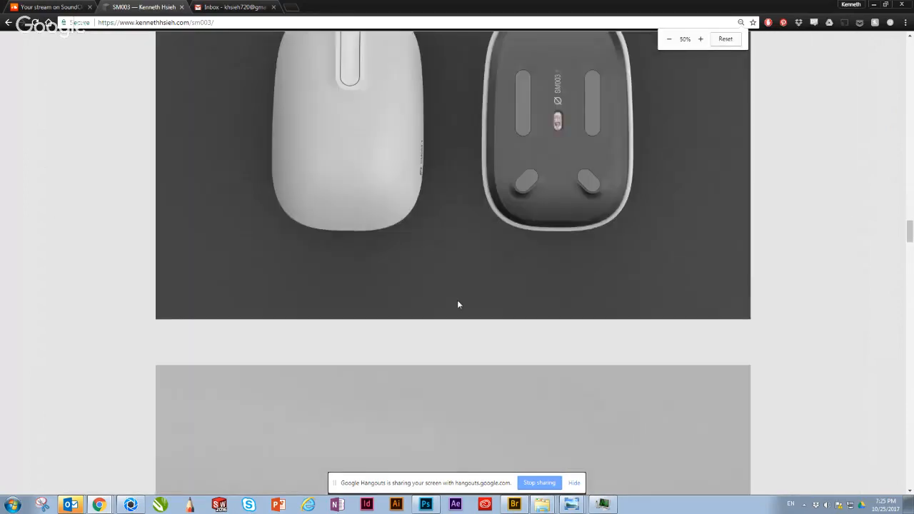
scroll(457, 300, "down", 4)
scroll(455, 317, "down", 5)
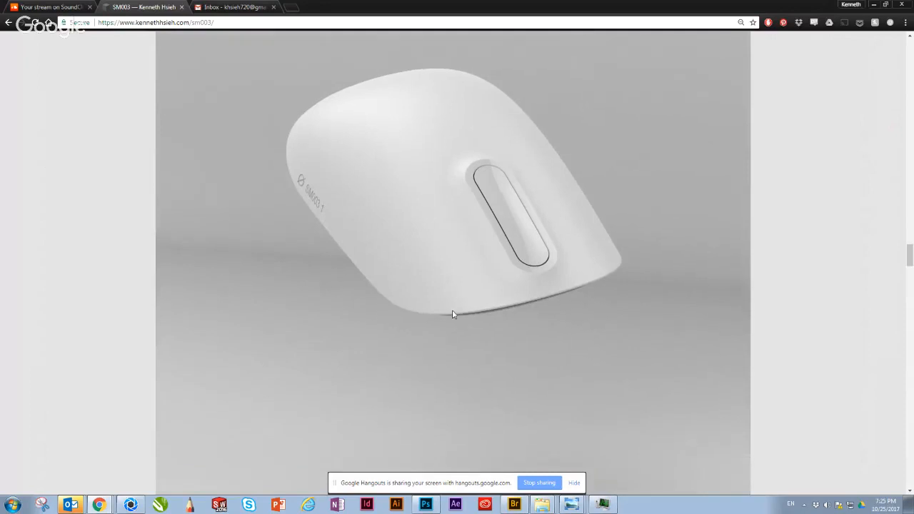
scroll(452, 312, "down", 1)
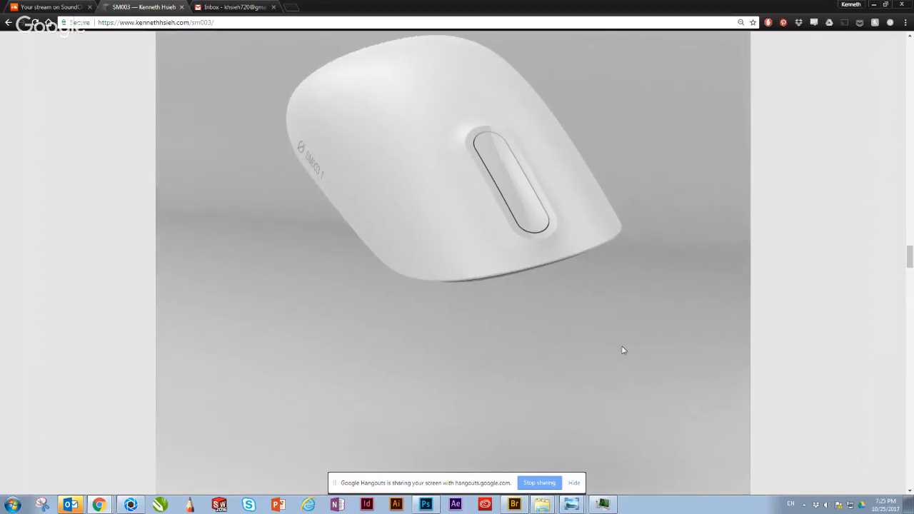
scroll(490, 319, "up", 1)
scroll(294, 251, "down", 12)
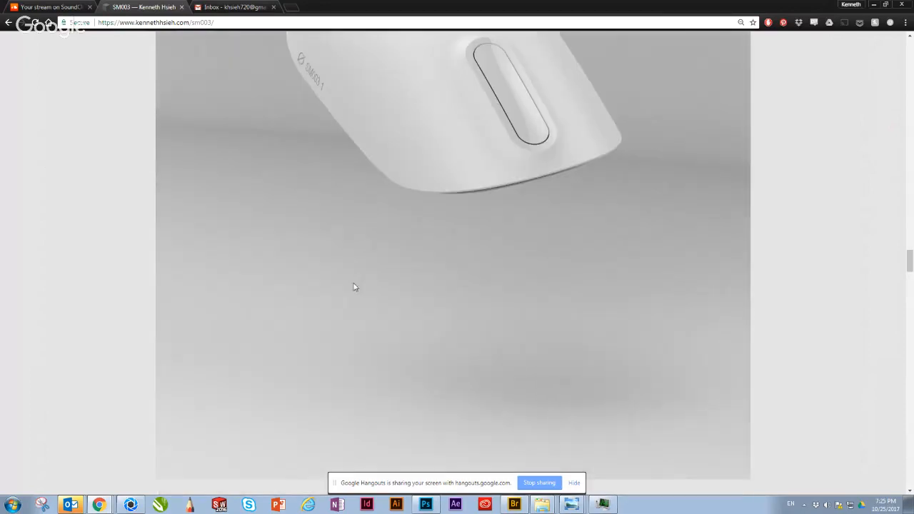
Step: Review the exploded-view render and the row of four mouse finish variants further down the page
scroll(355, 283, "down", 2)
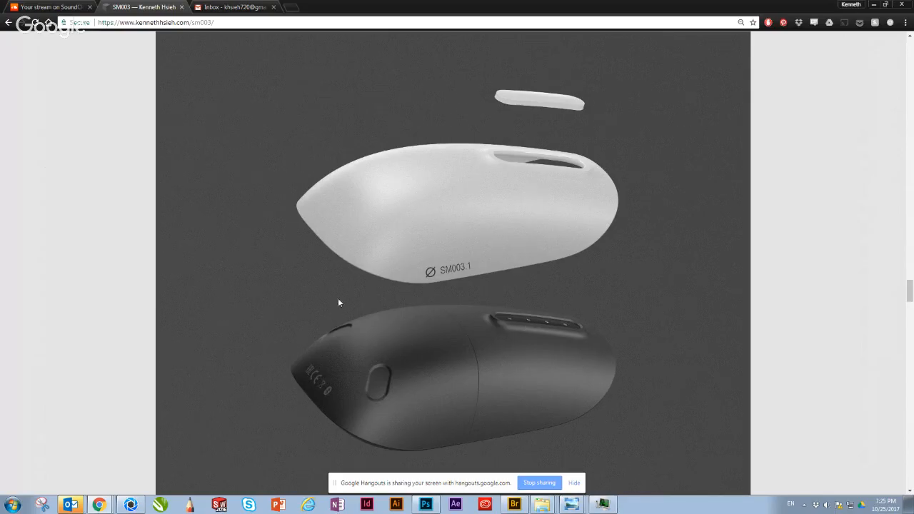
scroll(621, 305, "down", 7)
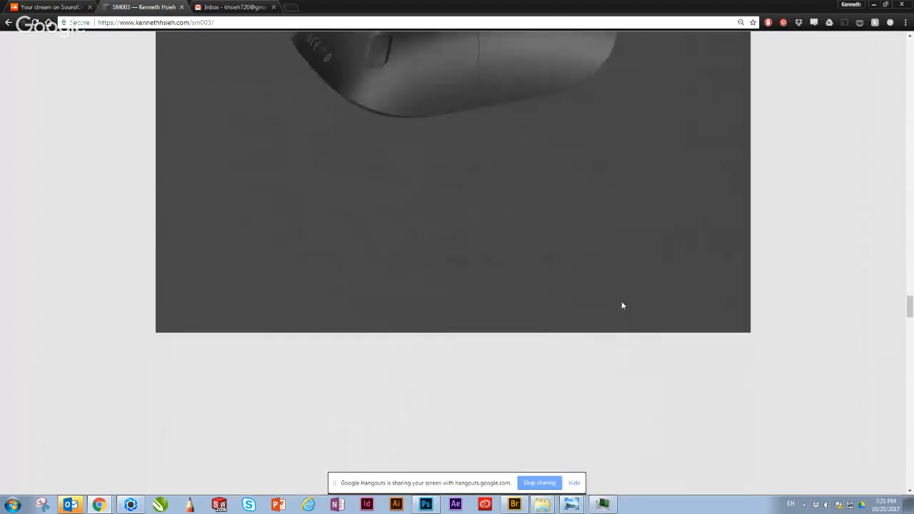
scroll(622, 305, "down", 2)
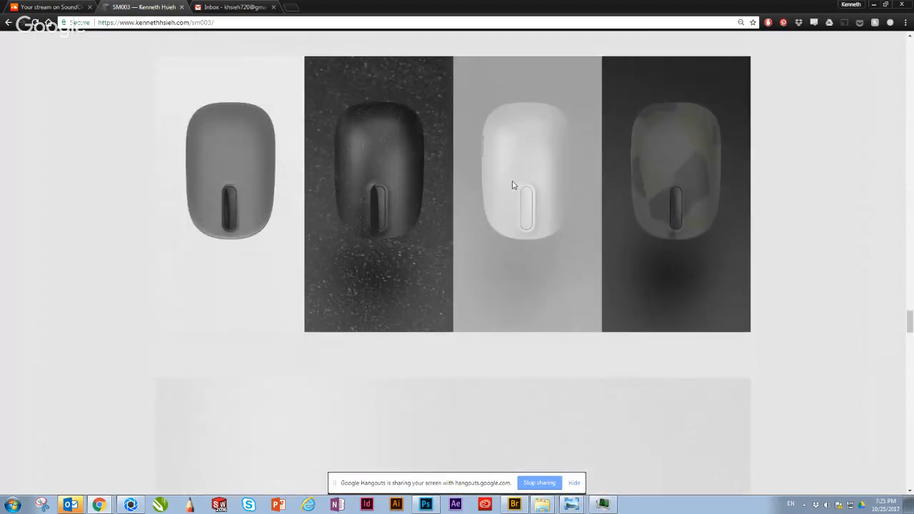
Step: Switch to KeyShot and view the floating mouse in mouse demo.bip from farther away and a different angle
left_click(130, 505)
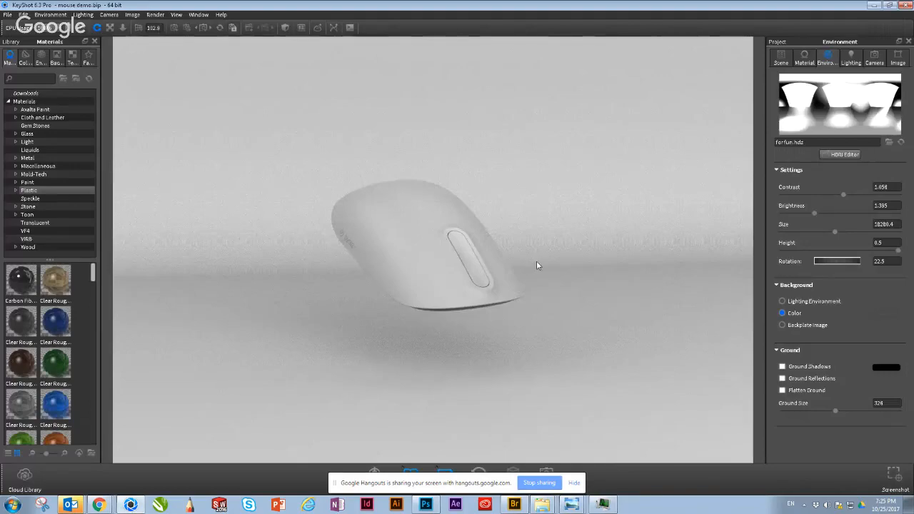
scroll(537, 262, "down", 1)
scroll(537, 261, "down", 1)
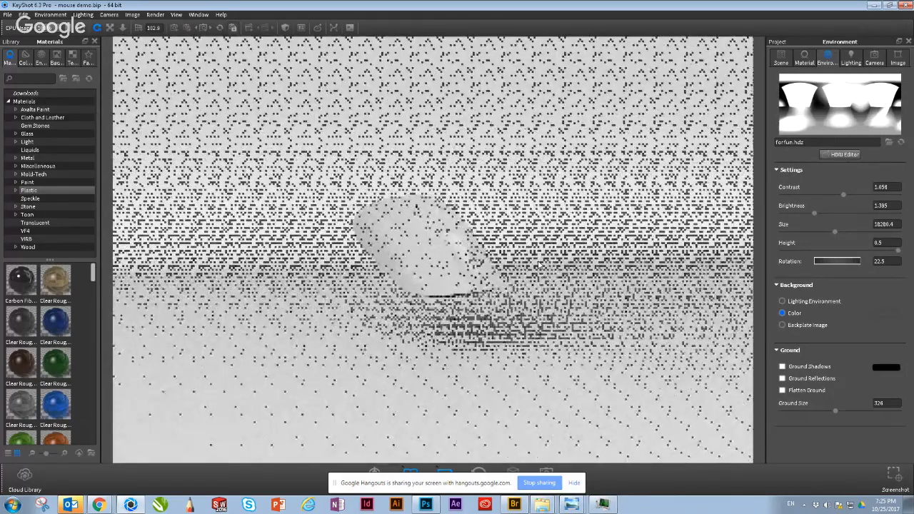
left_click_drag(539, 264, 538, 296)
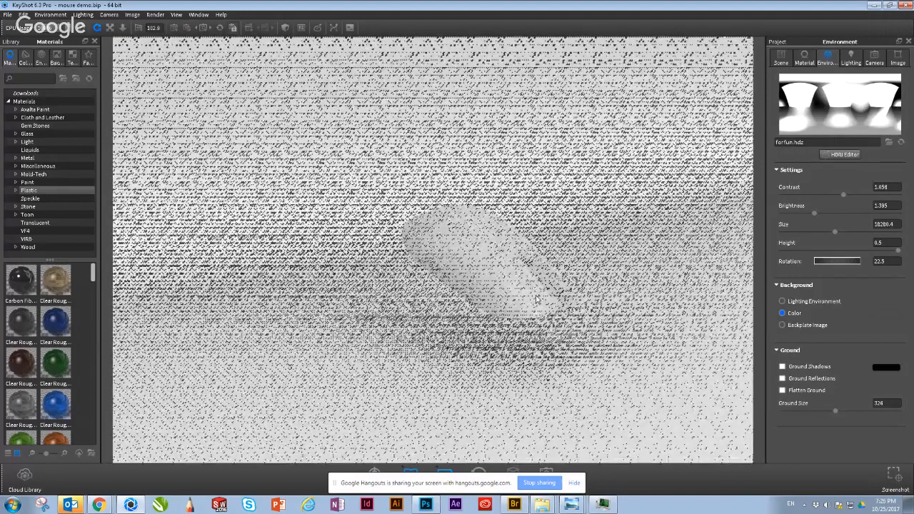
Step: Add a Backdrop Ramp to the scene behind and beneath the floating mouse and its existing curved backdrop
left_click_drag(537, 298, 395, 232)
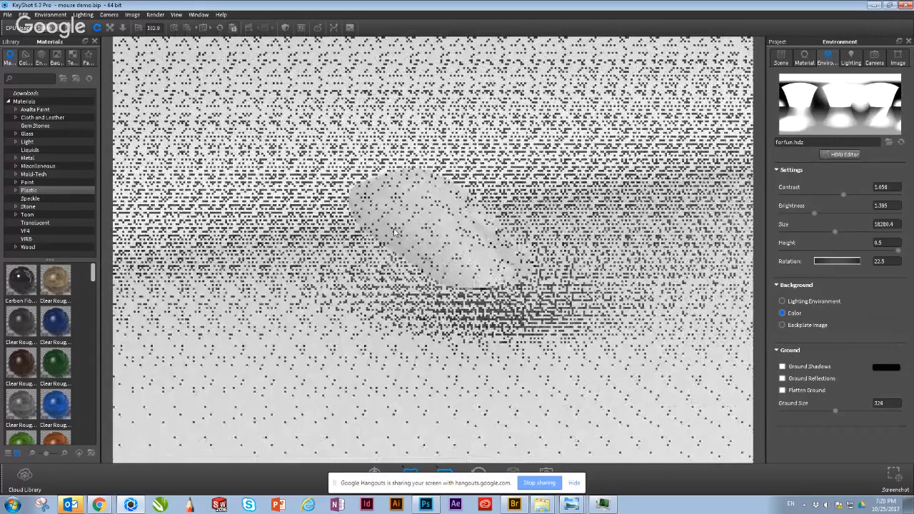
left_click_drag(395, 232, 429, 269)
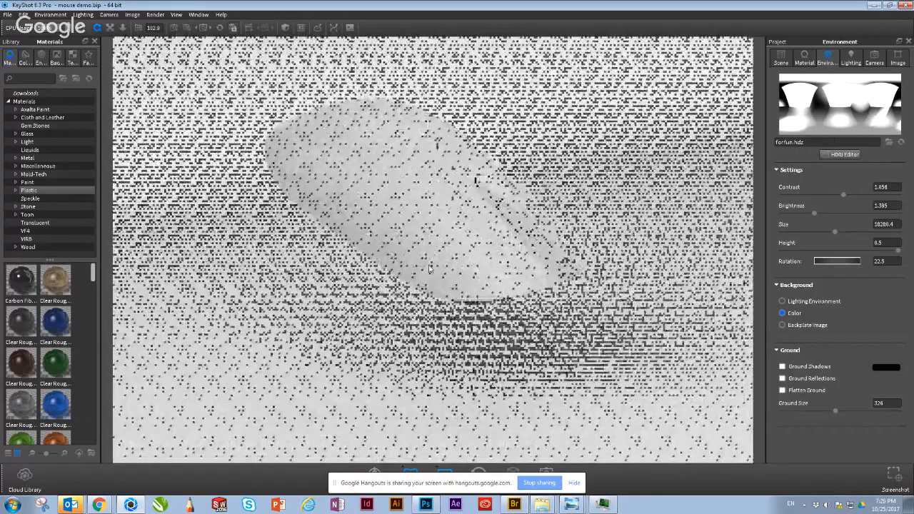
scroll(430, 269, "down", 5)
scroll(392, 270, "down", 10)
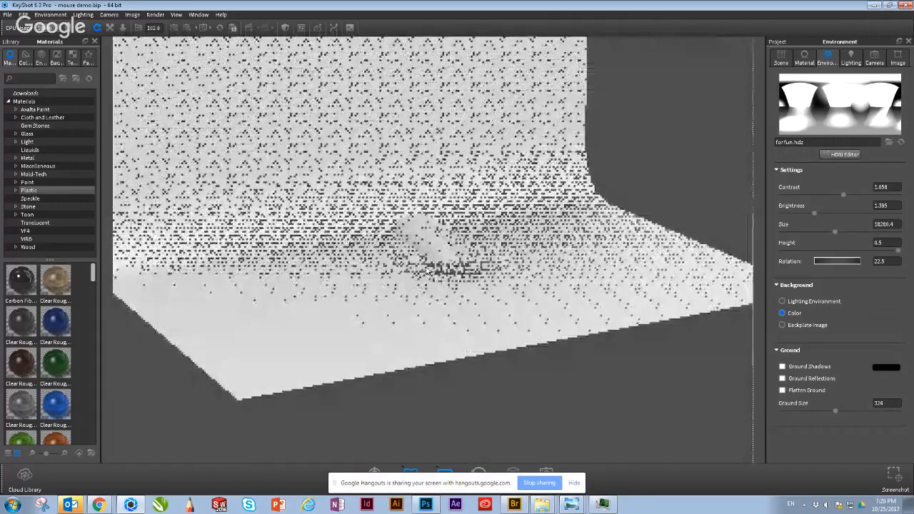
scroll(393, 270, "down", 8)
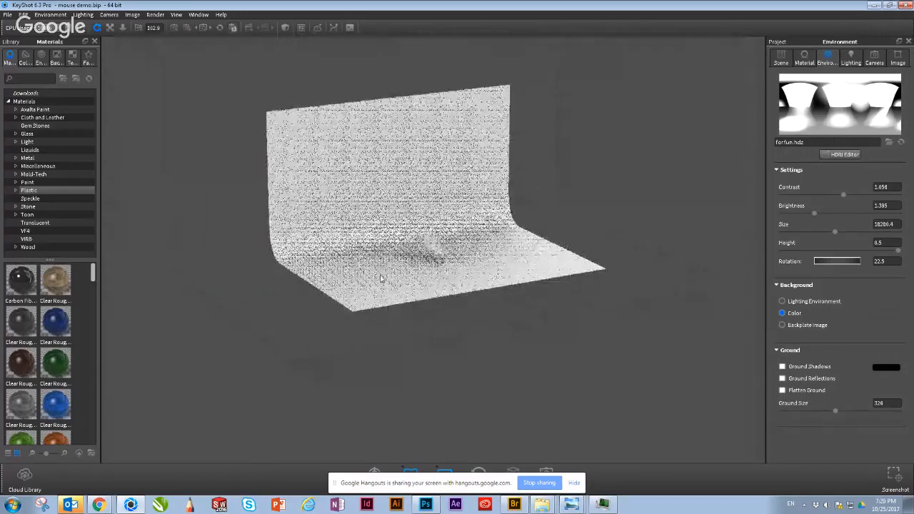
scroll(315, 206, "up", 10)
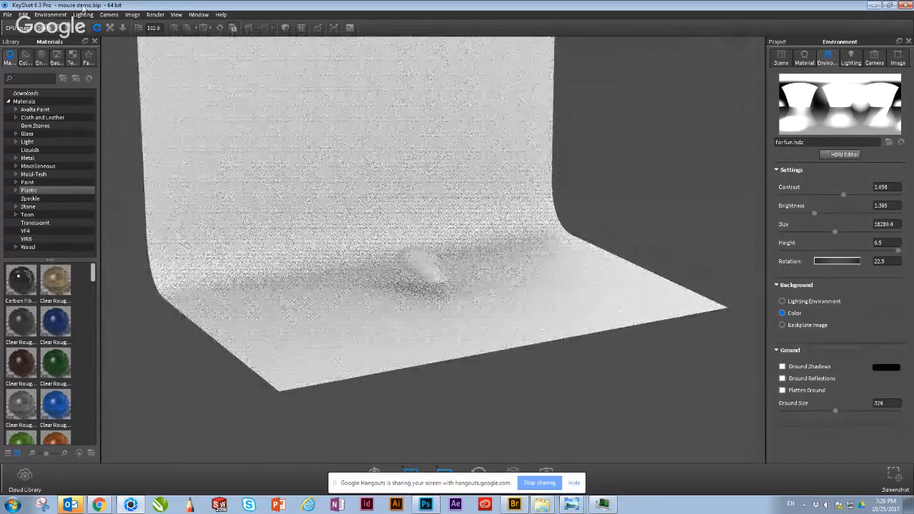
left_click(26, 16)
mouse_move(33, 17)
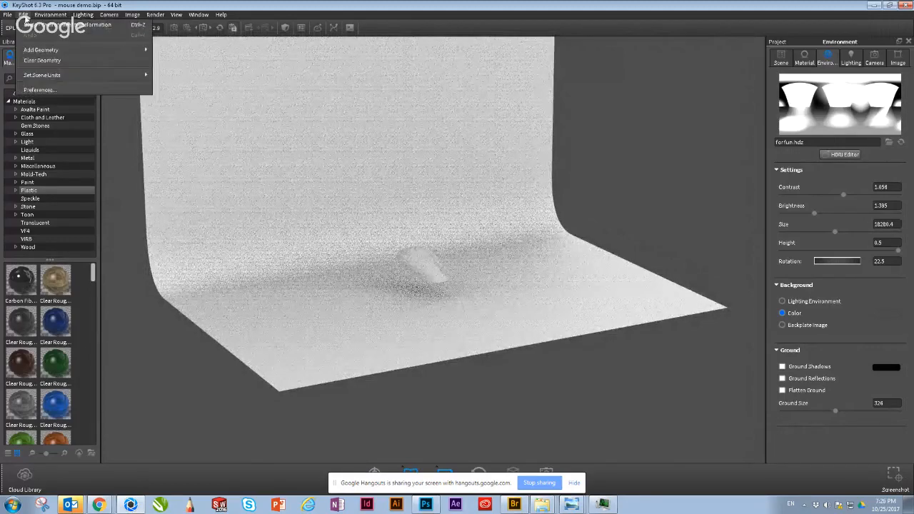
mouse_move(41, 51)
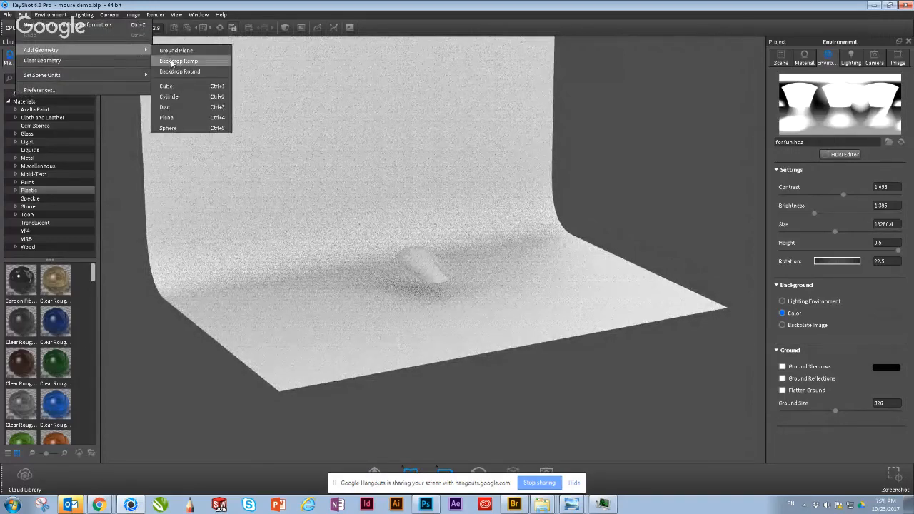
left_click(175, 61)
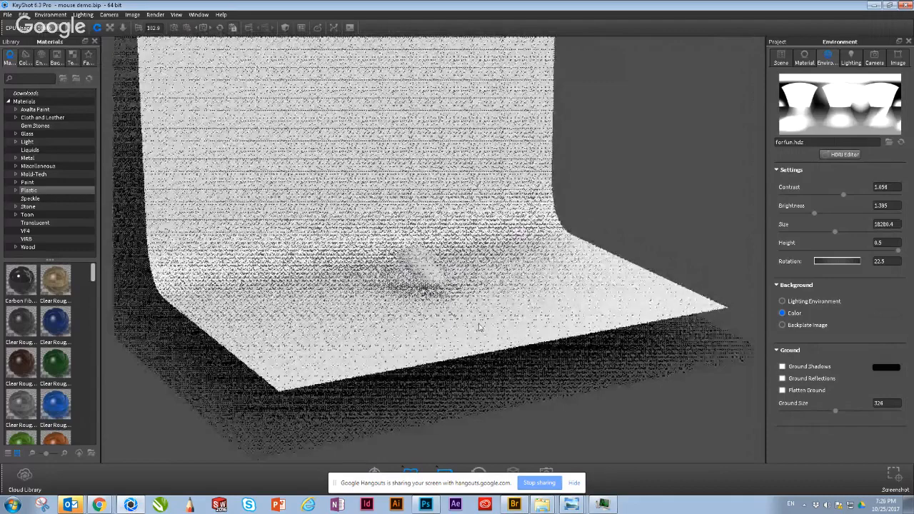
Step: Select the new backdrop ramp and give it the Paint Matte Black #52 material copied from the existing backgrounde part
left_click(781, 57)
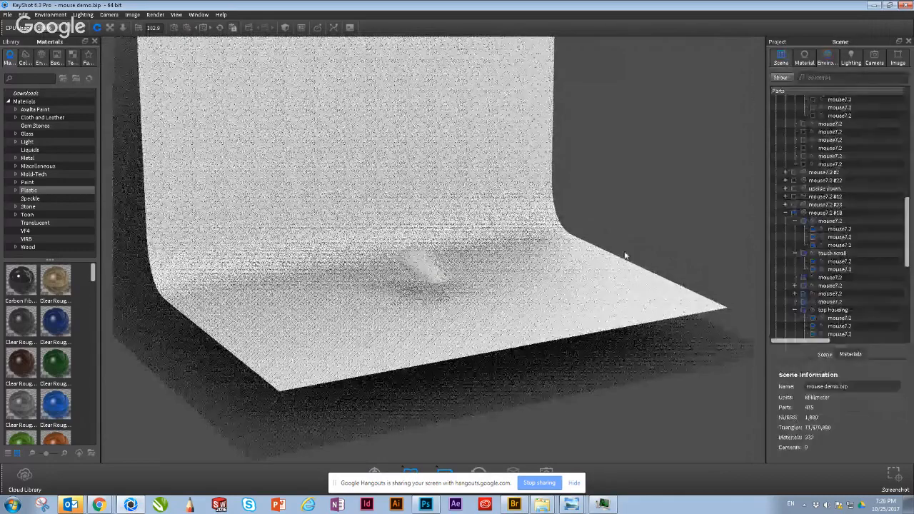
left_click(242, 369)
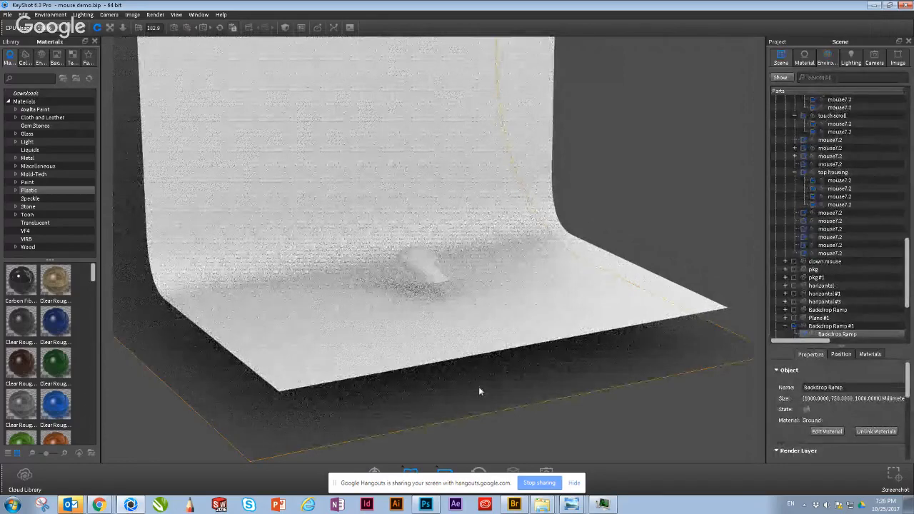
left_click(687, 220)
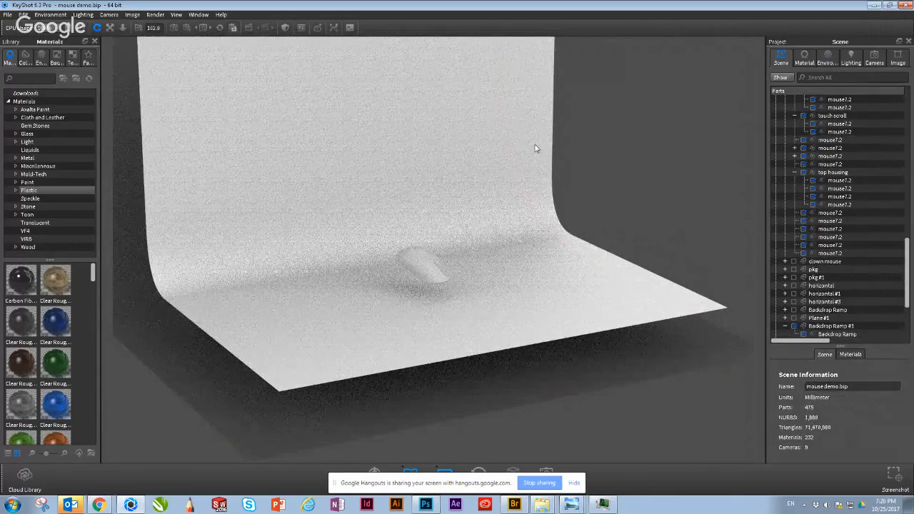
left_click(554, 360)
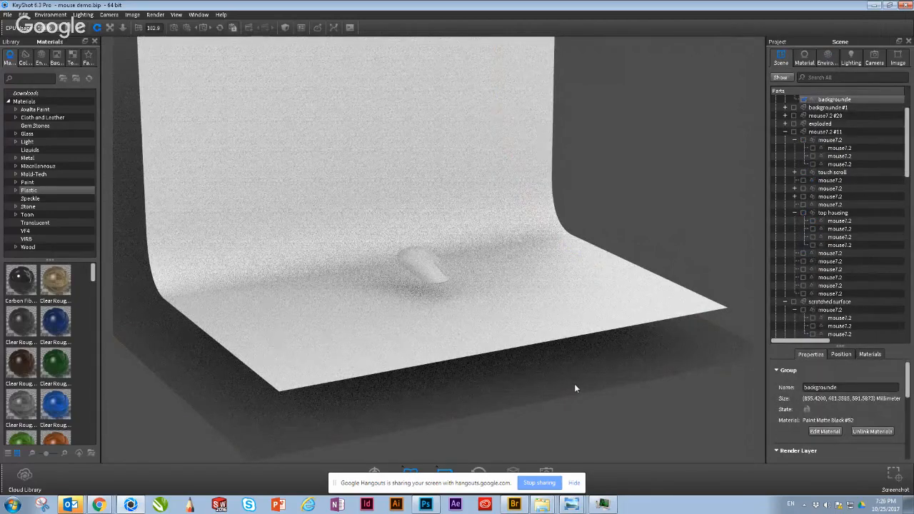
right_click(572, 384, "shift")
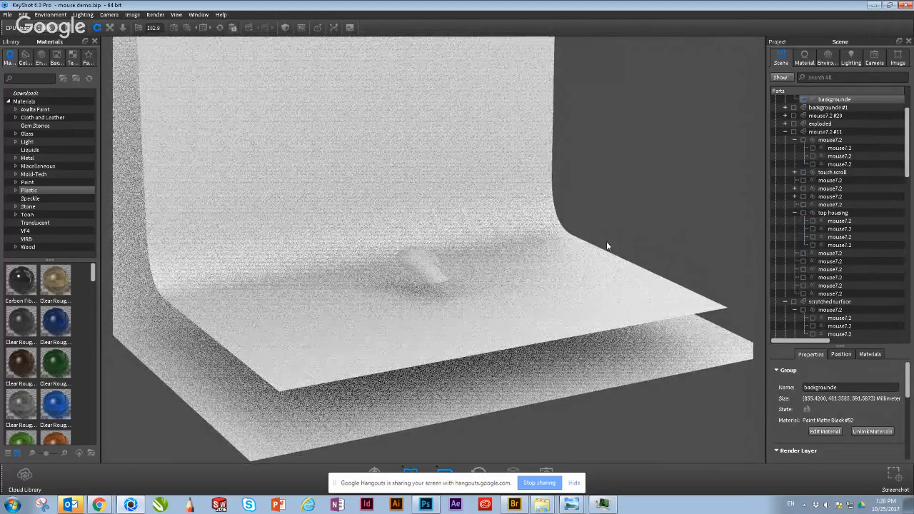
Step: Hide the old backgrounde group in the scene's parts list
scroll(797, 140, "up", 1)
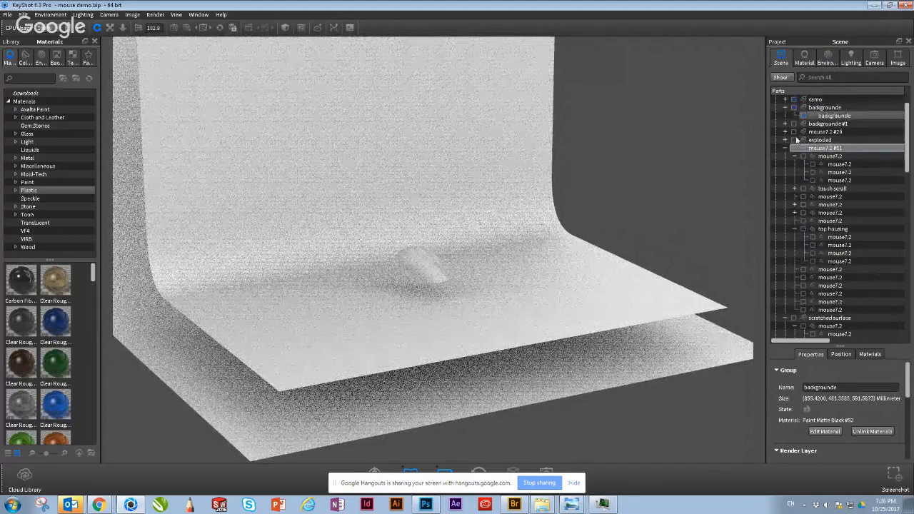
scroll(794, 136, "up", 2)
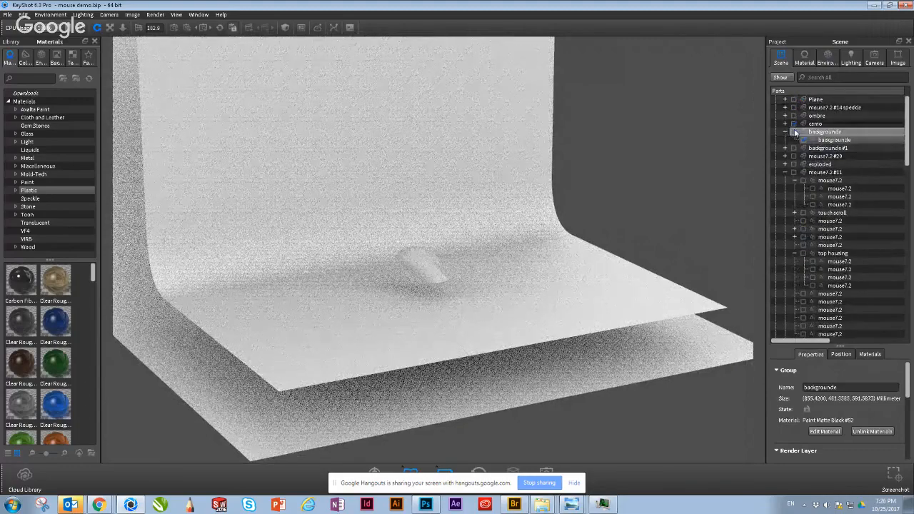
left_click(794, 132)
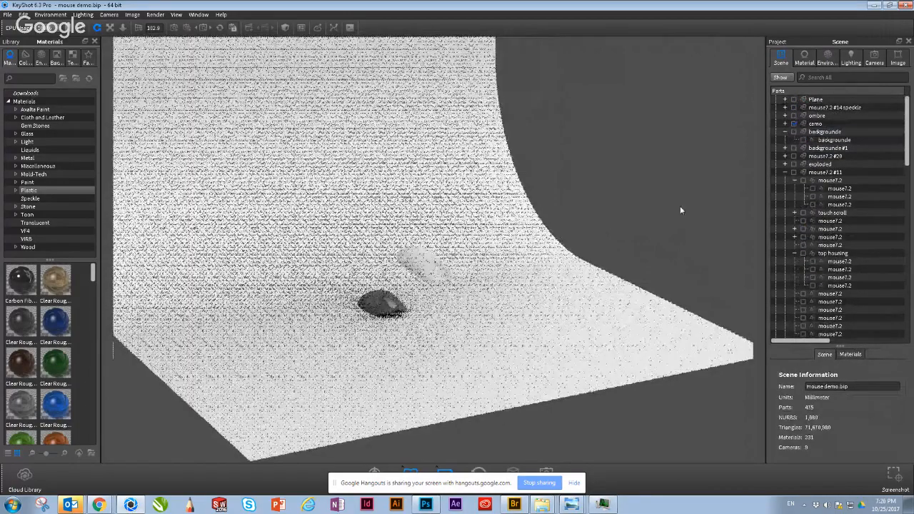
Step: Examine the new backdrop ramp from several angles and distances, together with the dark mouse and the floating white mouse
left_click_drag(681, 210, 635, 306)
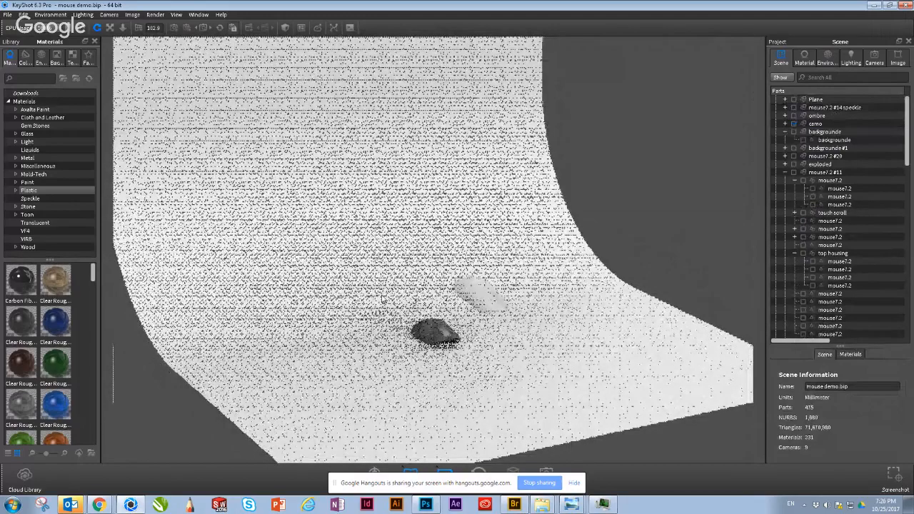
scroll(383, 300, "down", 3)
left_click(307, 249)
left_click_drag(310, 249, 307, 270)
scroll(440, 380, "up", 3)
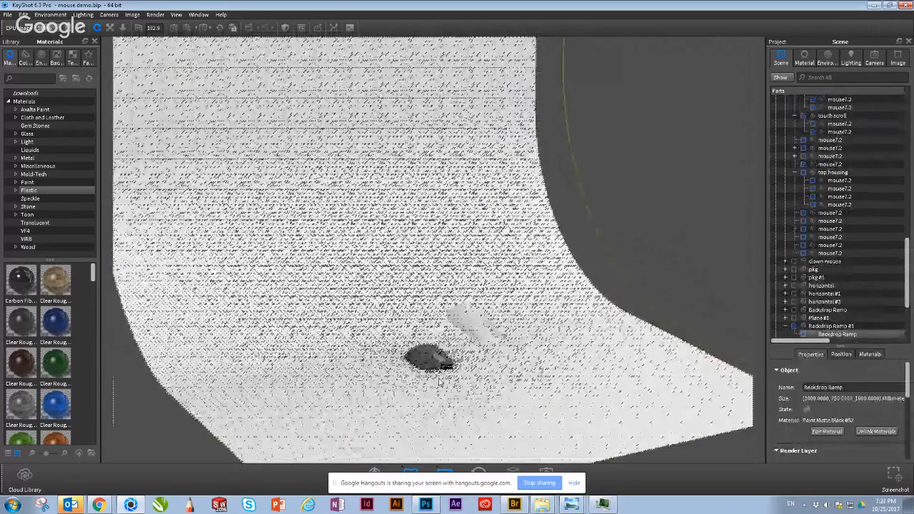
scroll(439, 381, "up", 3)
left_click_drag(511, 382, 400, 387)
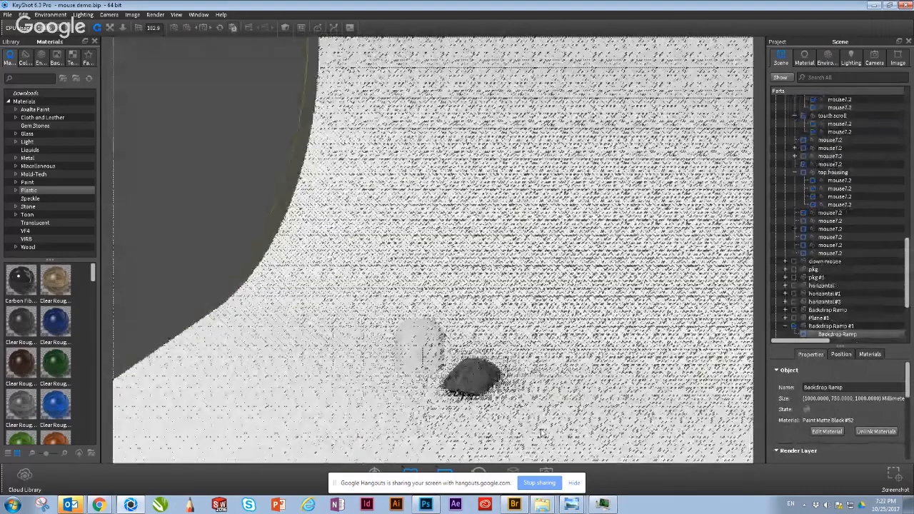
scroll(542, 433, "up", 3)
middle_click_drag(564, 434, 549, 344)
left_click_drag(549, 344, 565, 355)
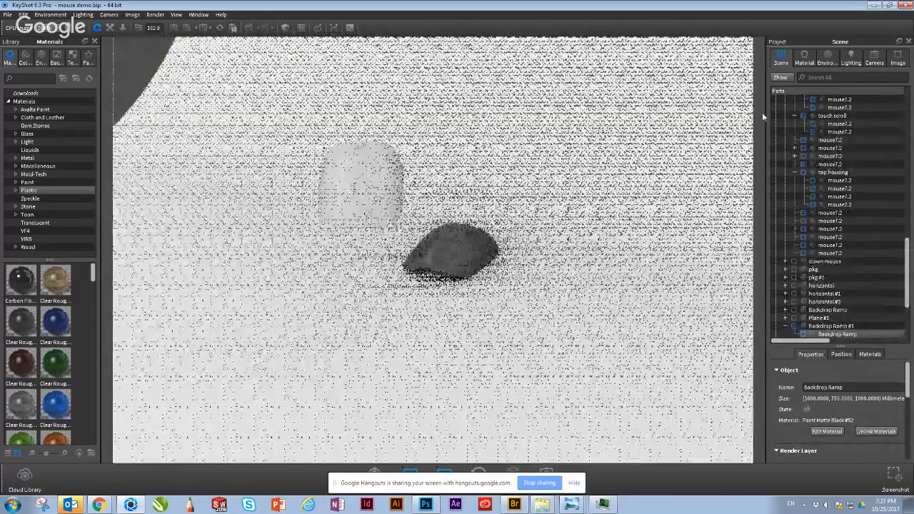
Step: Find the mouse7.2 #18 group in the scene's parts list and collapse it
scroll(854, 229, "up", 6)
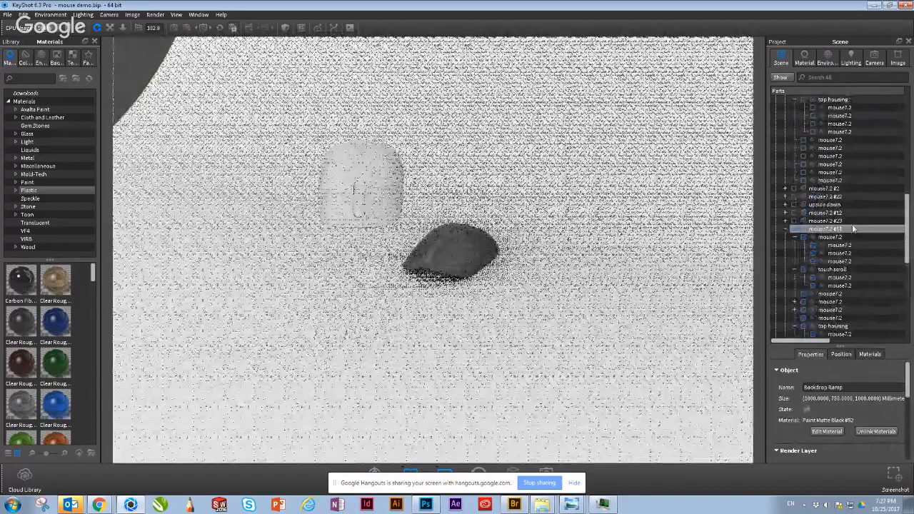
scroll(853, 229, "up", 2)
left_click(785, 278)
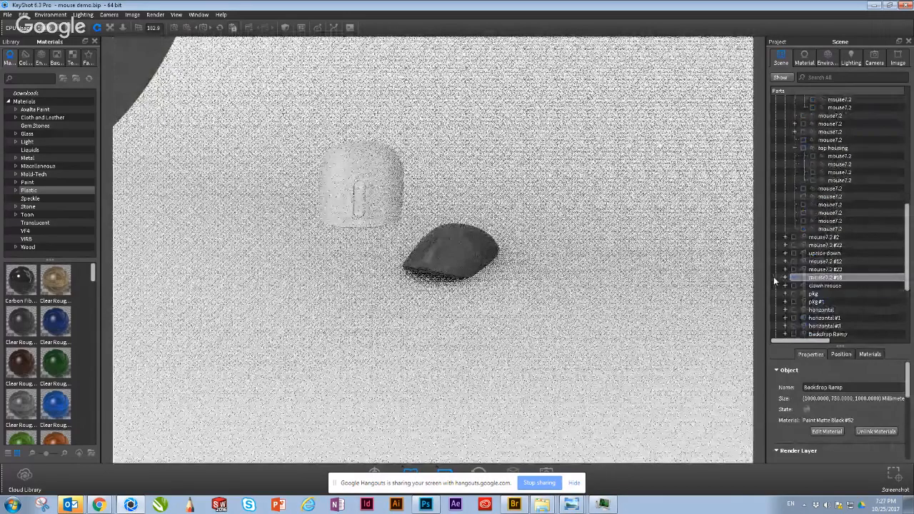
Step: Frame the dark mouse close up on the backdrop ramp and hide the floating white mouse group mouse7.2 #18
left_click_drag(542, 284, 429, 264)
mouse_move(612, 269)
left_mouse_down()
mouse_move(580, 267)
mouse_move(597, 270)
left_mouse_up()
left_click(884, 61)
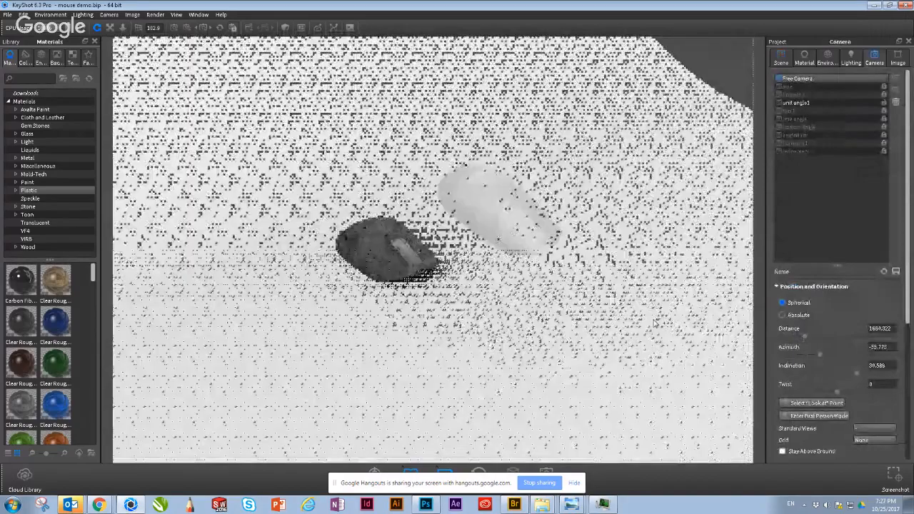
middle_click_drag(372, 238, 486, 294)
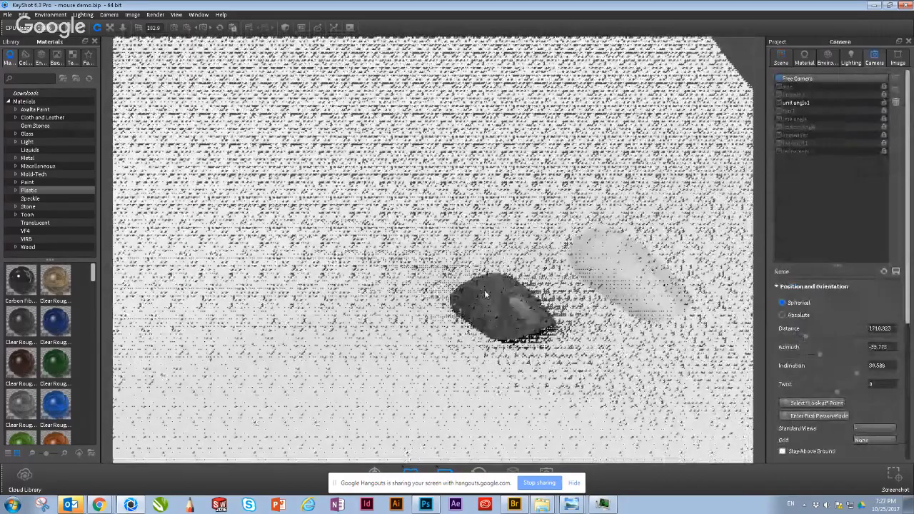
scroll(485, 295, "up", 5)
middle_click_drag(594, 344, 511, 233)
middle_click_drag(489, 308, 458, 311)
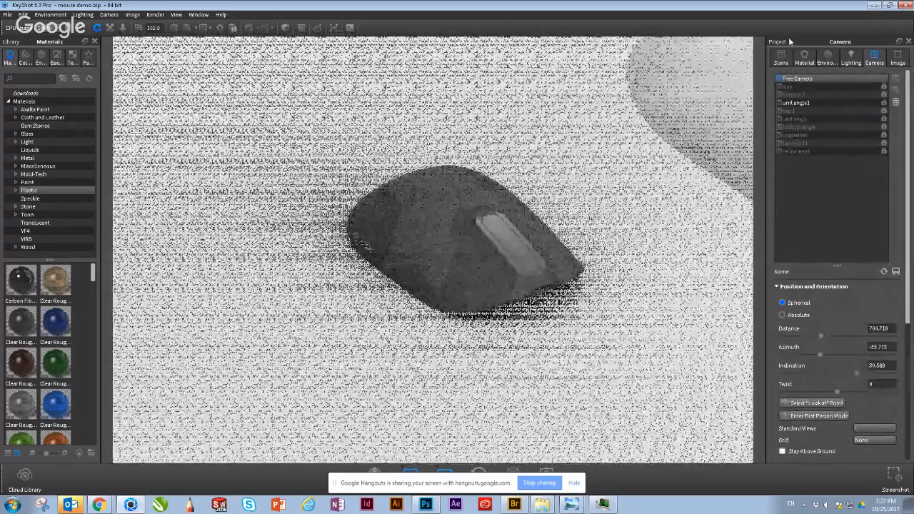
left_click(781, 57)
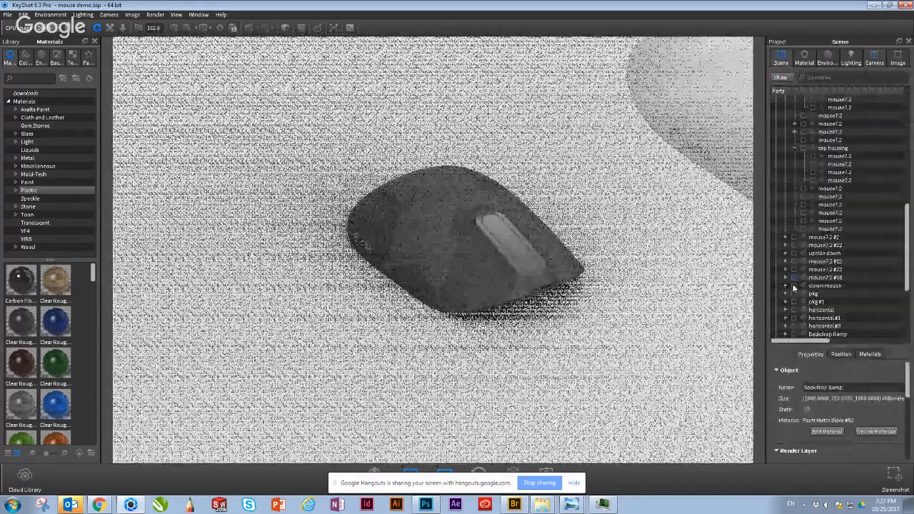
left_click(795, 278)
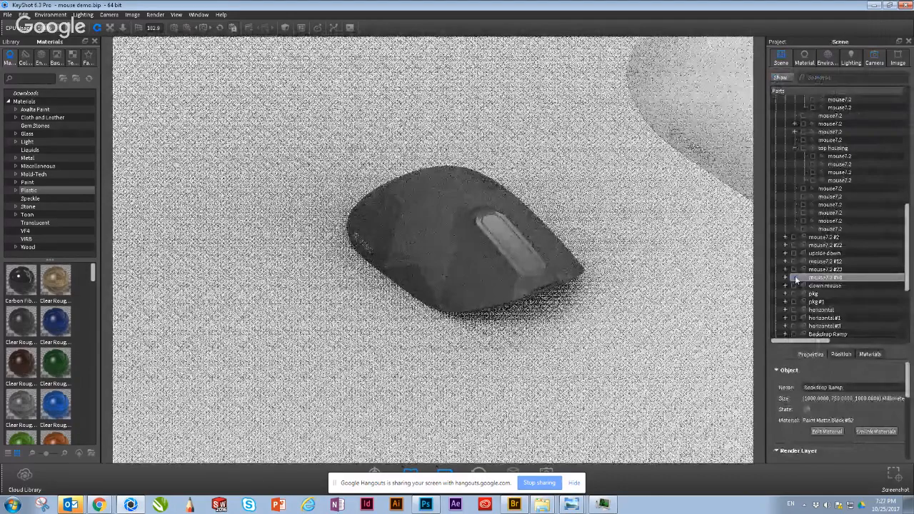
scroll(627, 235, "up", 2)
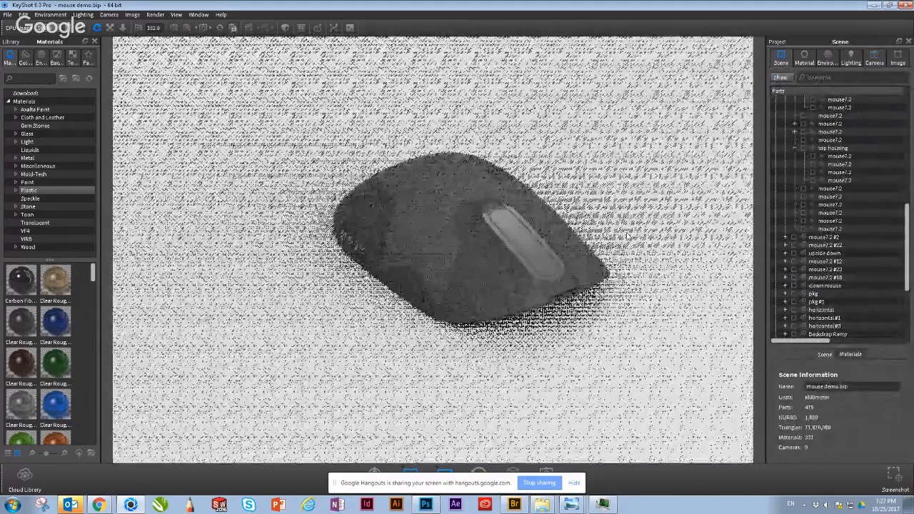
middle_click_drag(578, 246, 553, 260)
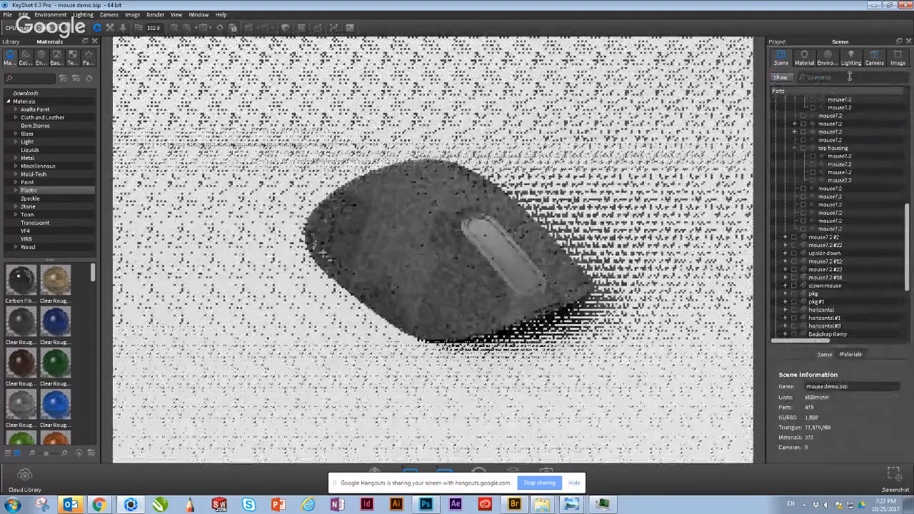
Step: Check the lighting settings and the list of available custom lighting presets
left_click(851, 57)
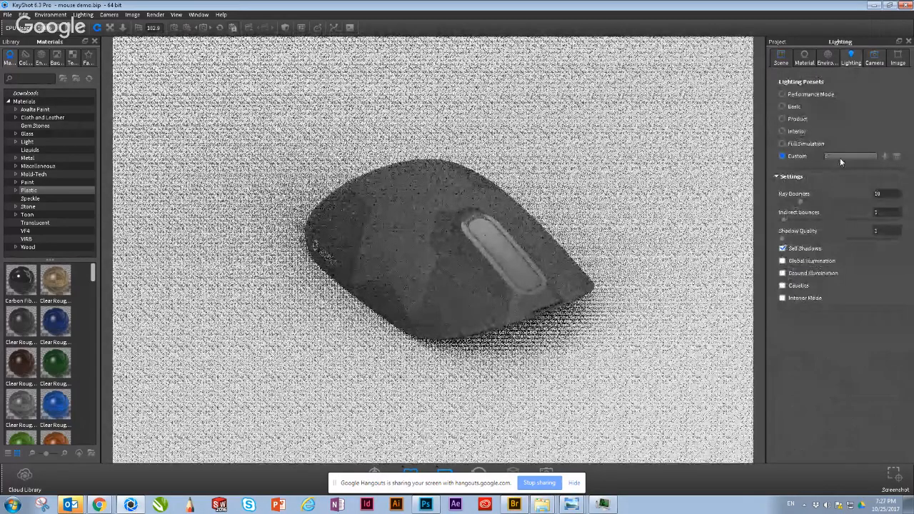
left_click(840, 157)
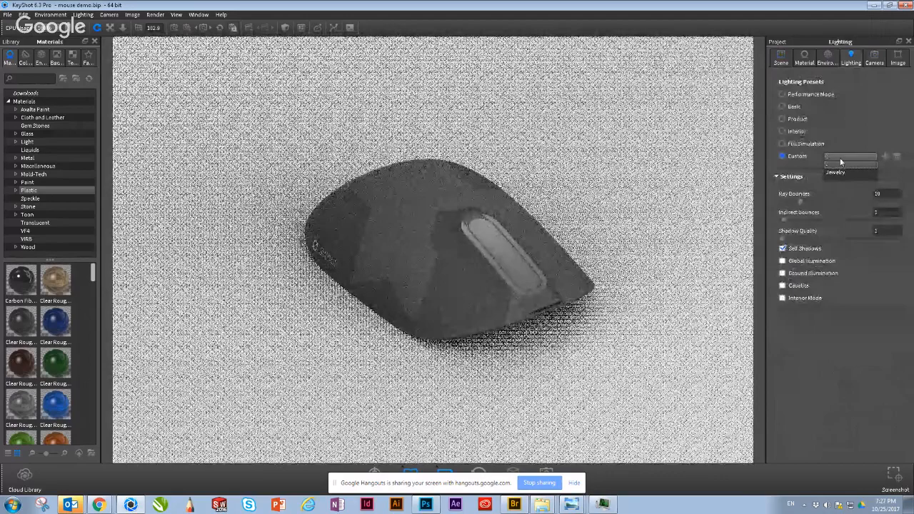
left_click(841, 161)
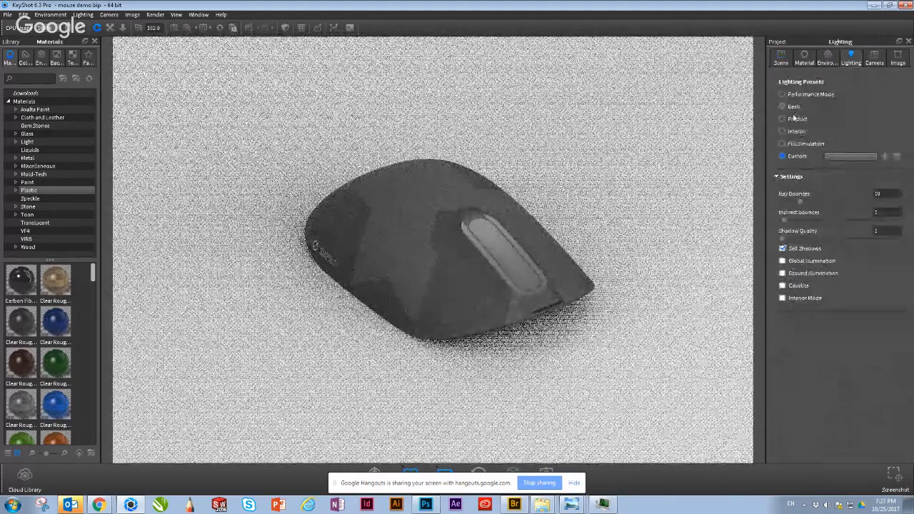
Step: Open the for fun.hdz environment in the HDRI Editor and move the editor window aside
left_click(829, 60)
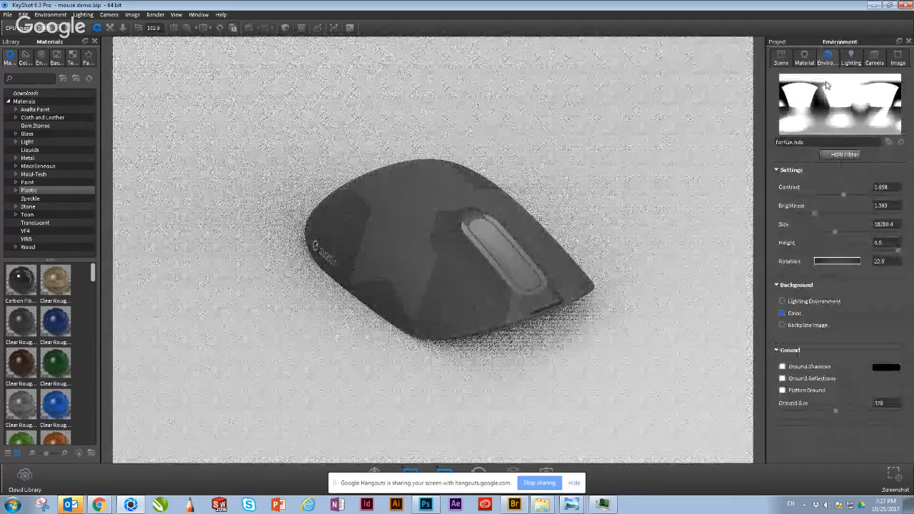
double_click(843, 122)
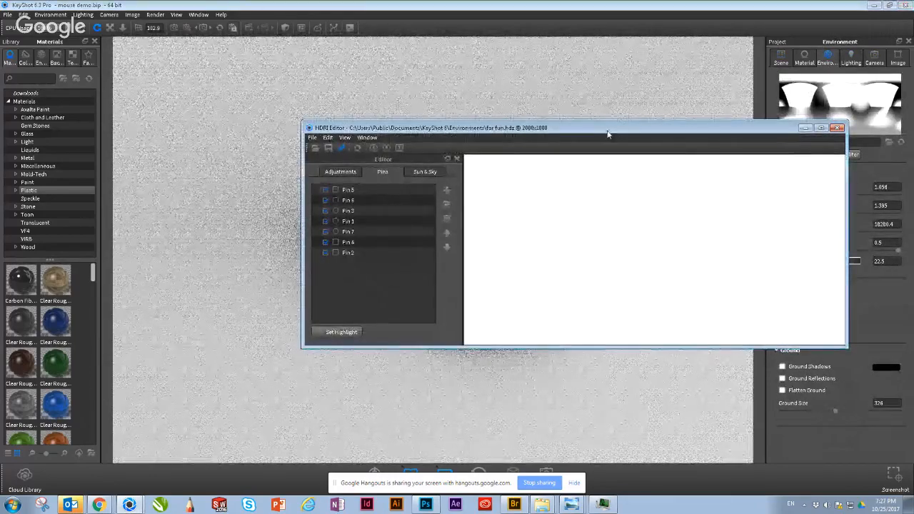
left_click_drag(600, 131, 632, 98)
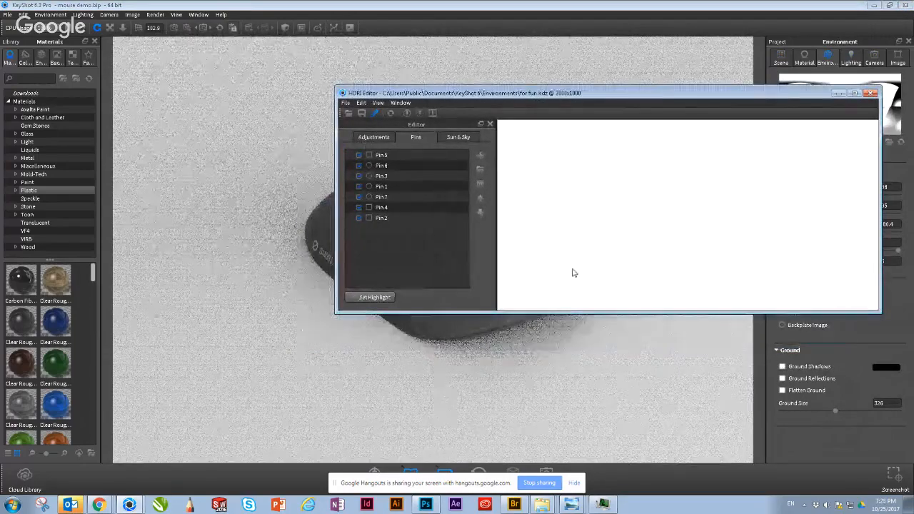
Step: Enlarge the HDRI Editor window and bring up the library's environment presets
left_click_drag(578, 312, 567, 382)
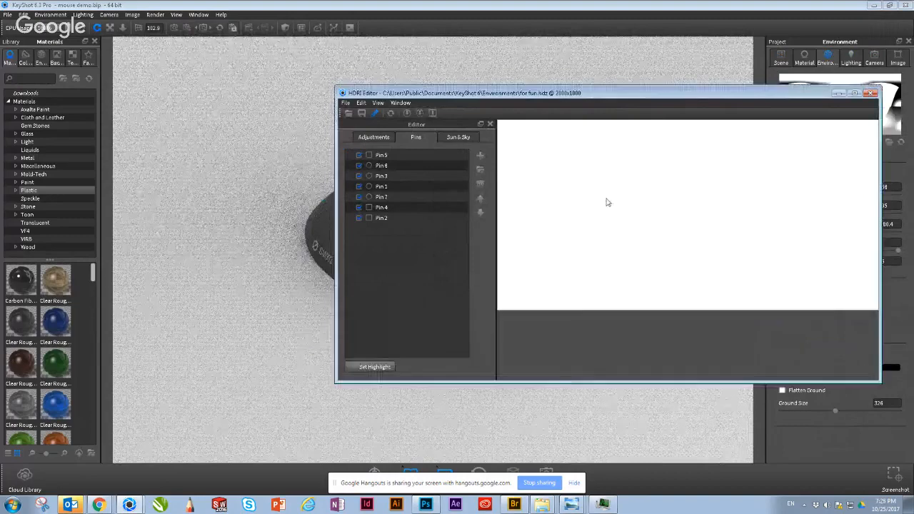
left_click(38, 59)
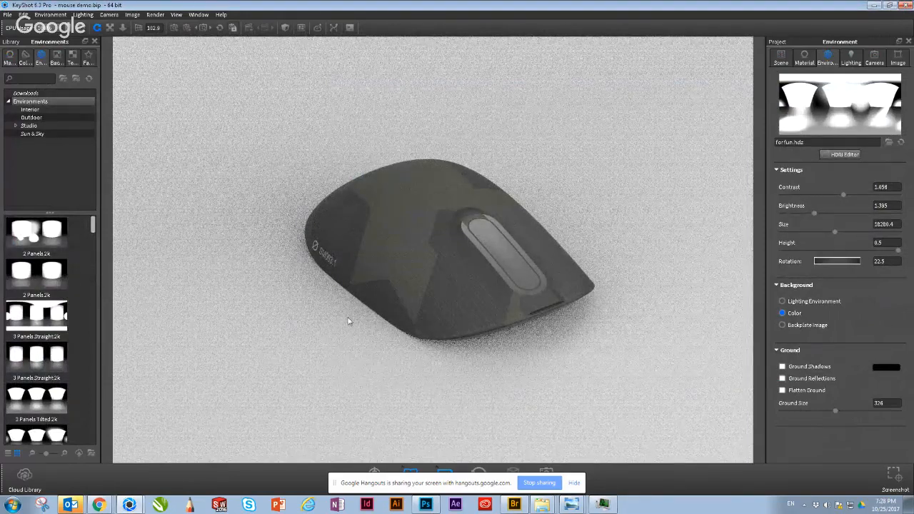
Step: Toggle the two mouse7.2 subgroups of the camo group off and back on to check which parts they contain
left_click(588, 238)
left_click(781, 59)
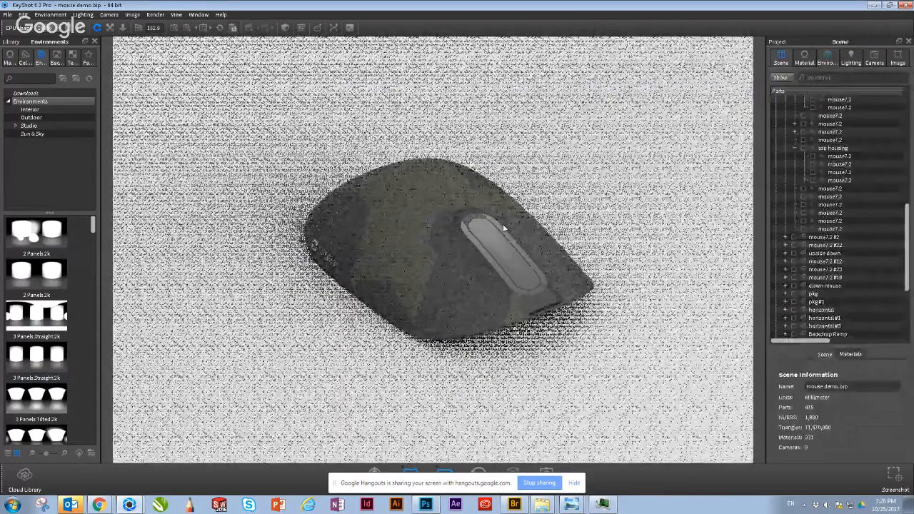
left_click(504, 228)
scroll(857, 161, "up", 2)
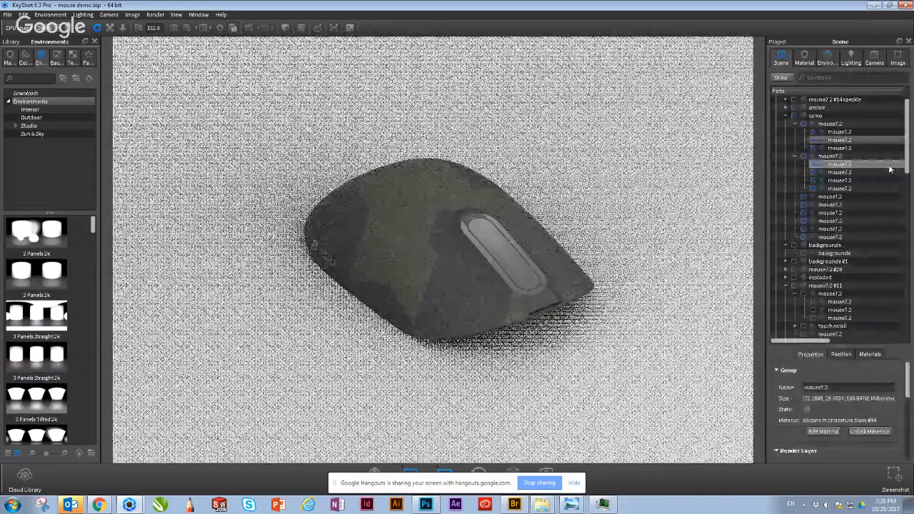
scroll(882, 165, "up", 1)
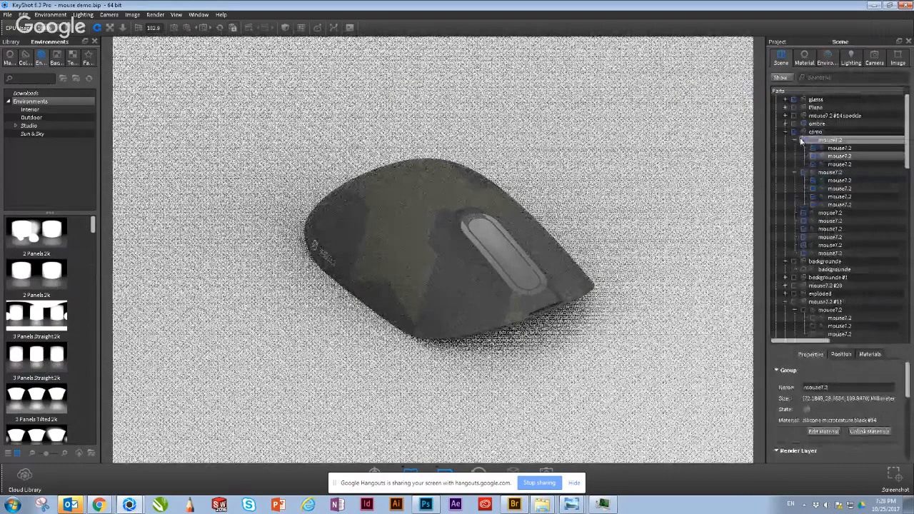
left_click(804, 141)
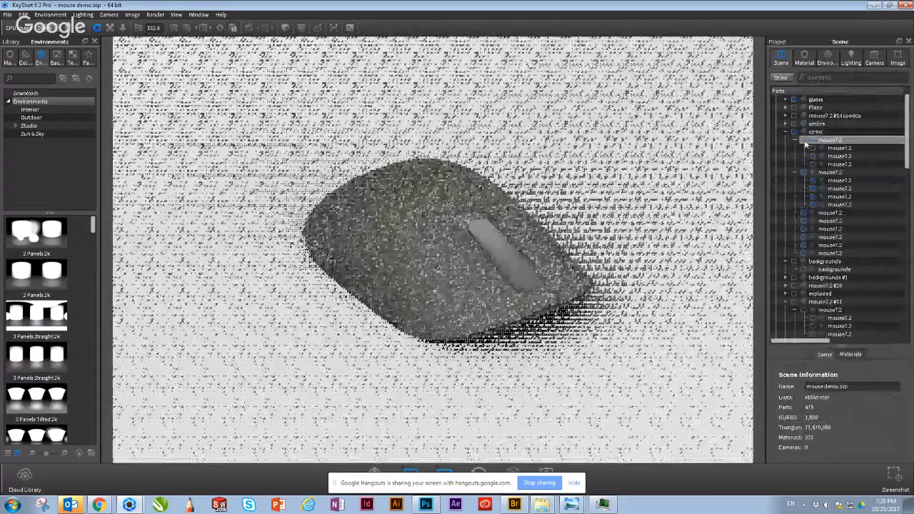
left_click(805, 173)
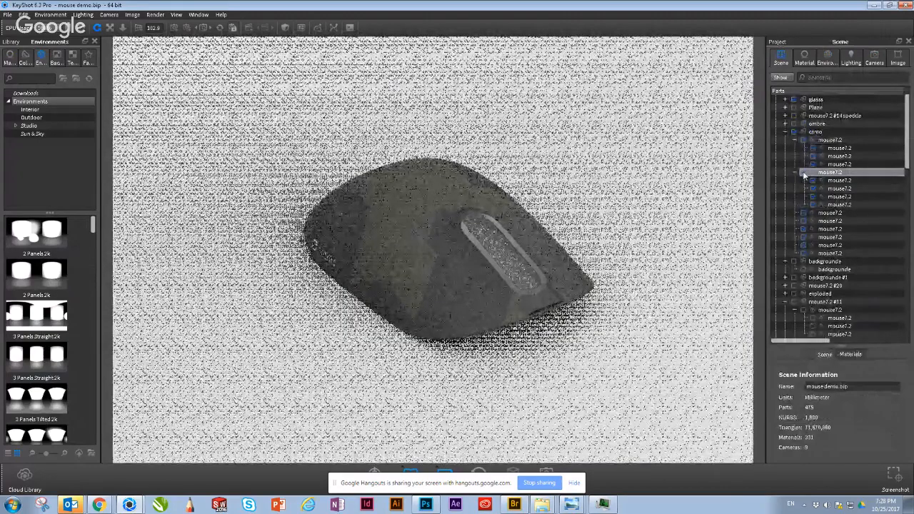
left_click(804, 175)
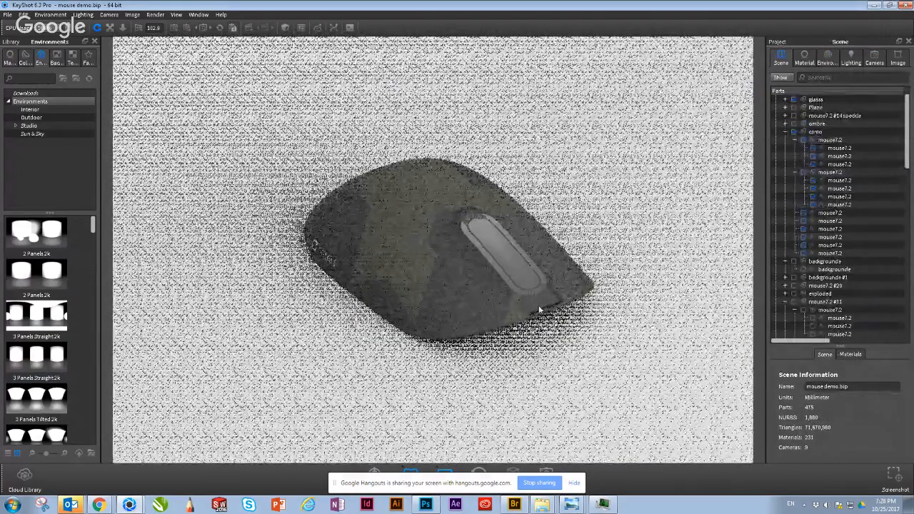
Step: Hide the first mouse7 subgroup inside the glass group that overlaps the camo mouse, and collapse the glass group
left_click(541, 310)
left_click(803, 106)
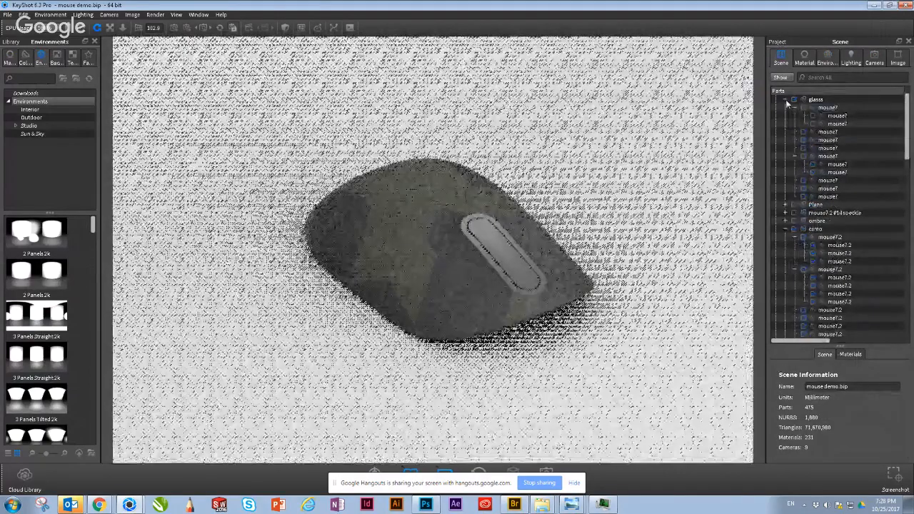
left_click(785, 99)
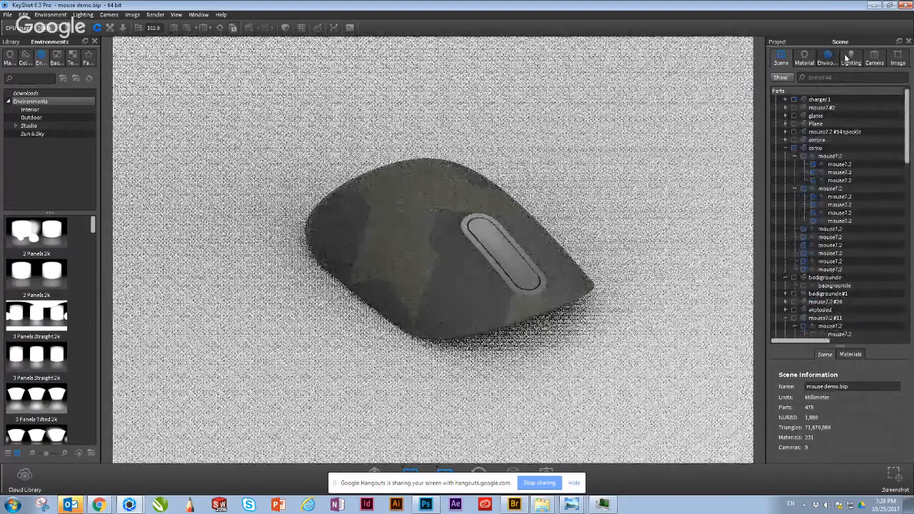
Step: Return to the environment settings and orbit the camera slightly around the camo mouse
left_click(825, 60)
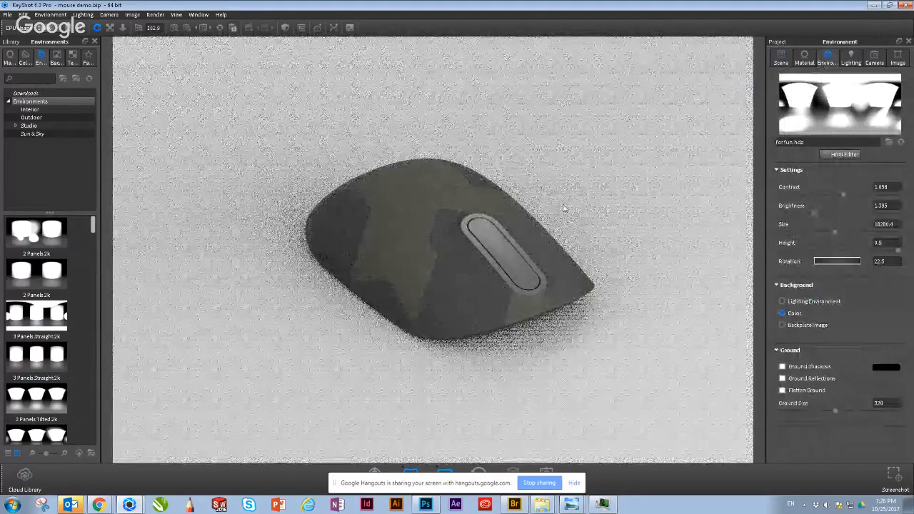
middle_click_drag(564, 208, 559, 207)
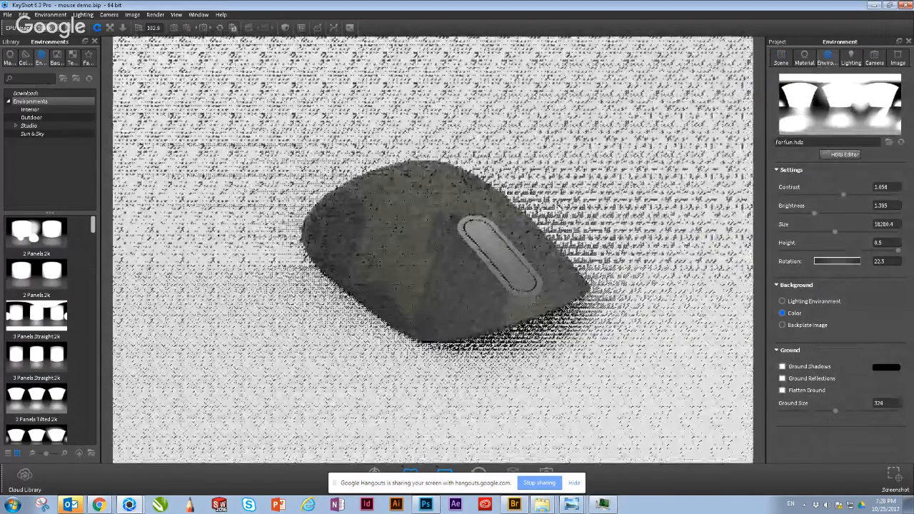
middle_click_drag(559, 205, 538, 206)
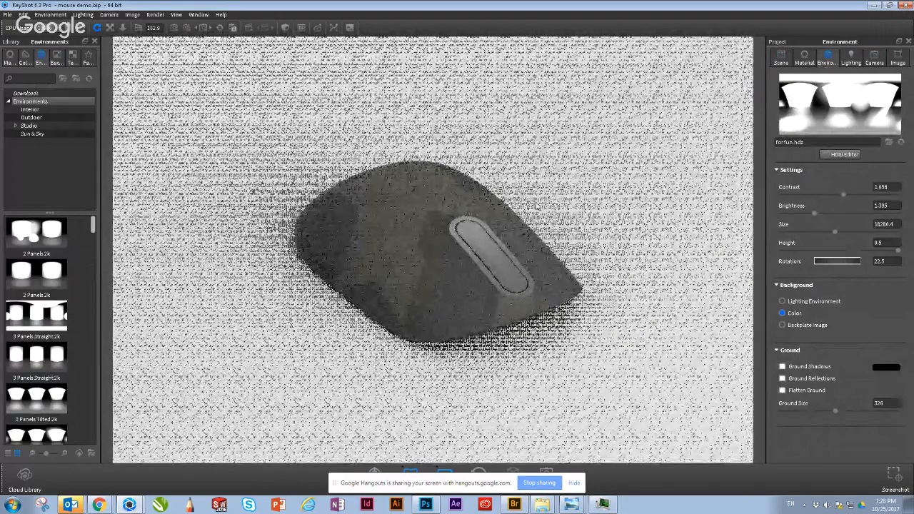
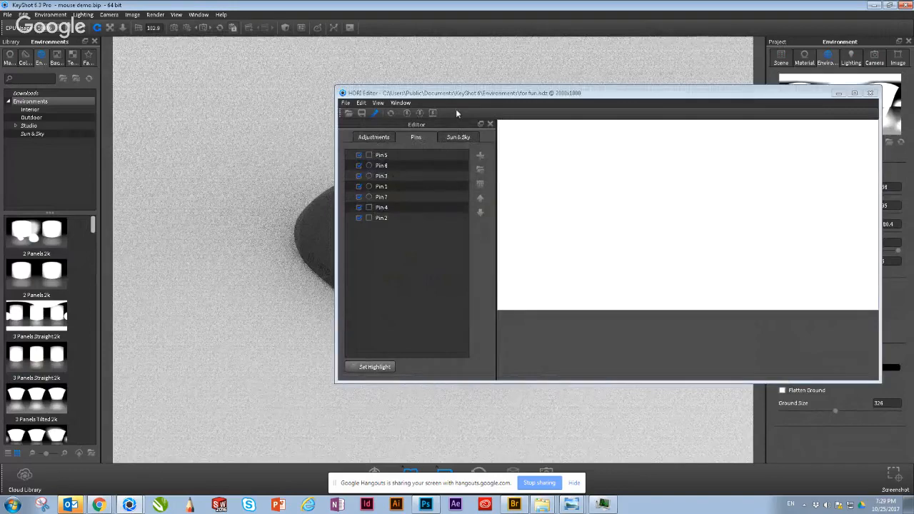
Step: Close the HDRI Editor and light the scene with the 3 Panels Straight 2k environment preset
left_click_drag(468, 100, 376, 125)
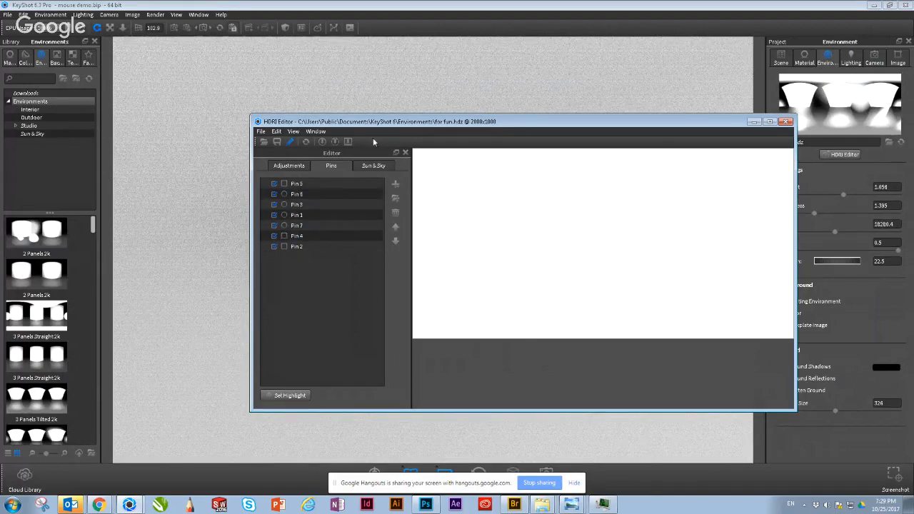
left_click(787, 122)
left_click_drag(46, 366, 363, 174)
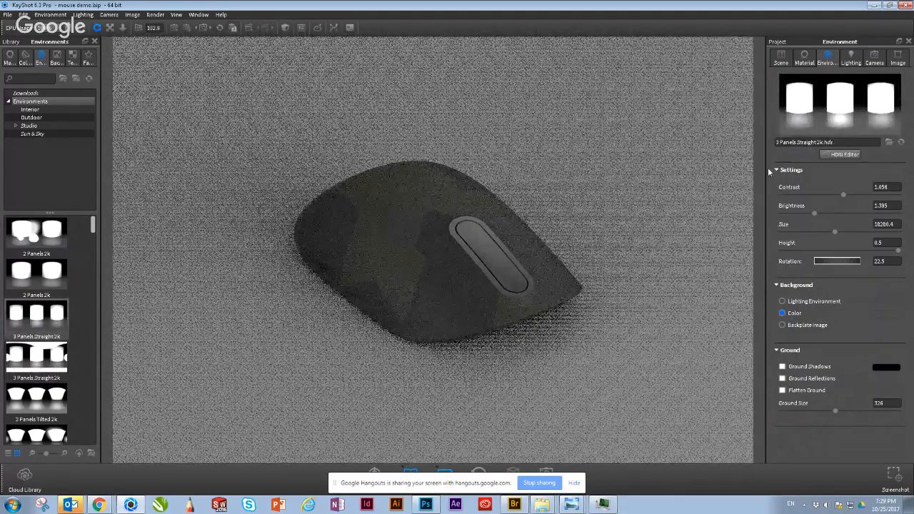
Step: Set the environment's rotation to 208.9, its contrast to 1.598 and its brightness to 2.83
mouse_move(833, 260)
left_mouse_down()
mouse_move(846, 266)
mouse_move(834, 262)
left_mouse_up()
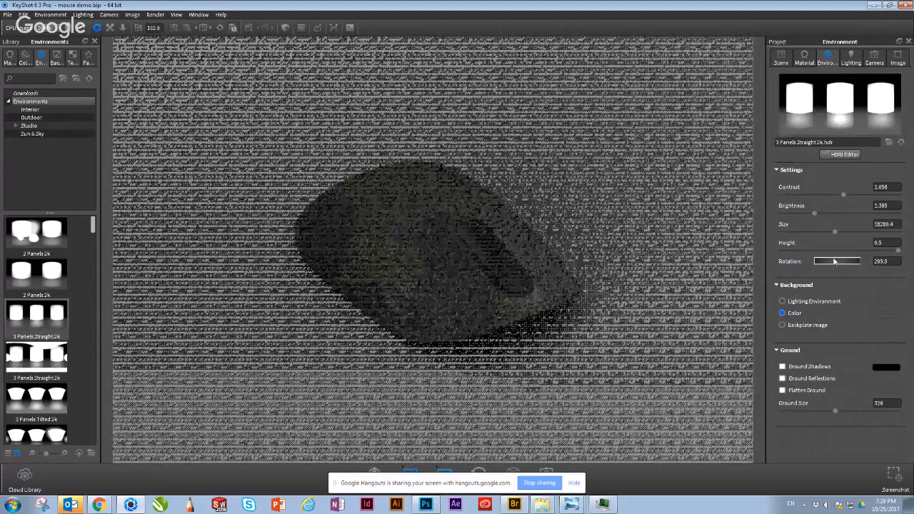
left_click_drag(834, 262, 823, 262)
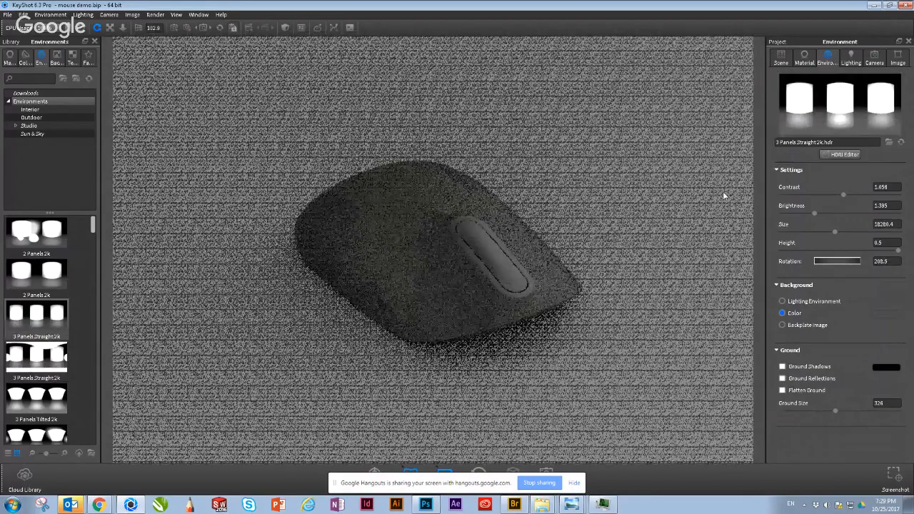
left_click_drag(814, 213, 863, 194)
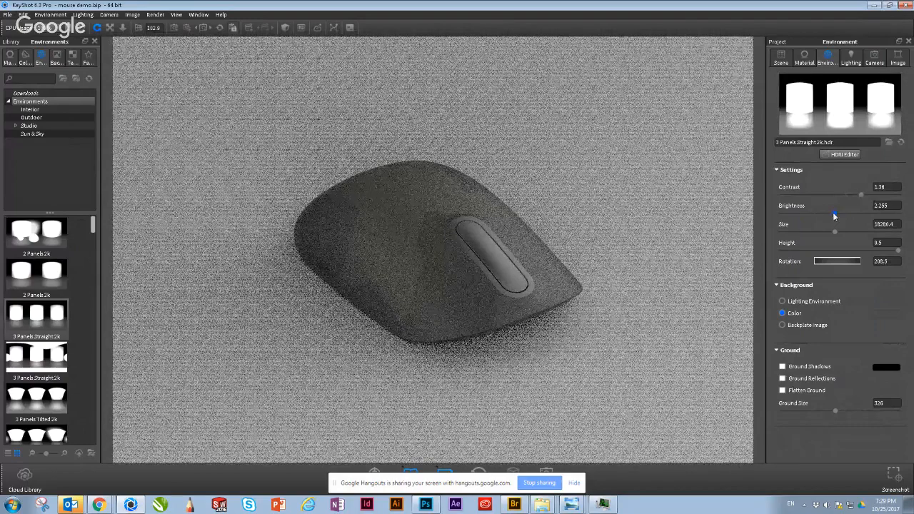
left_click_drag(835, 213, 848, 214)
left_click_drag(862, 195, 875, 195)
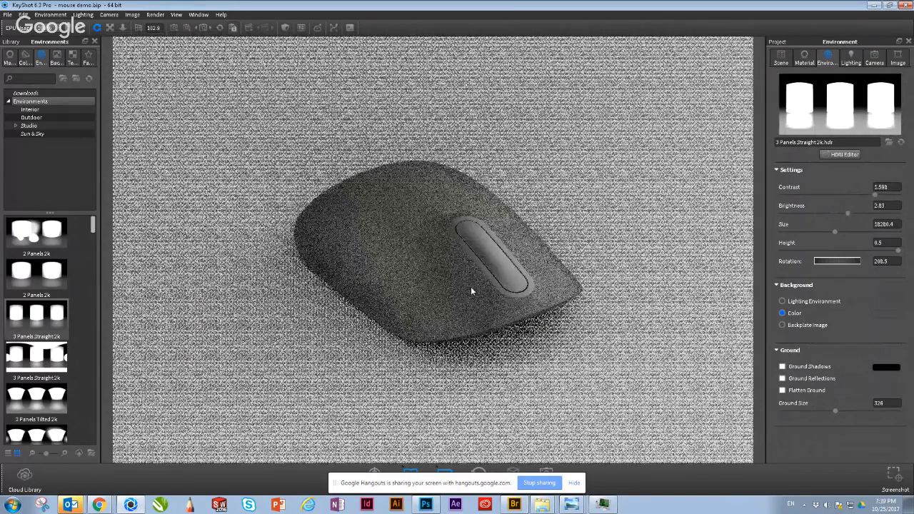
Step: Zoom in and orbit around the camo mouse to examine how the panel lighting falls on its surface
scroll(470, 288, "up", 3)
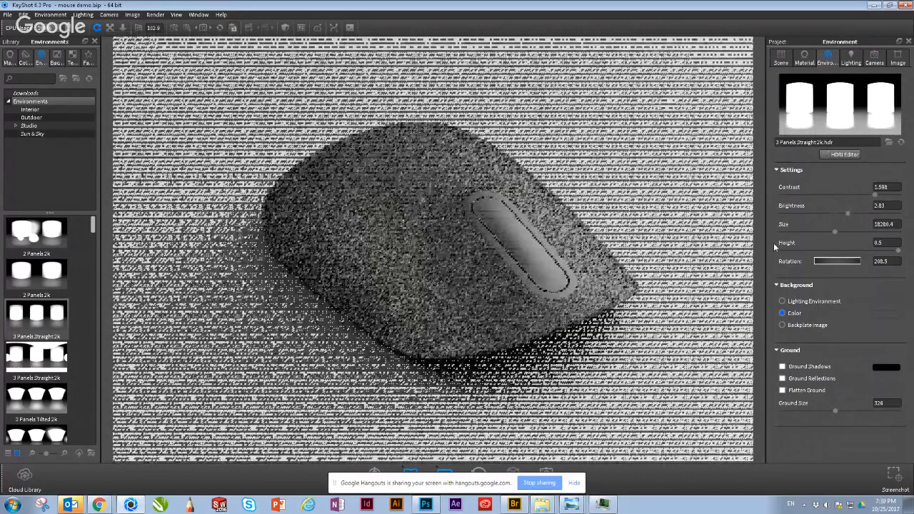
key("Return")
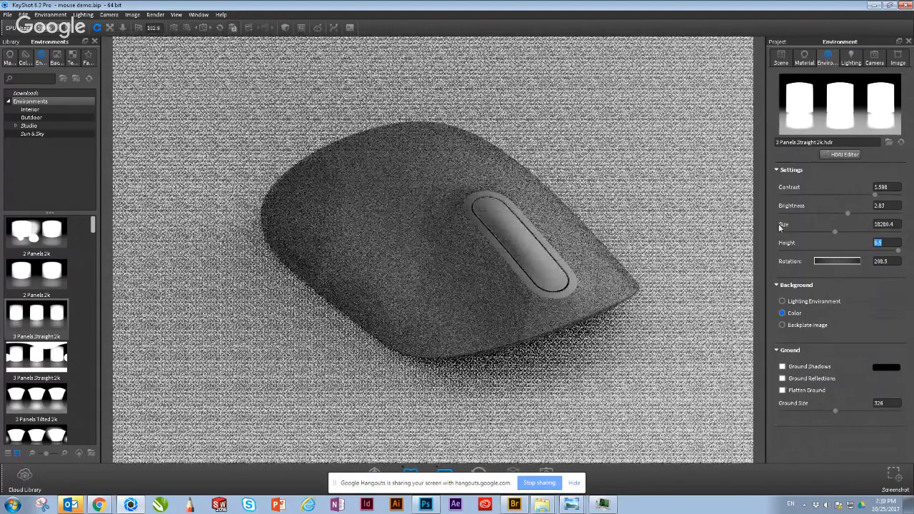
left_click_drag(430, 298, 304, 343)
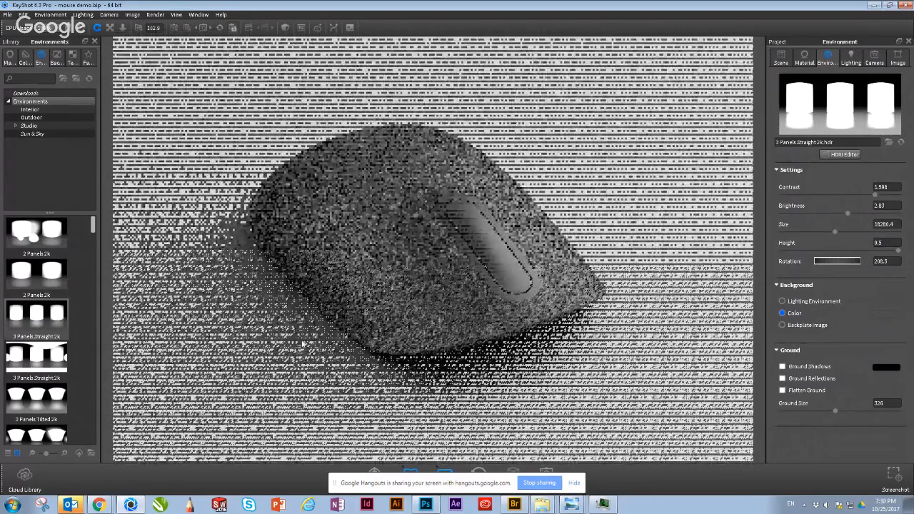
left_click_drag(303, 344, 214, 130)
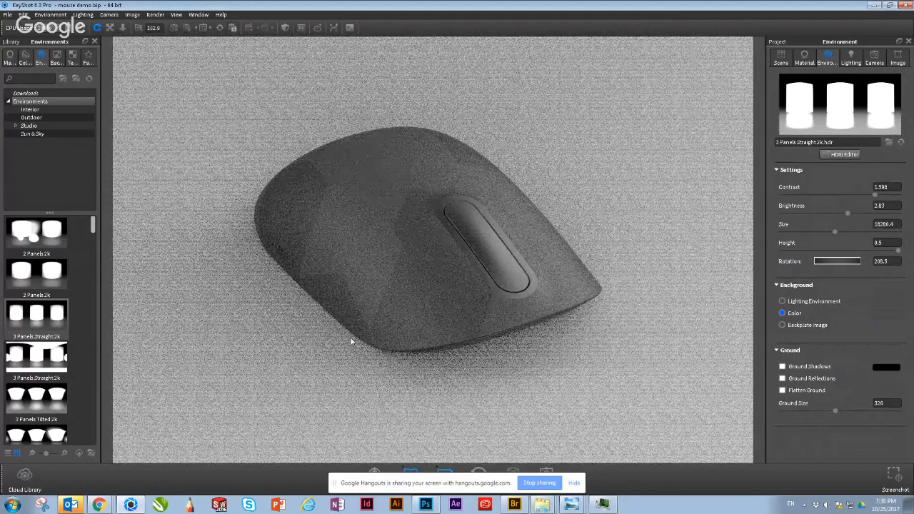
left_click_drag(351, 339, 348, 335)
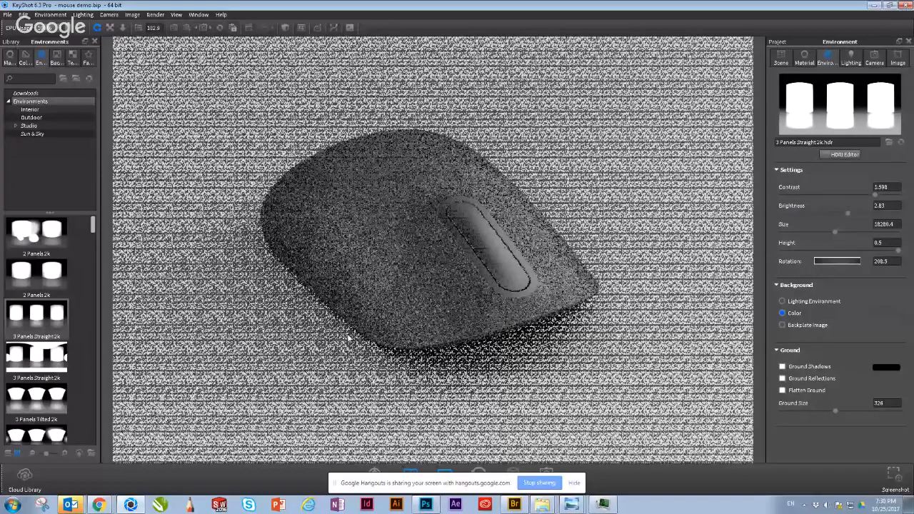
left_click_drag(348, 337, 329, 280)
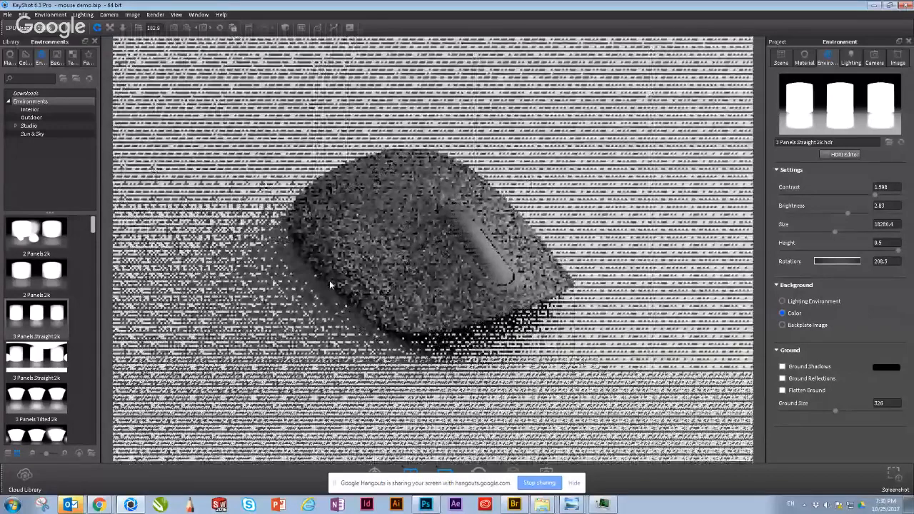
Step: Open the HDRI Editor for the 3 Panels Straight 2k environment to look at its pin list, and close it
left_click(841, 155)
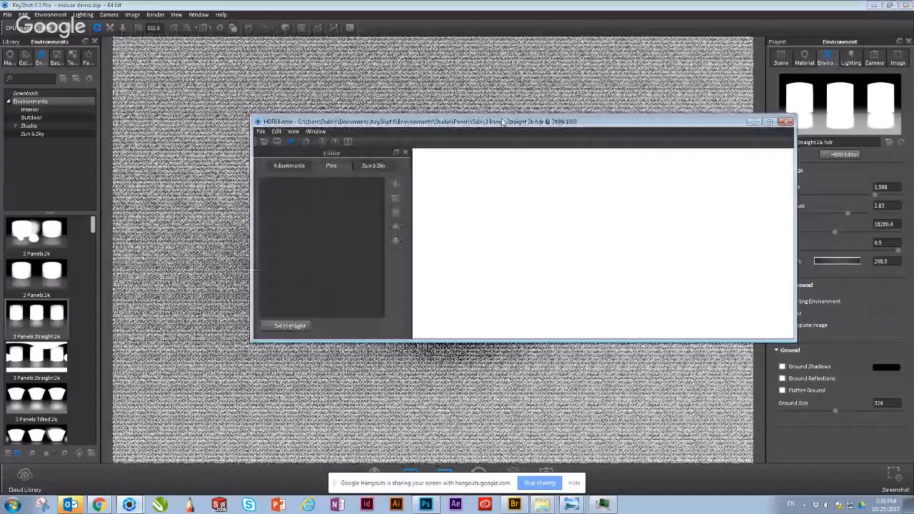
left_click_drag(502, 121, 514, 63)
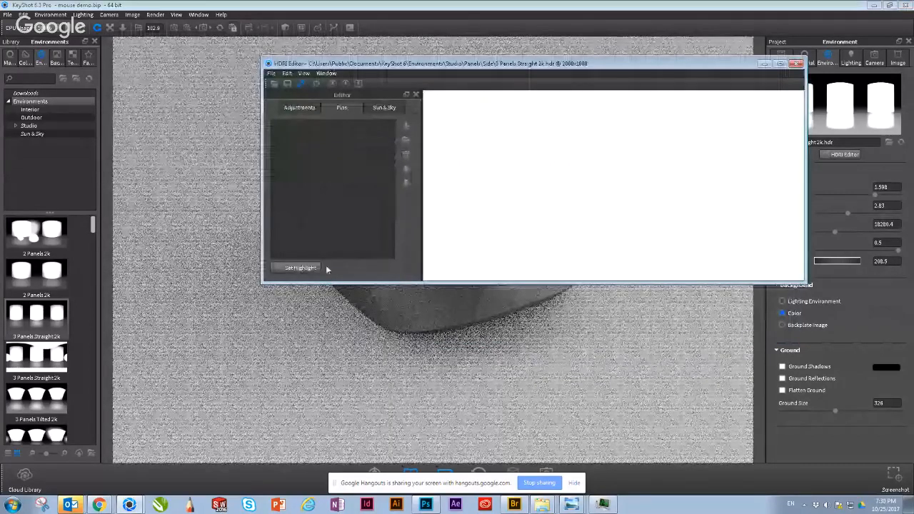
left_click(796, 64)
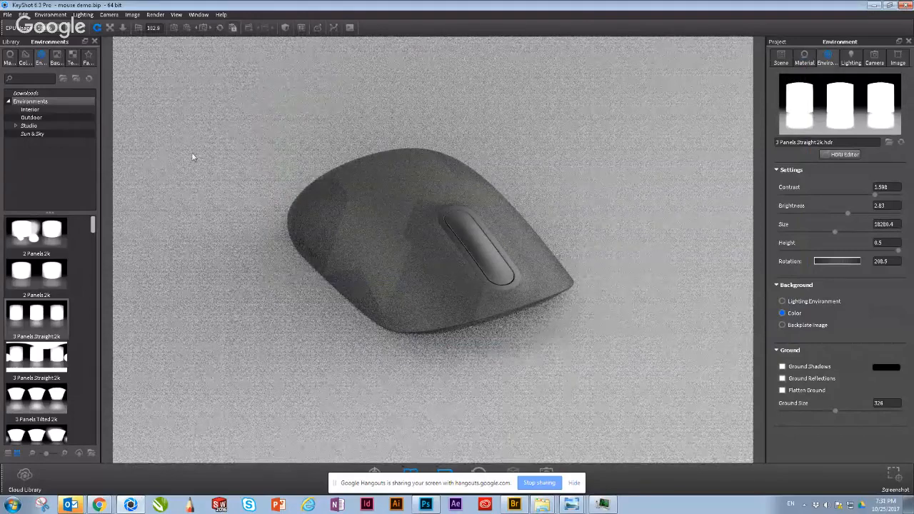
Step: Bring up the still-image render output settings and set the print resolution to 72 DPI
left_click(546, 470)
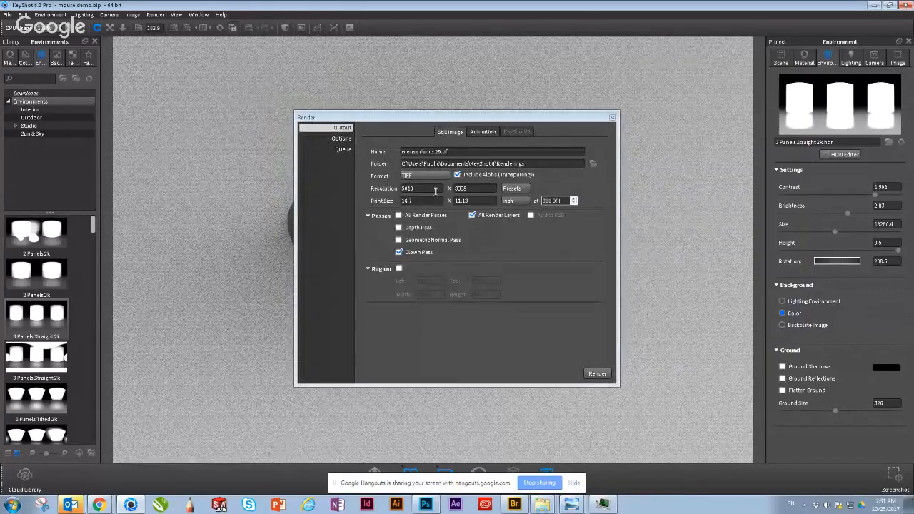
left_click(564, 201)
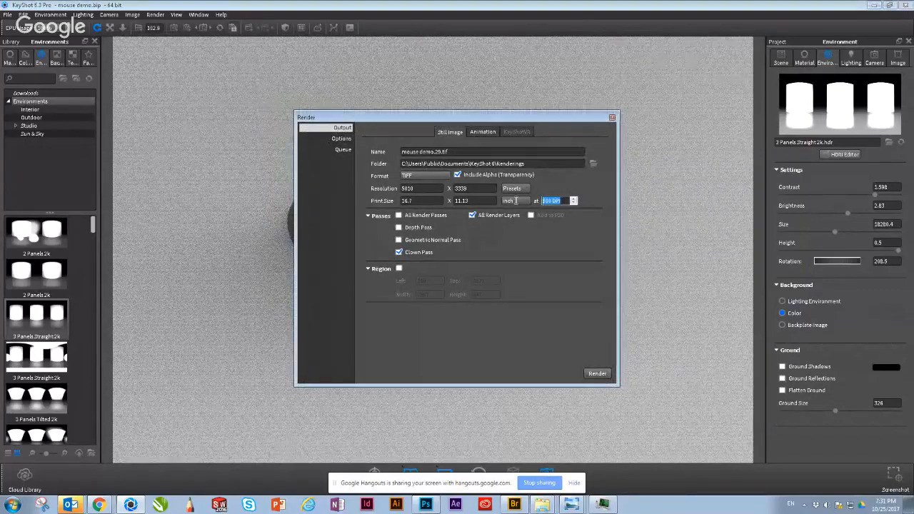
type("72")
key("Return")
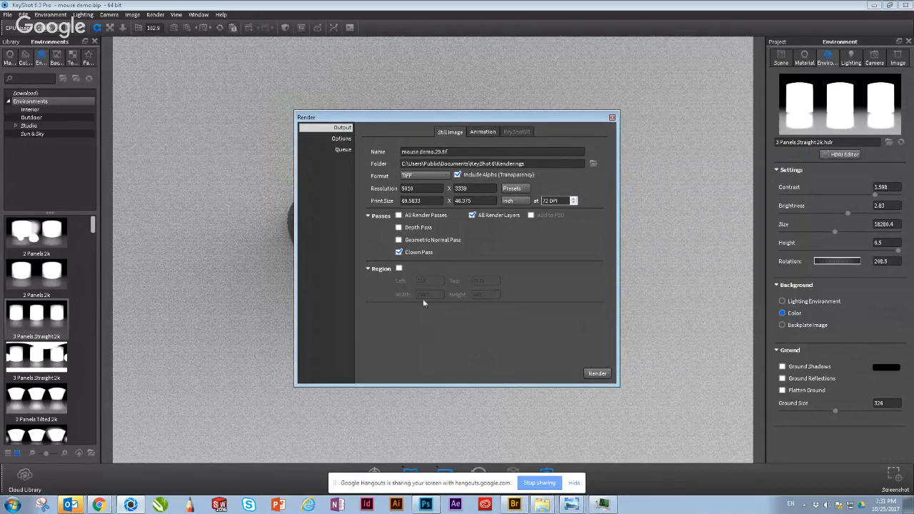
Step: Set the render's print resolution to 200 DPI and leave the print width as it is
left_click(556, 201)
type("200")
key("Return")
double_click(411, 201)
left_click(380, 336)
Step: Switch to Photoshop and examine the colour-coded mouse parts in the houseserass.1472_clown.png clown pass
key("alt+Tab")
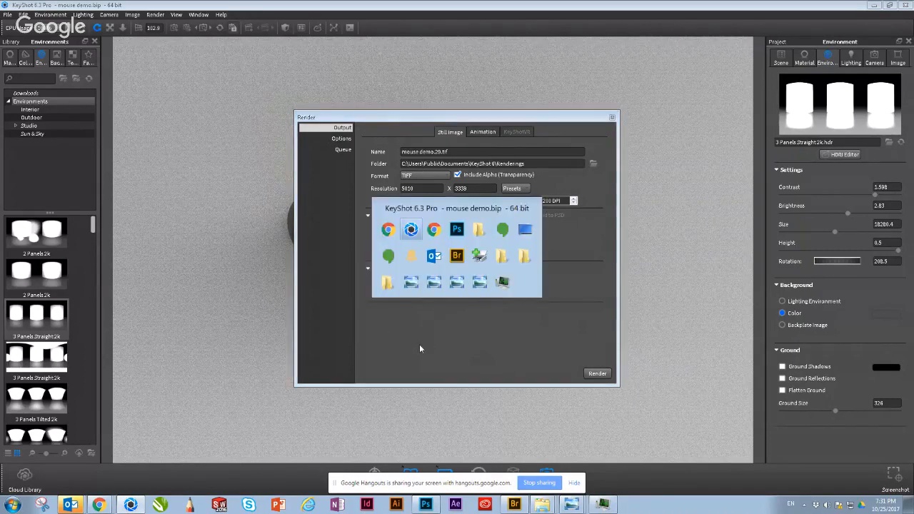
key("alt+Tab")
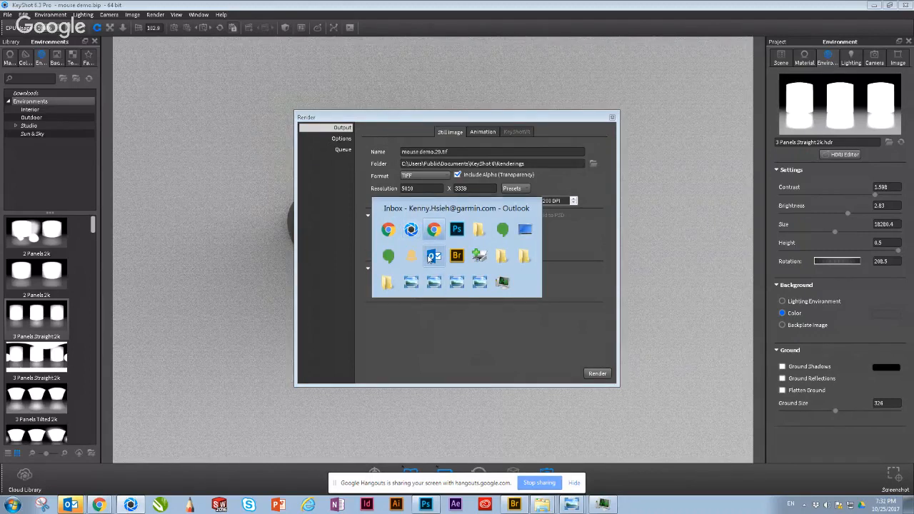
key("alt+Tab")
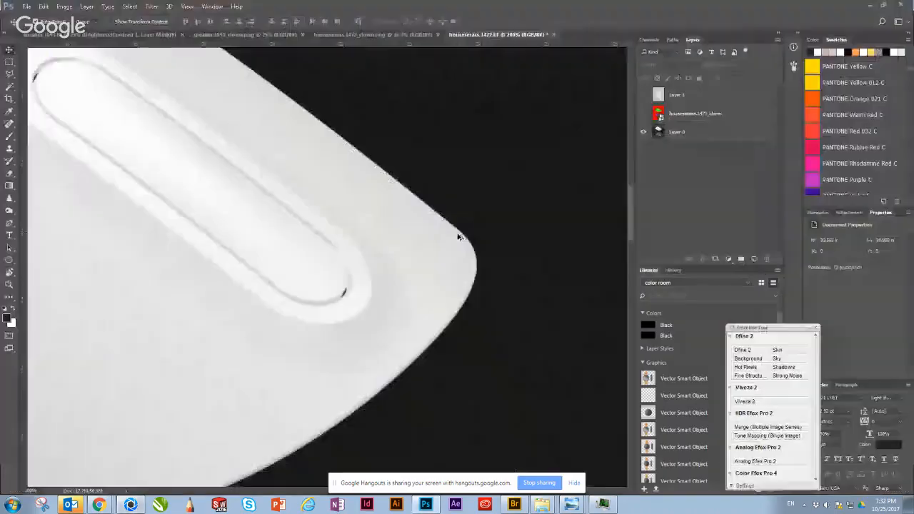
left_click(340, 36)
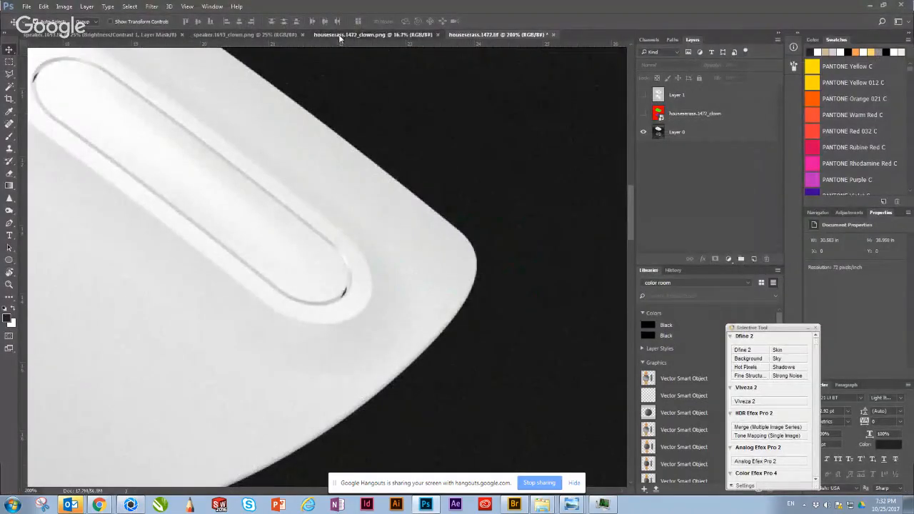
key("ctrl+plus")
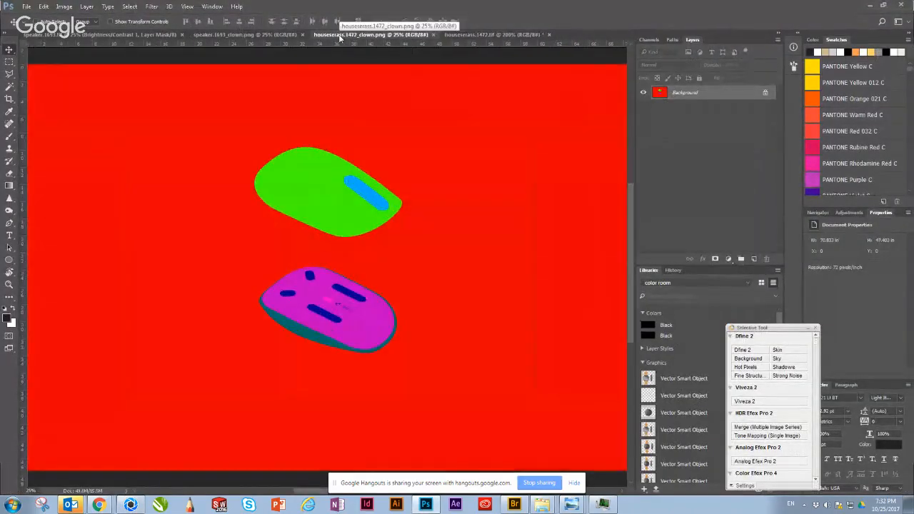
key("ctrl+plus")
key("ctrl+plus")
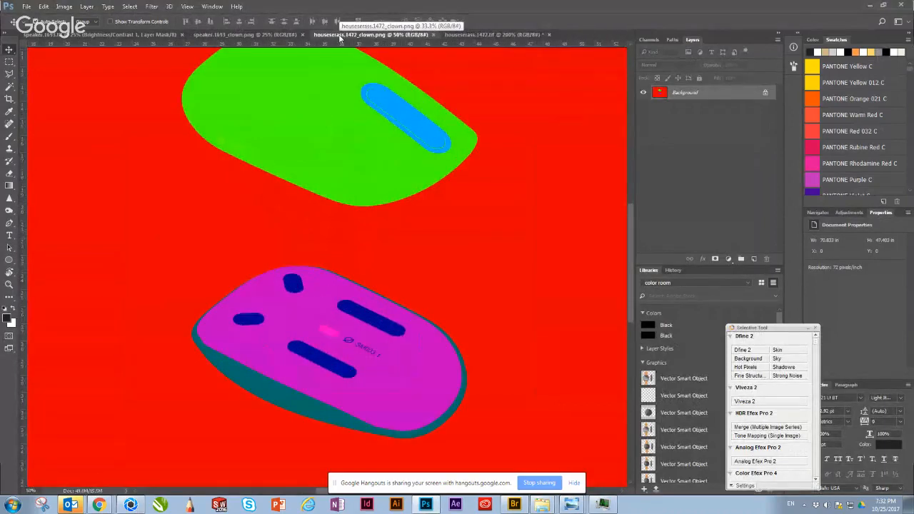
left_click_drag(227, 183, 212, 257)
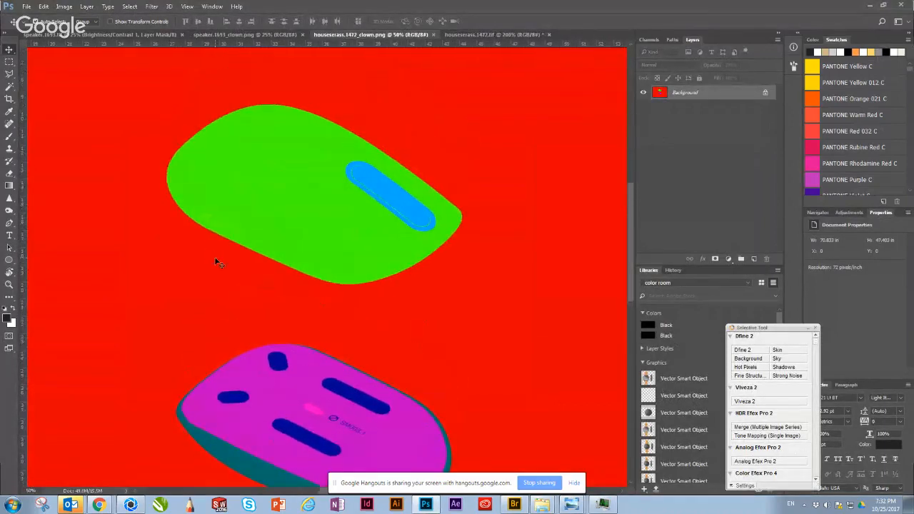
key("ctrl+plus")
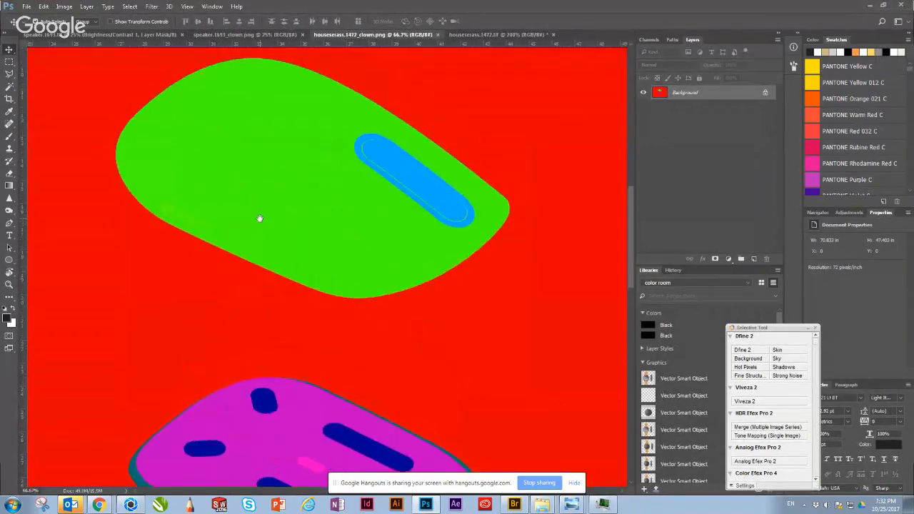
left_click_drag(259, 216, 264, 201)
scroll(250, 241, "down", 3)
scroll(250, 241, "up", 3)
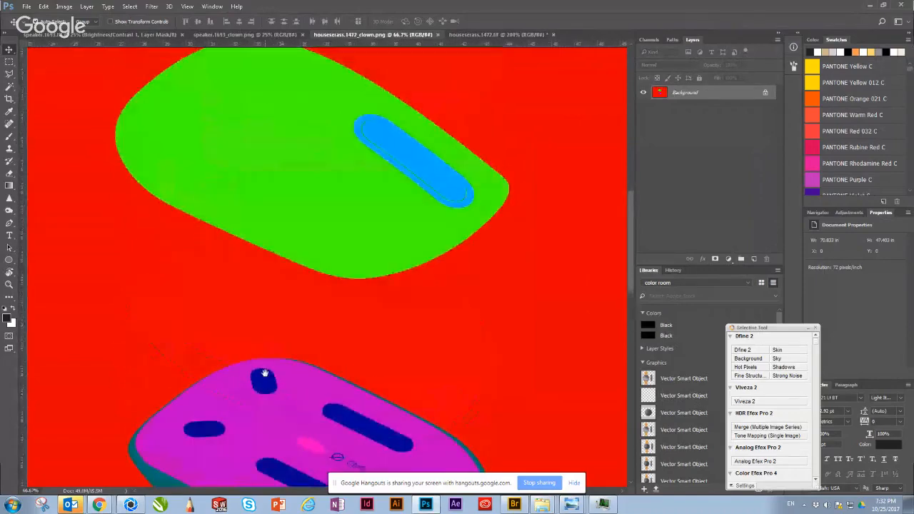
Step: Unlock the background layer of speaker.1693_clown.png and copy it into the speaker.1693 inhaler render document as a new layer
left_click(220, 36)
key("ctrl+shift+Tab")
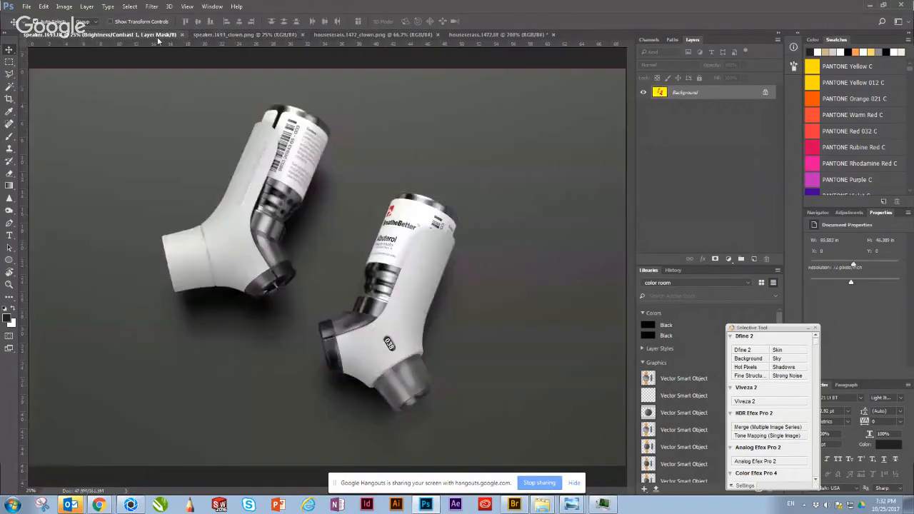
left_click(222, 36)
key("ctrl+minus")
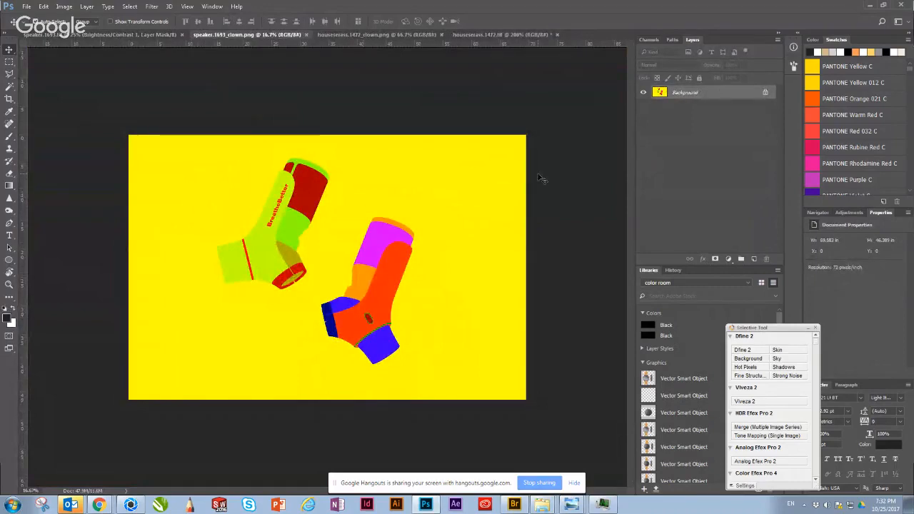
left_click(763, 94)
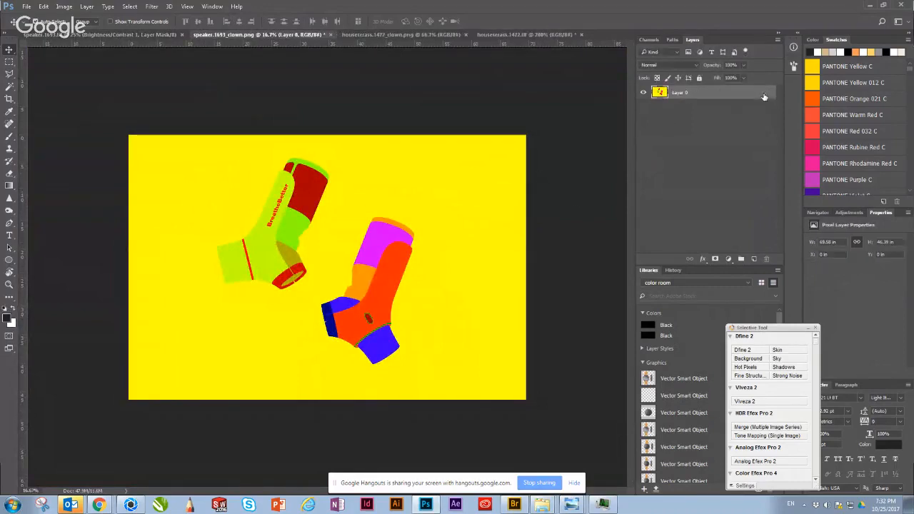
left_click_drag(373, 242, 476, 288)
key("ctrl+minus")
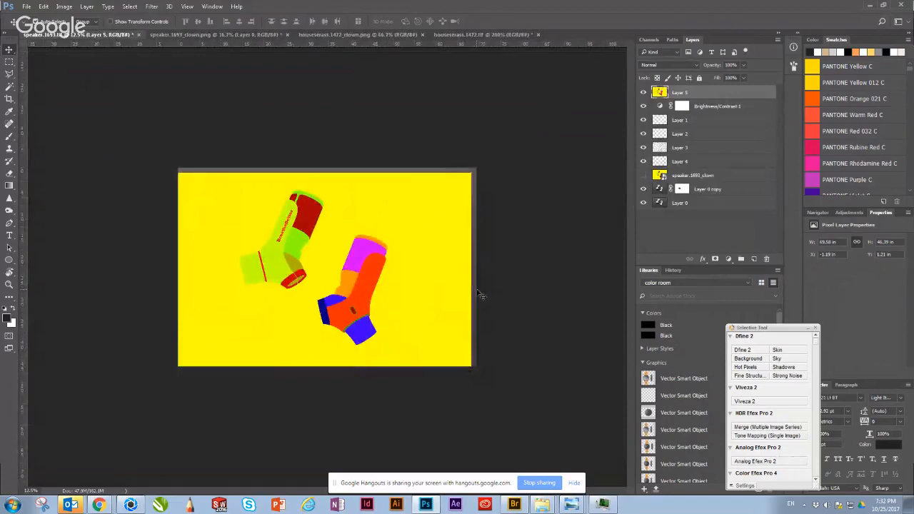
Step: Hide the copied clown layer, and show and select the existing speaker.1693_clown smart object layer
left_click(643, 93)
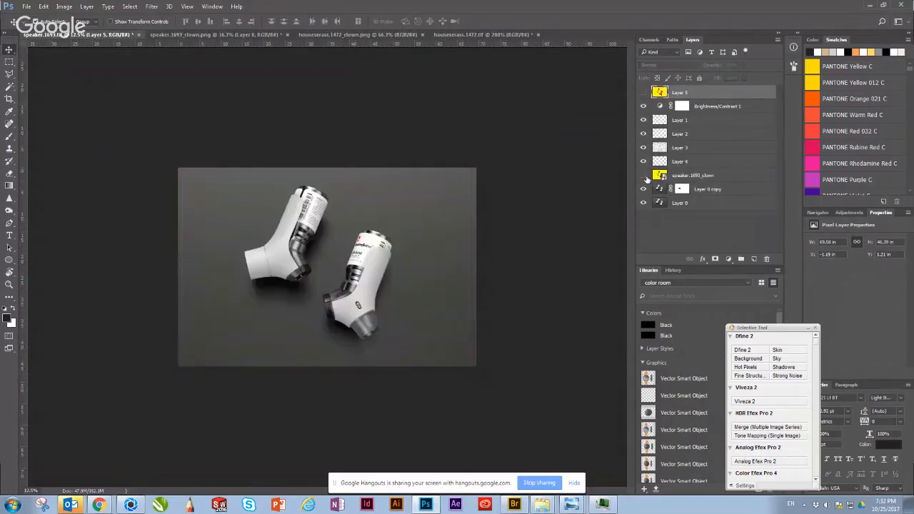
left_click(643, 175)
key("ctrl+plus")
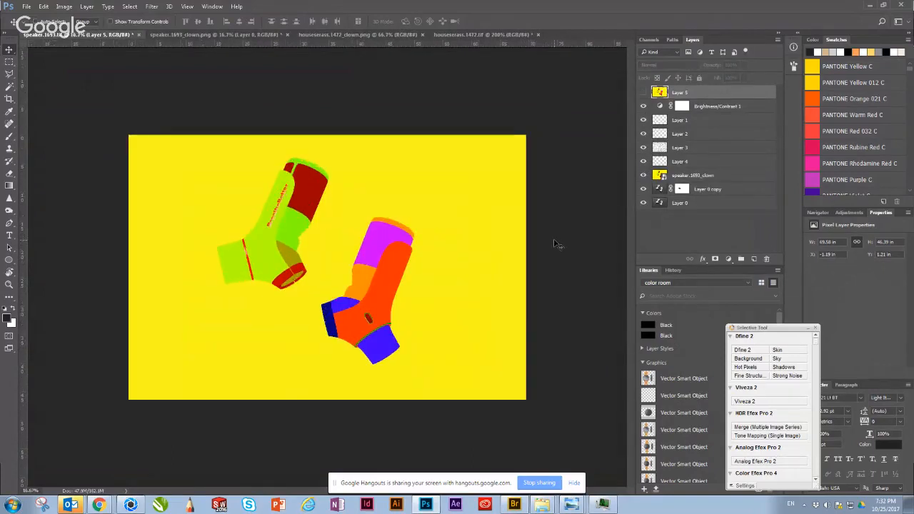
key("ctrl+plus")
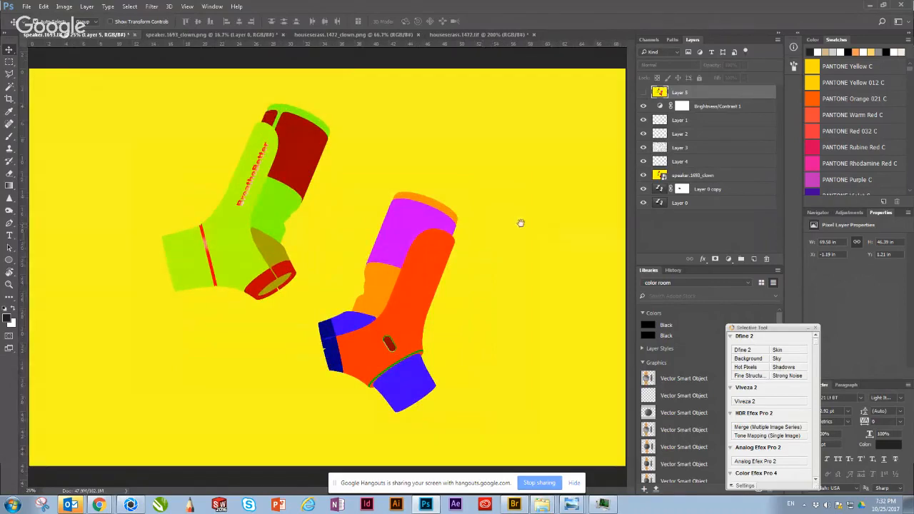
left_click(701, 177)
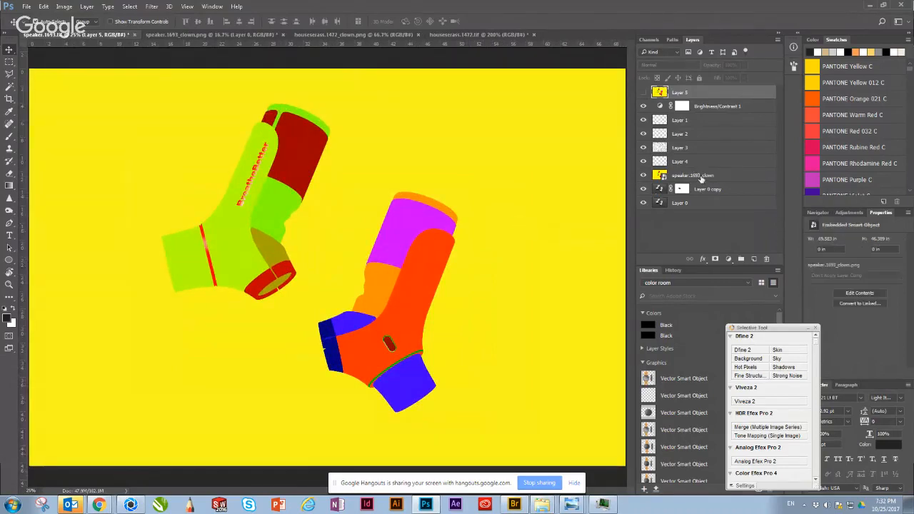
Step: Select the right inhaler's orange-red body region on the speaker.1693_clown layer with the Magic Wand, and hide that clown layer
key("w")
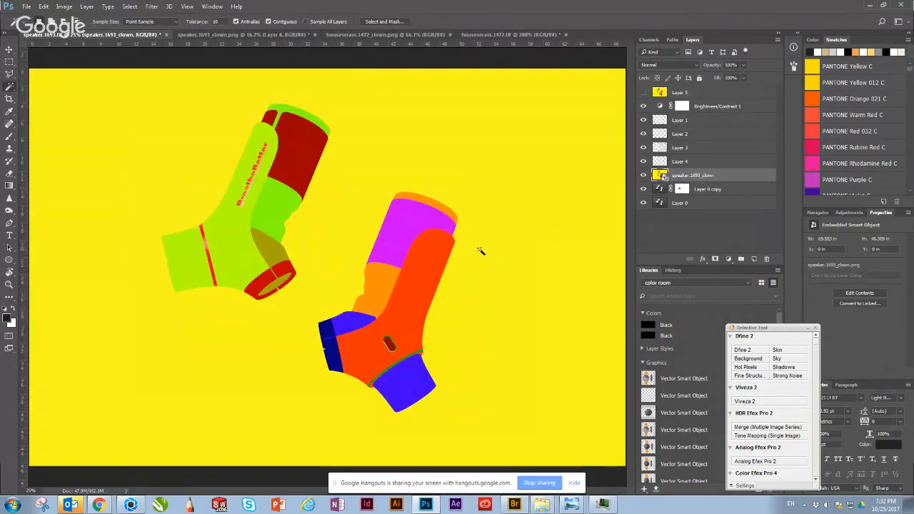
left_click(412, 296)
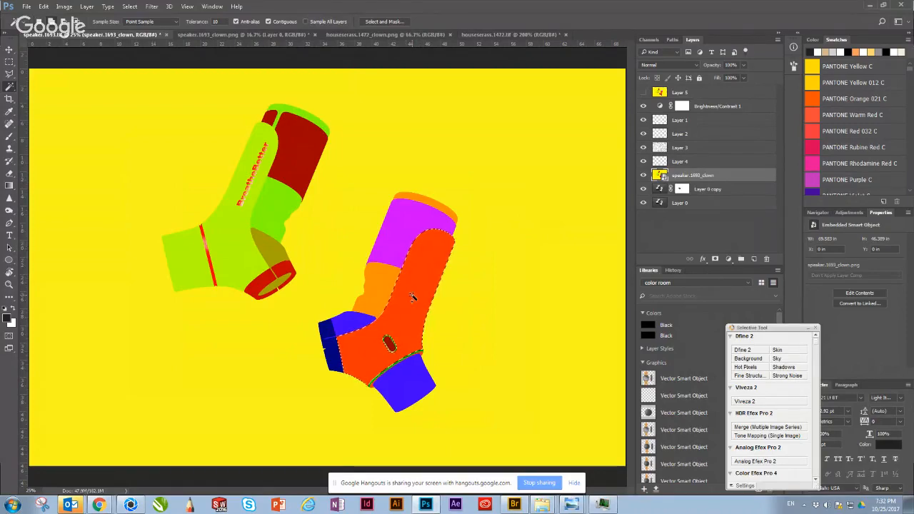
left_click(643, 176)
Step: Create a new layer above Layer 0 copy and fill the selected inhaler body with the dark foreground color
left_click(661, 190)
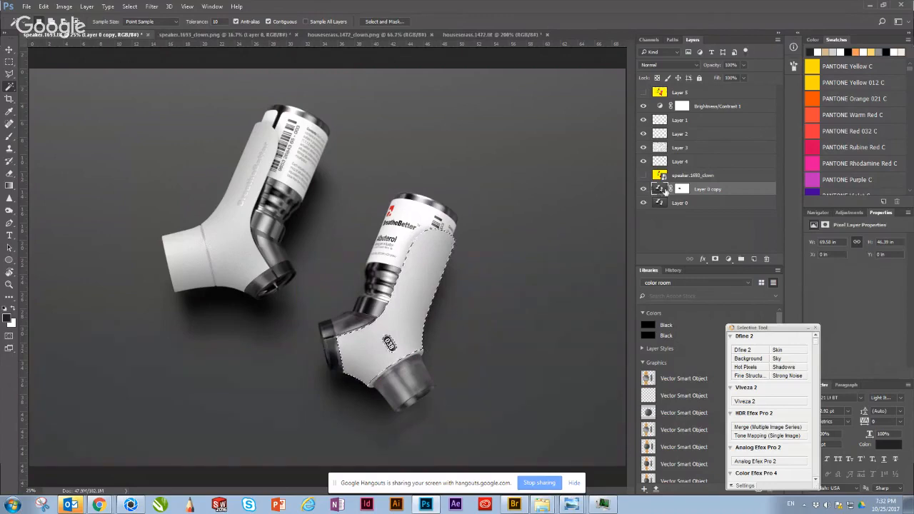
key("ctrl+shift+n")
key("Return")
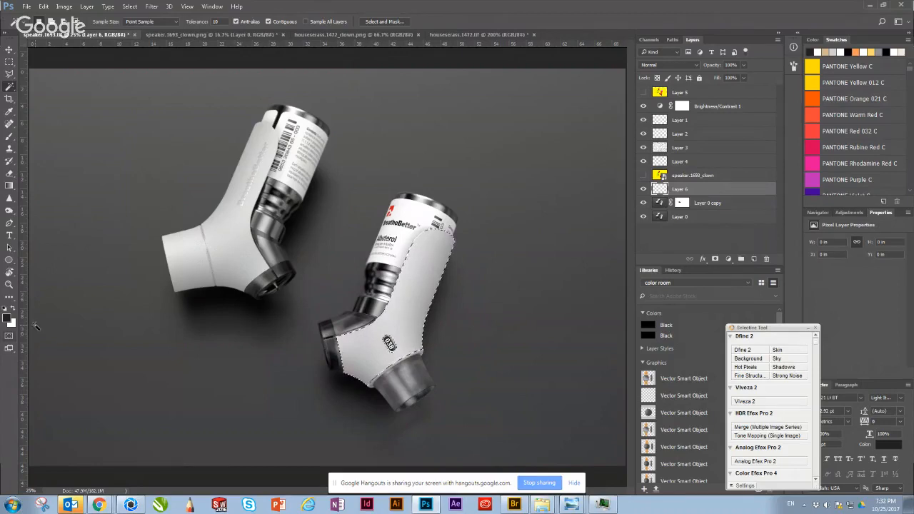
key("alt+BackSpace")
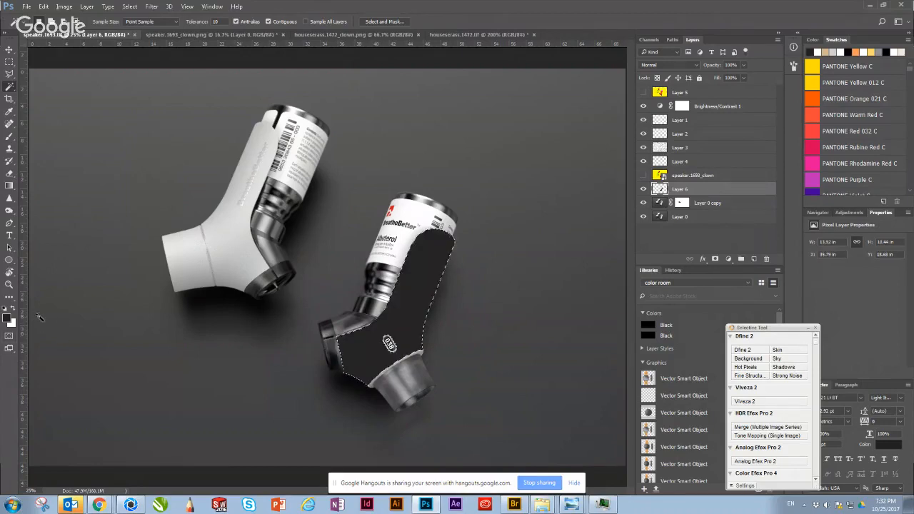
Step: Set the dark fill layer's opacity to 50% and deselect the inhaler body
key("v")
key("1")
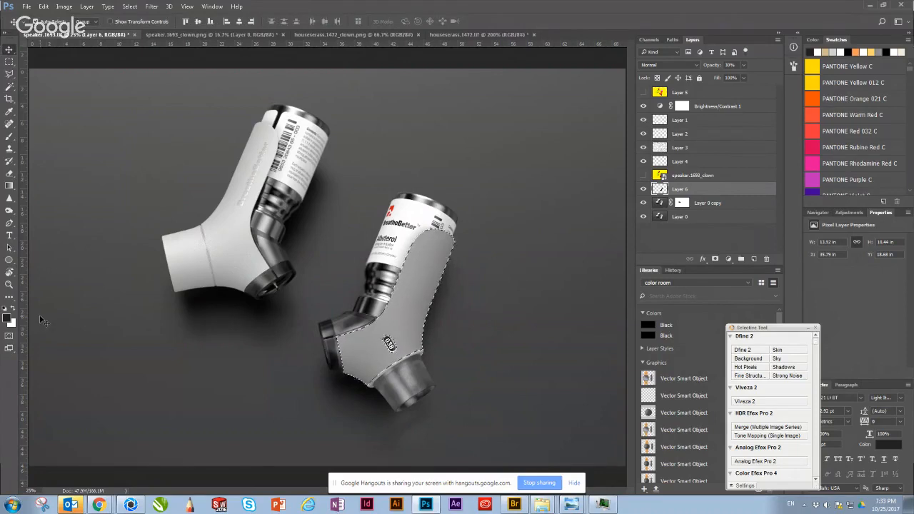
key("5")
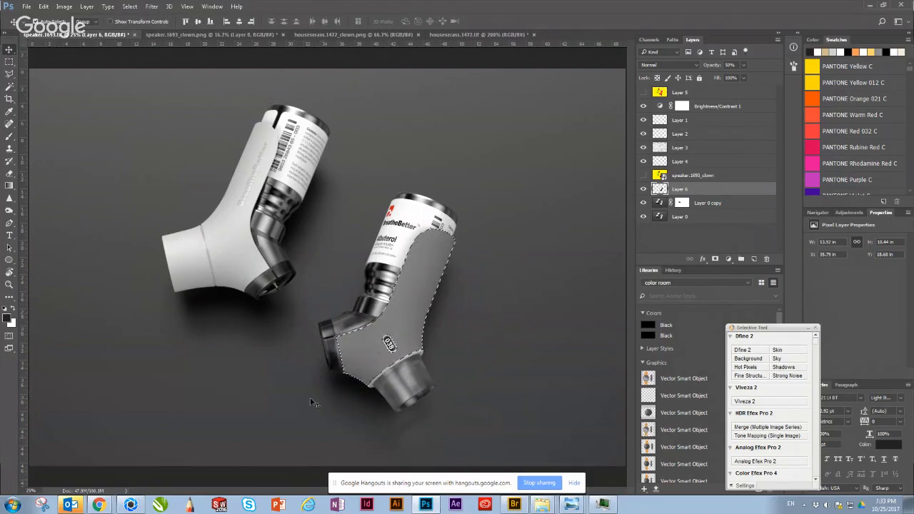
key("ctrl+d")
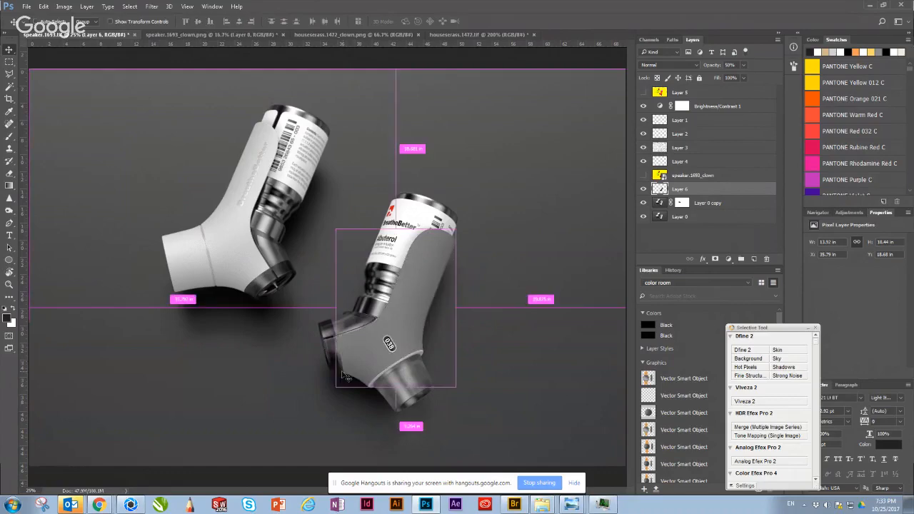
Step: Try the Dissolve, Color Burn and Multiply blend modes on the dark fill layer over the inhaler body
key("ctrl+1")
left_click_drag(463, 386, 287, 160)
left_click_drag(320, 287, 326, 241)
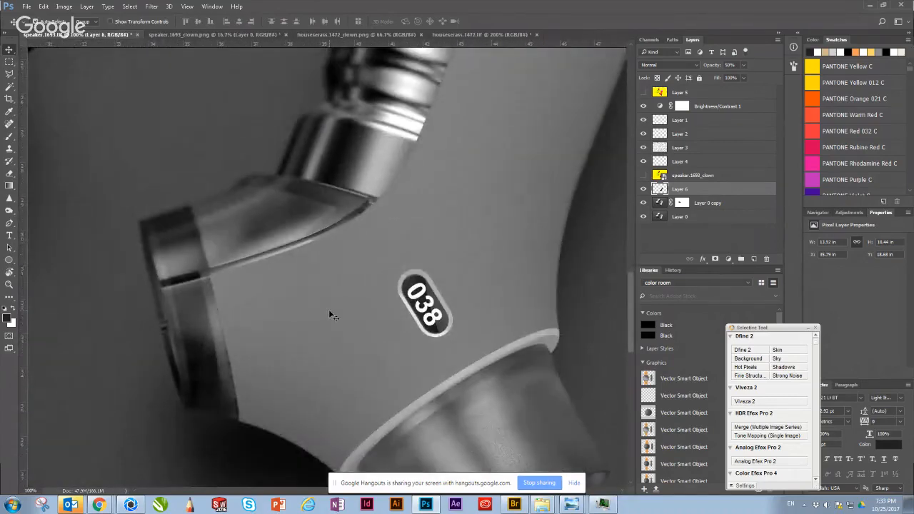
key("shift+alt+i")
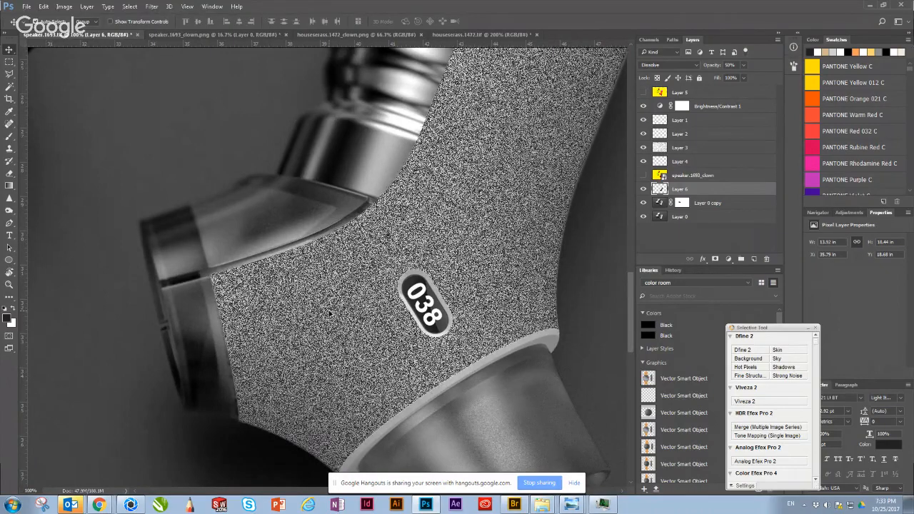
key("shift+alt+b")
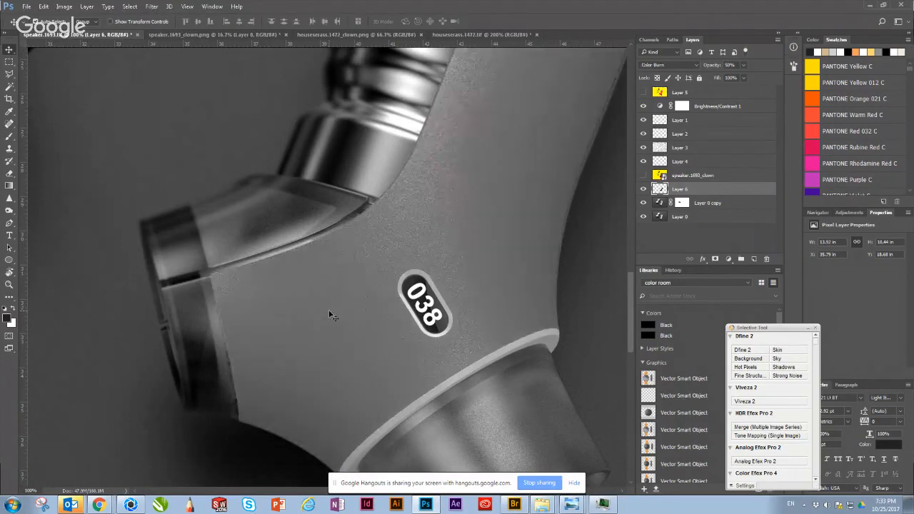
key("shift+plus")
key("shift+minus")
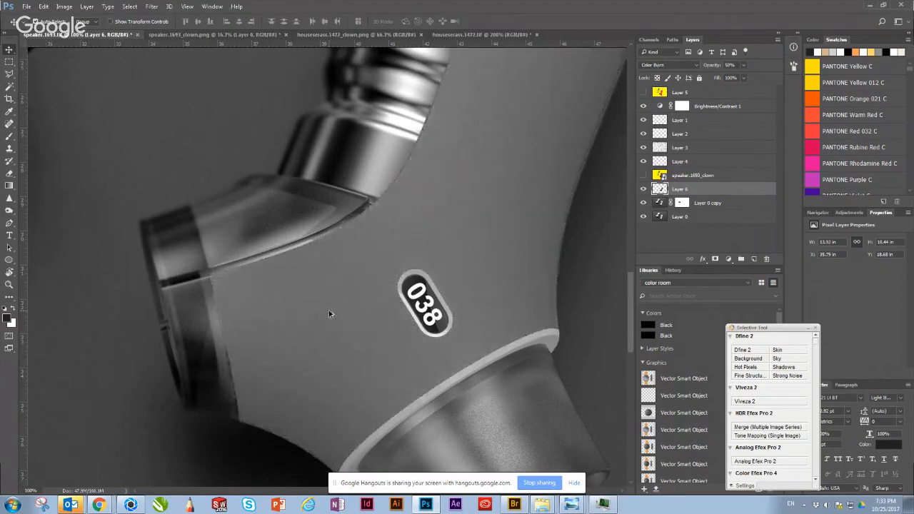
left_click(665, 65)
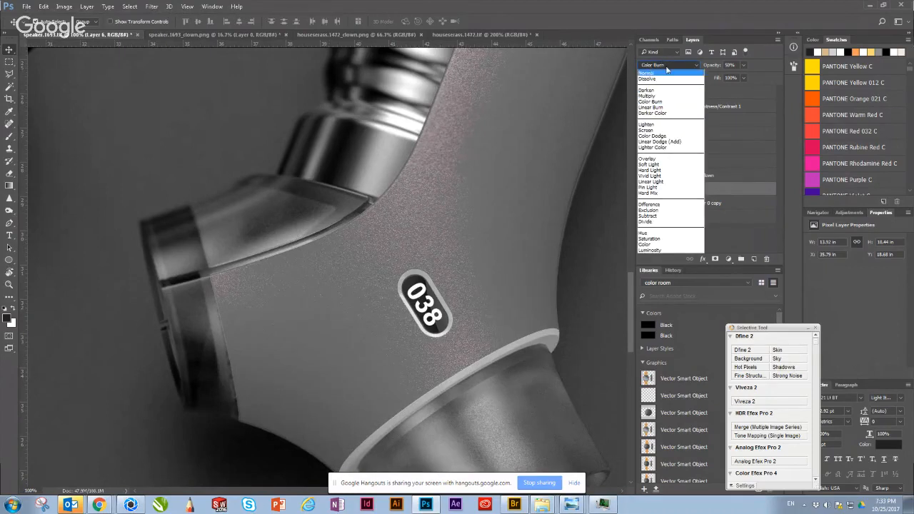
left_click(652, 97)
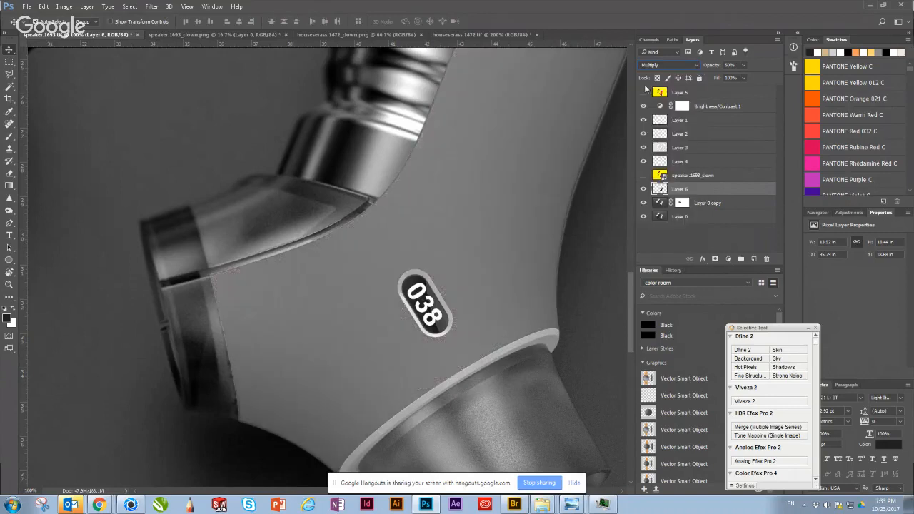
Step: Set the dark fill layer's blend mode to Overlay
left_click(660, 65)
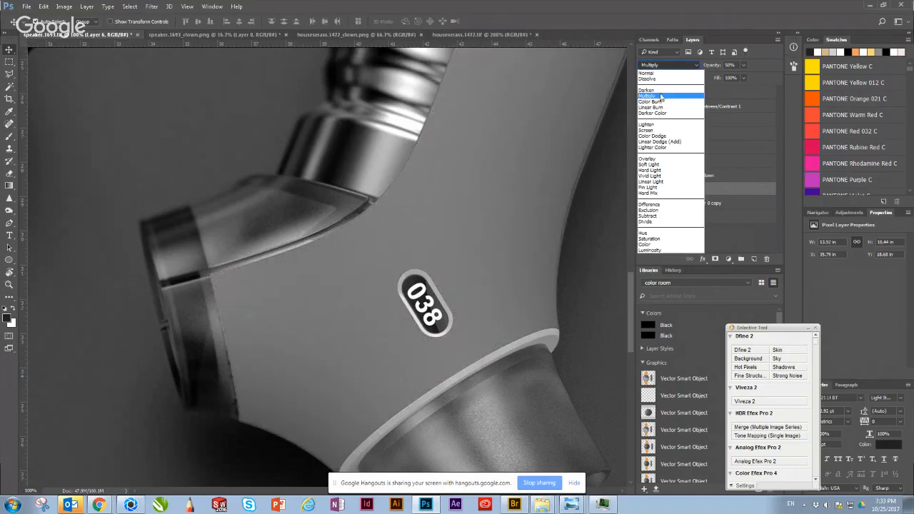
left_click(666, 159)
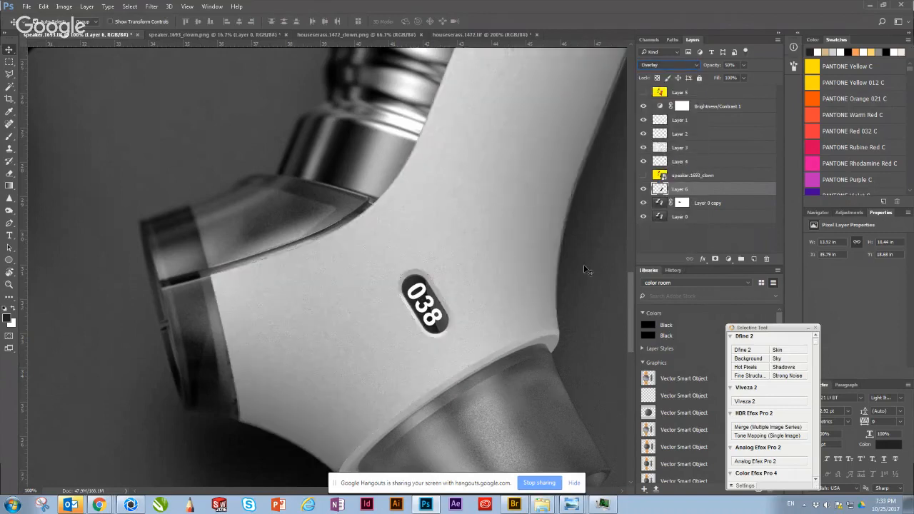
key("ctrl+minus")
key("ctrl+minus")
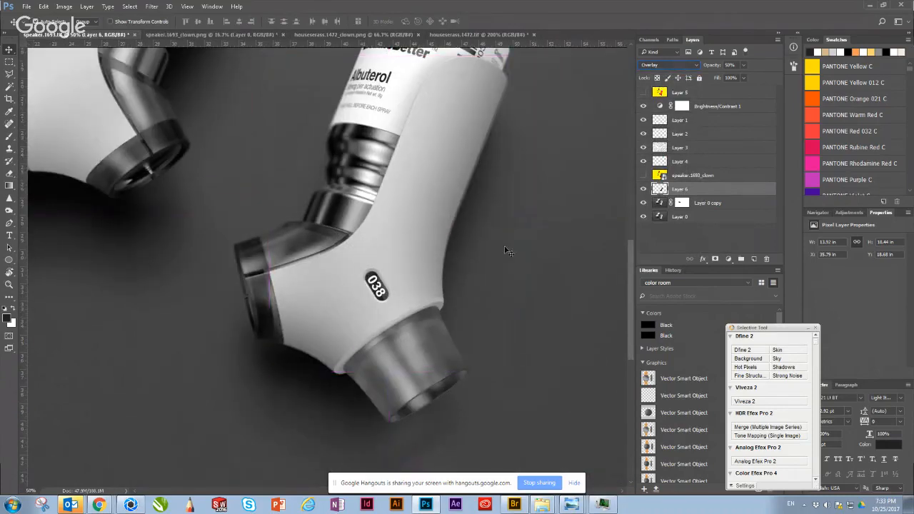
left_click_drag(428, 223, 457, 263)
key("ctrl+z")
left_click(660, 65)
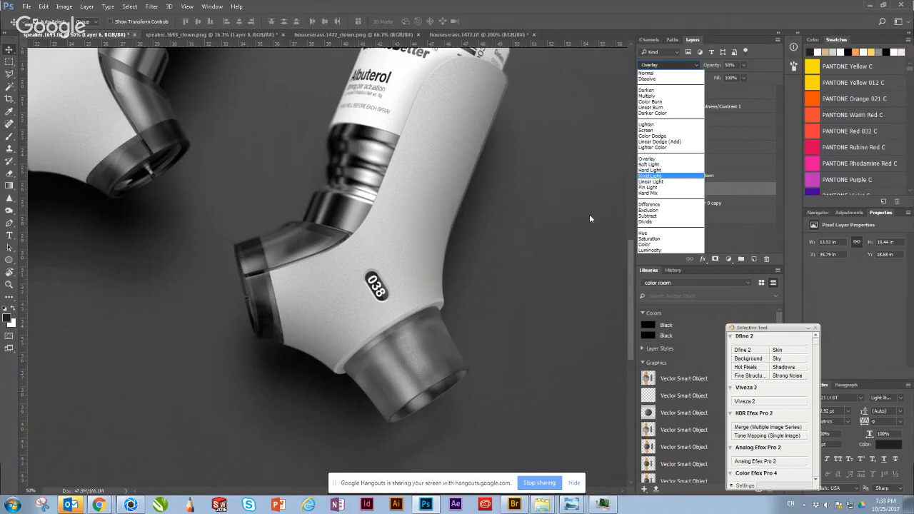
left_click(533, 240)
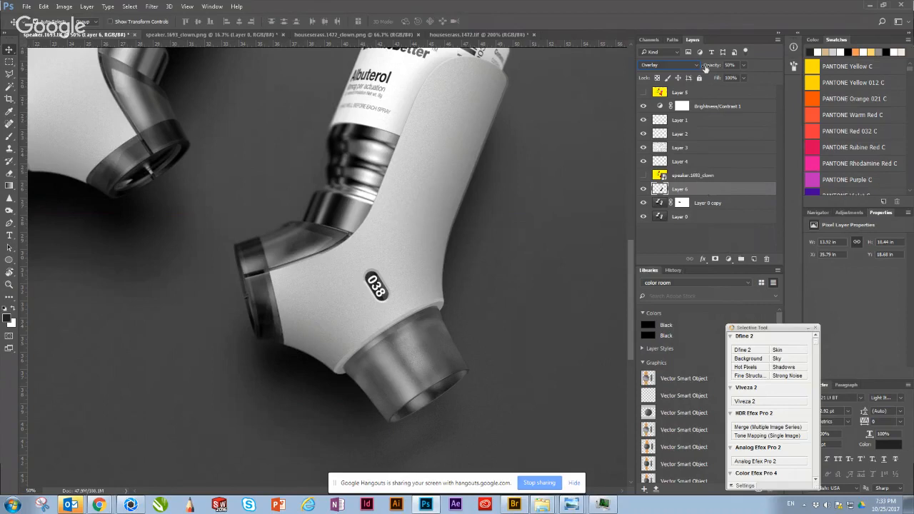
Step: Set the Overlay fill layer's opacity to 100%, and select the Layer 0 copy layer
left_click(738, 66)
type("3")
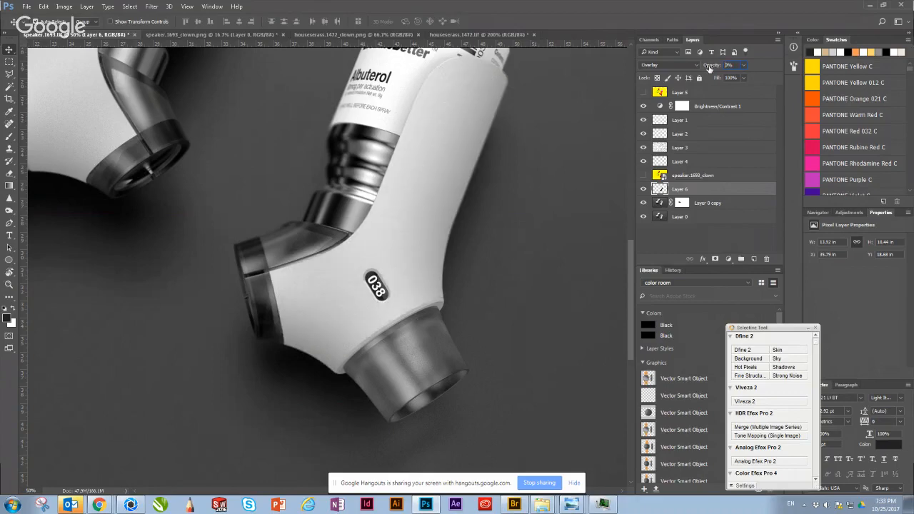
type("100")
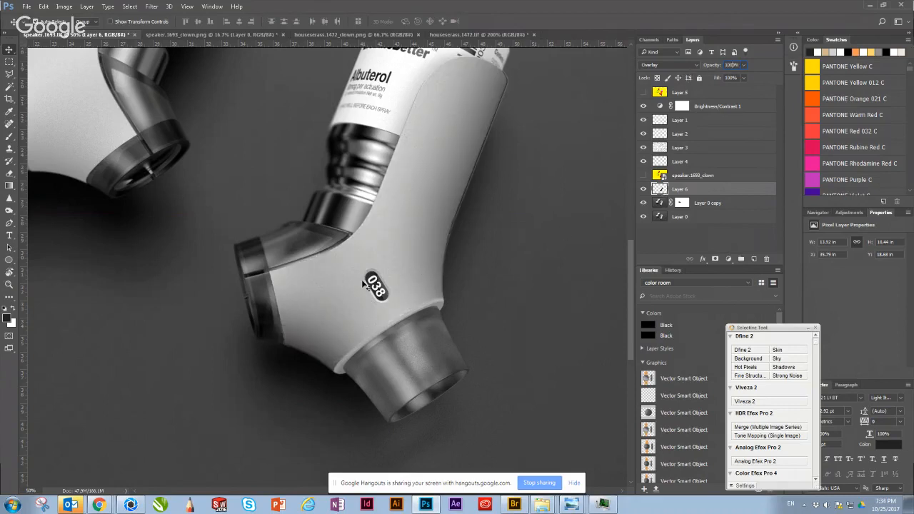
left_click(391, 140)
left_click(443, 190)
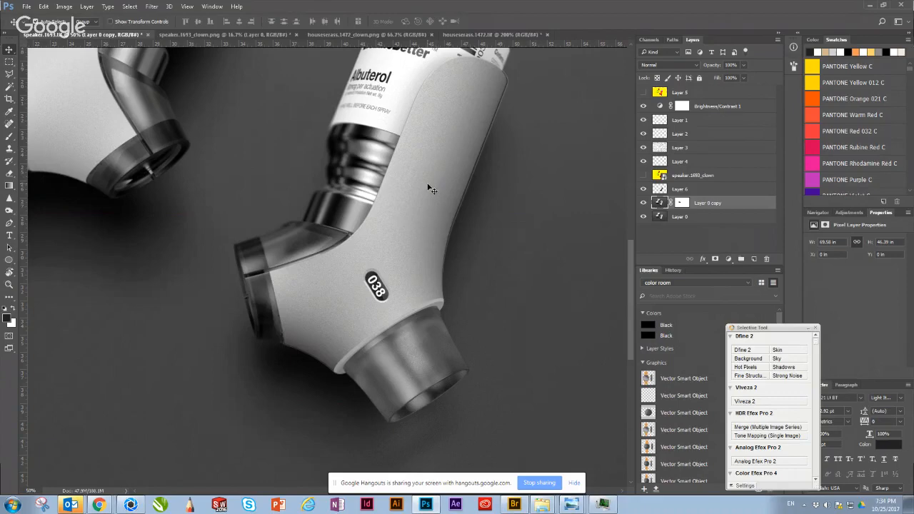
left_click_drag(313, 159, 405, 368)
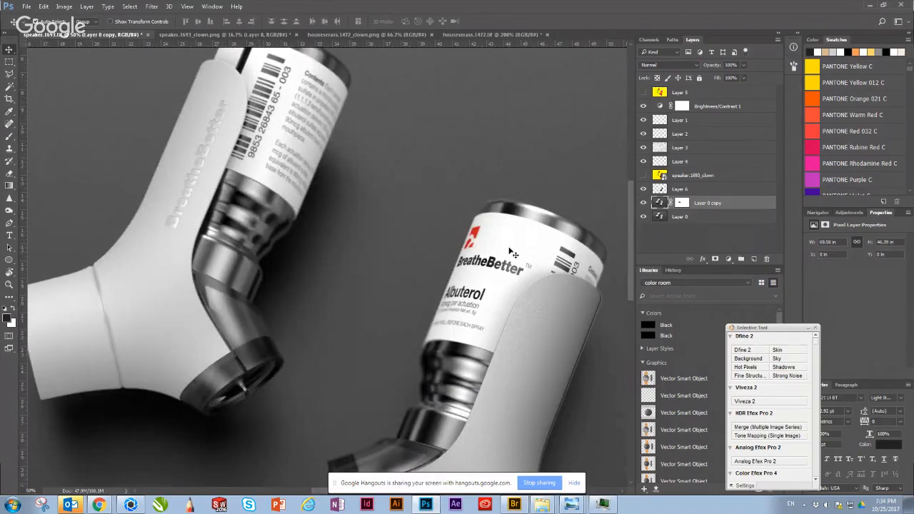
scroll(467, 306, "down", 1)
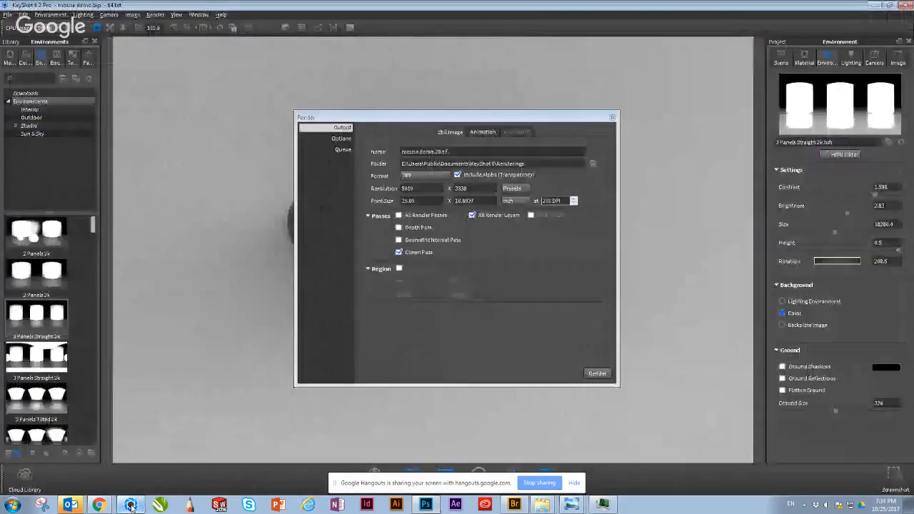
Step: Switch to KeyShot, open the render queue and move the Render dialog away from the mouse model
left_click(130, 505)
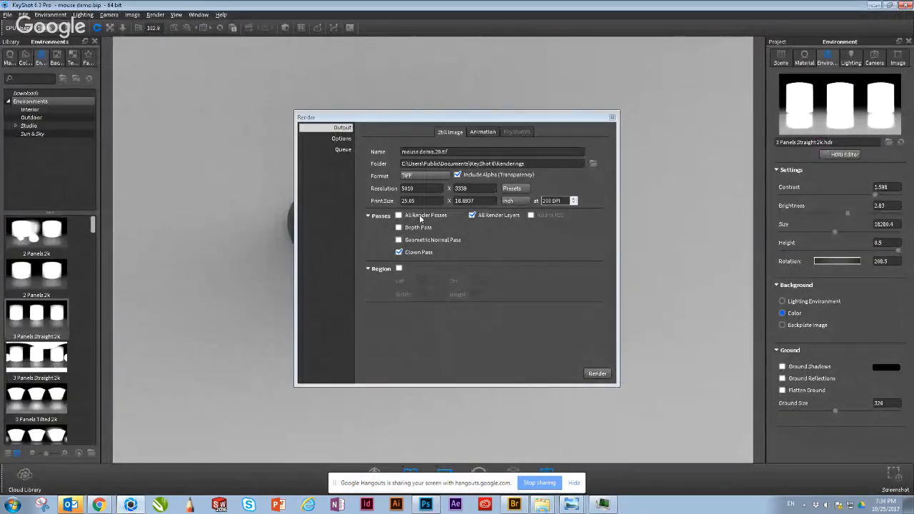
left_click(341, 139)
left_click(344, 149)
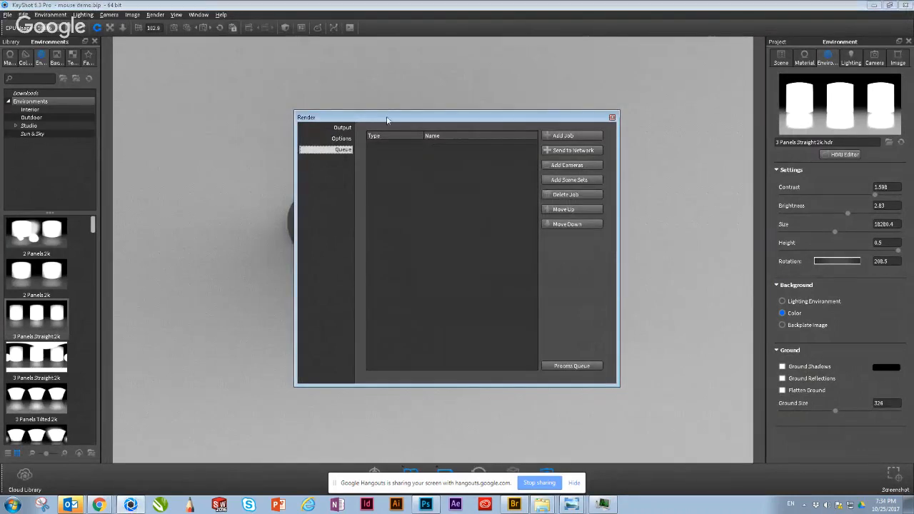
left_click_drag(387, 119, 375, 111)
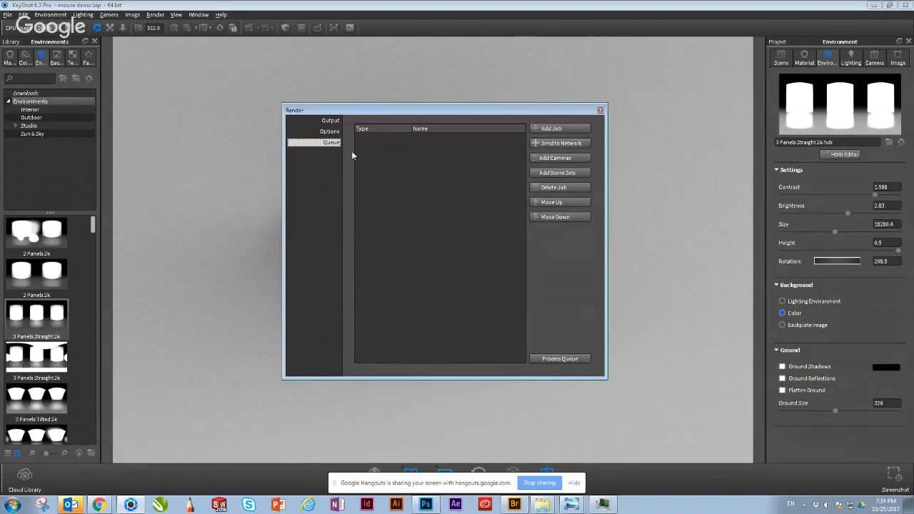
left_click_drag(372, 109, 265, 66)
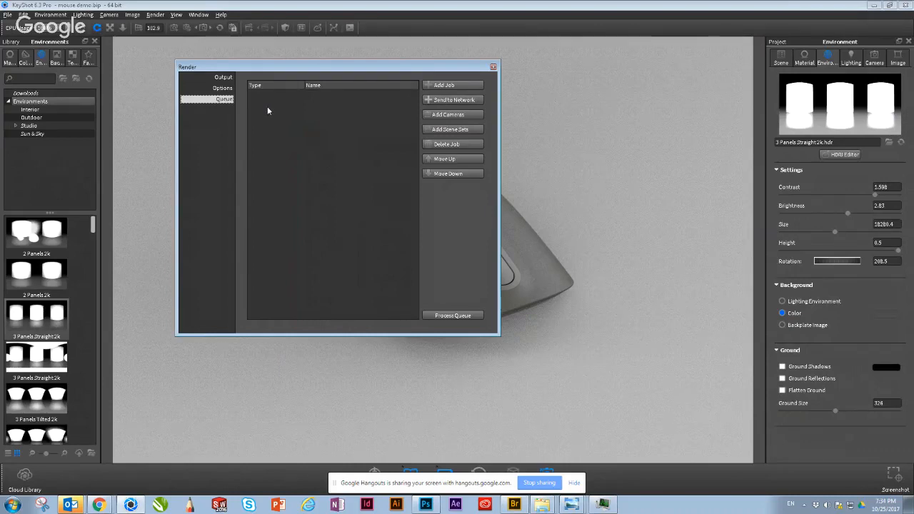
Step: Add the current view of the mouse to the render queue as a job, ignoring the missing texture files
left_click(453, 85)
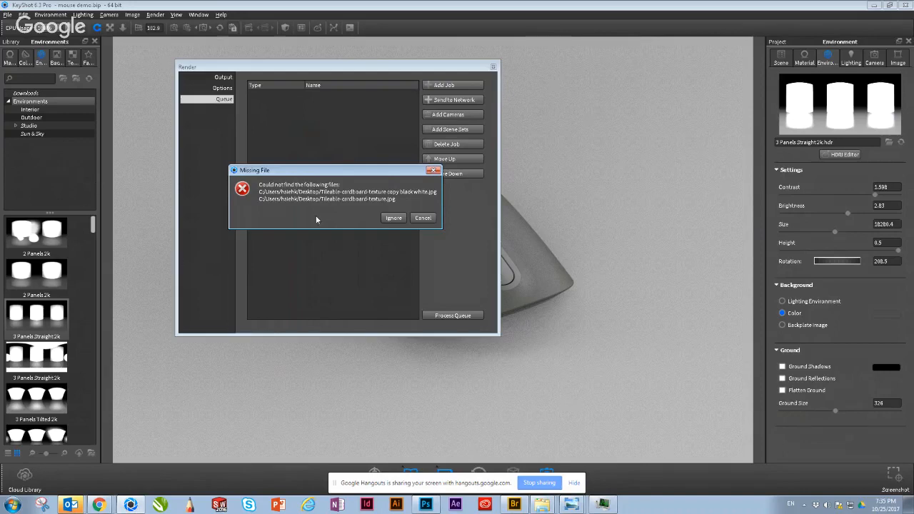
left_click(394, 217)
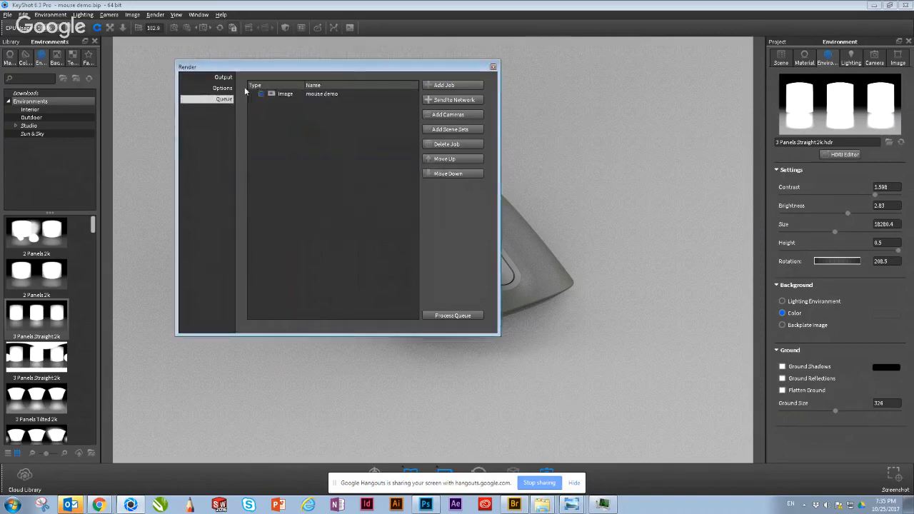
mouse_move(263, 92)
Step: Move the Render dialog off the model and orbit the camera to a low side view of the mouse
left_click(542, 139)
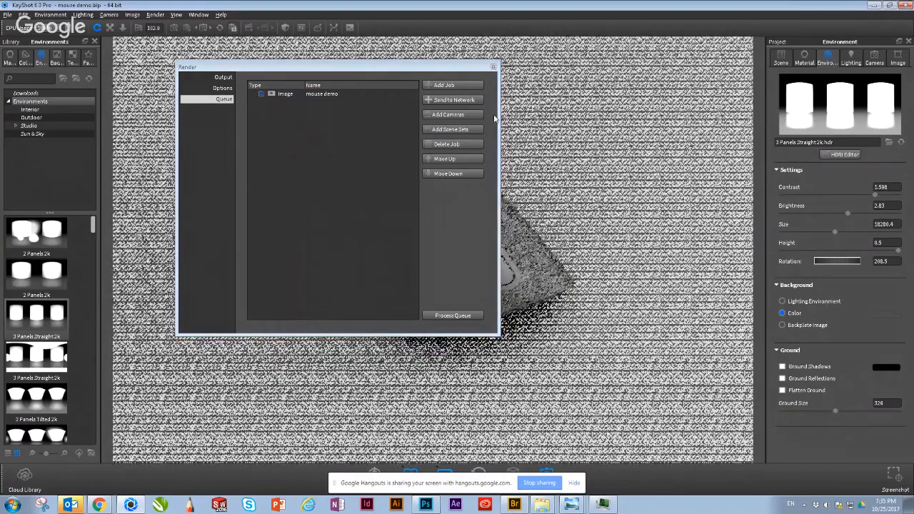
left_click_drag(428, 66, 648, 235)
left_click_drag(347, 245, 274, 113)
middle_click_drag(274, 113, 430, 55)
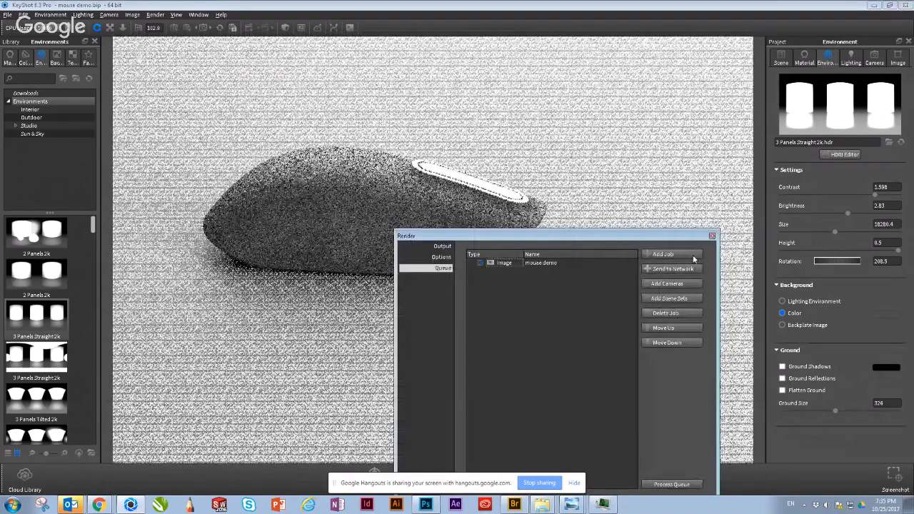
Step: Add the side view of the mouse to the render queue as a second job, ignoring missing textures, and reposition the Render dialog
left_click(691, 255)
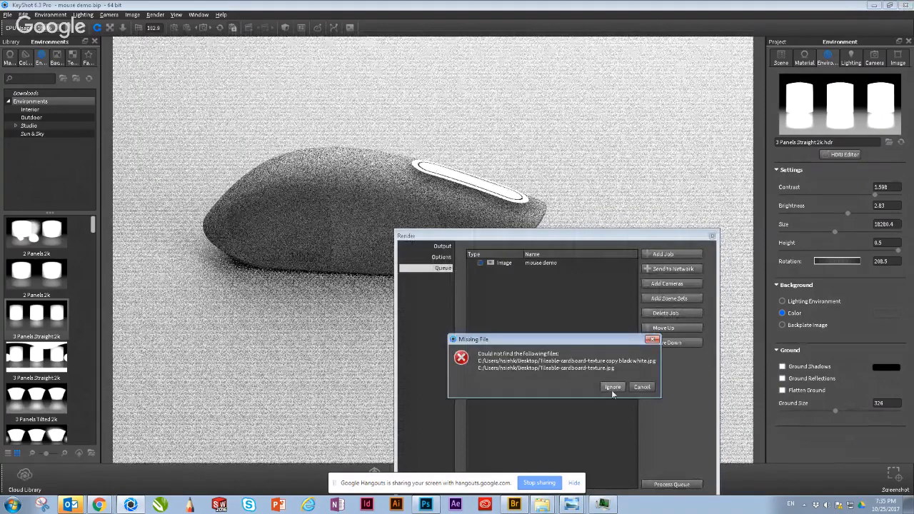
left_click(613, 387)
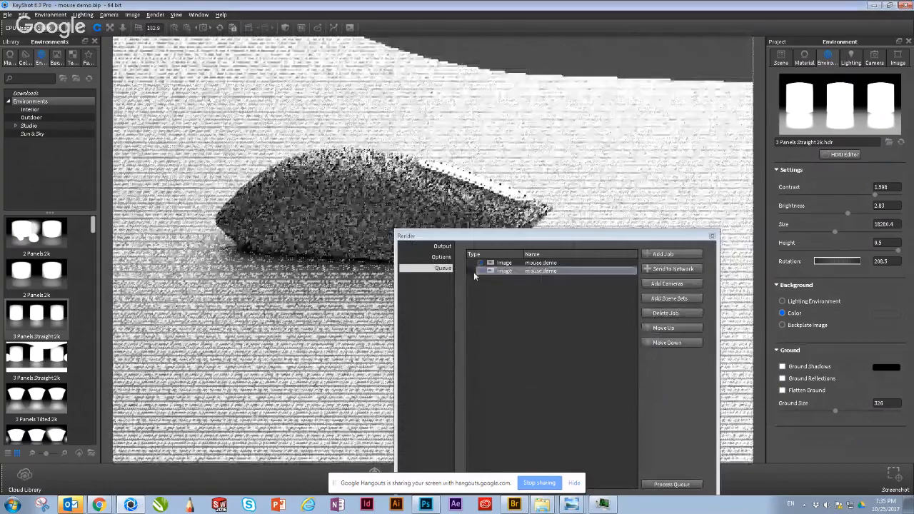
mouse_move(501, 268)
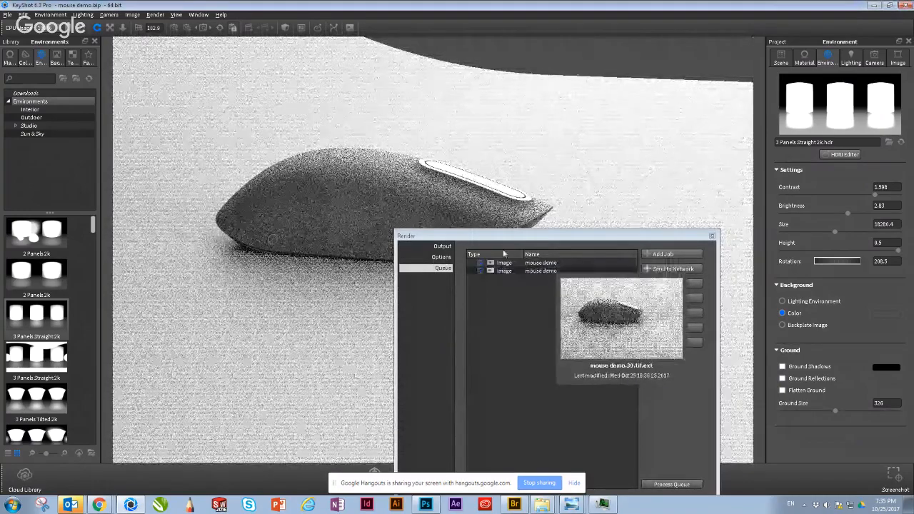
left_click_drag(505, 237, 491, 114)
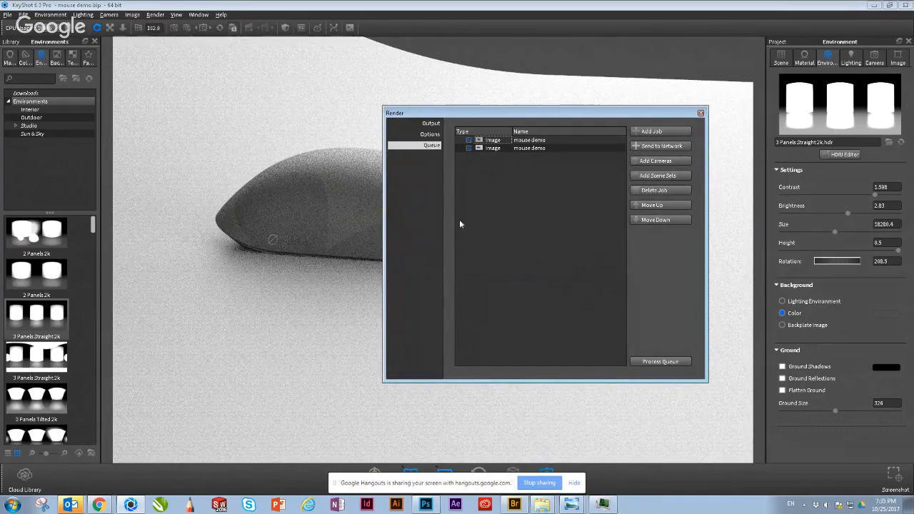
left_click_drag(236, 264, 280, 228)
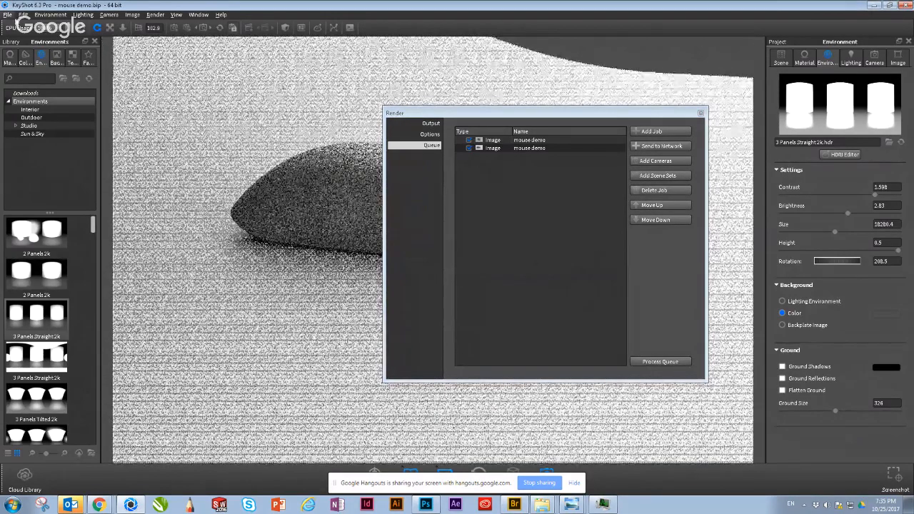
left_click(7, 14)
left_click(295, 257)
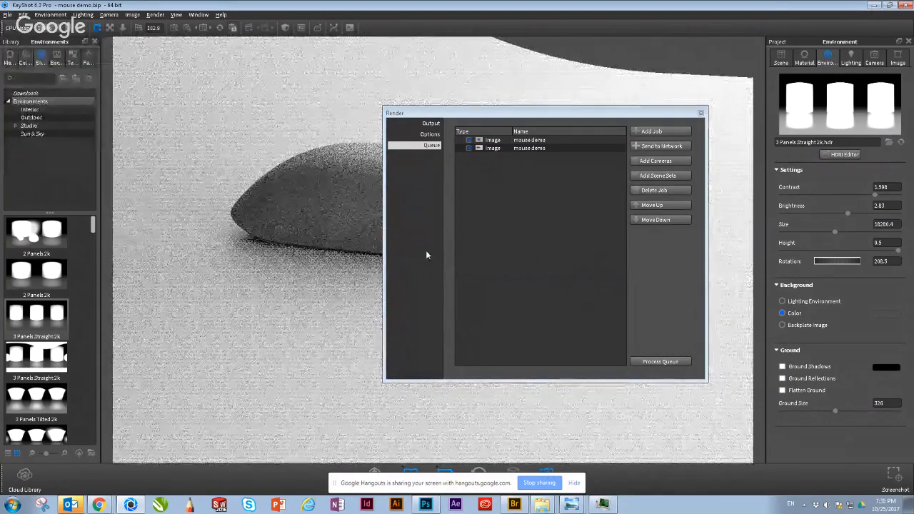
Step: Return to the render output settings and set the still image format to PSD
left_click(429, 123)
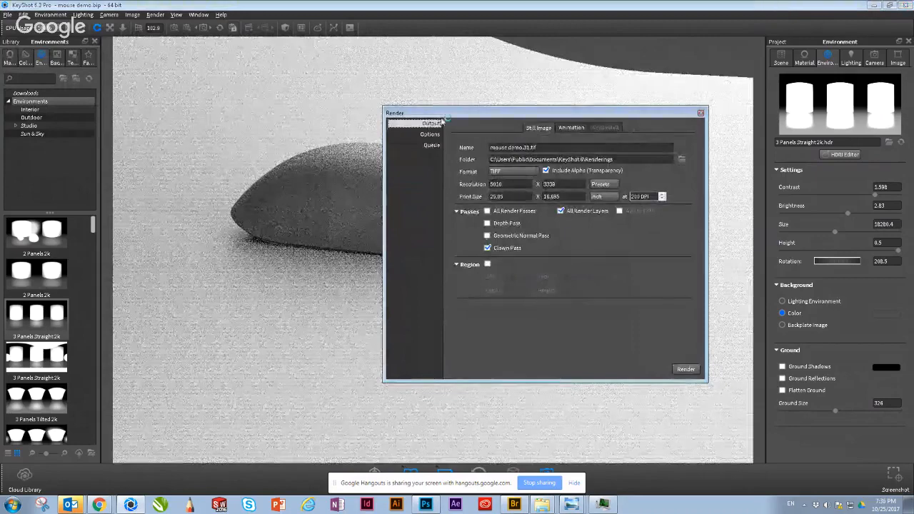
left_click_drag(440, 115, 410, 119)
left_click(492, 175)
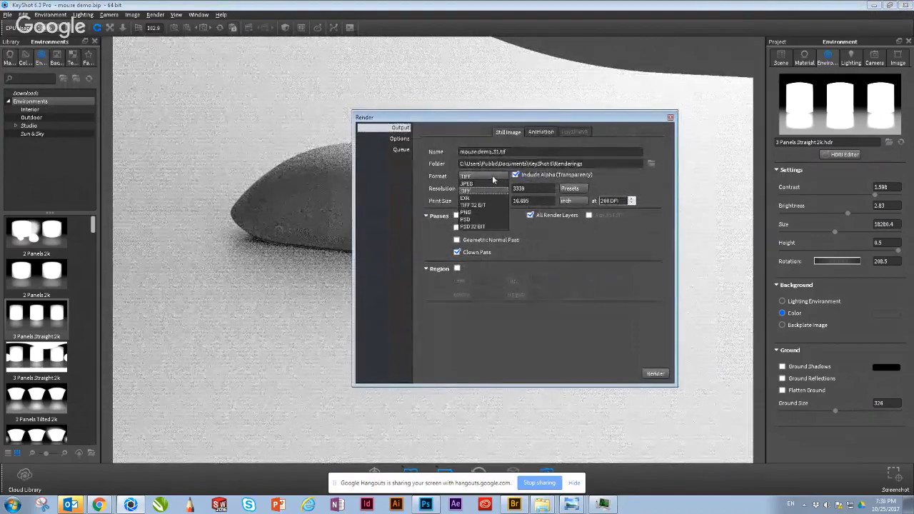
left_click(486, 221)
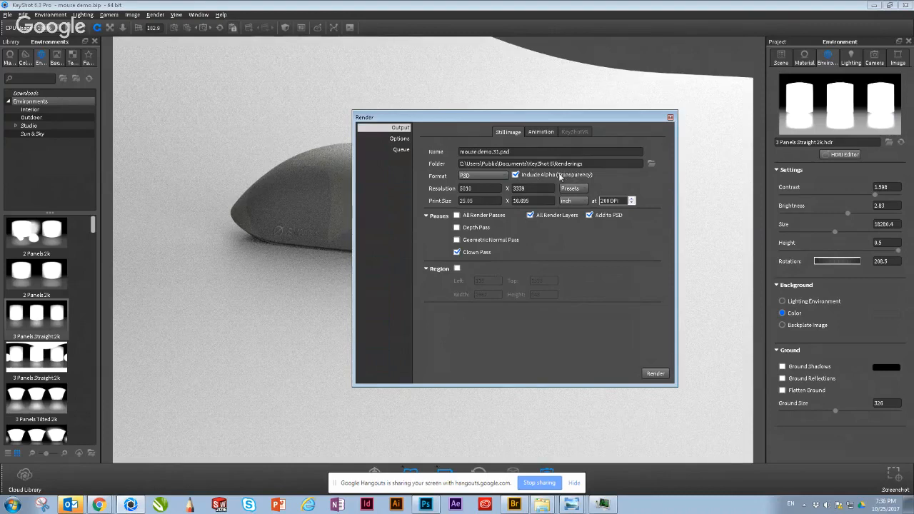
Step: Hide the Backdrop Ramp #1 model in the scene tree
left_click(275, 297)
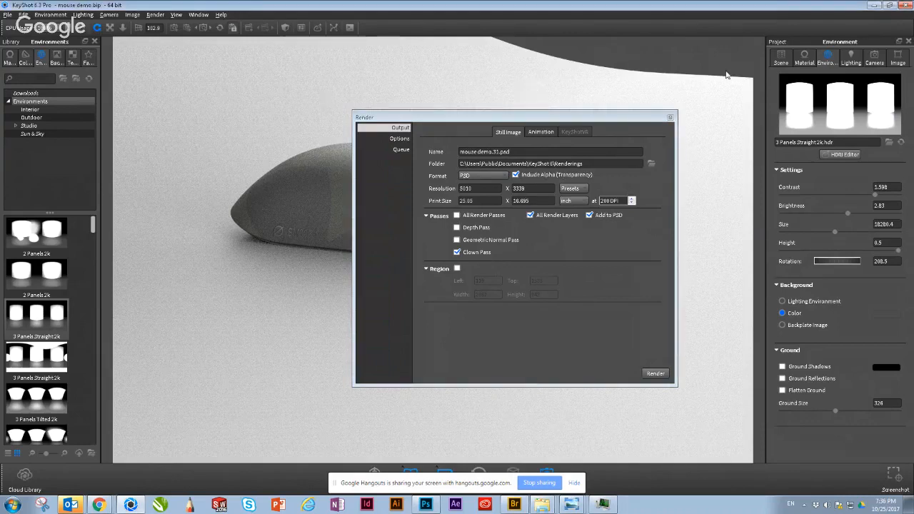
left_click(782, 57)
left_click(711, 81)
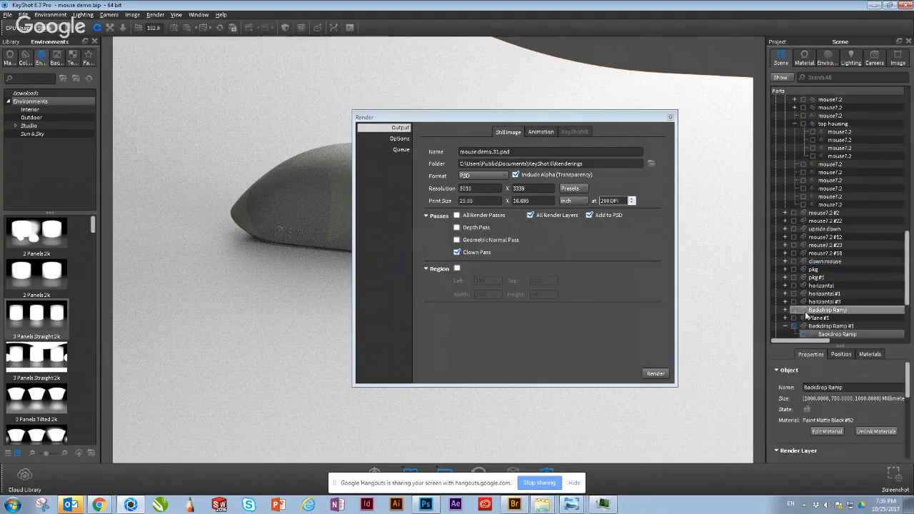
left_click(794, 326)
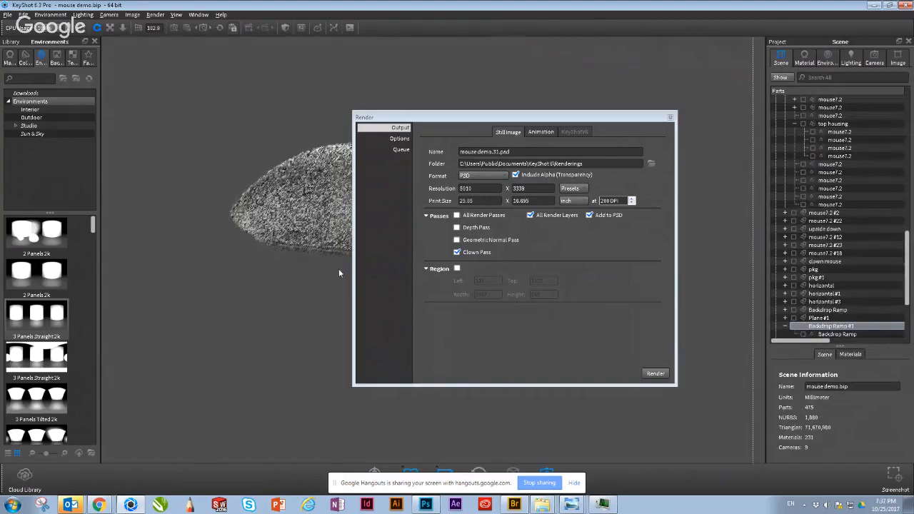
Step: Orbit to a zoomed-out view of the mouse's underside and start adding that view to the render queue as a third job
left_click_drag(339, 270, 321, 168)
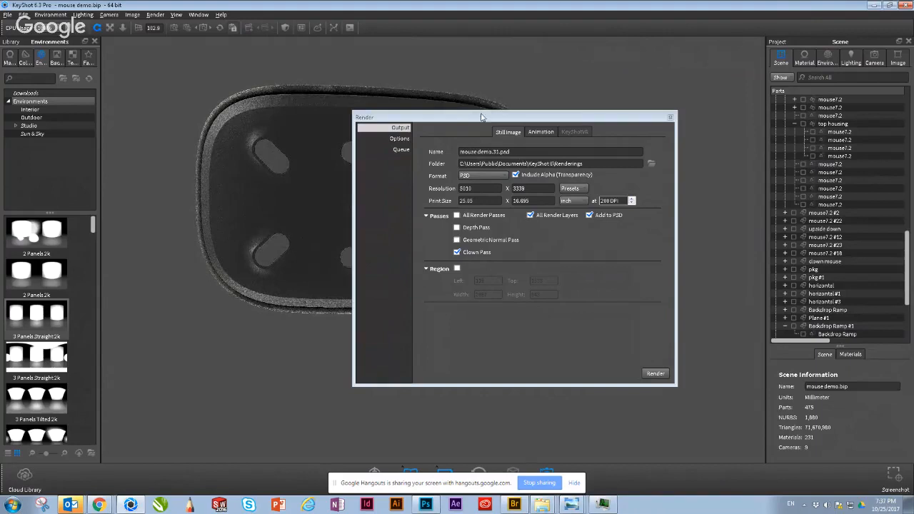
left_click_drag(482, 119, 645, 158)
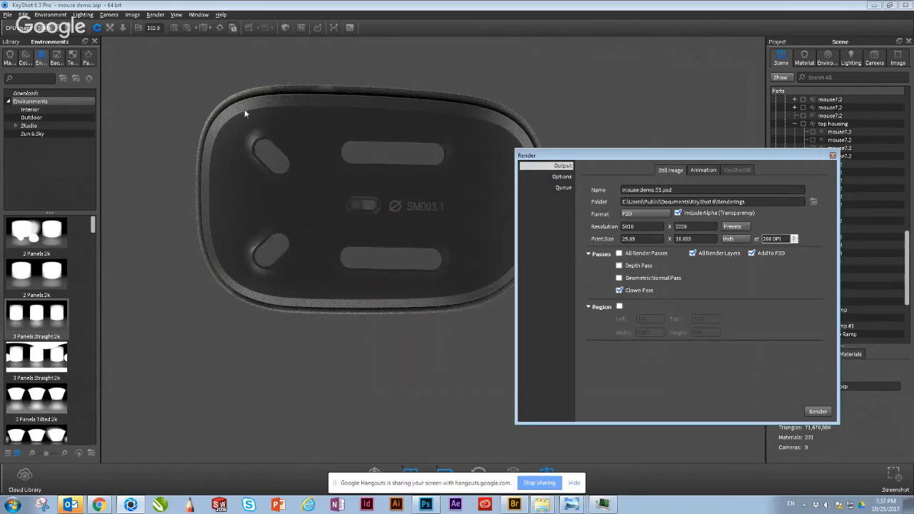
scroll(244, 110, "down", 1)
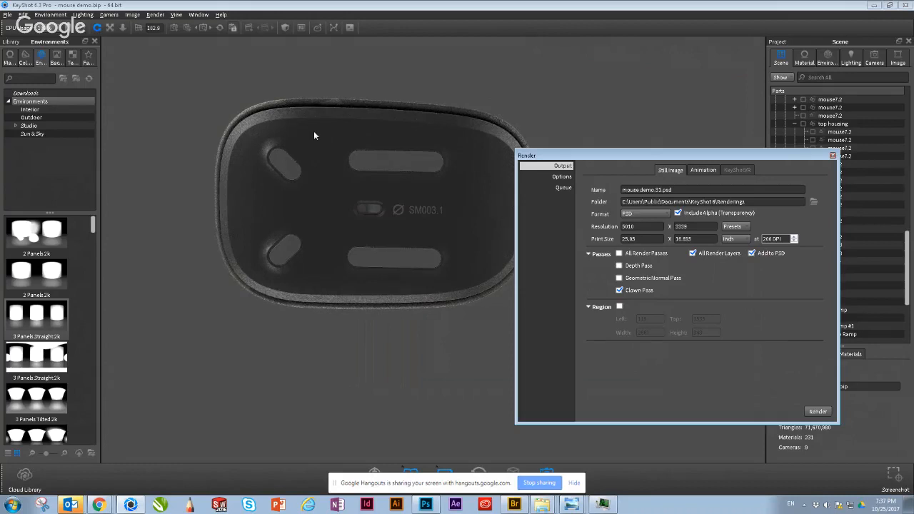
left_click(565, 188)
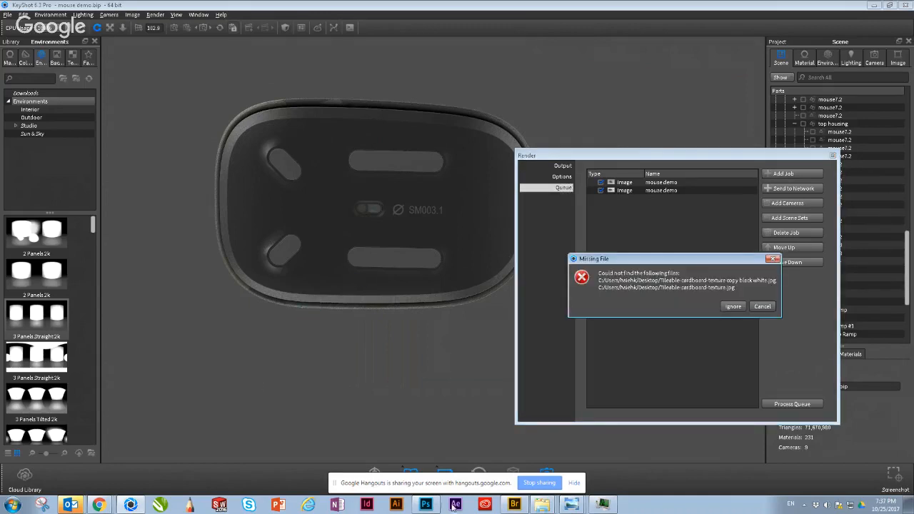
Step: Switch to File Explorer and open divecase + Unit.39.psd in Photoshop from the Review 1.0 subfolder of Virb Pro Render
mouse_move(534, 507)
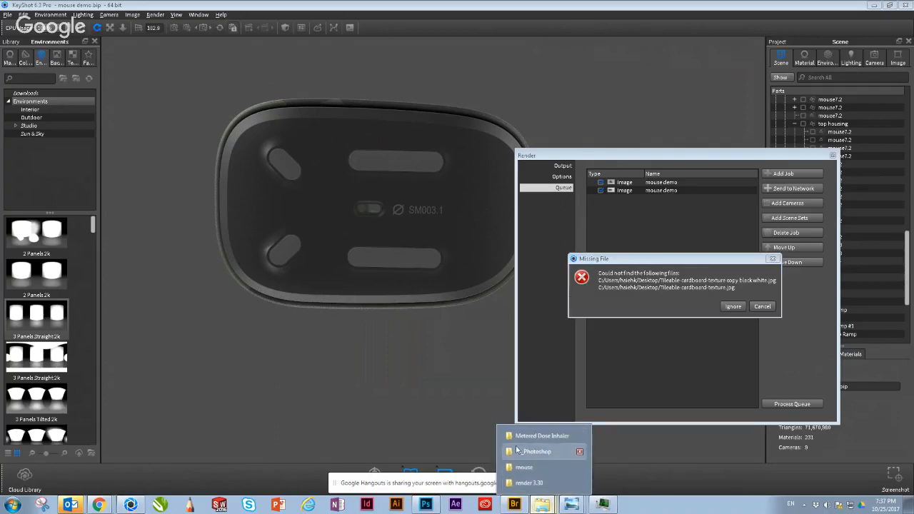
left_click(529, 483)
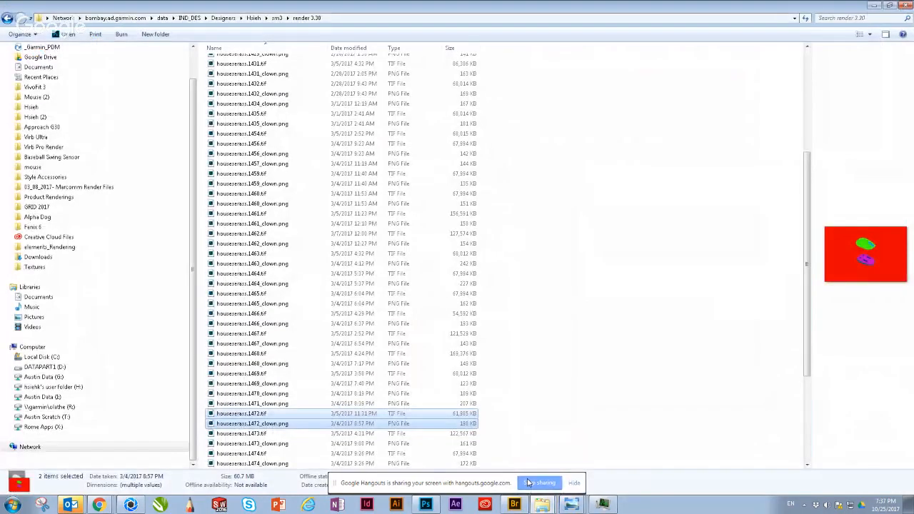
left_click(347, 274)
scroll(343, 291, "up", 6)
left_click(61, 149)
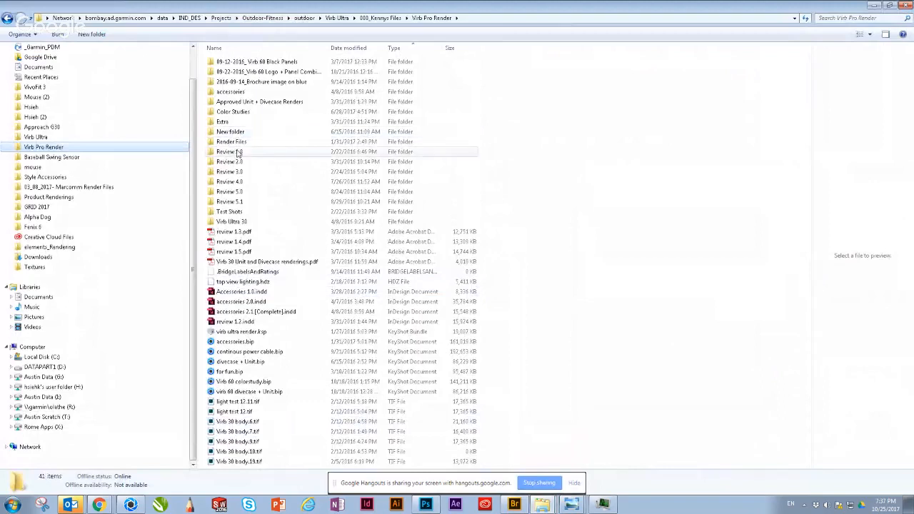
double_click(235, 156)
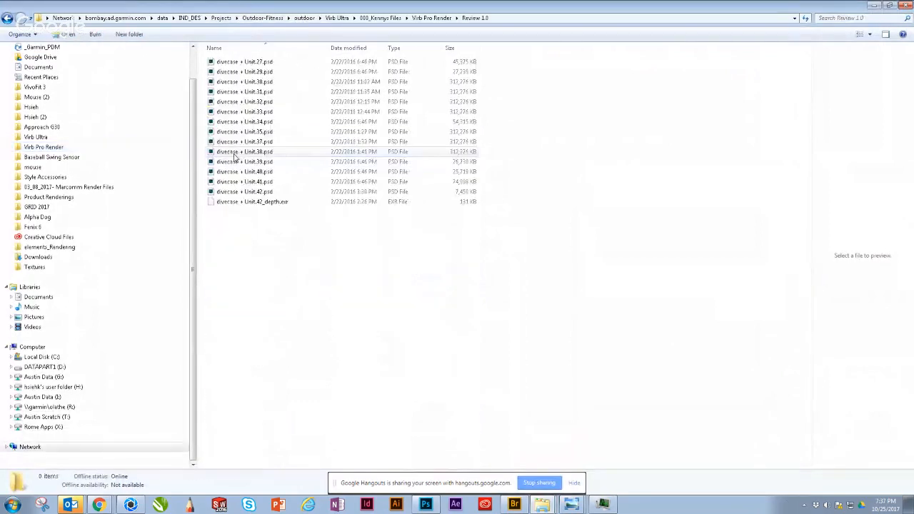
left_click(235, 154)
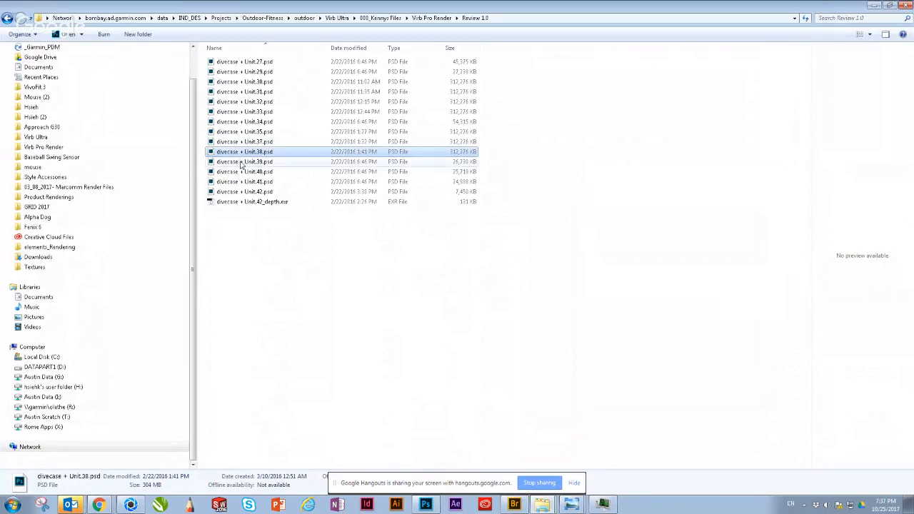
double_click(239, 163)
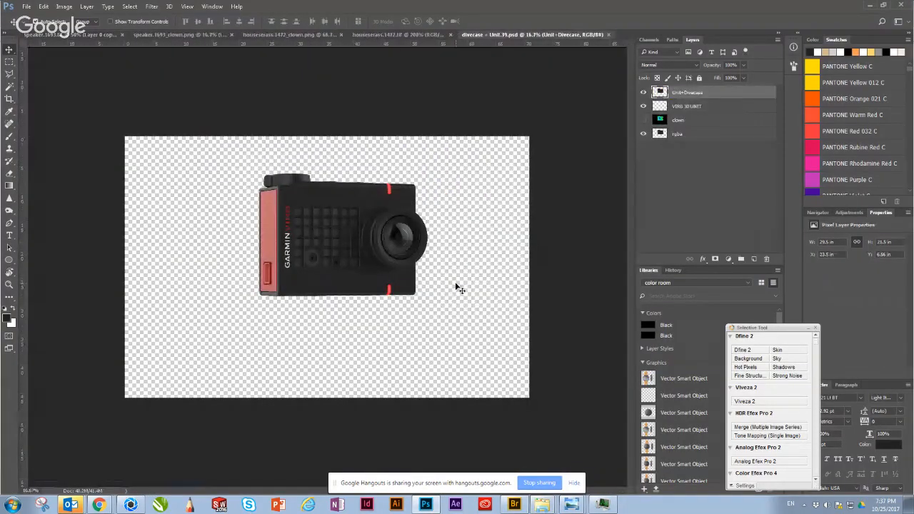
Step: Move the Unit+Divecase layer down and to the left and hide it, then try shifting the rgba layer and undo that shift
left_click_drag(332, 272, 306, 324)
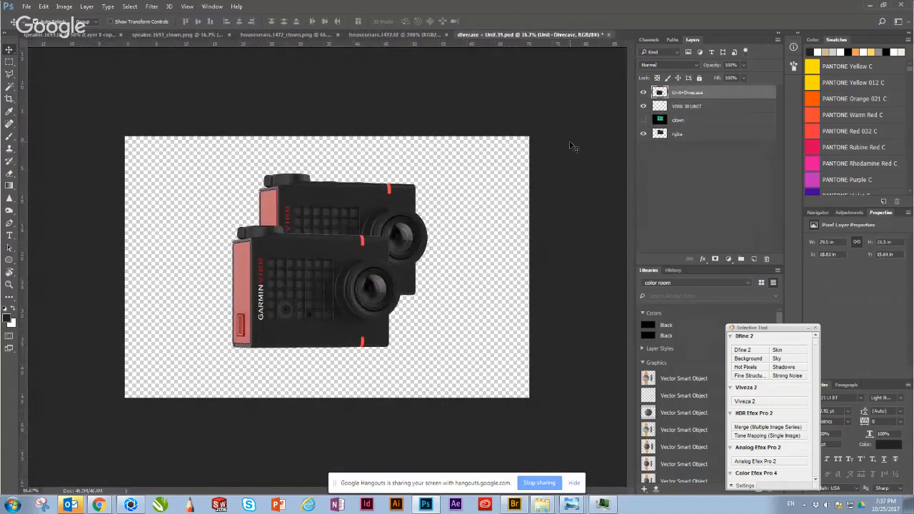
left_click(643, 92)
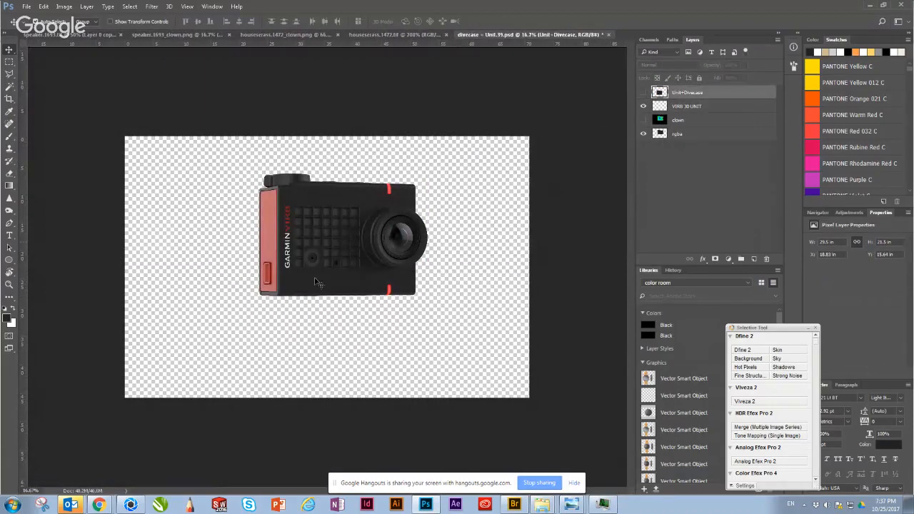
mouse_move(305, 245)
left_mouse_down()
mouse_move(405, 276)
mouse_move(355, 230)
mouse_move(250, 266)
mouse_move(312, 266)
mouse_move(288, 245)
left_mouse_up()
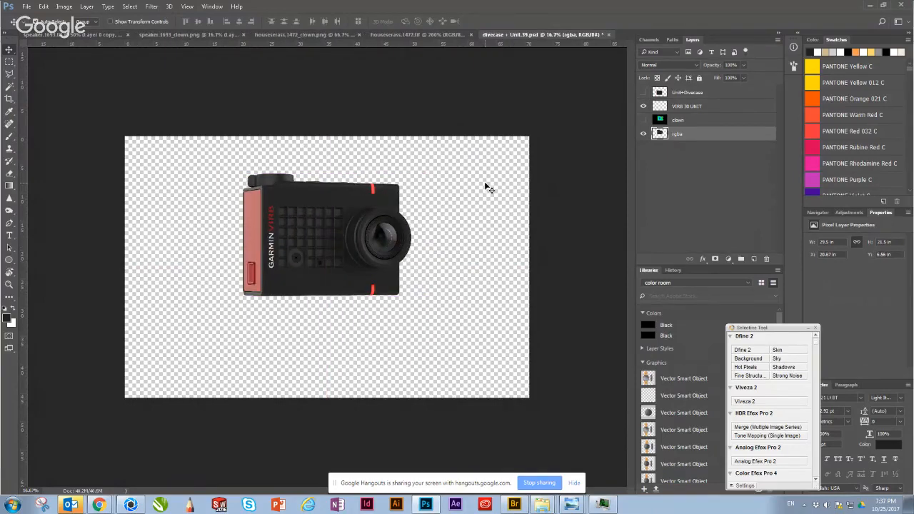
key("ctrl+z")
Step: Show the clown layer, enlarge the view and toggle the layer to compare it with the rendered camera
left_click(643, 119)
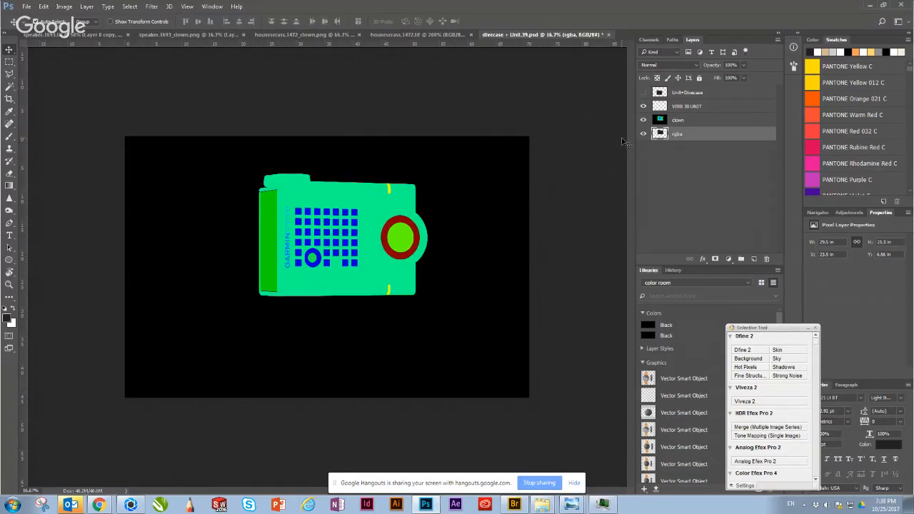
key("ctrl+plus")
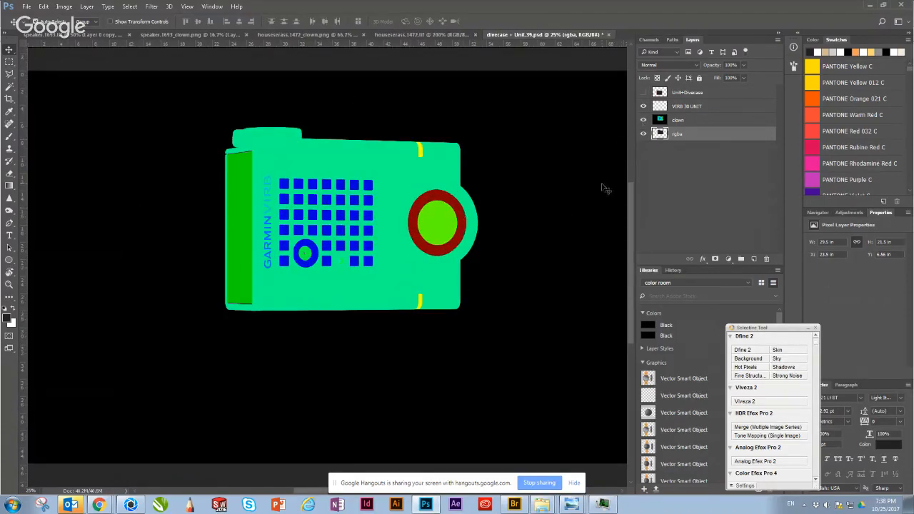
left_click(643, 120)
left_click(643, 120)
Step: Select the light green lens area on the clown layer with the Magic Wand, hide that layer, and copy the area from rgba to a new layer
key("w")
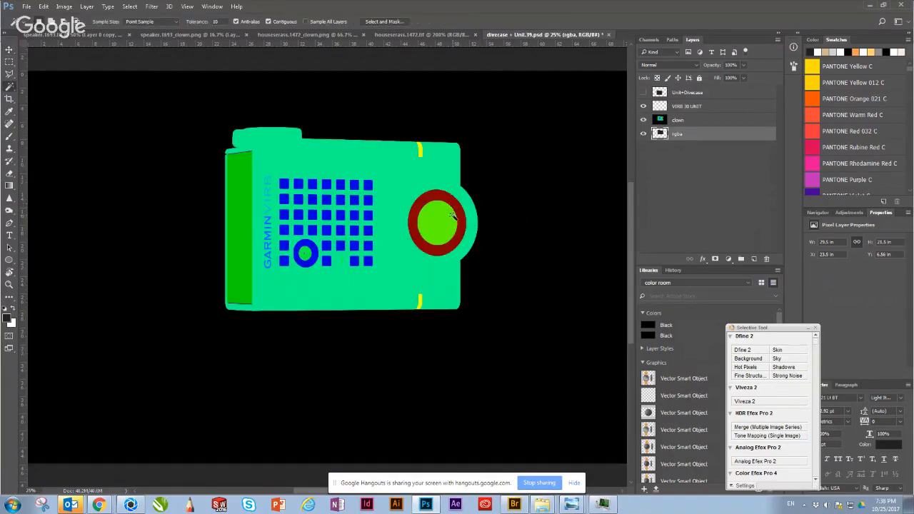
left_click(684, 120)
left_click(425, 229)
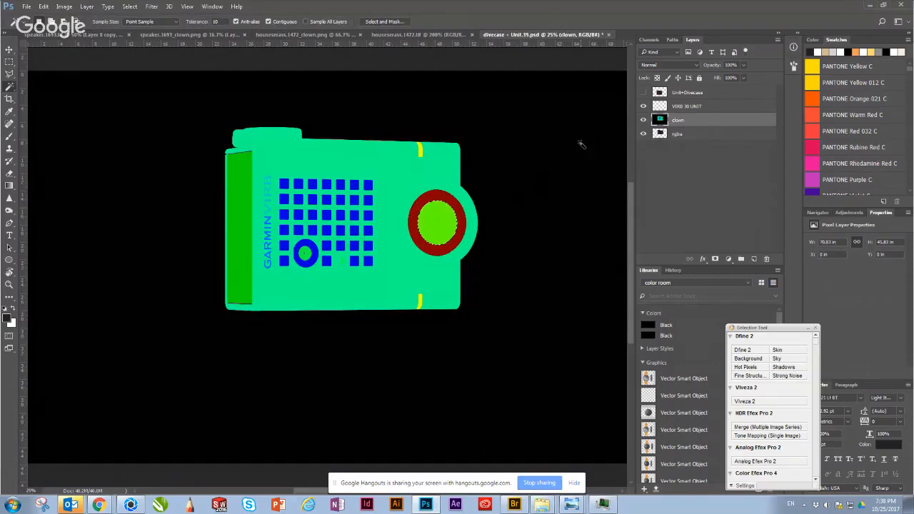
left_click(644, 122)
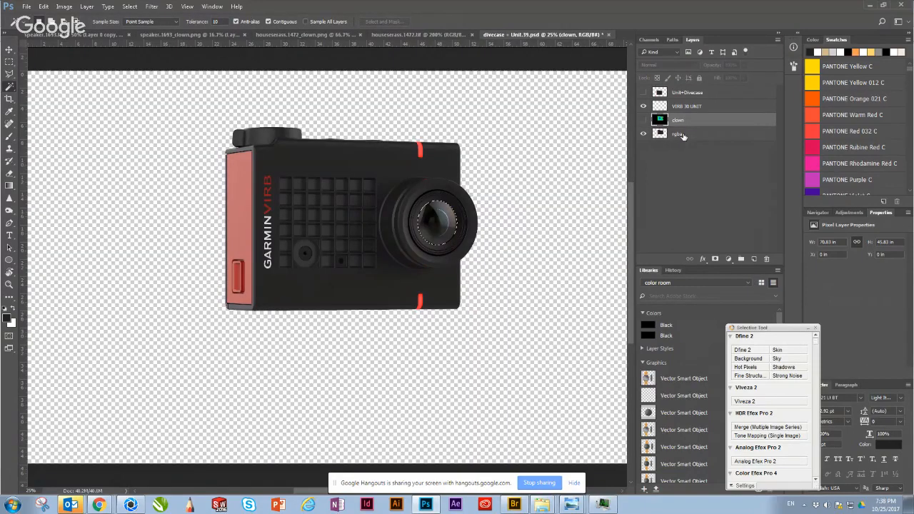
left_click(683, 136)
key("ctrl+j")
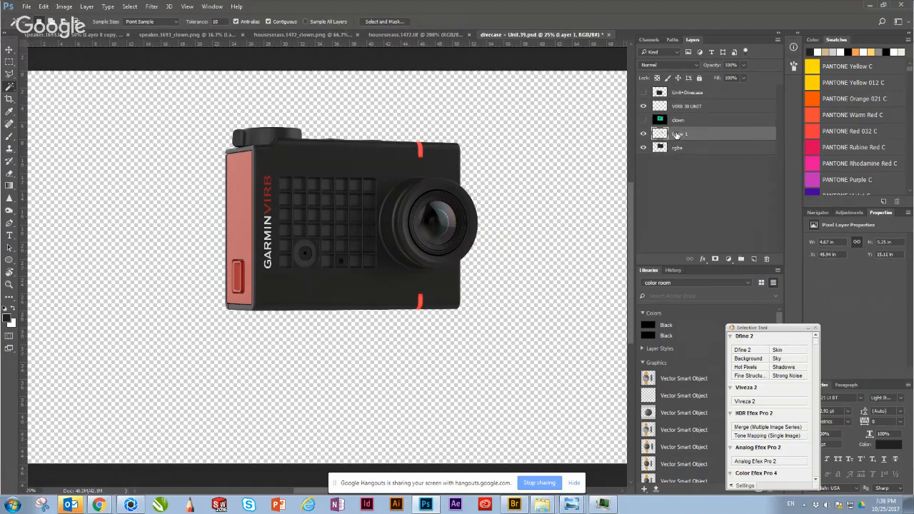
key("ctrl+l")
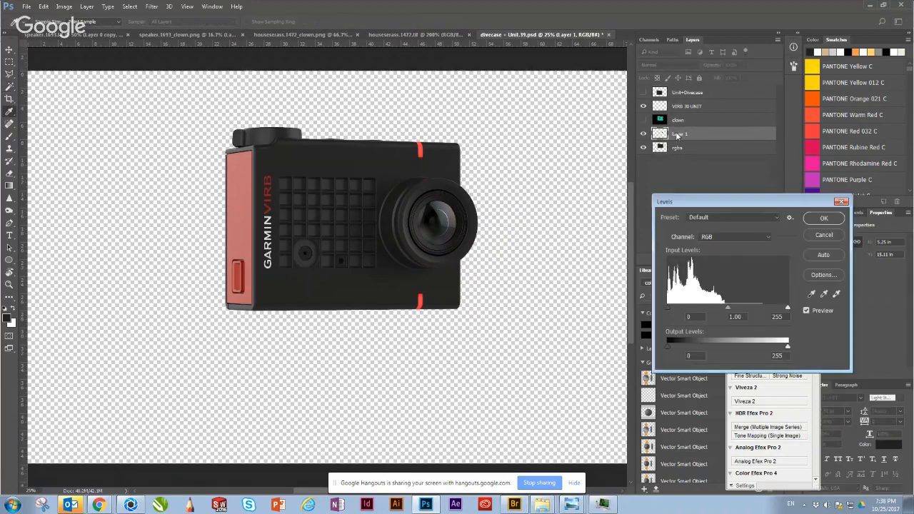
key("Escape")
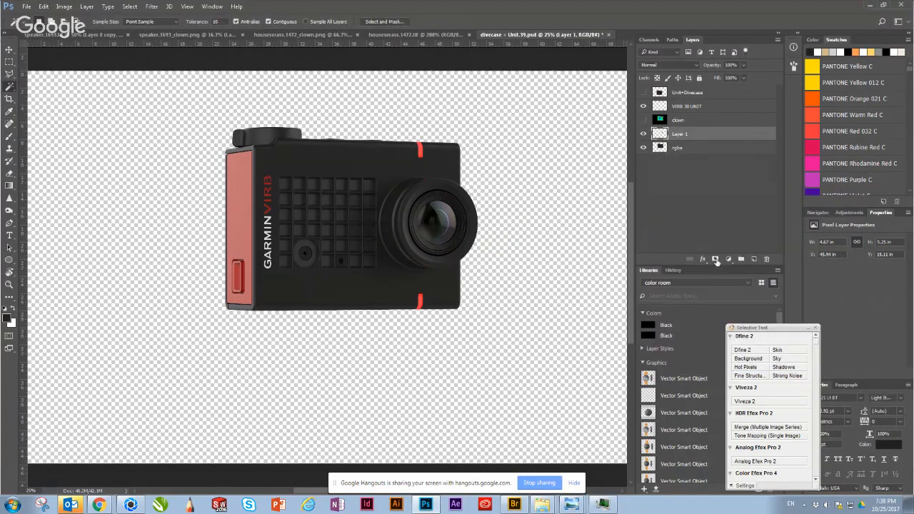
left_click(716, 260)
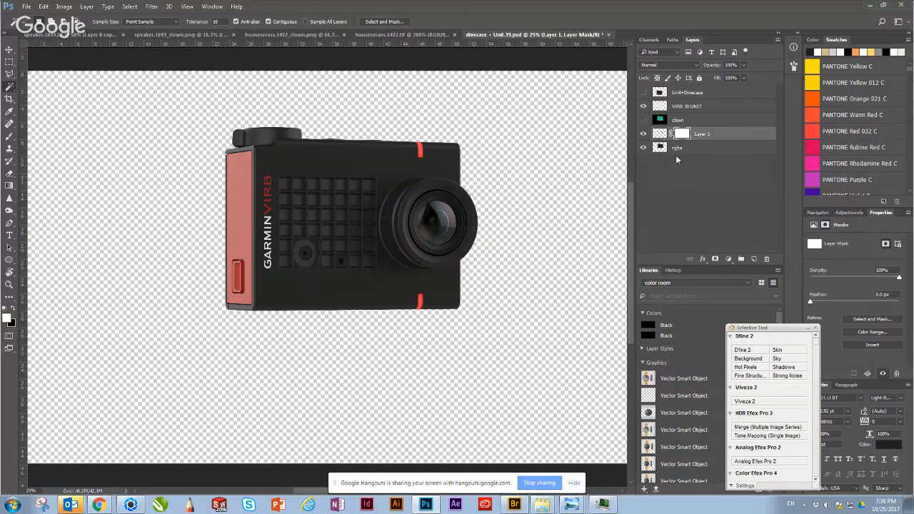
key("ctrl+z")
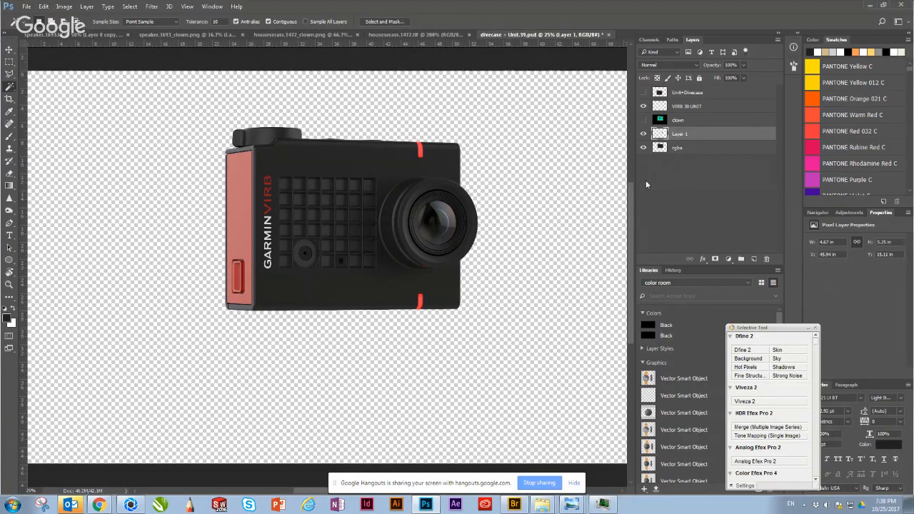
key("ctrl+w")
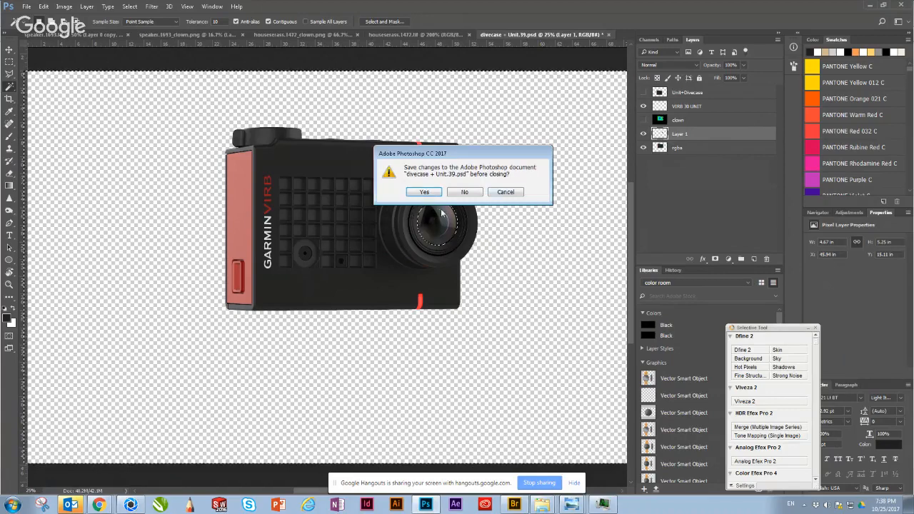
left_click(506, 191)
Step: Deselect everything and move the rgba camera layer slightly down and to the left, away from the separate lens copy
key("ctrl+d")
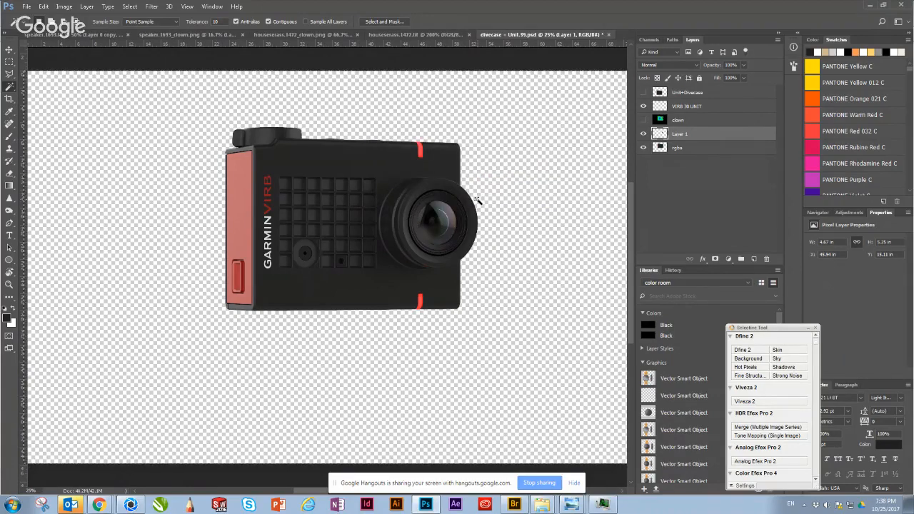
key("v")
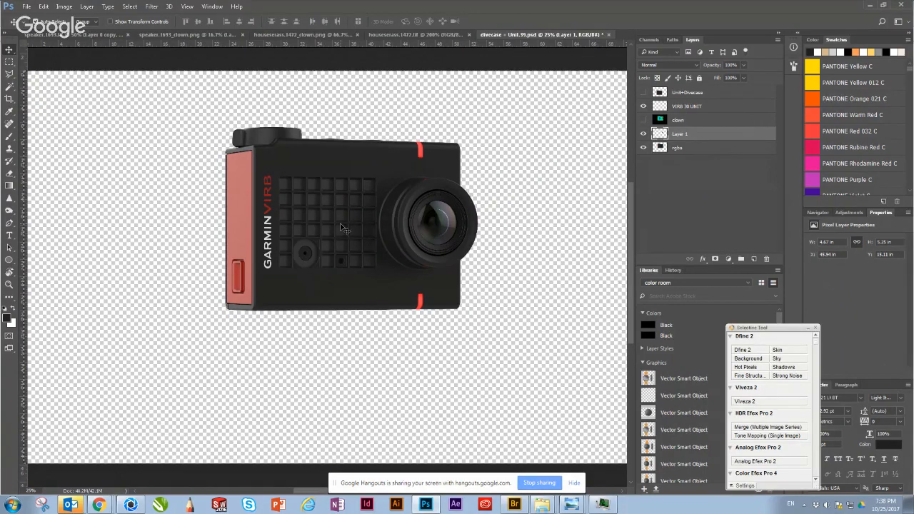
left_click_drag(341, 224, 333, 250)
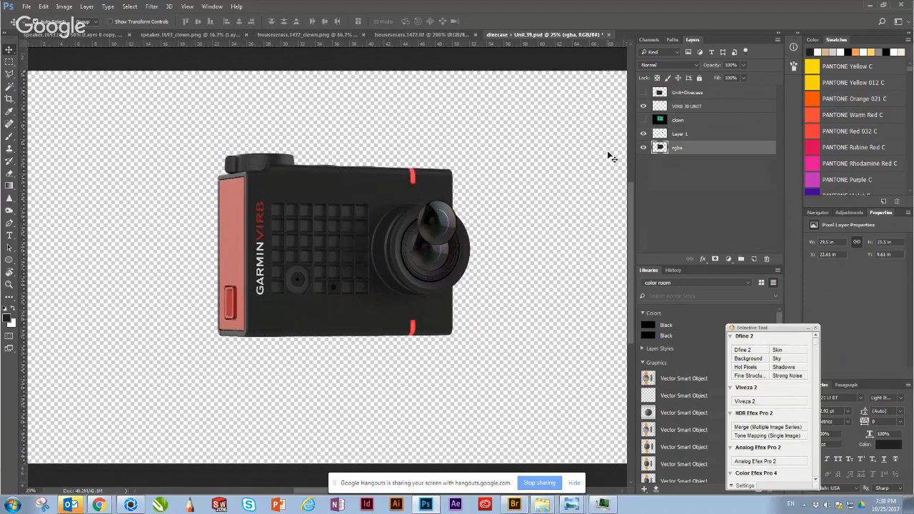
Step: Delete the separate lens copy layer and reposition the rgba camera layer slightly lower on the canvas
left_click(643, 133)
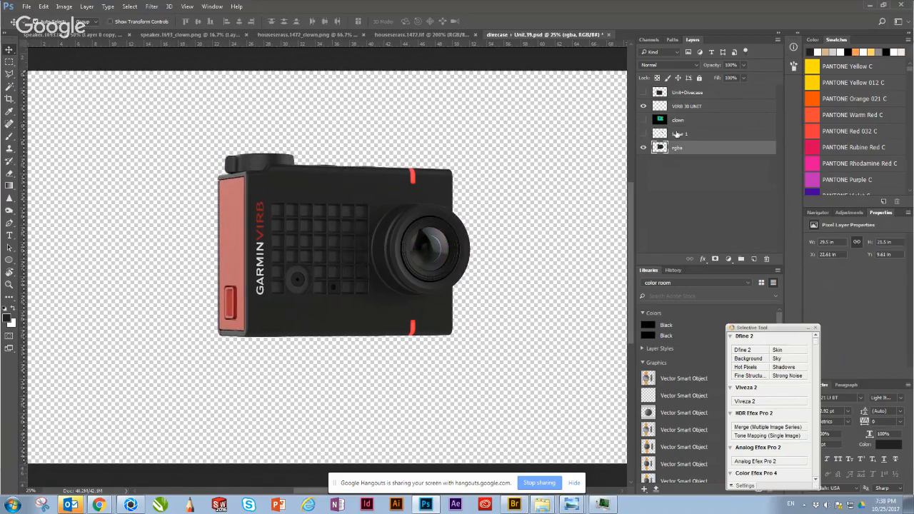
left_click(713, 135)
key("Delete")
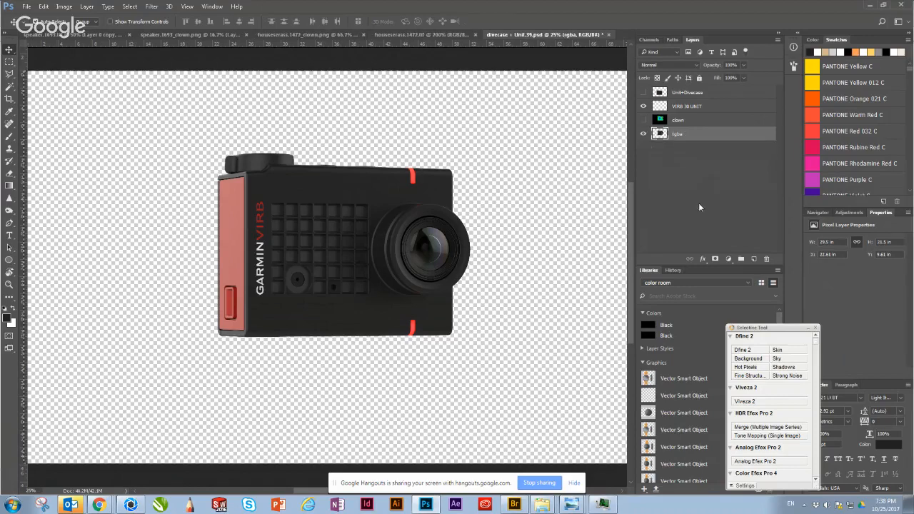
left_click_drag(386, 256, 404, 272)
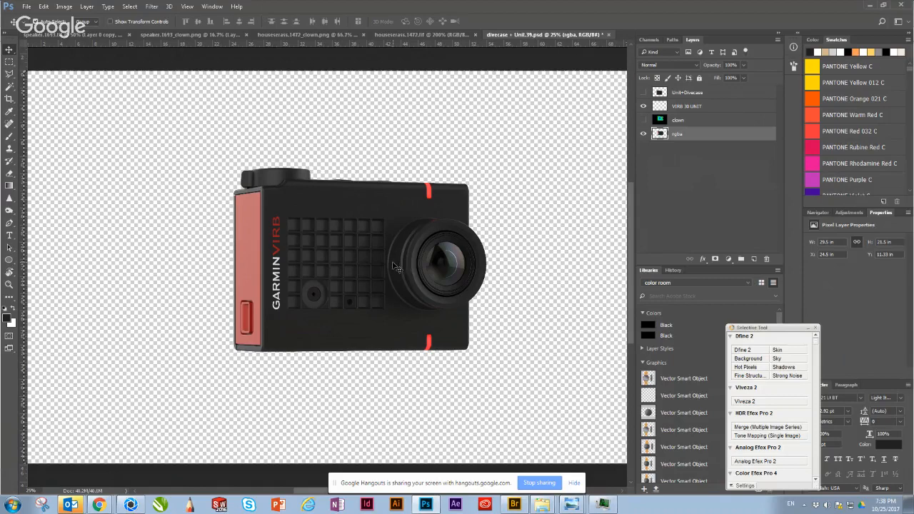
mouse_move(265, 245)
left_mouse_down()
mouse_move(246, 241)
mouse_move(263, 232)
left_mouse_up()
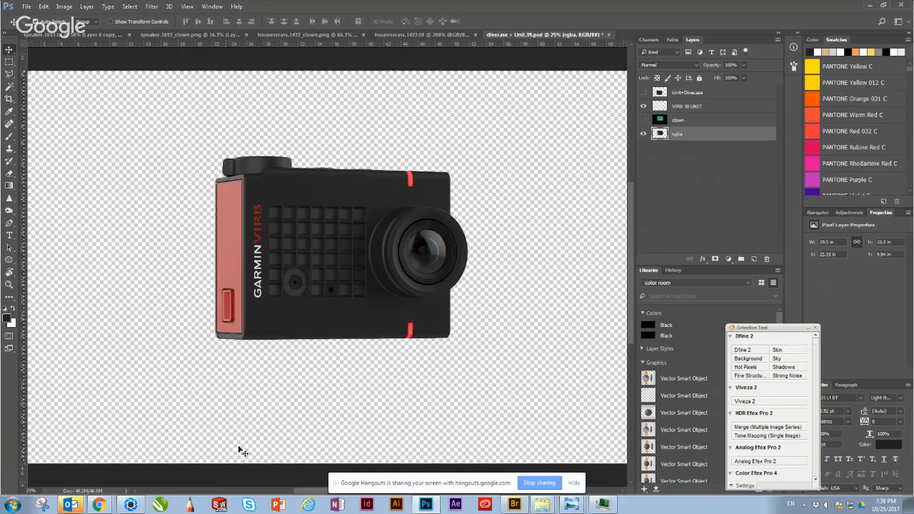
Step: Switch to KeyShot, ignore the missing texture files, and orbit the mouse model to a low side view
left_click(131, 505)
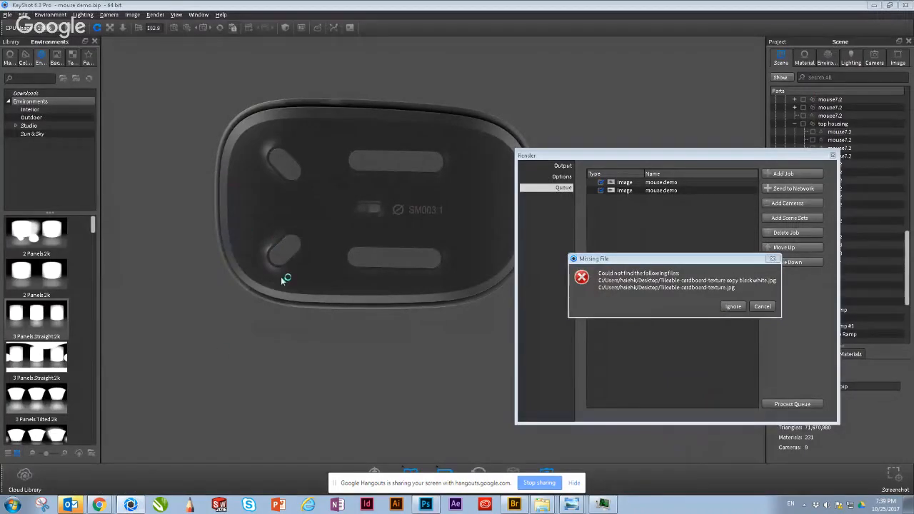
left_click(734, 306)
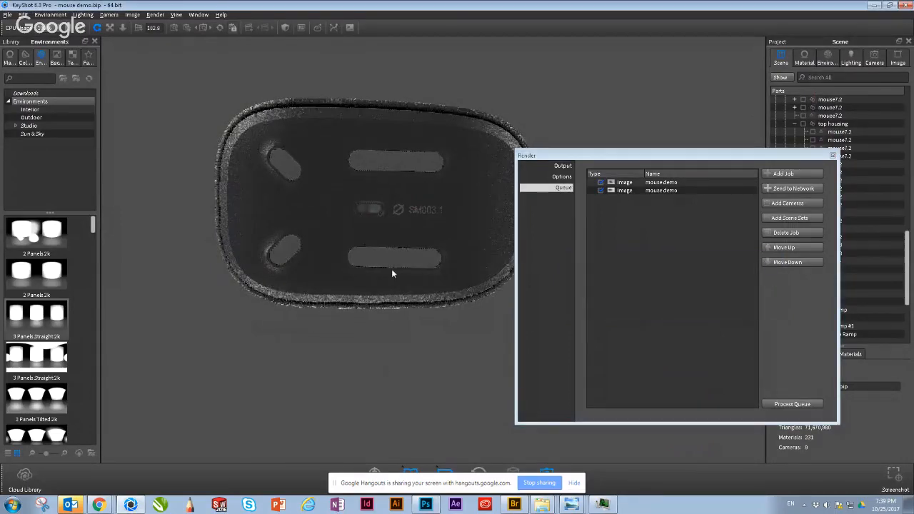
left_click_drag(392, 268, 406, 253)
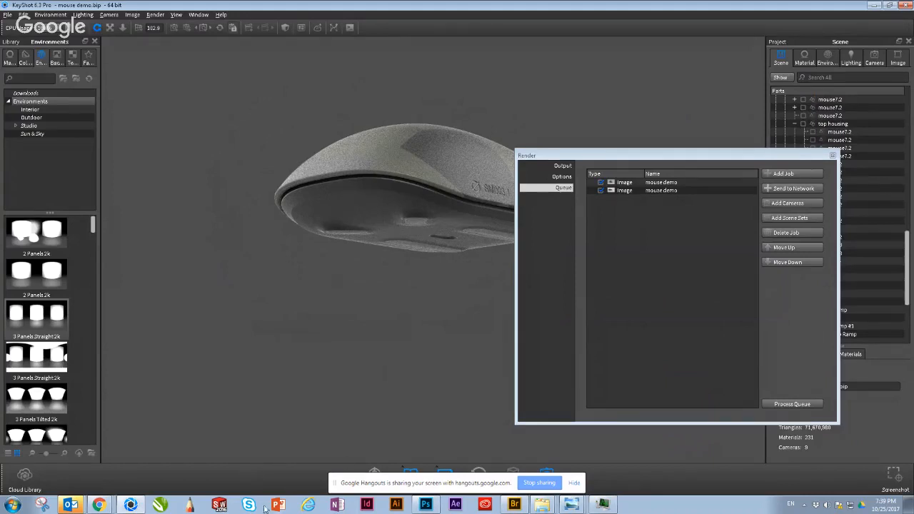
Step: Switch to the SM003 project page in Chrome and examine the enlarged photo of the white mouse on the desk
mouse_move(98, 505)
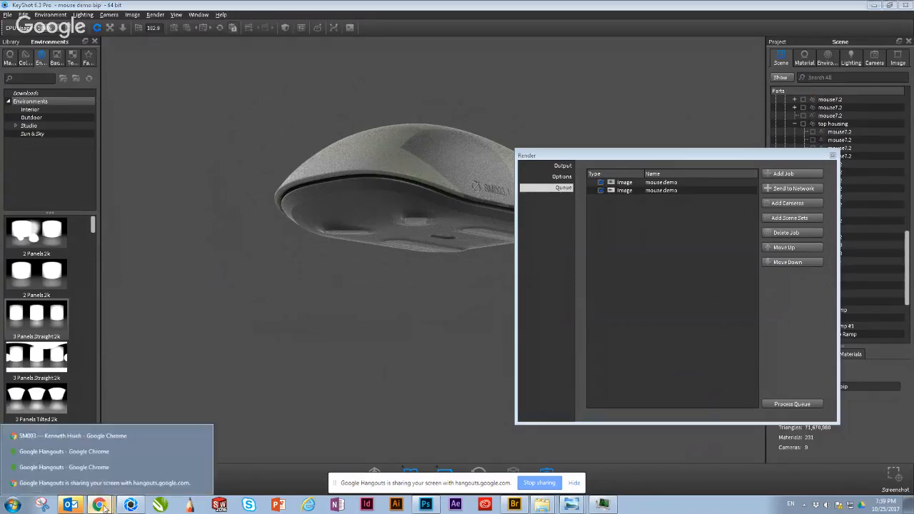
left_click(83, 433)
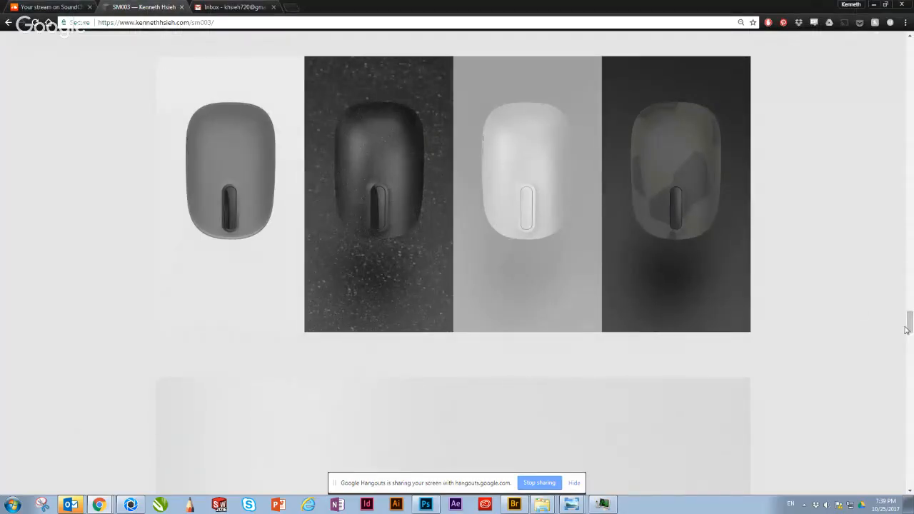
left_click_drag(905, 321, 902, 68)
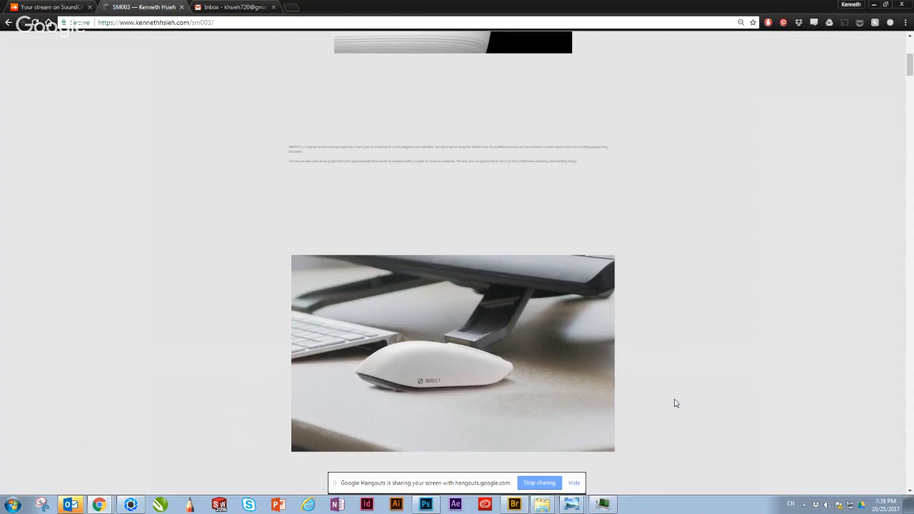
key("ctrl+plus")
key("ctrl+plus")
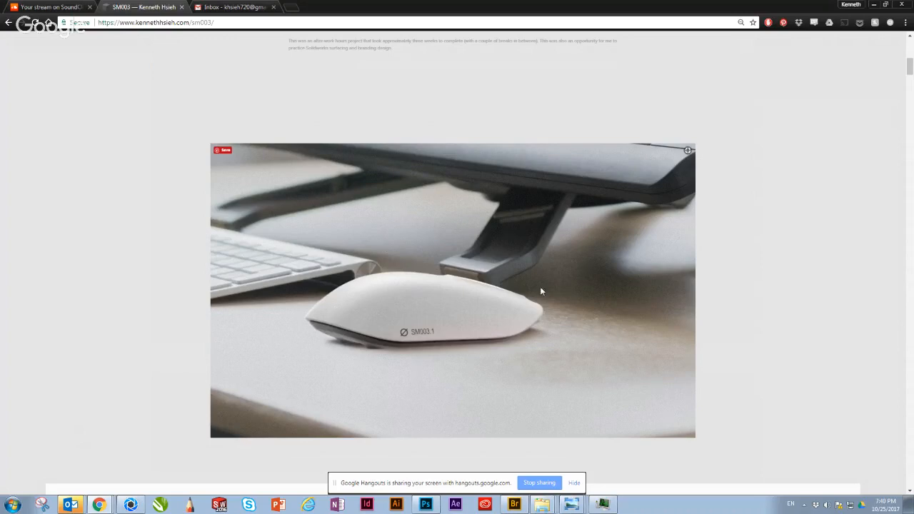
scroll(543, 279, "up", 1, "ctrl")
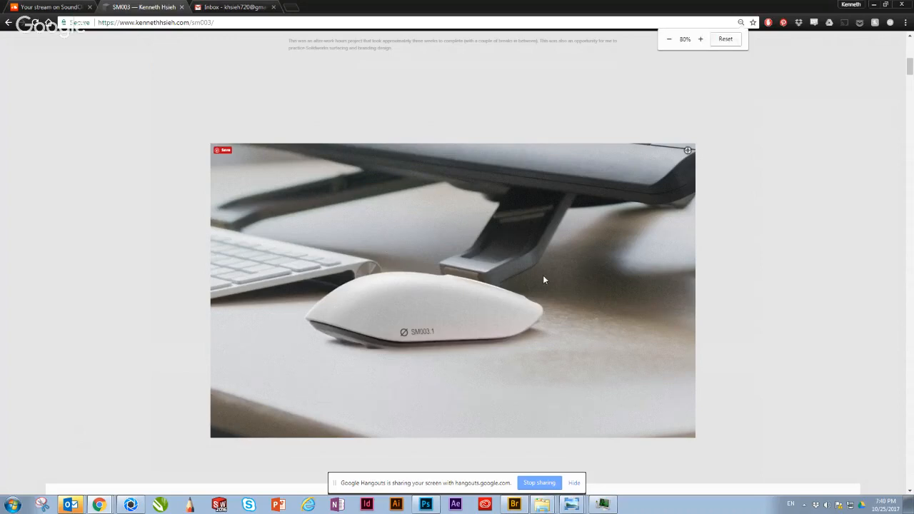
scroll(543, 279, "up", 2, "ctrl")
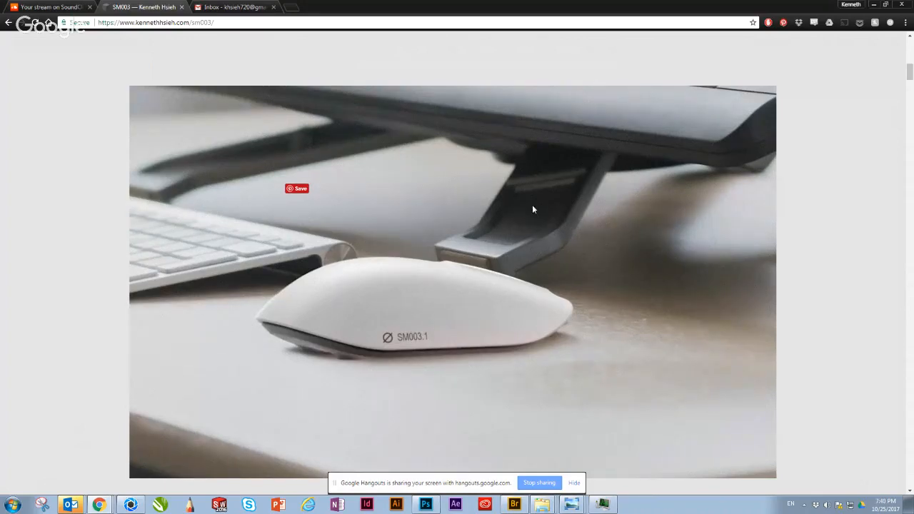
scroll(532, 208, "down", 3, "ctrl")
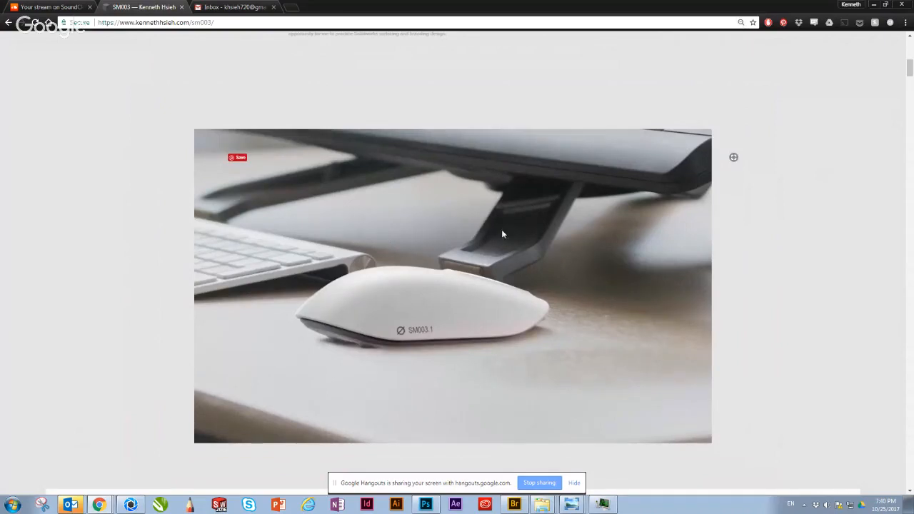
Step: Return to KeyShot and examine the underside of the mouse model, including its feet, sensor and SM003.1 marking
left_click(874, 6)
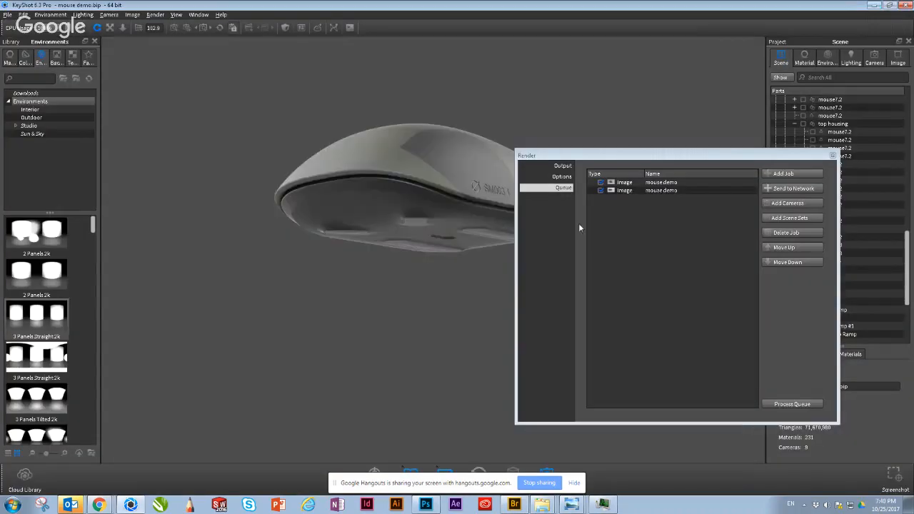
left_click_drag(329, 364, 255, 353)
left_click_drag(442, 275, 312, 315)
scroll(318, 314, "up", 5)
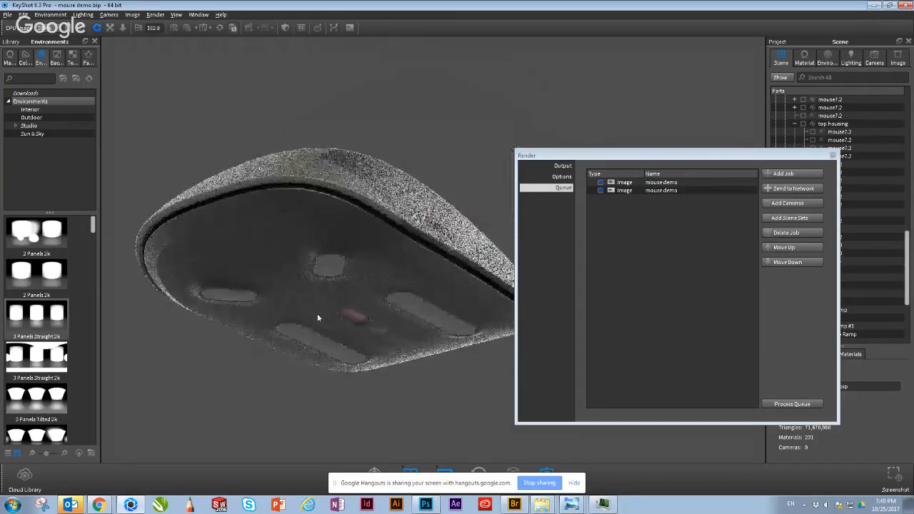
scroll(321, 287, "up", 2)
middle_click_drag(442, 254, 511, 215)
scroll(380, 309, "down", 2)
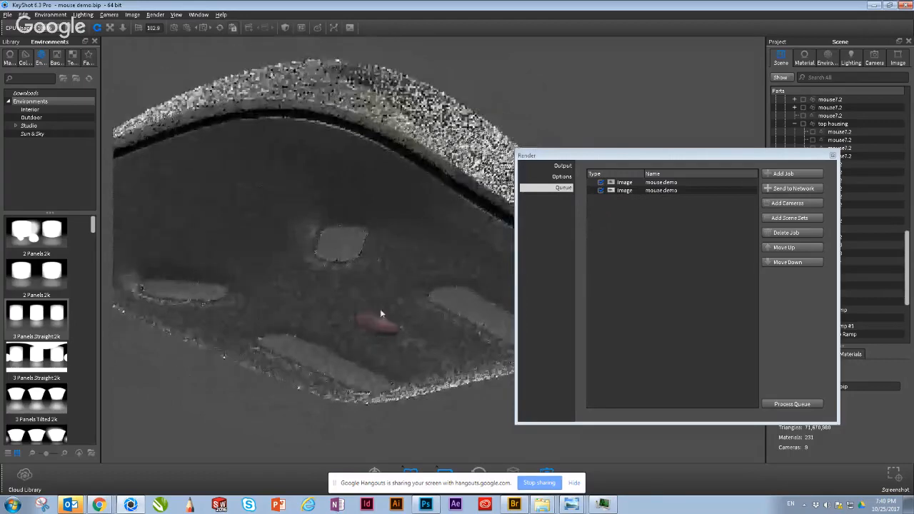
left_click_drag(319, 325, 400, 247)
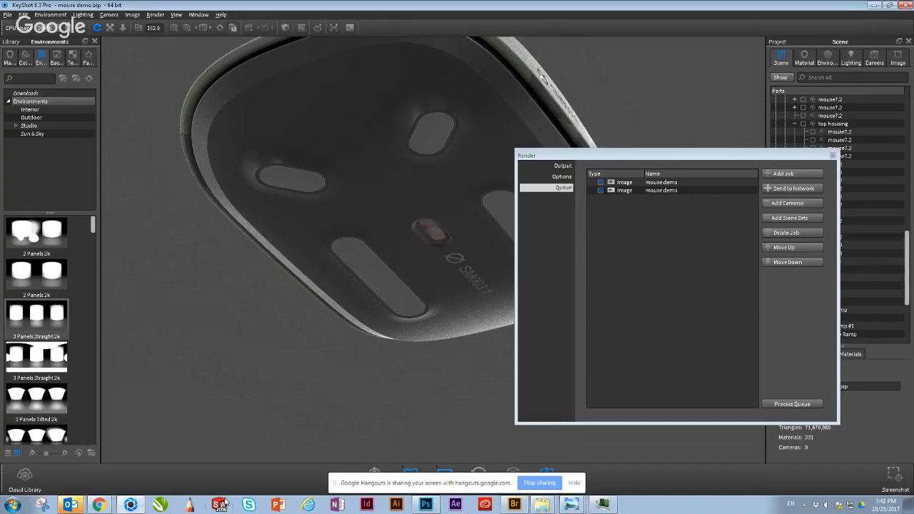
Step: Switch to Photoshop, add a Brightness/Contrast adjustment layer above rgba, set Brightness to 91 and raise the contrast
left_click(130, 505)
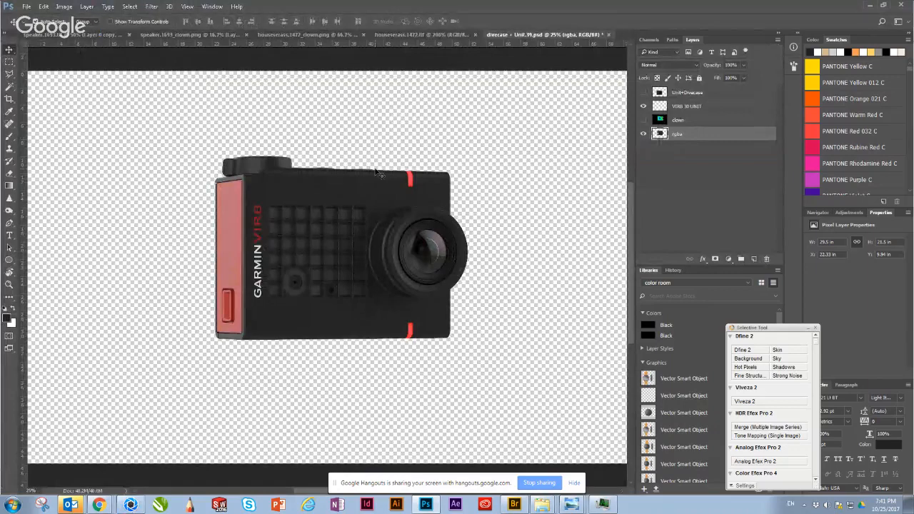
key("ctrl+1")
left_click_drag(279, 220, 320, 240)
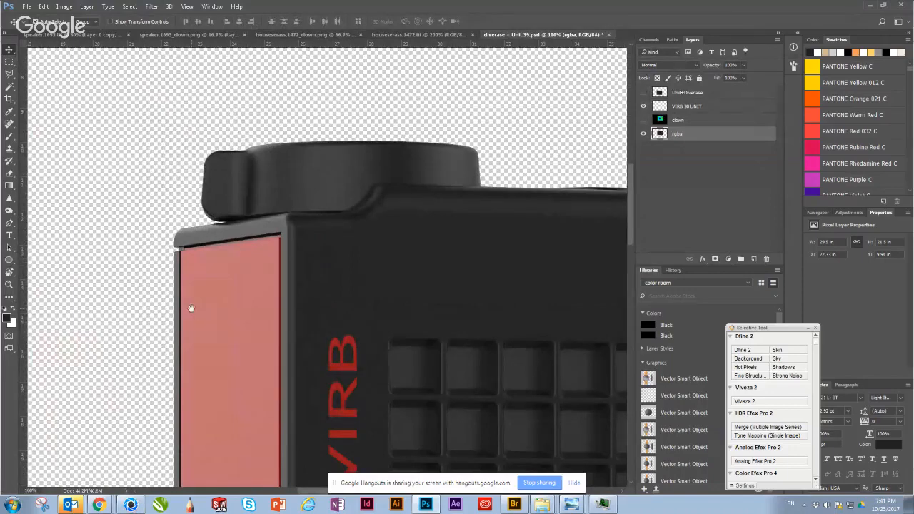
left_click_drag(190, 307, 189, 299)
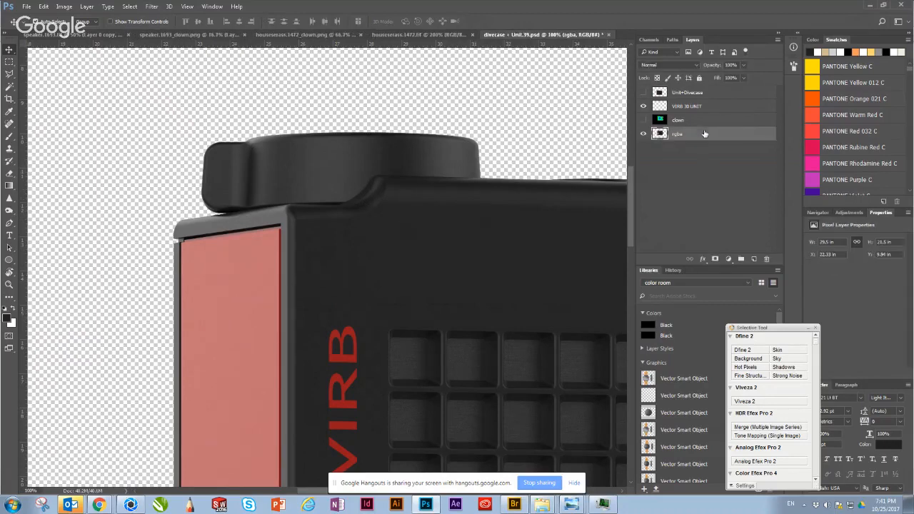
left_click(729, 260)
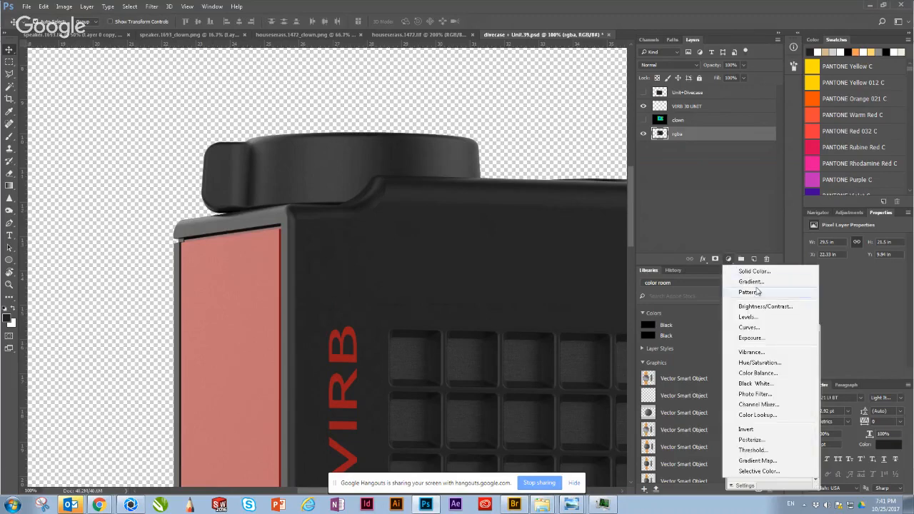
left_click(767, 308)
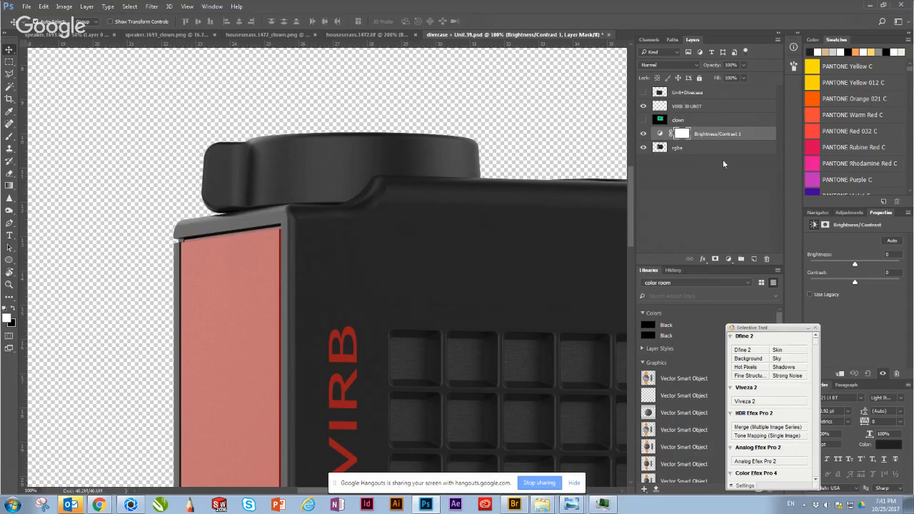
left_click_drag(855, 264, 883, 267)
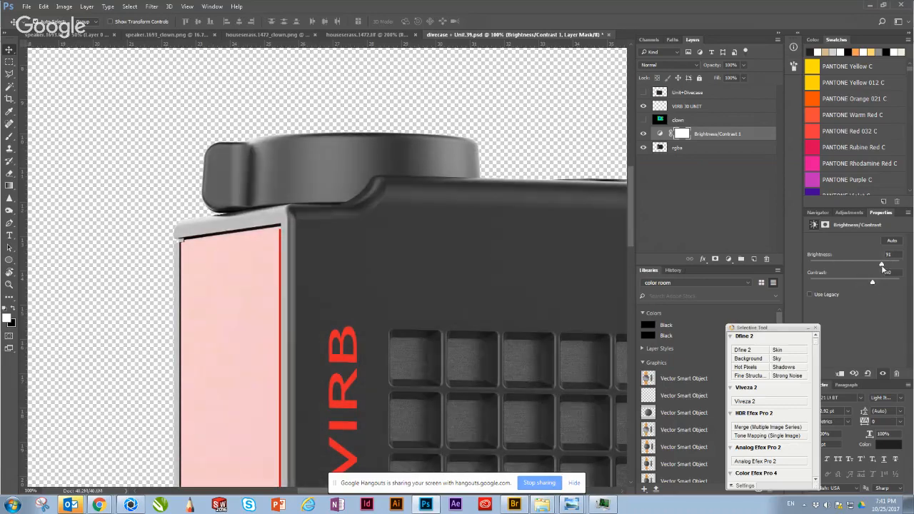
Step: Duplicate the rgba layer beneath the adjustment layer and hide the original
left_click(741, 203)
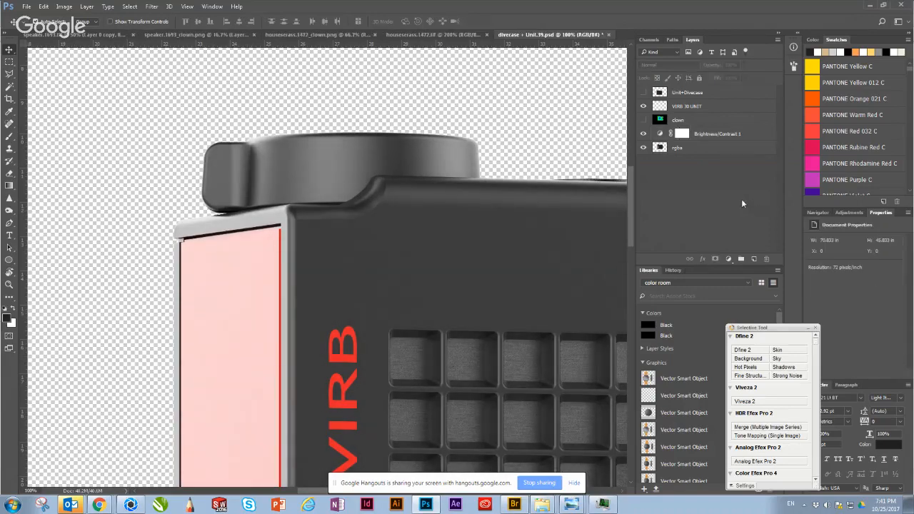
left_click(700, 148)
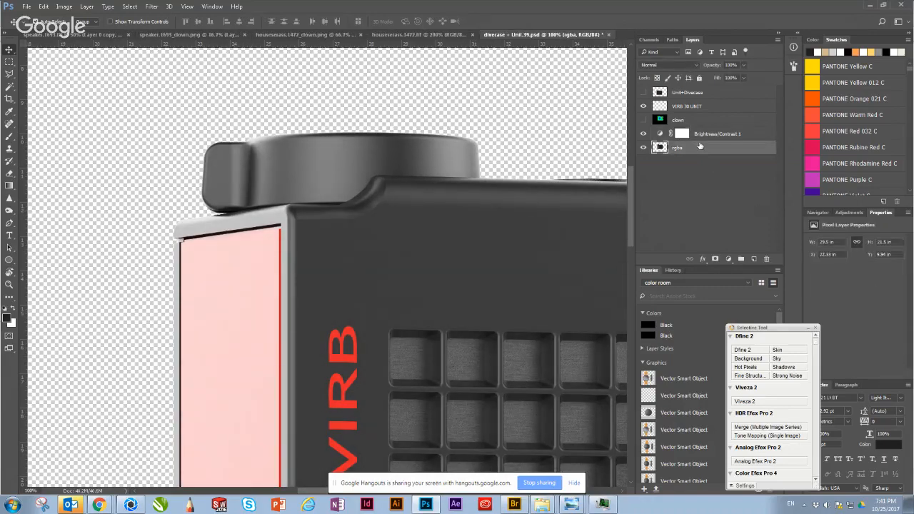
key("ctrl+j")
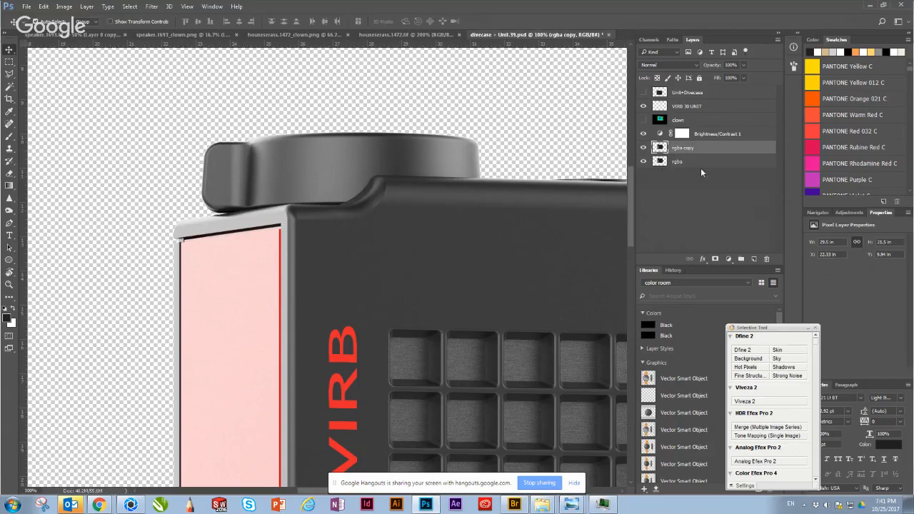
left_click(644, 162)
Step: Add 1.2% Gaussian monochromatic noise to the rgba copy layer and inspect the grain on the camera body up close
left_click(150, 8)
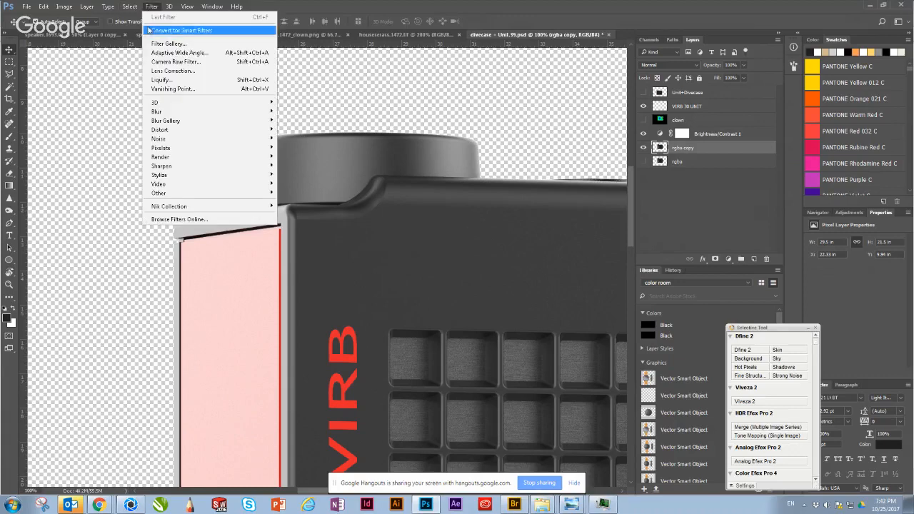
mouse_move(168, 139)
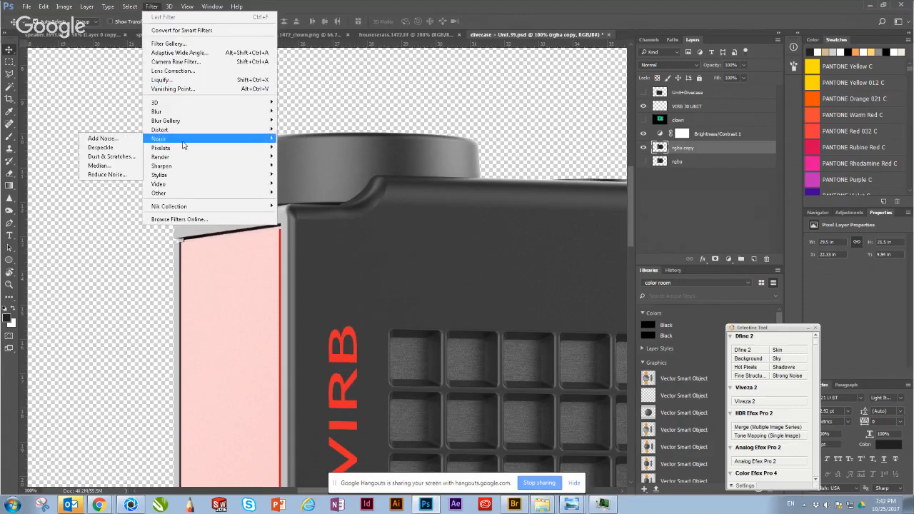
left_click(108, 139)
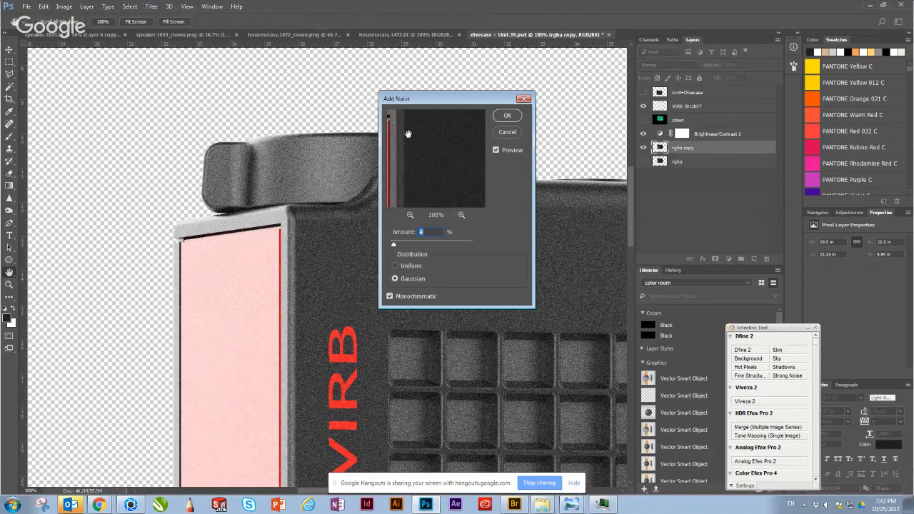
left_click_drag(384, 103, 619, 133)
type("1.2")
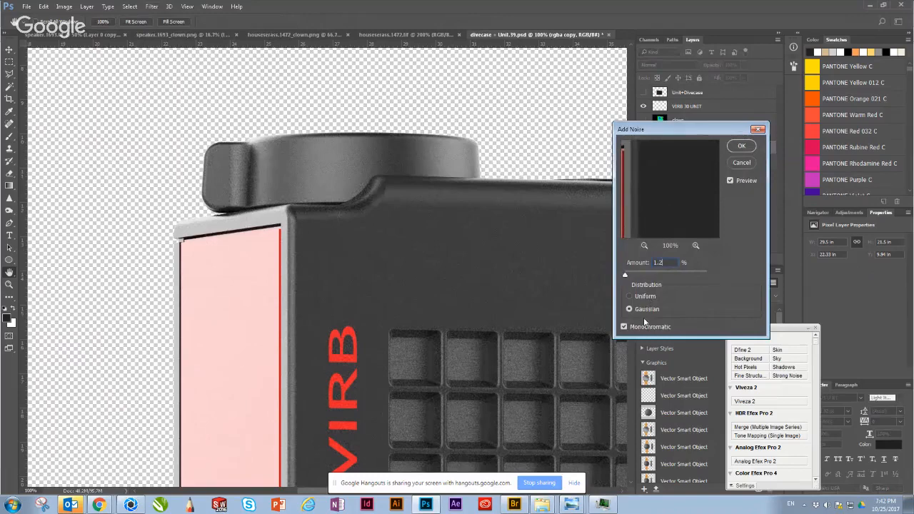
left_click(743, 146)
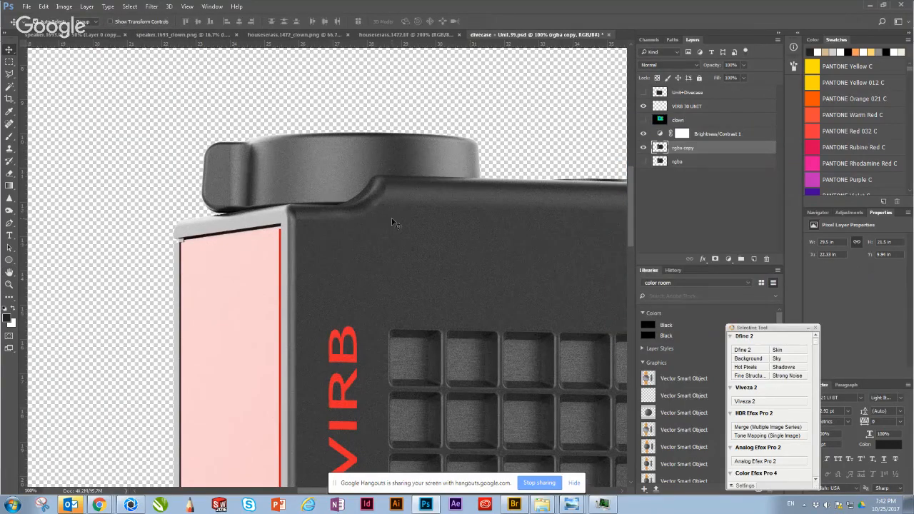
key("ctrl+plus")
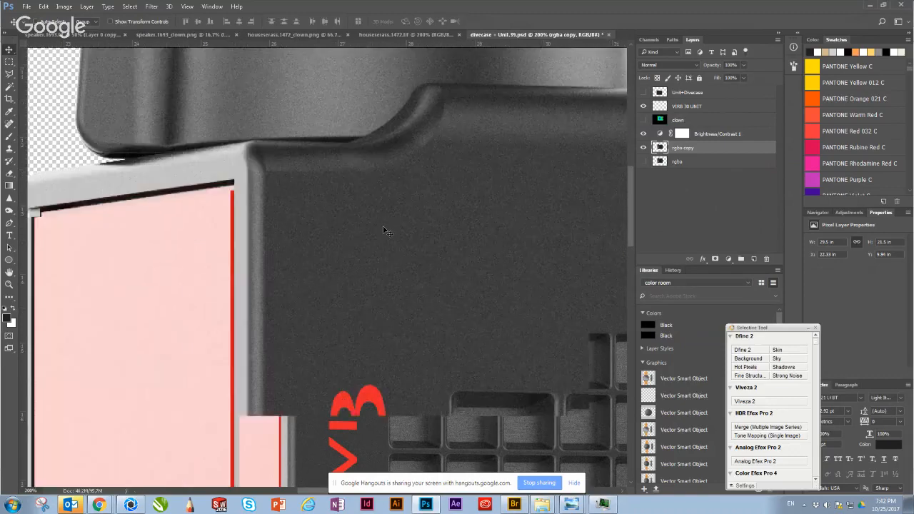
left_click_drag(346, 198, 362, 286)
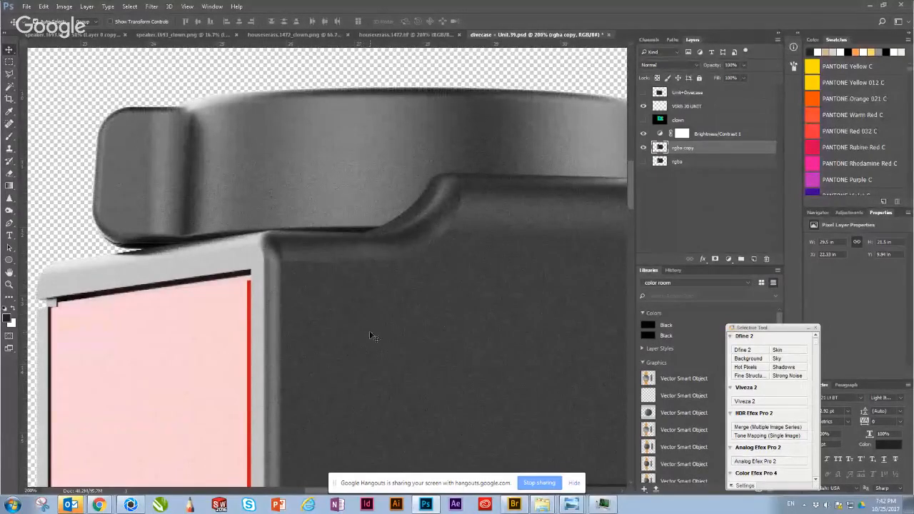
left_click_drag(370, 336, 374, 307)
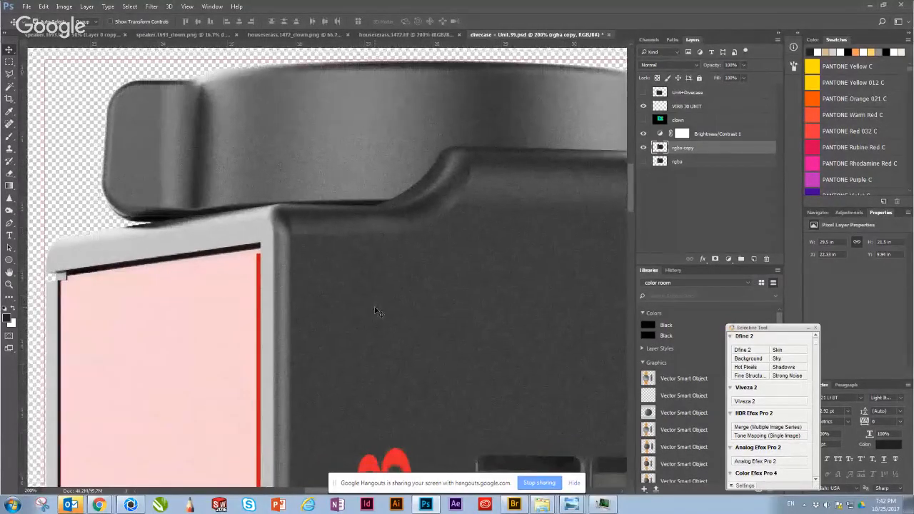
Step: Move the rgba copy layer beneath the original rgba layer
key("ctrl+bracketleft")
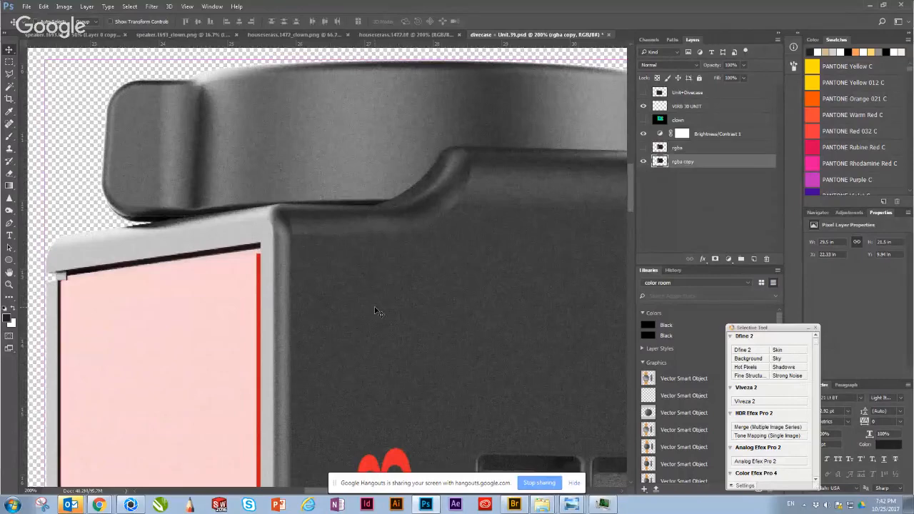
key("ctrl+minus")
key("ctrl+minus")
key("ctrl+minus")
key("ctrl+minus")
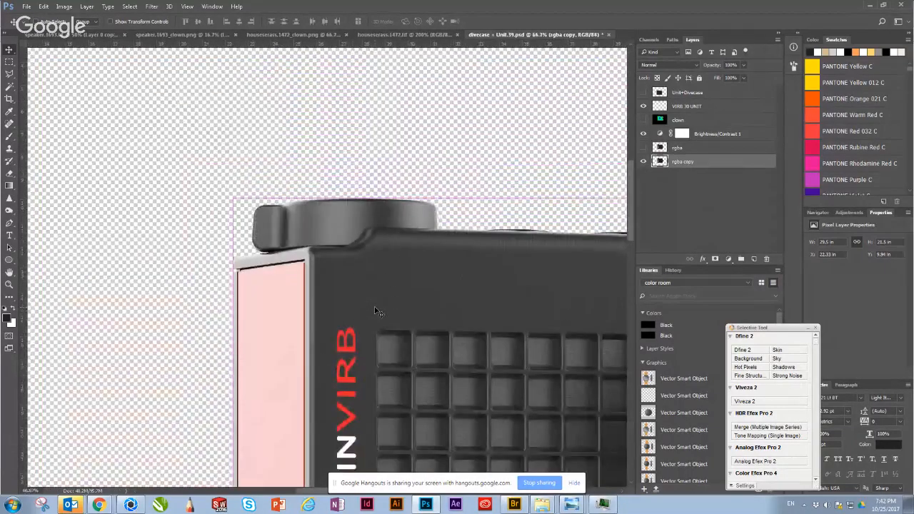
key("ctrl+plus")
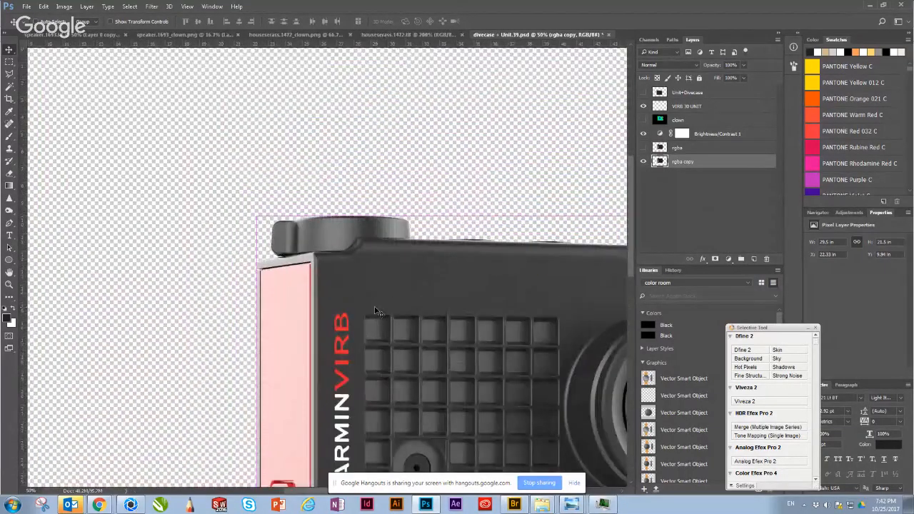
Step: Review the camera render as a whole and around its lens, and shift the rgba copy slightly to the left on the canvas
mouse_move(353, 309)
left_mouse_down()
mouse_move(298, 247)
mouse_move(259, 180)
mouse_move(217, 188)
mouse_move(220, 245)
left_mouse_up()
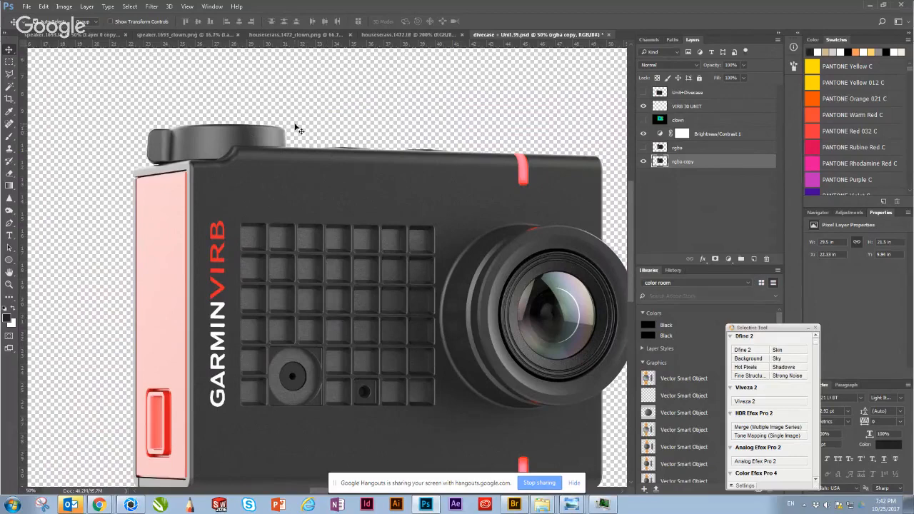
left_click(389, 89)
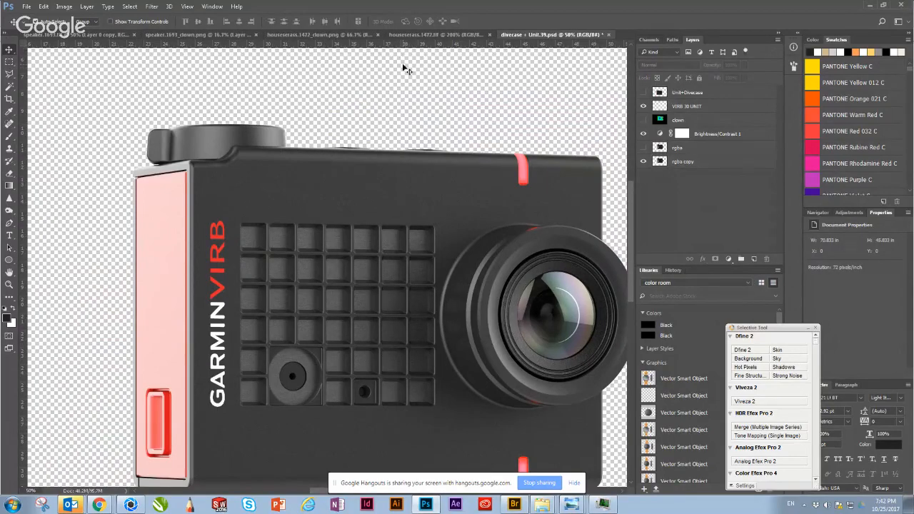
left_click(386, 163)
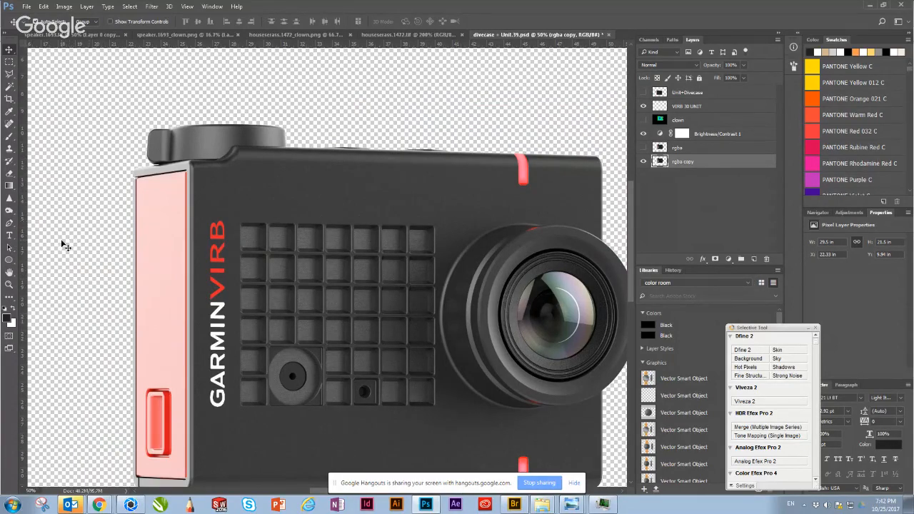
key("ctrl+minus")
key("ctrl+minus")
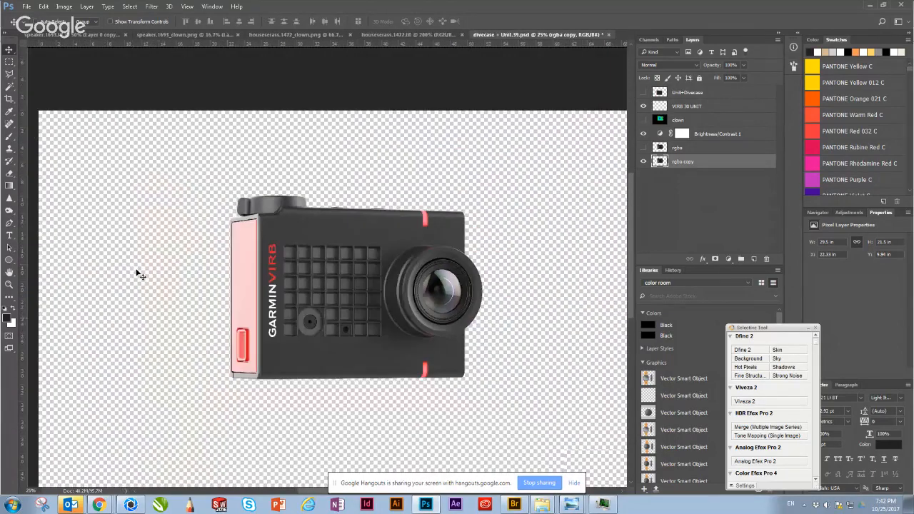
left_click(494, 198)
key("ctrl+plus")
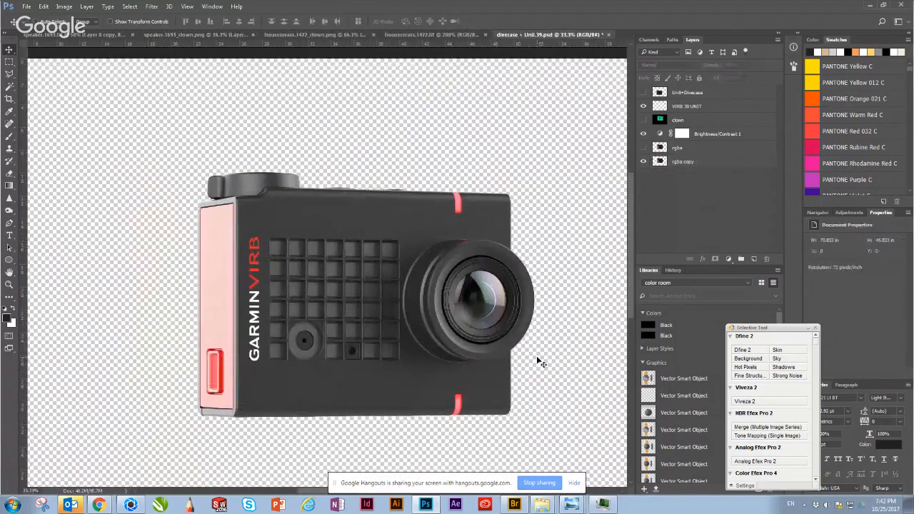
key("ctrl+plus")
left_click_drag(541, 365, 466, 284)
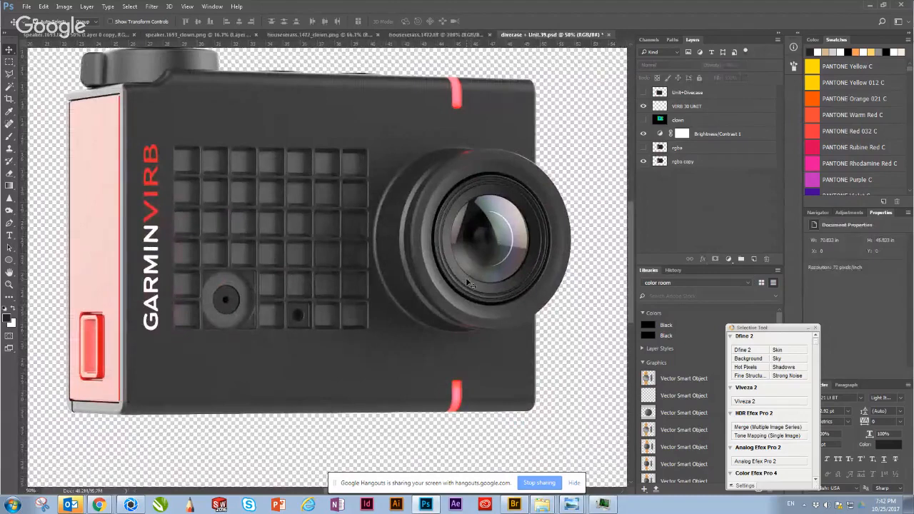
key("ctrl+minus")
key("ctrl+minus")
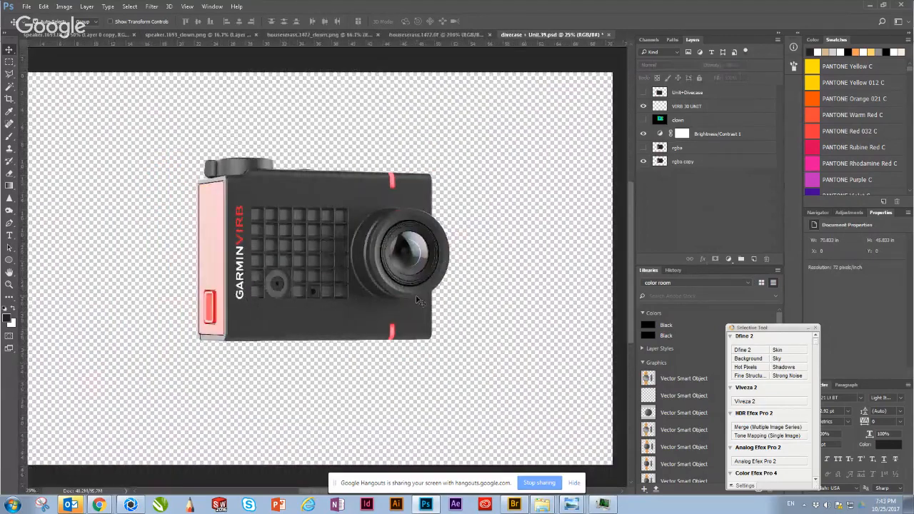
left_click_drag(357, 301, 352, 301)
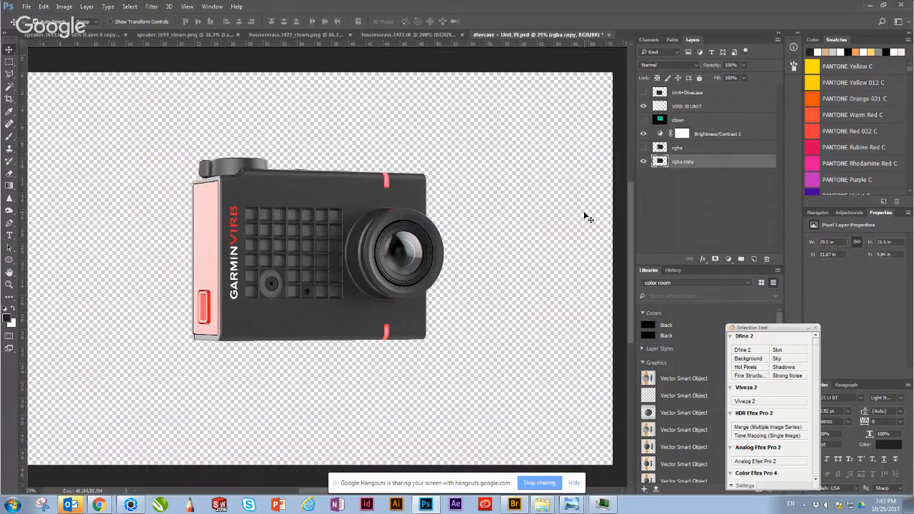
Step: Add a new layer beneath rgba copy and fill it with white as the background
key("ctrl+shift+n")
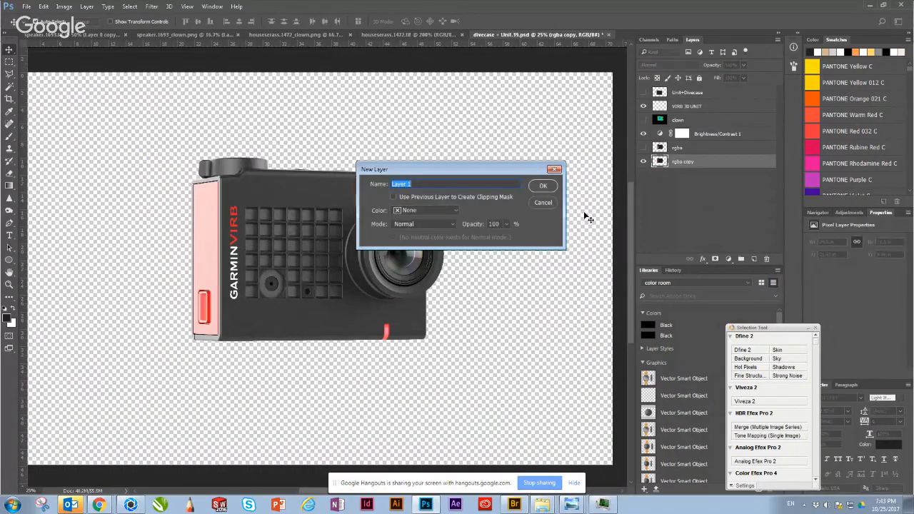
key("Return")
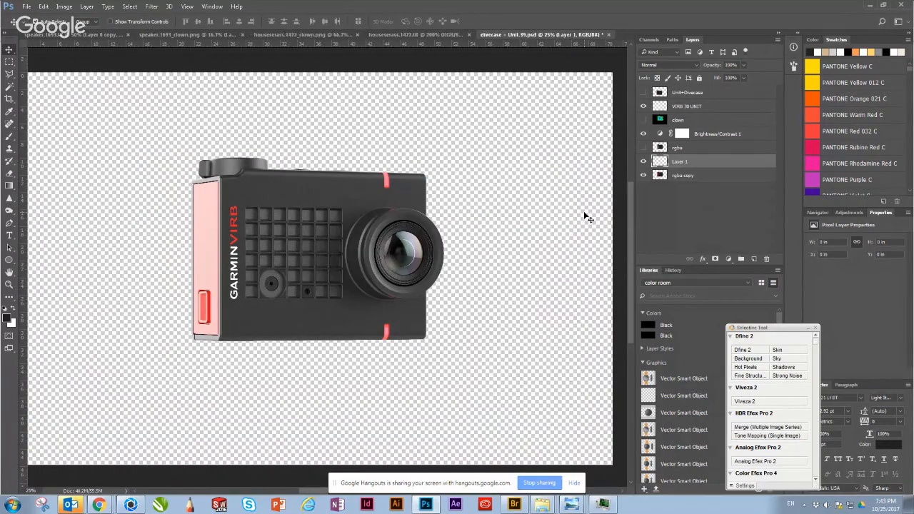
key("ctrl+bracketleft")
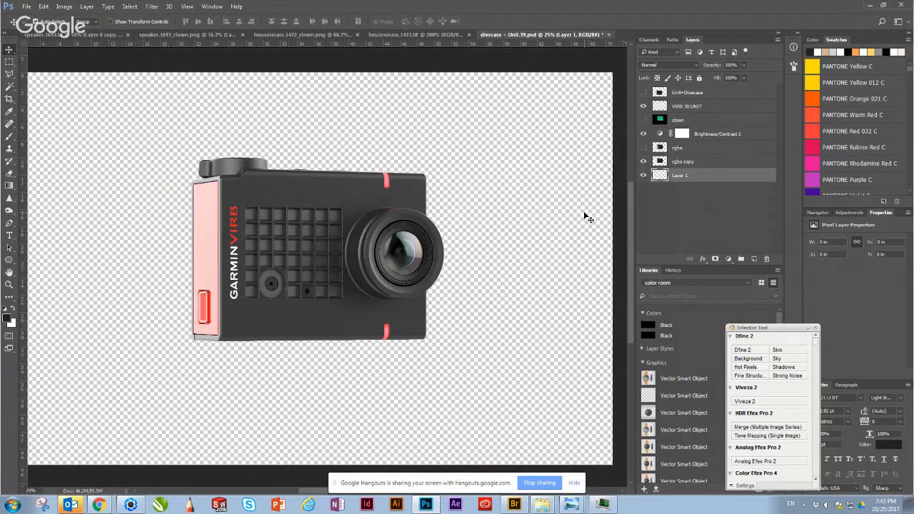
key("x")
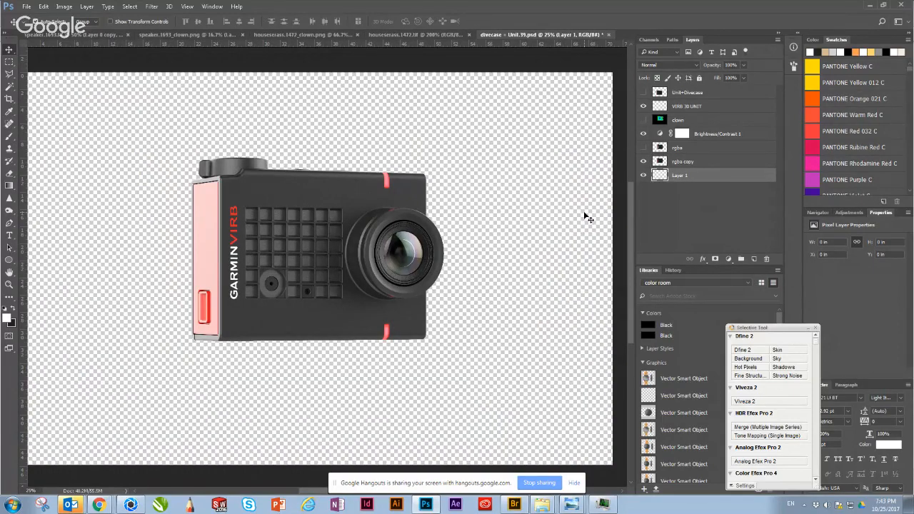
key("alt+BackSpace")
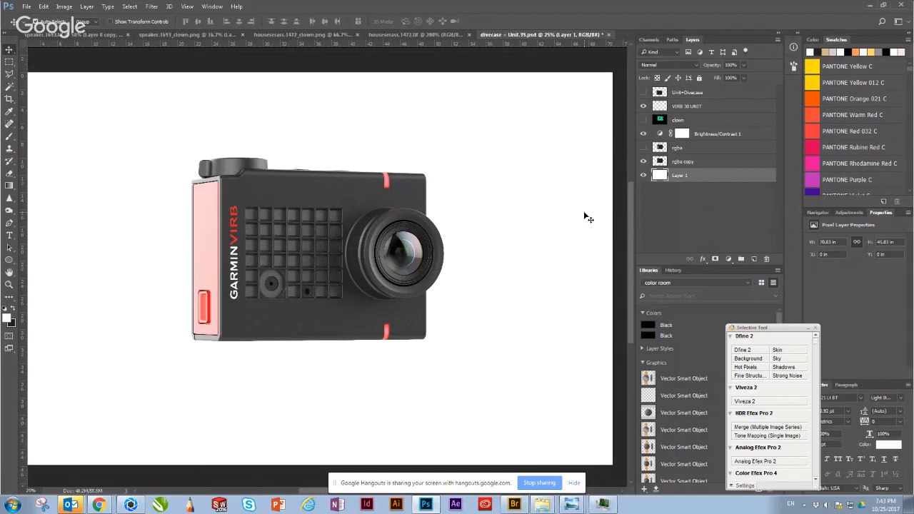
Step: Add another layer above the white one, try a soft black brush stroke on it, and hide rgba copy
key("ctrl+shift+n")
key("Return")
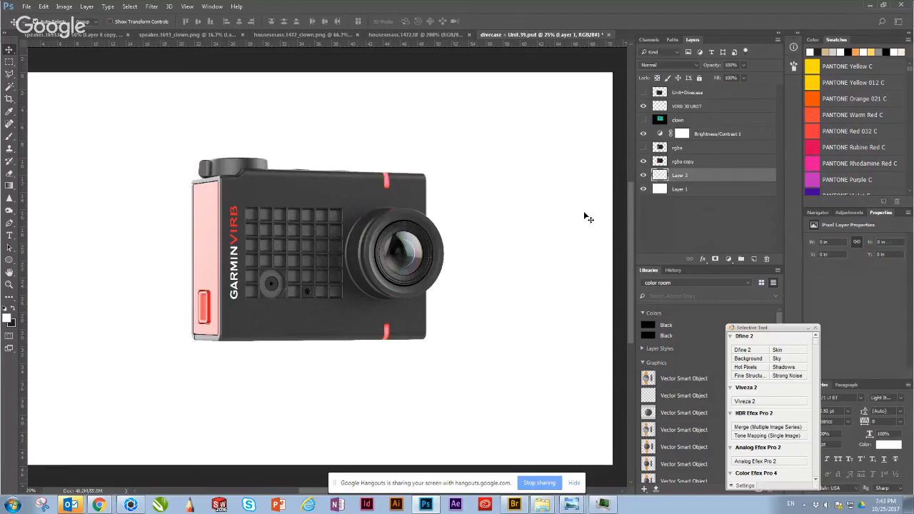
key("b")
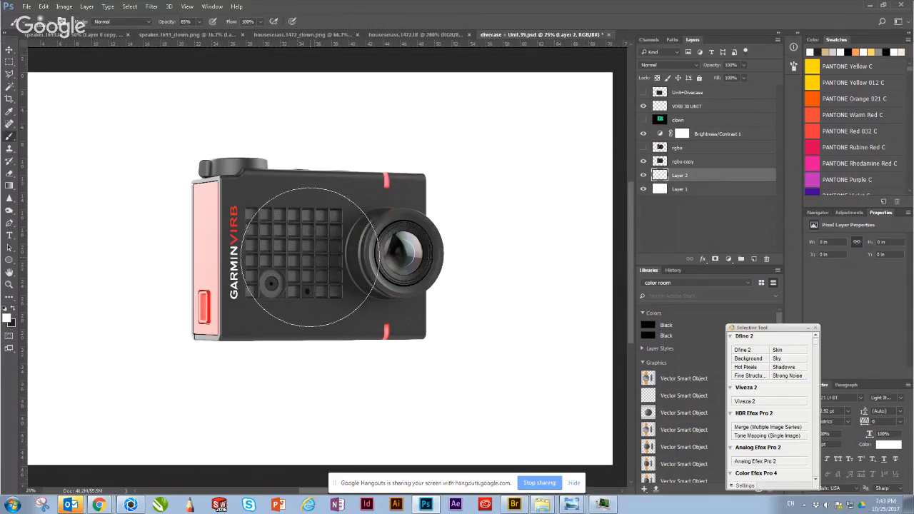
key("x")
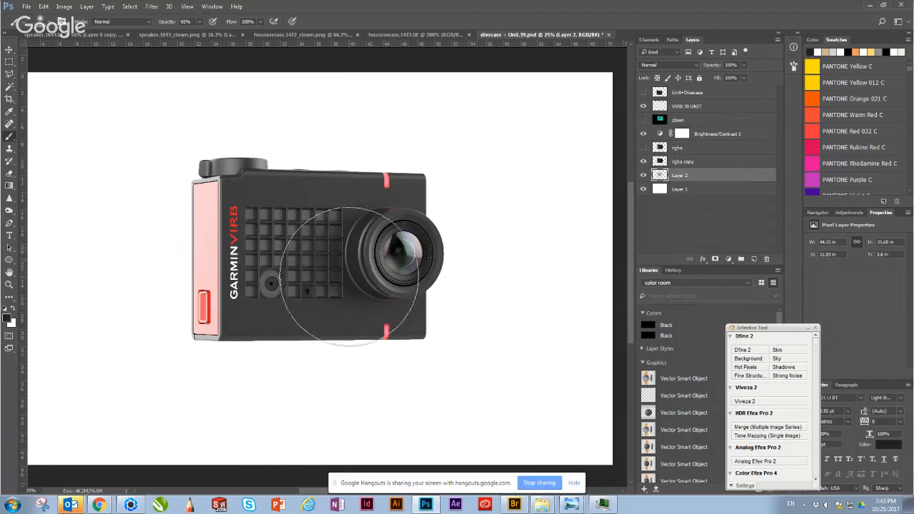
left_click(644, 163)
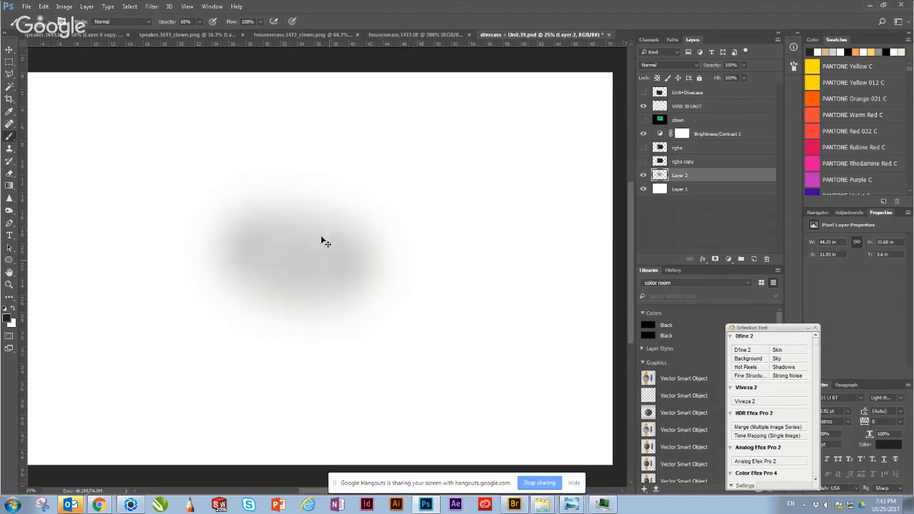
Step: Replace the brush stroke on Layer 2 with a single soft black dab at 100% brush opacity
key("ctrl+z")
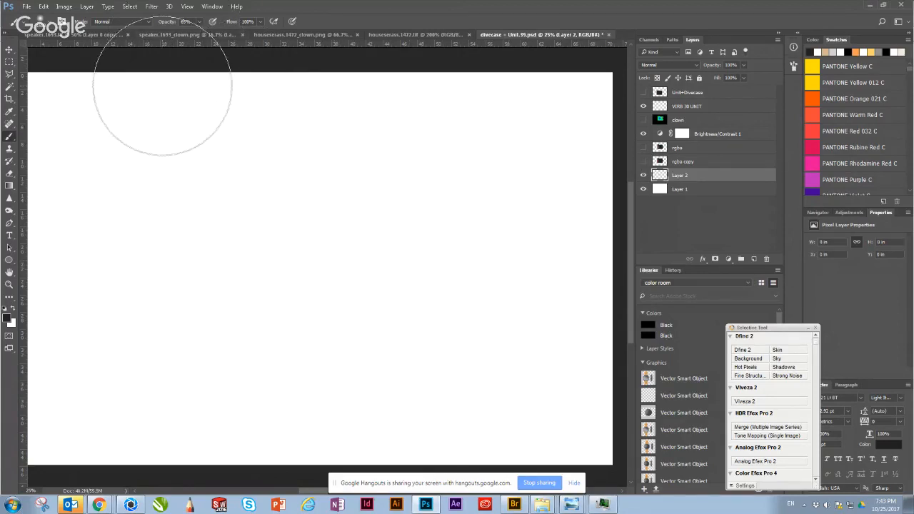
left_click(187, 21)
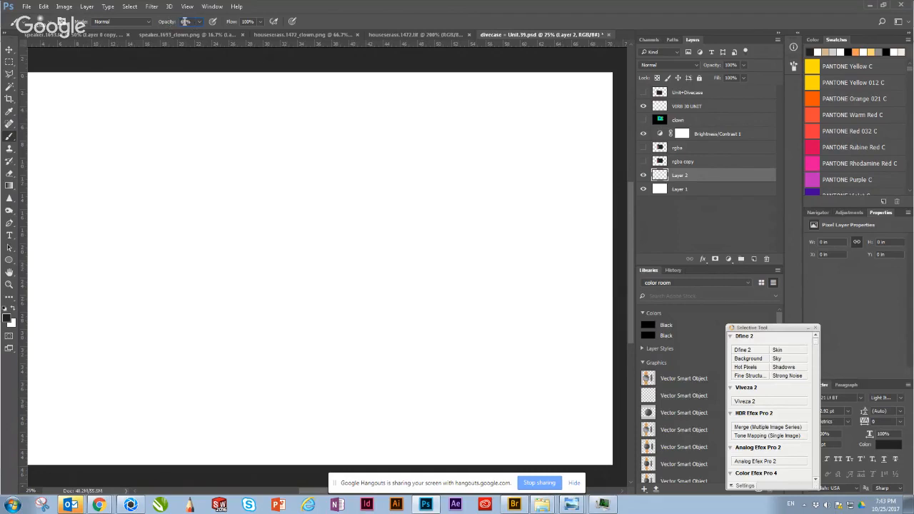
double_click(186, 21)
type("100")
key("Return")
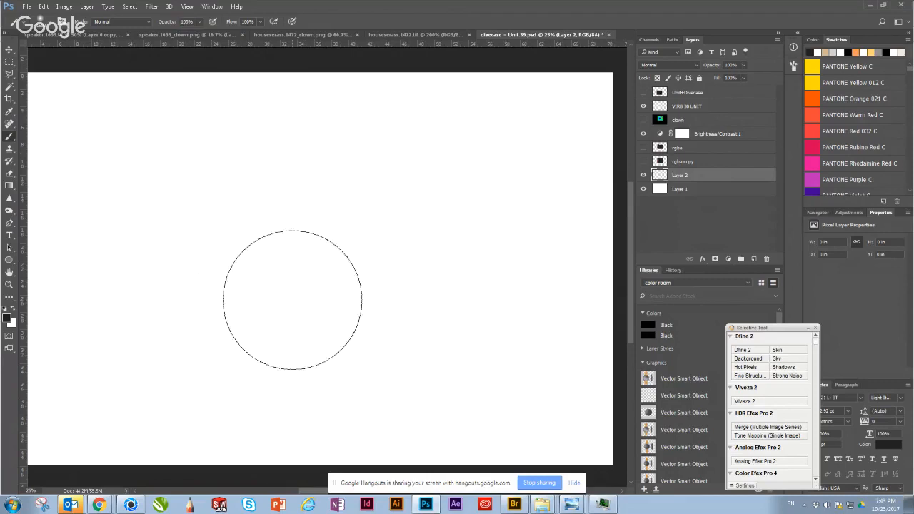
left_click(306, 262)
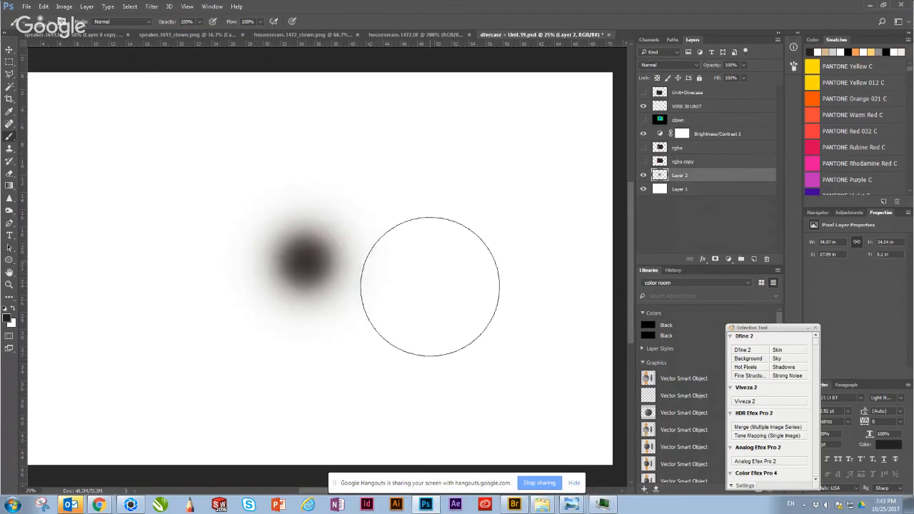
key("ctrl+z")
left_click(327, 264)
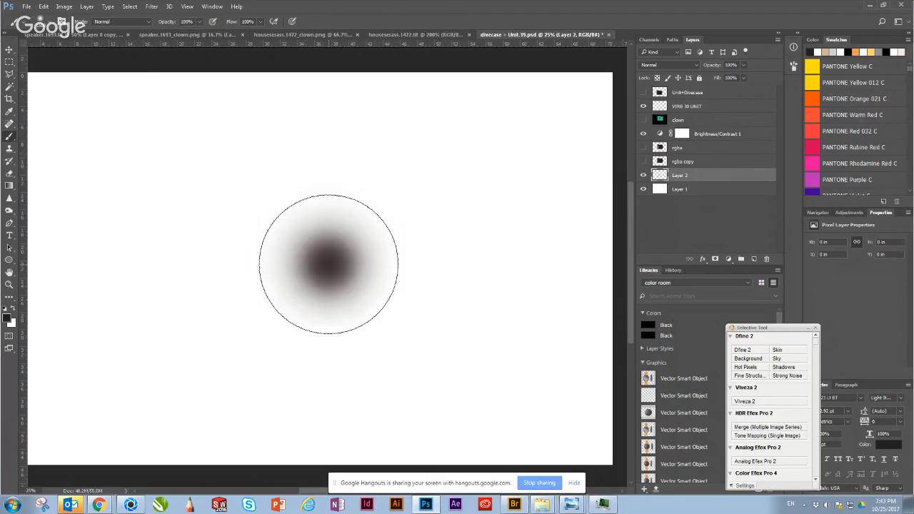
key("v")
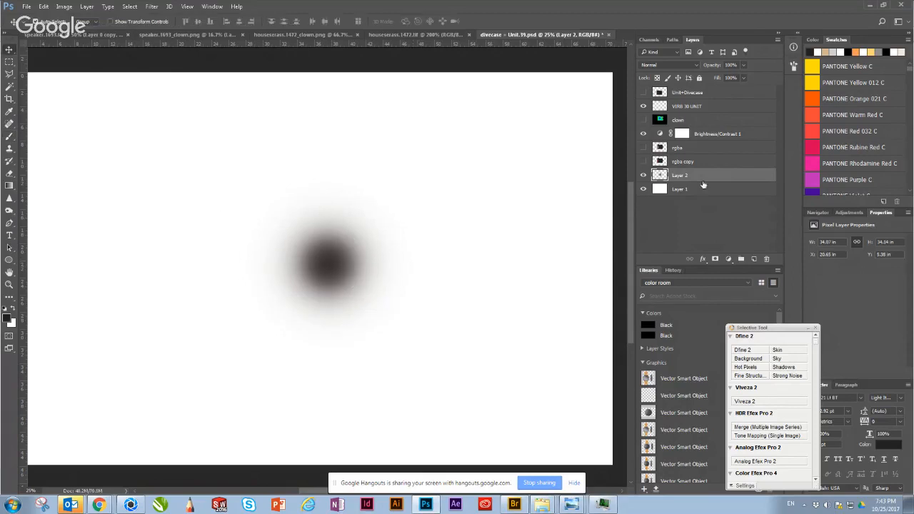
Step: Show rgba copy again and reposition the camera and the black spot so the spot sits just below the camera's underside
left_click(643, 162)
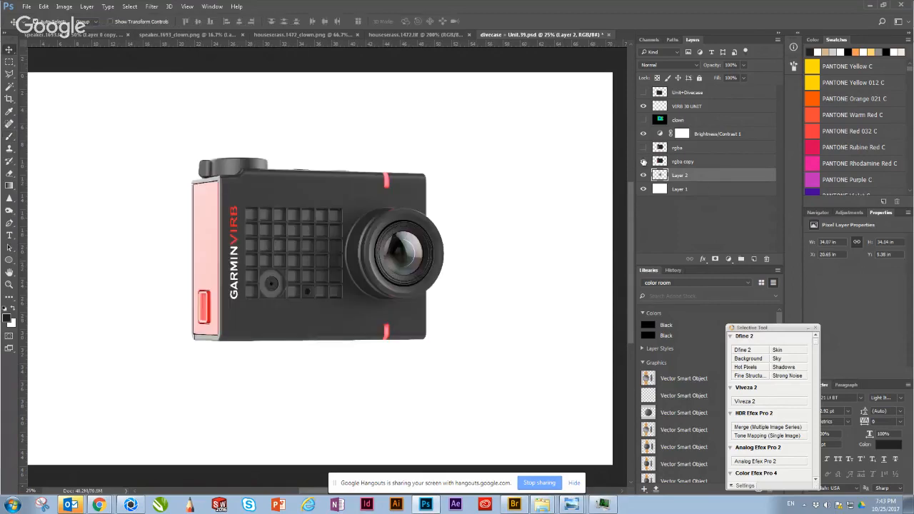
left_click_drag(328, 325, 332, 285)
left_click(674, 177)
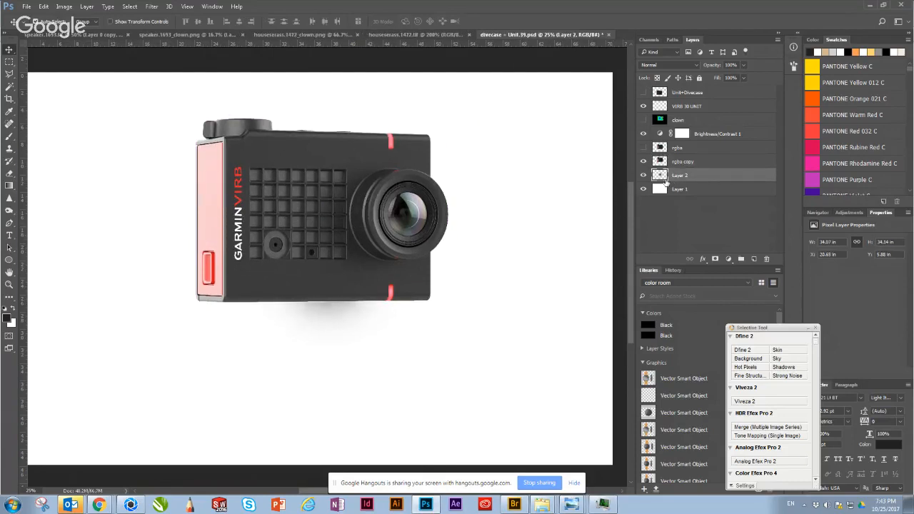
left_click_drag(326, 312, 336, 380)
left_click_drag(308, 261, 320, 280)
left_click(335, 350)
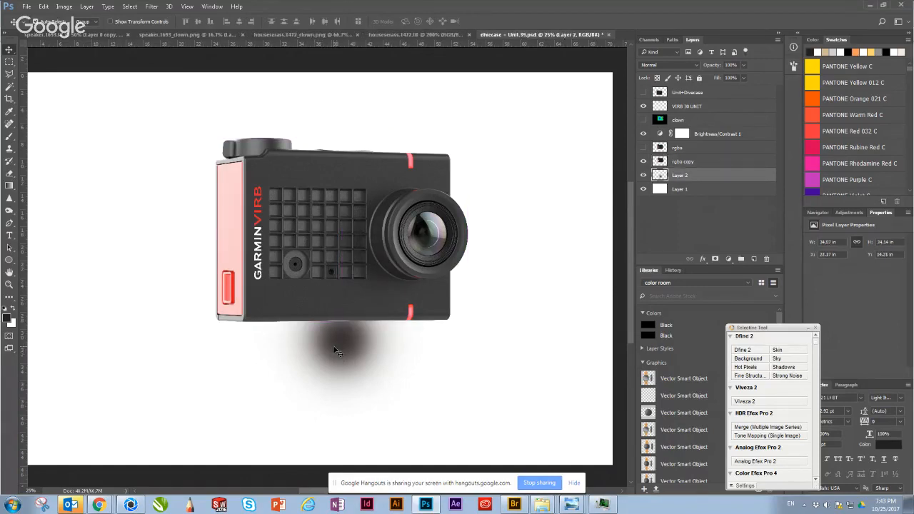
Step: Squash and widen the black spot into a thin shadow about 58.75 in wide and 2.74 in high beneath the camera
key("ctrl+t")
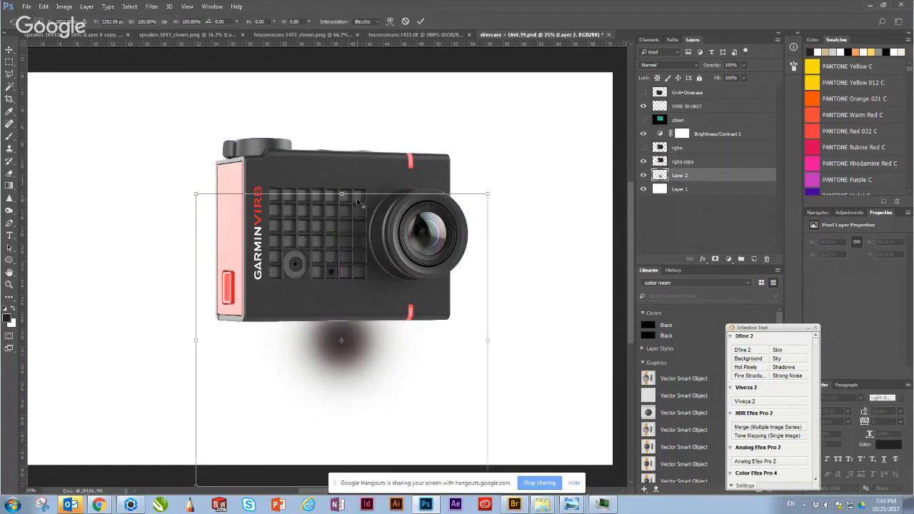
left_click_drag(341, 205, 355, 337, "alt")
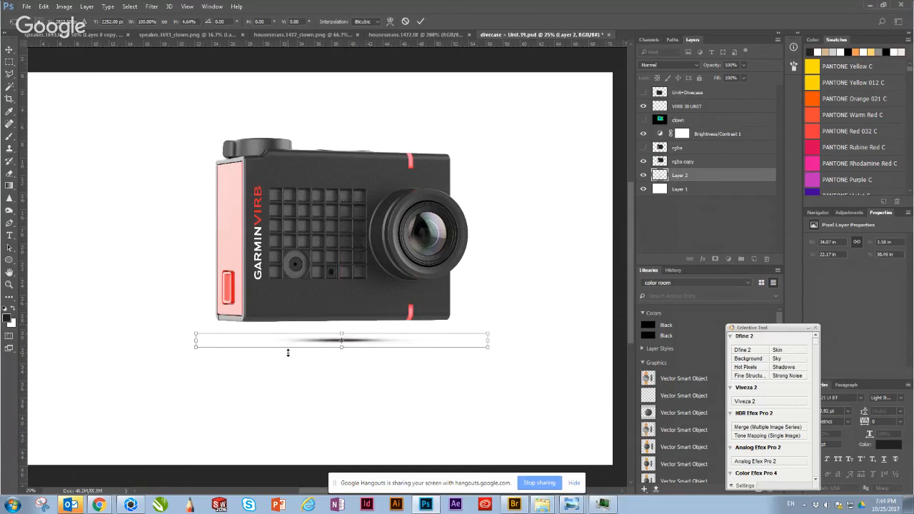
left_click_drag(198, 345, 83, 464, "alt")
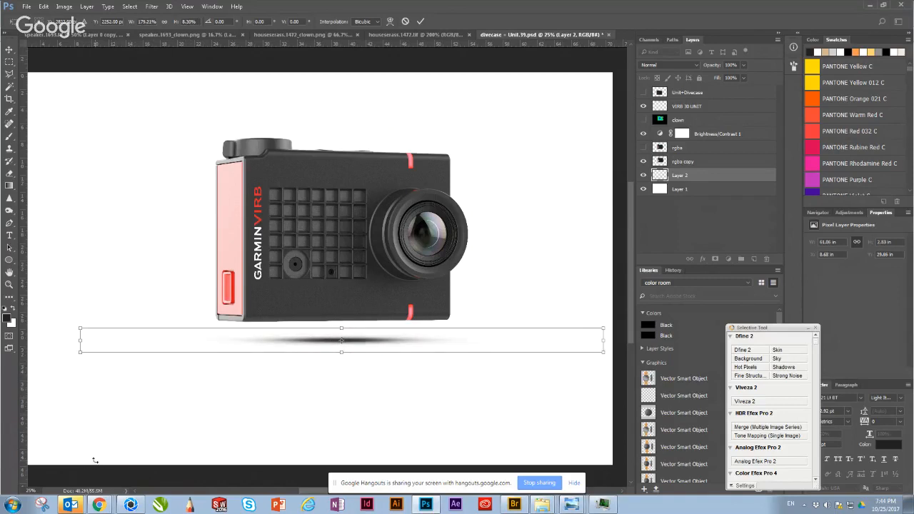
key("Return")
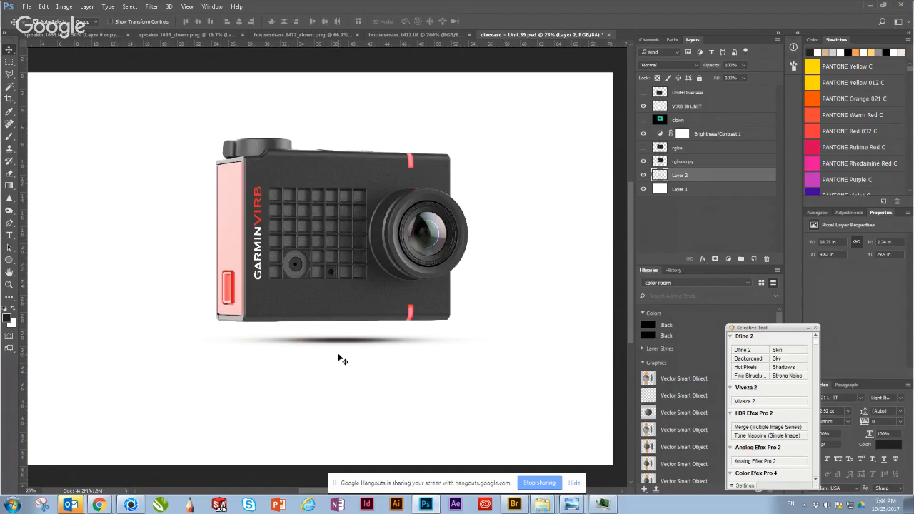
left_click(201, 191)
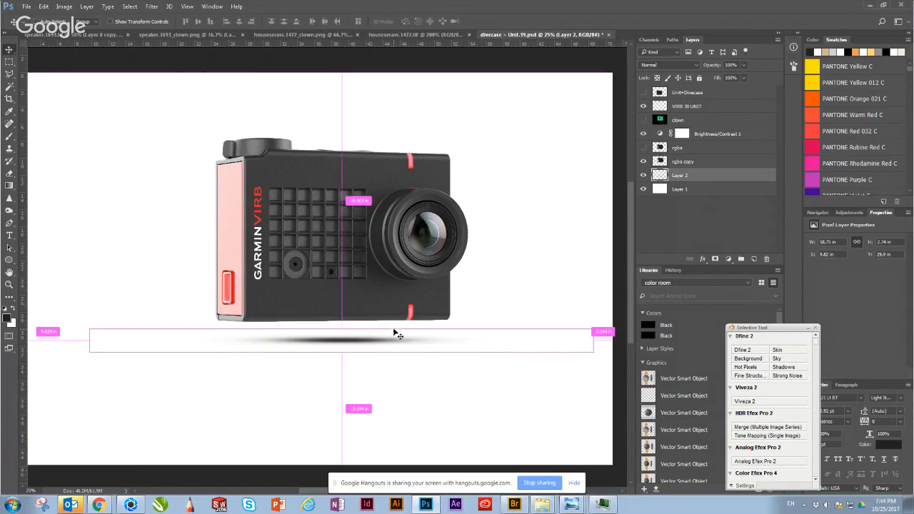
key("ctrl+1")
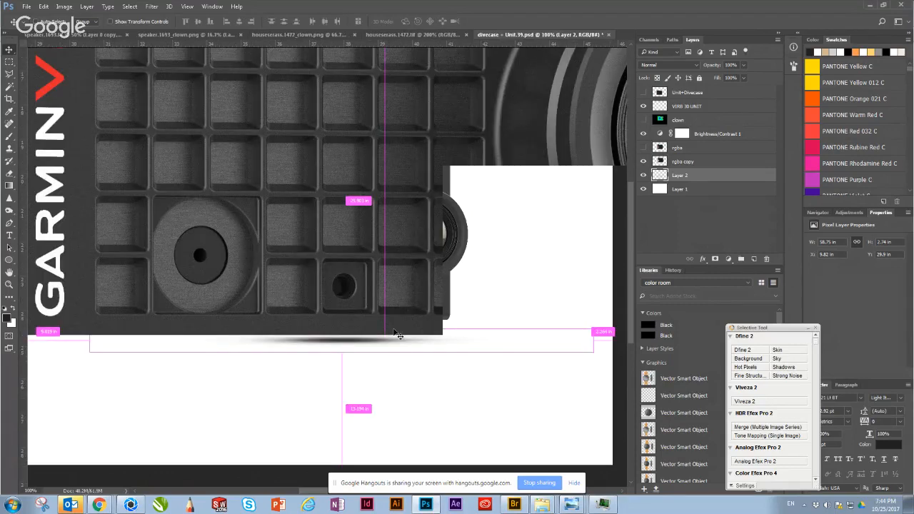
Step: Move the black shadow up so that it sits directly against the camera's underside
left_click_drag(394, 332, 328, 160)
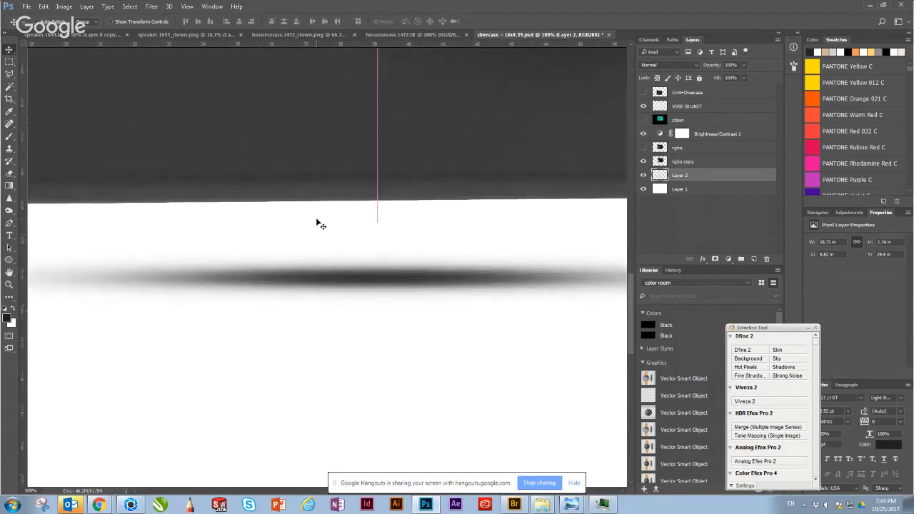
key("ctrl+minus")
key("ctrl+minus")
key("ctrl+minus")
key("ctrl+minus")
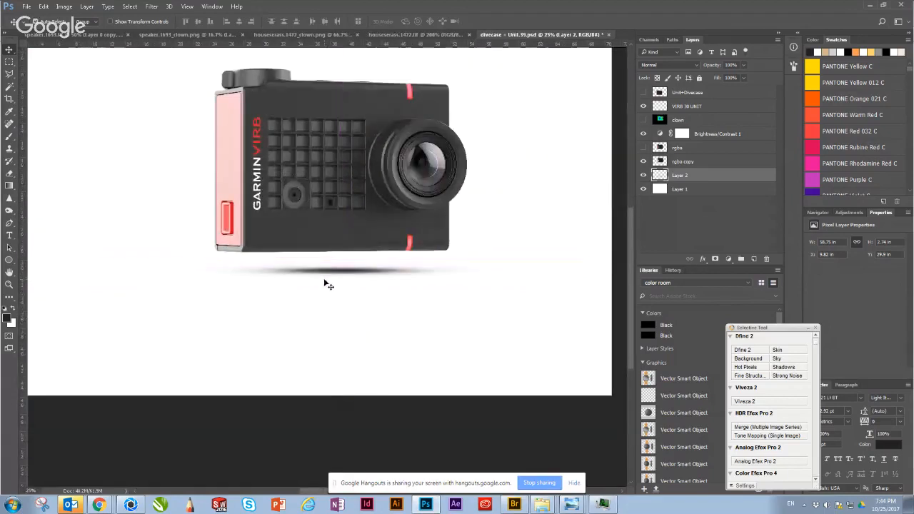
mouse_move(332, 279)
left_mouse_down()
mouse_move(317, 261)
mouse_move(325, 263)
left_mouse_up()
key("Up")
key("Up")
key("Up")
key("Up")
key("Up")
key("Up")
key("Up")
key("Up")
key("Up")
key("Up")
key("Up")
key("Up")
key("Up")
key("Up")
key("Up")
key("Up")
key("Up")
key("Up")
key("Up")
key("Up")
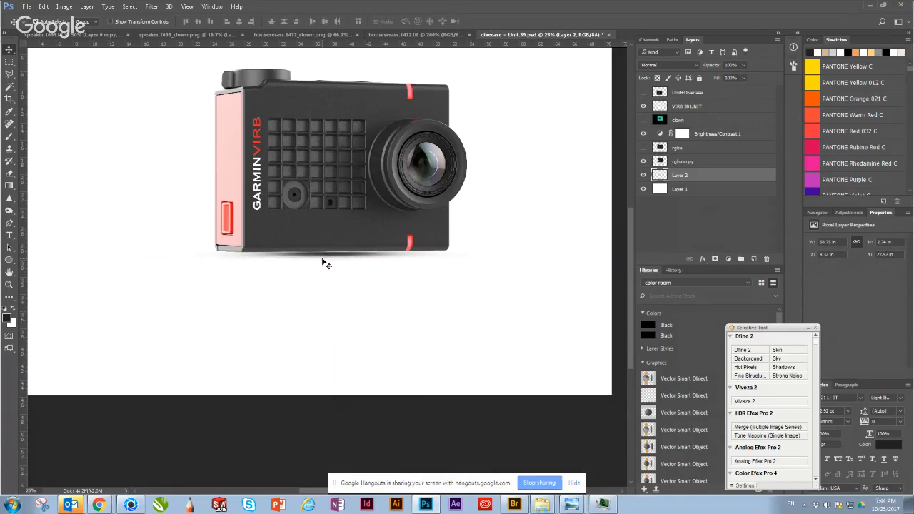
key("Up")
key("Up")
Step: Stretch the shadow on both sides to about 68.86 in wide and shift it towards the camera's pink side
key("ctrl+t")
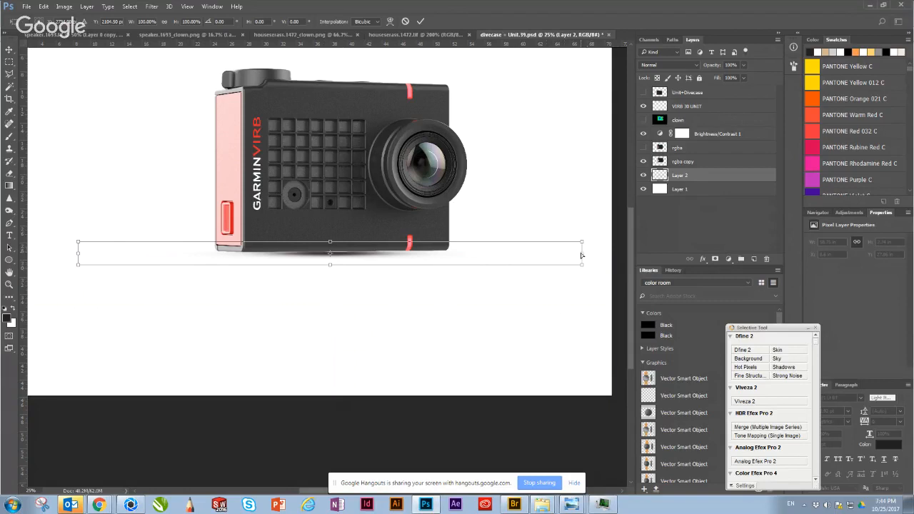
left_click_drag(581, 255, 606, 255)
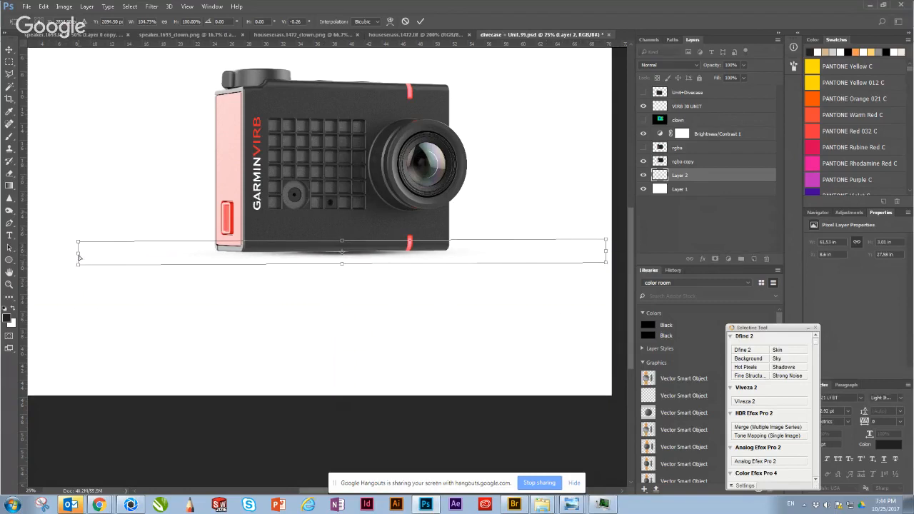
left_click_drag(79, 258, 34, 255)
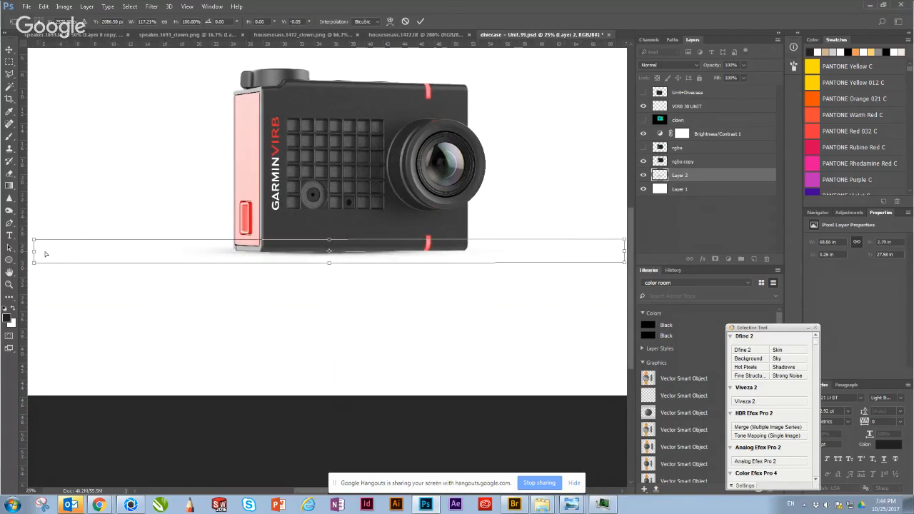
key("Return")
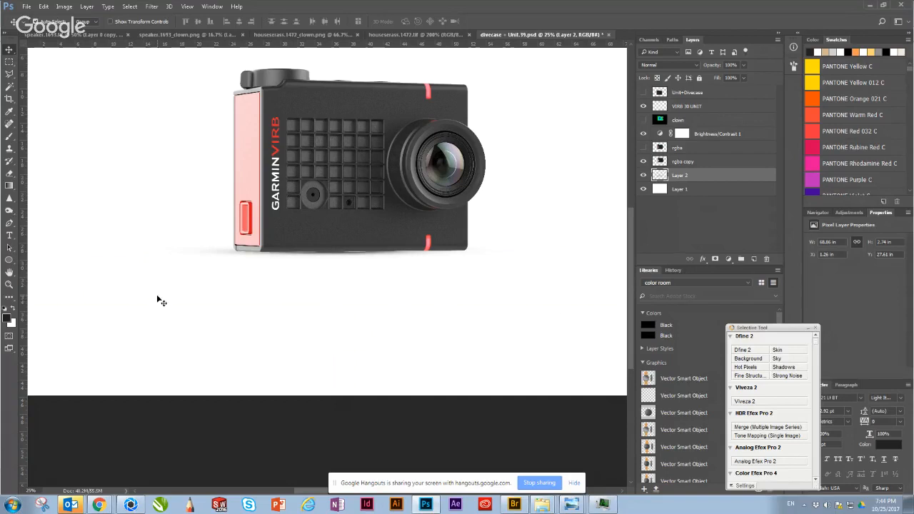
left_click_drag(229, 257, 205, 254)
key("ctrl+minus")
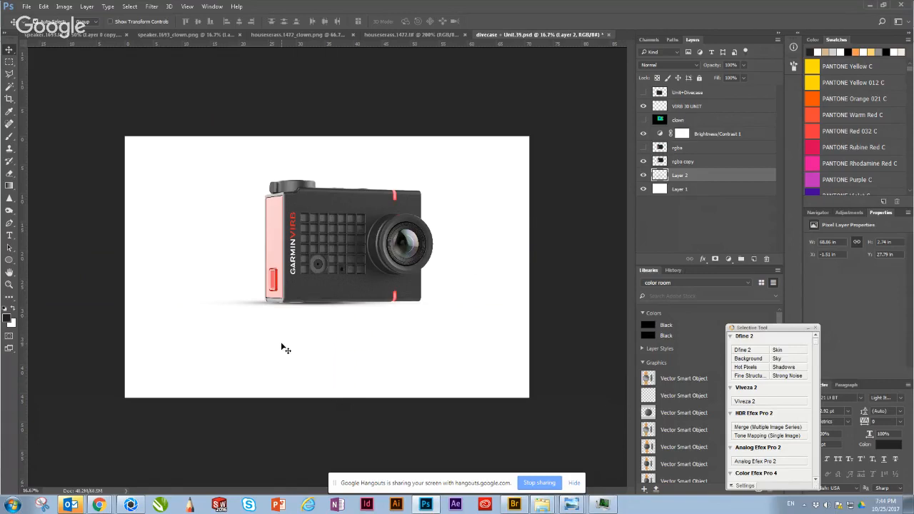
Step: Examine up close how the shadow meets the camera's lower edge on the pink side, with rgba copy selected
left_click(238, 247, "ctrl")
left_click(283, 255, "ctrl")
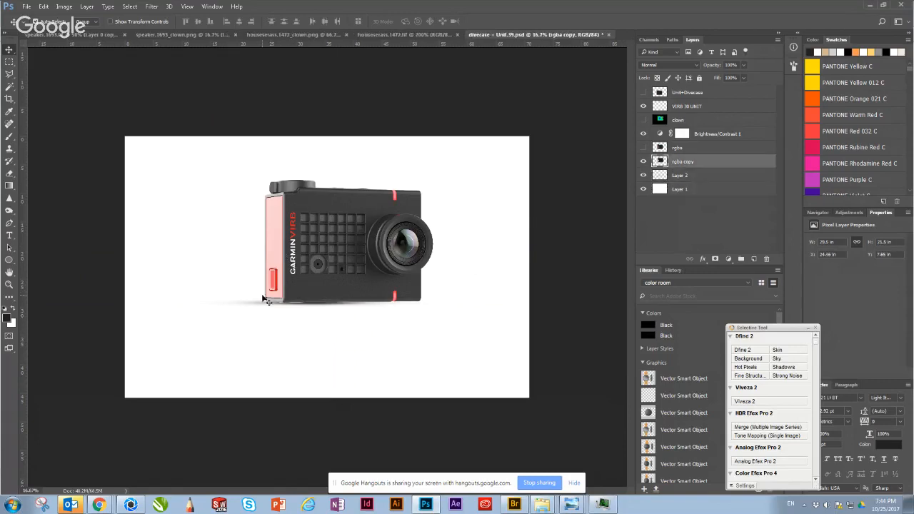
key("ctrl+plus")
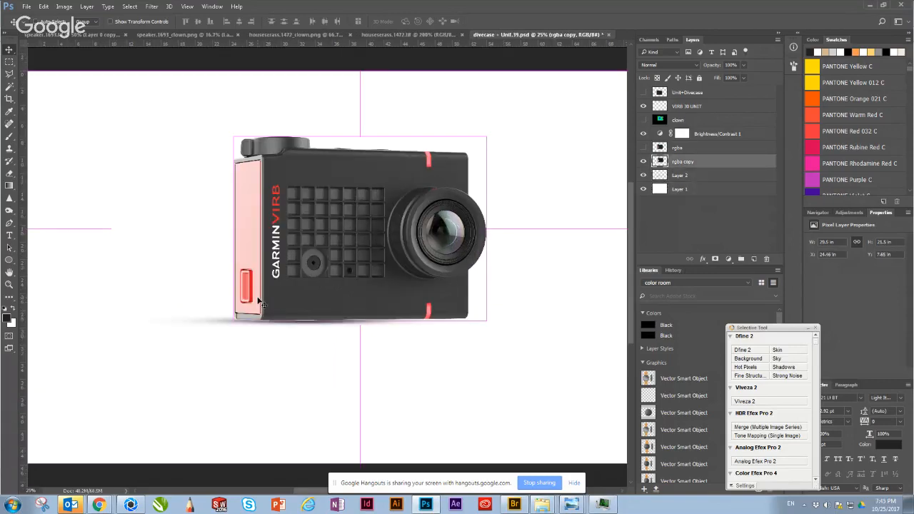
key("ctrl+plus")
key("ctrl+plus")
key("ctrl+plus")
left_click_drag(230, 412, 465, 351)
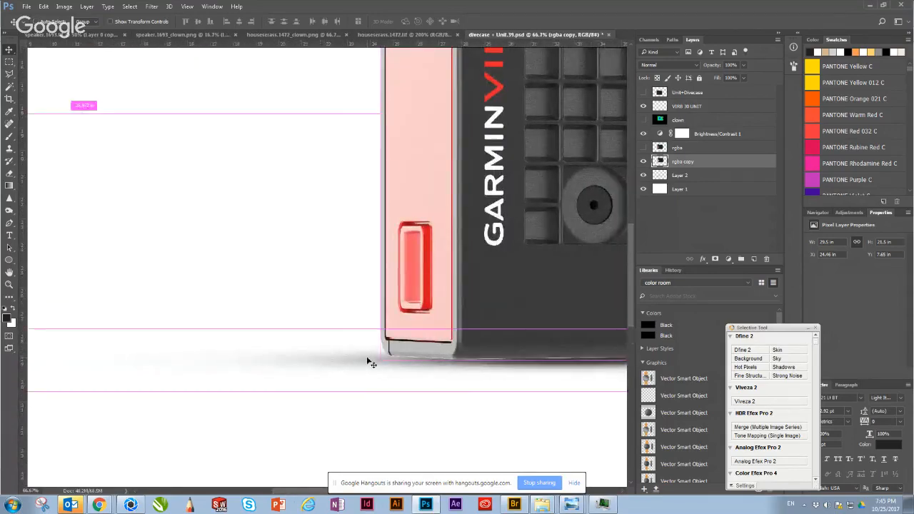
key("ctrl+minus")
key("ctrl+minus")
key("ctrl+minus")
key("ctrl+minus")
key("ctrl+minus")
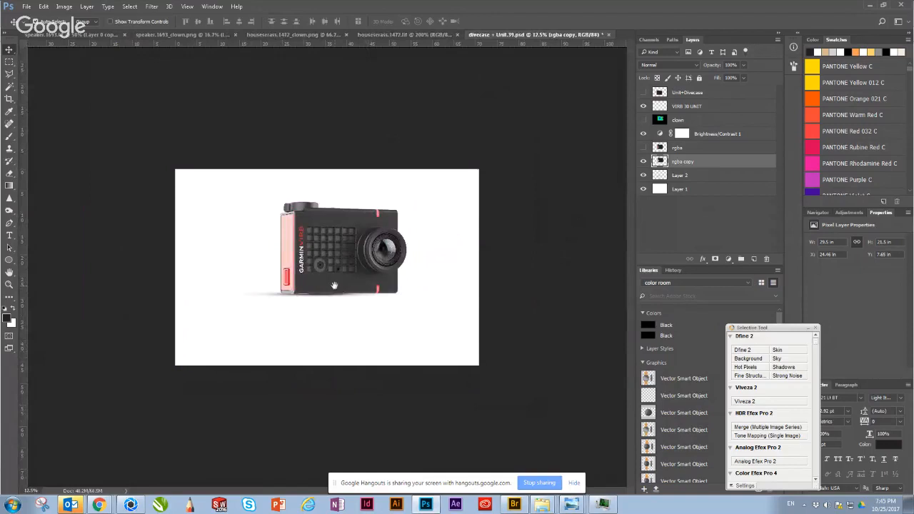
key("ctrl+t")
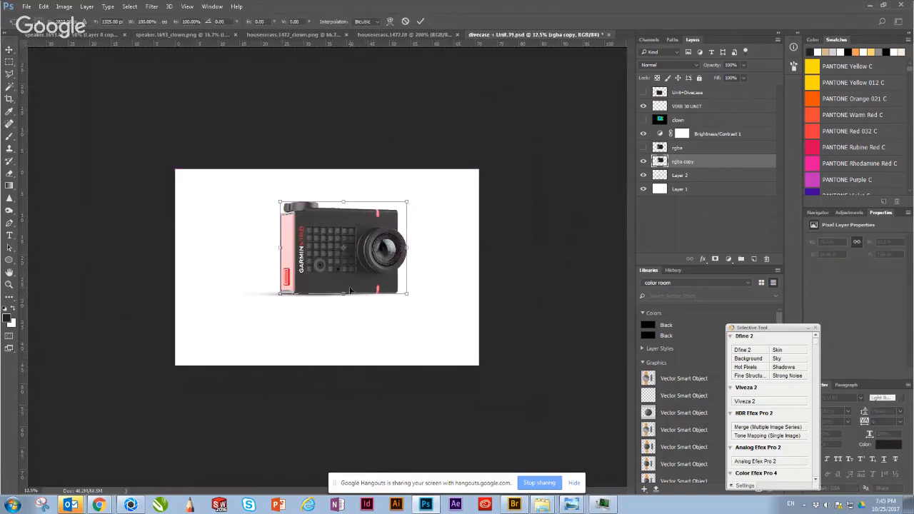
key("Return")
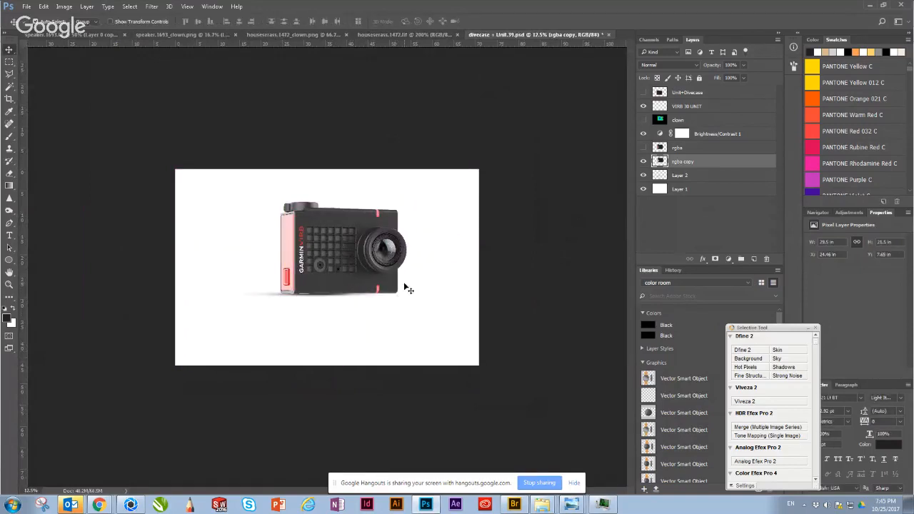
left_click(438, 112)
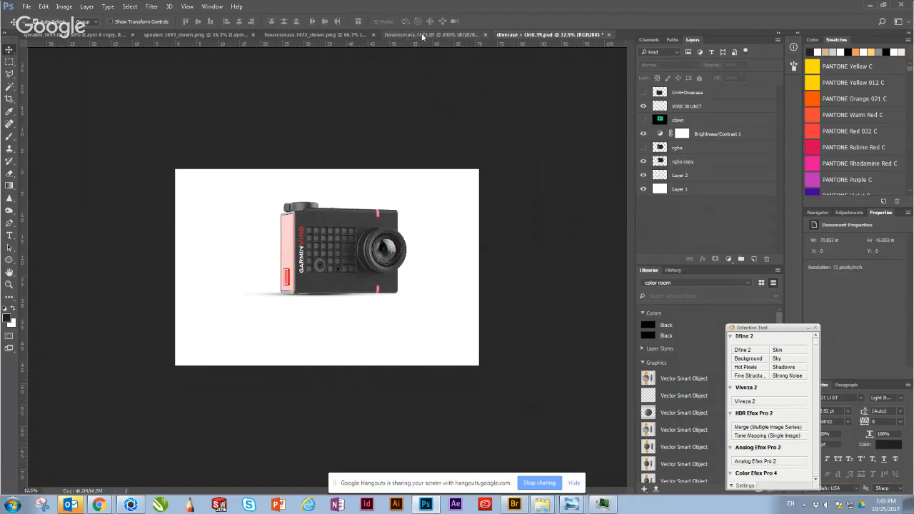
left_click(420, 35)
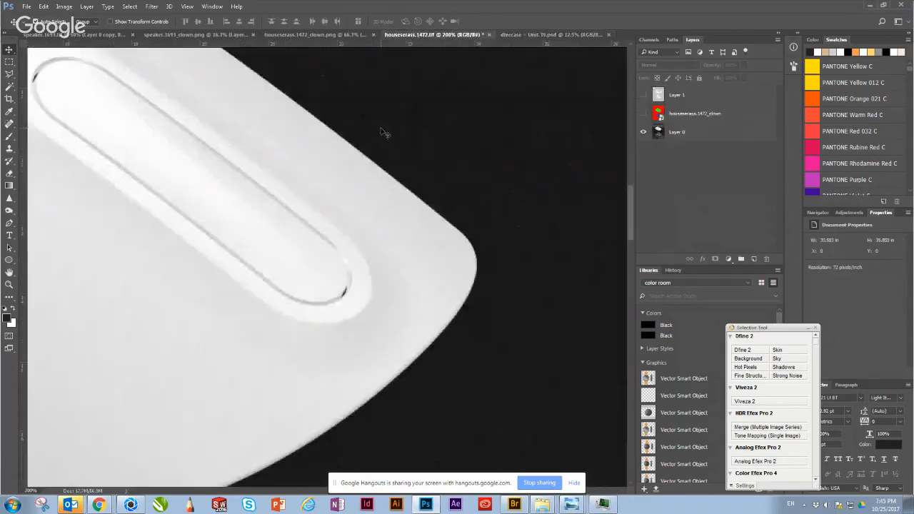
left_click(539, 35)
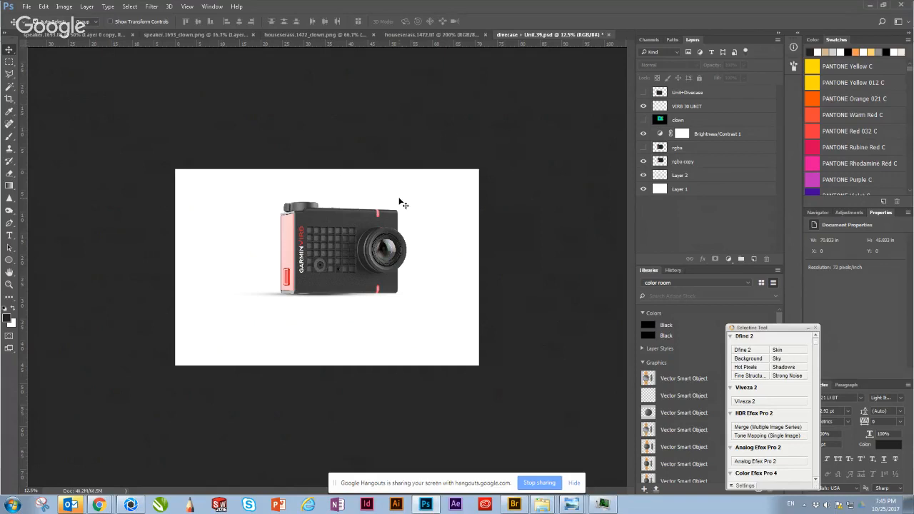
Step: Hide the white Layer 1 and enlarge the shadow on Layer 2 to about 82 in wide and 3.26 in high
key("ctrl+plus")
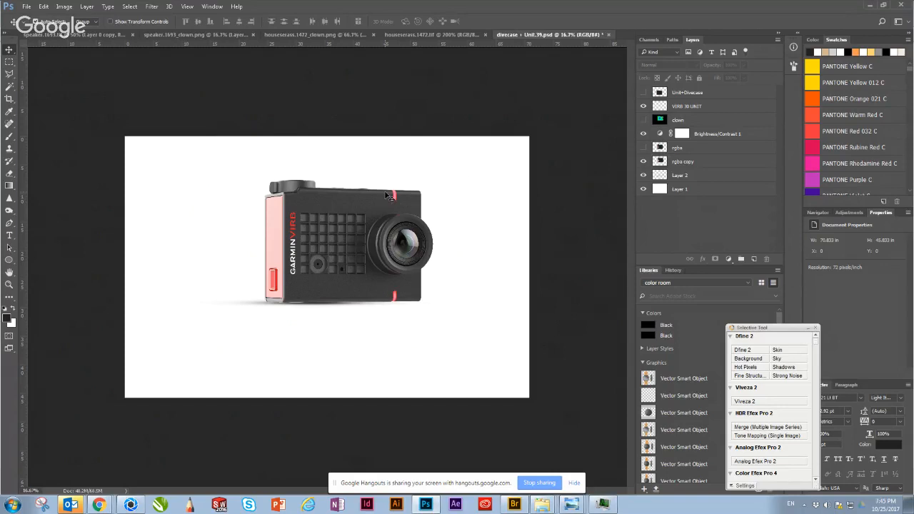
left_click(644, 190)
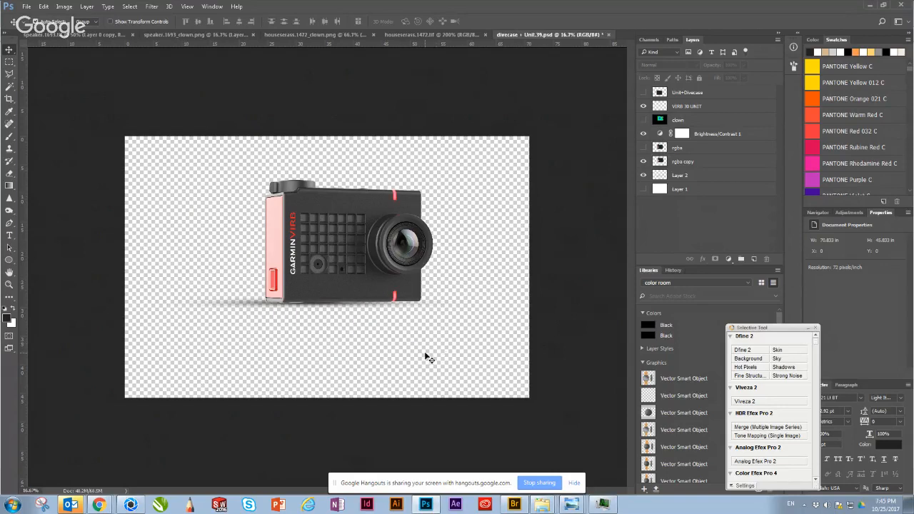
left_click(260, 306)
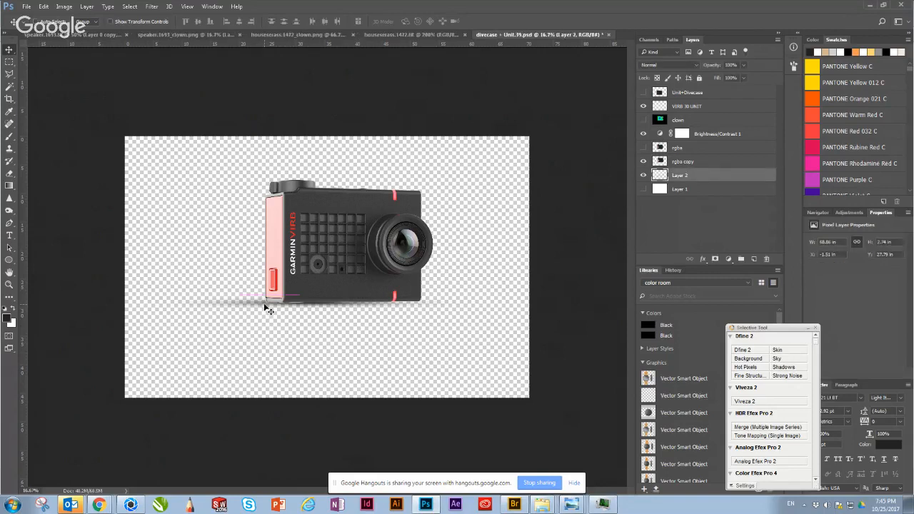
key("ctrl+t")
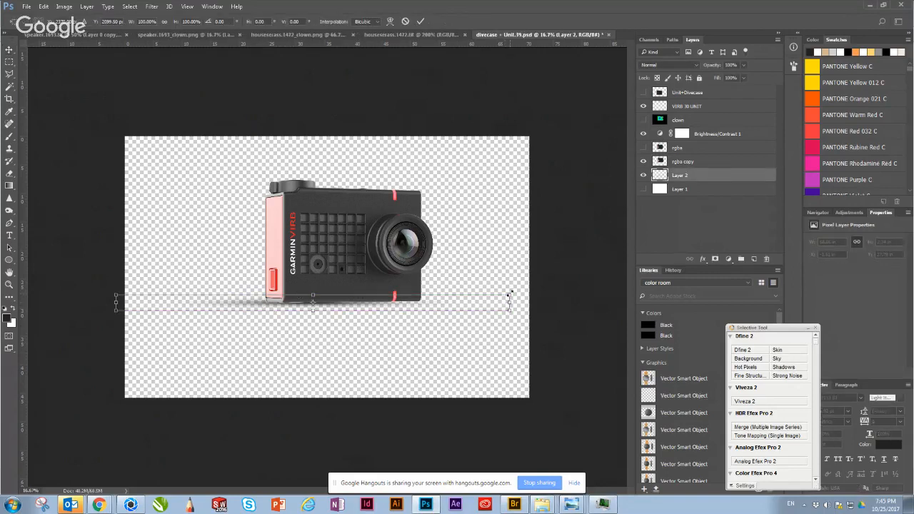
left_click_drag(510, 296, 585, 300)
left_click_drag(435, 304, 429, 297)
key("Return")
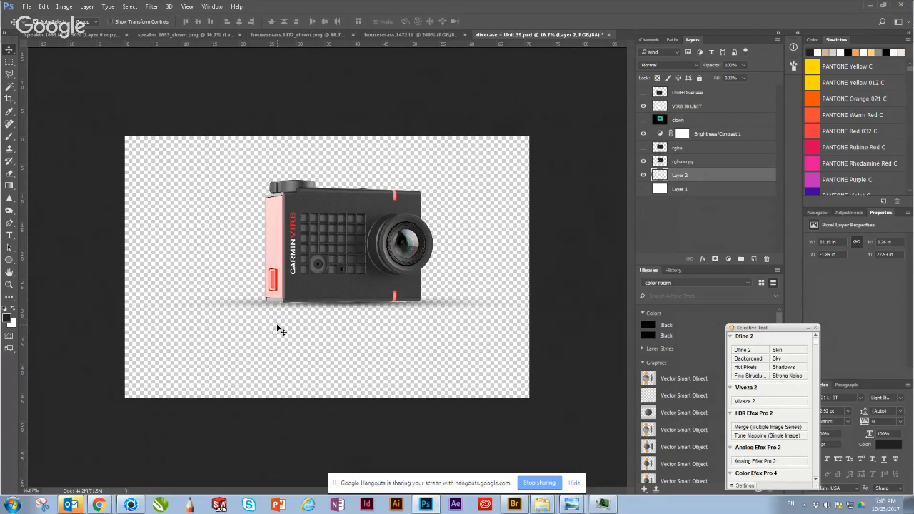
Step: Switch to KeyShot, turn the mouse model to a low side view and close the render queue window
key("alt+Tab")
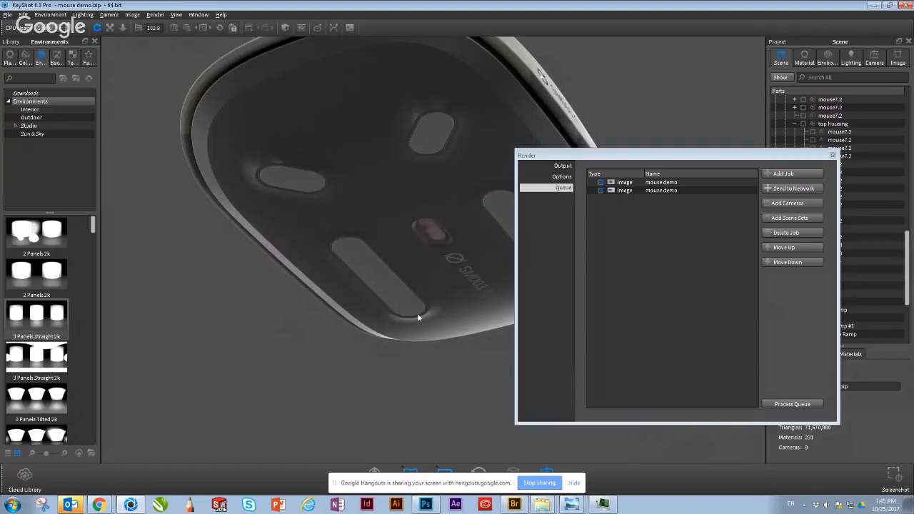
left_click_drag(384, 278, 737, 340)
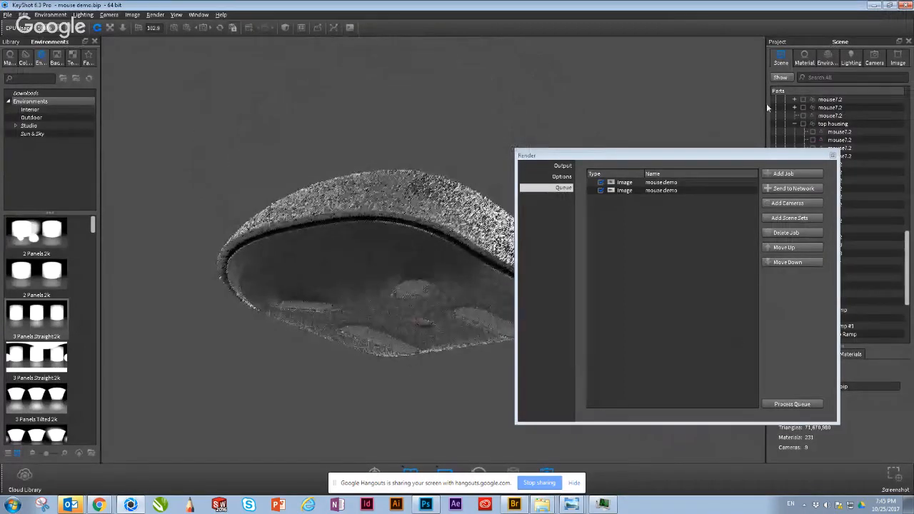
left_click(833, 155)
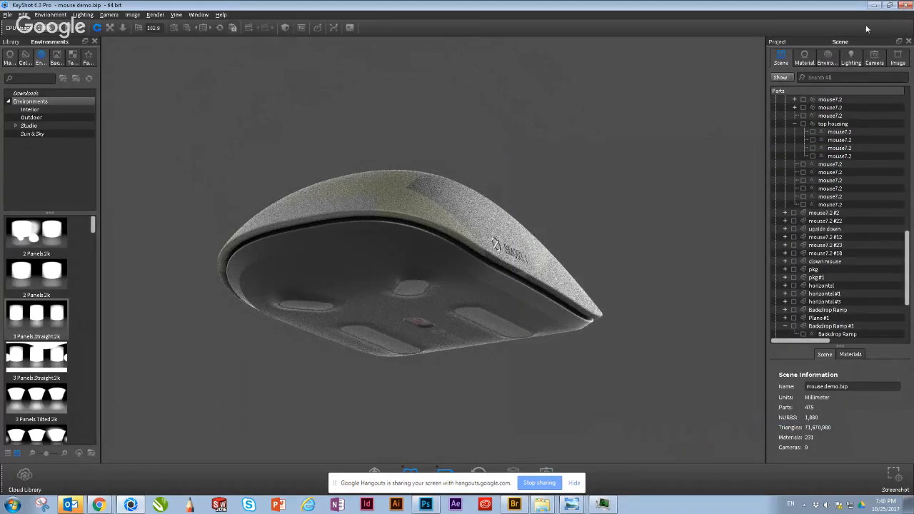
Step: Open the camera settings and set the perspective focal length to 35
left_click(874, 57)
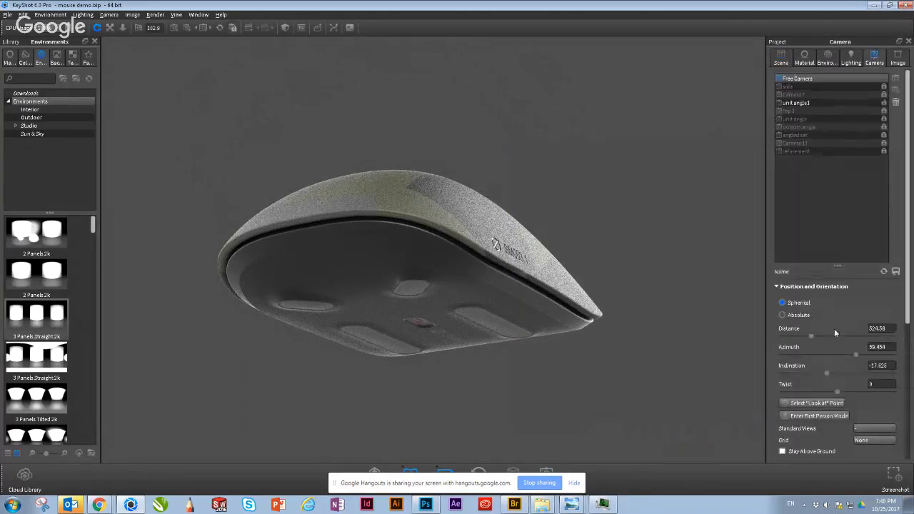
scroll(833, 311, "down", 3)
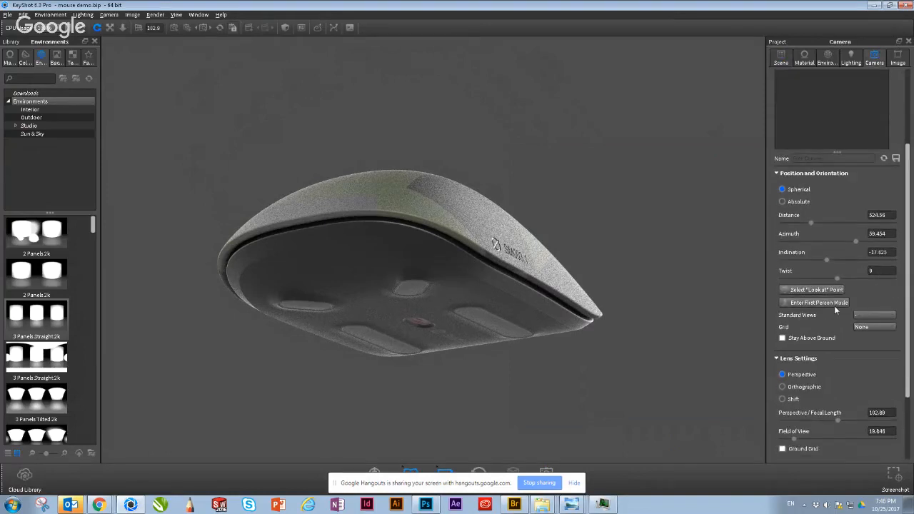
scroll(834, 306, "down", 3)
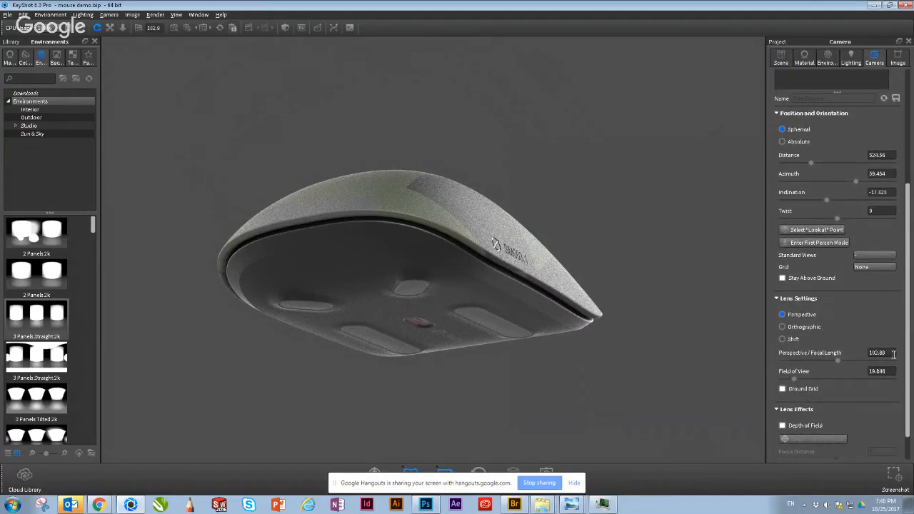
left_click_drag(894, 354, 838, 359)
type("35")
key("Return")
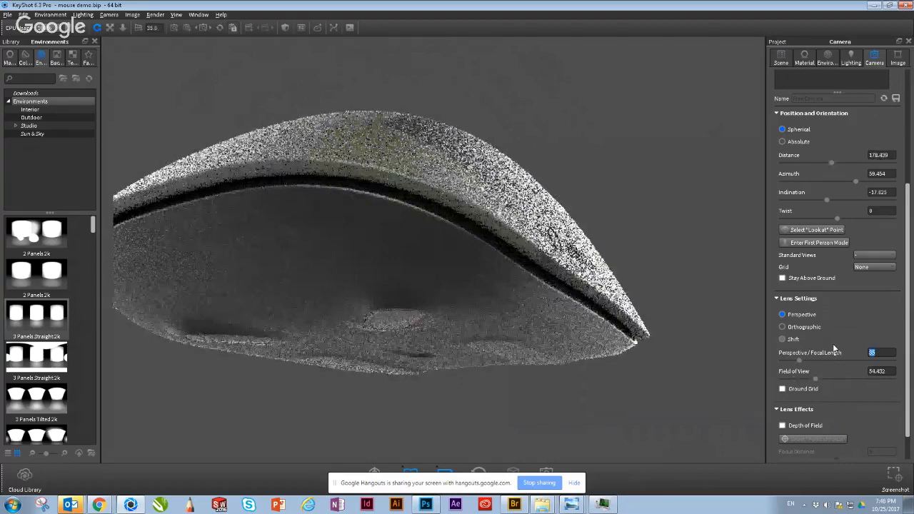
scroll(622, 317, "down", 4)
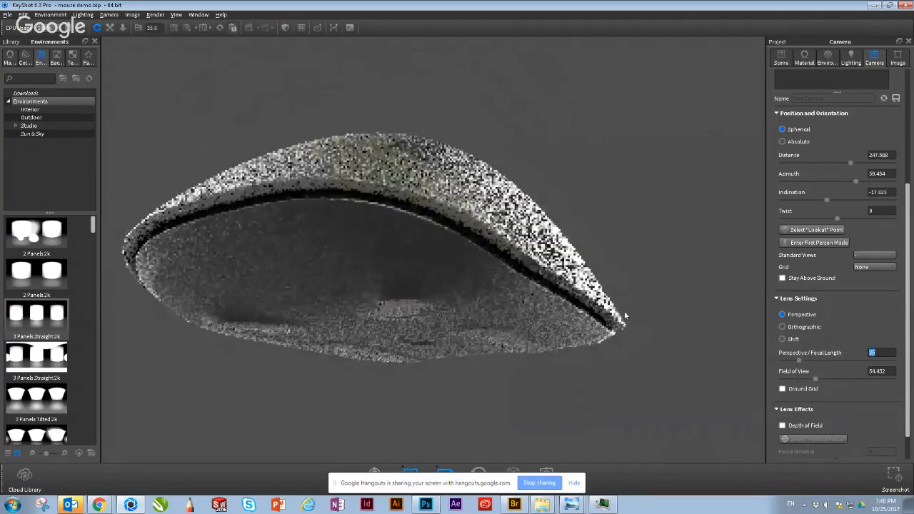
Step: Orbit and pan the camera to show the mouse centred from above, at about 125.57 azimuth and 38.22 inclination
left_click_drag(422, 250, 465, 350)
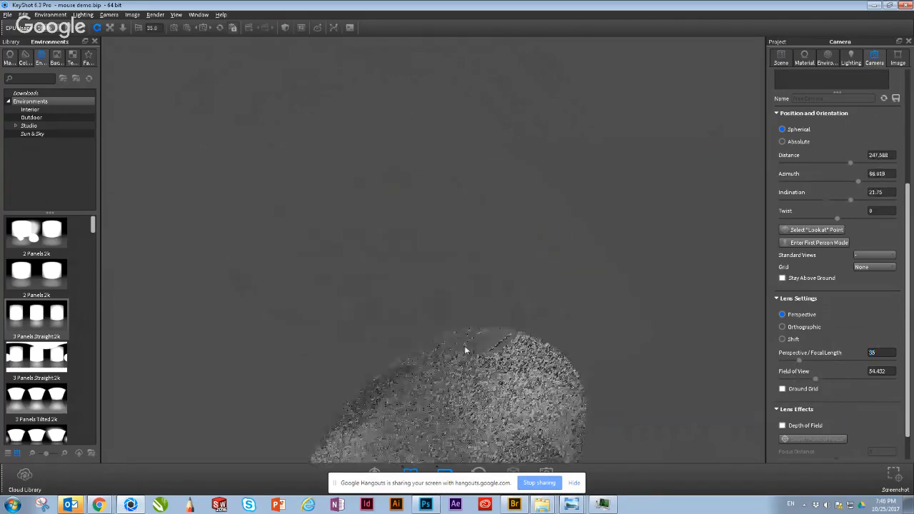
middle_click_drag(466, 350, 466, 357)
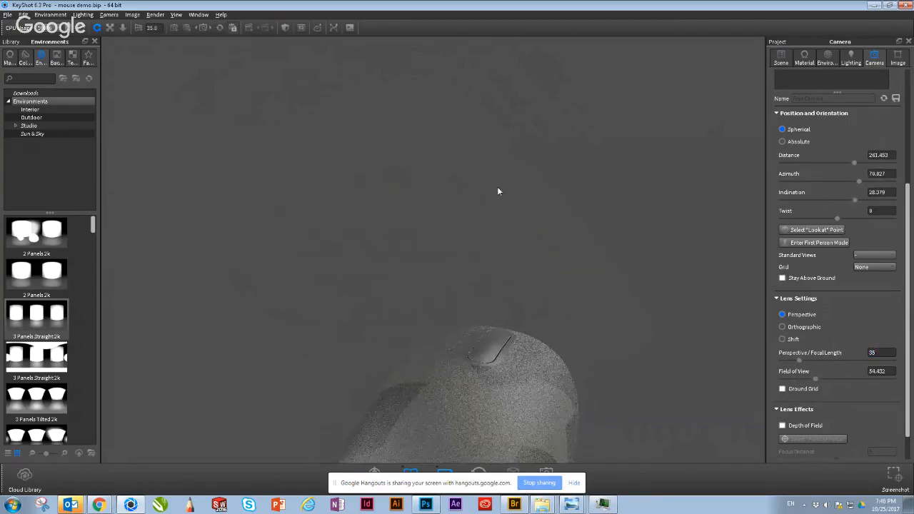
middle_click_drag(499, 190, 516, 118)
middle_click_drag(444, 296, 454, 261)
left_click_drag(453, 262, 679, 322)
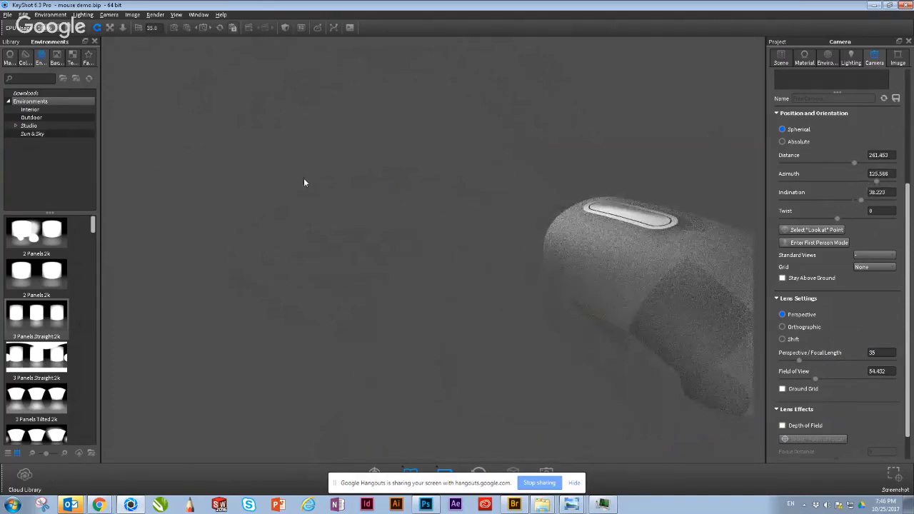
middle_click_drag(723, 326, 596, 290)
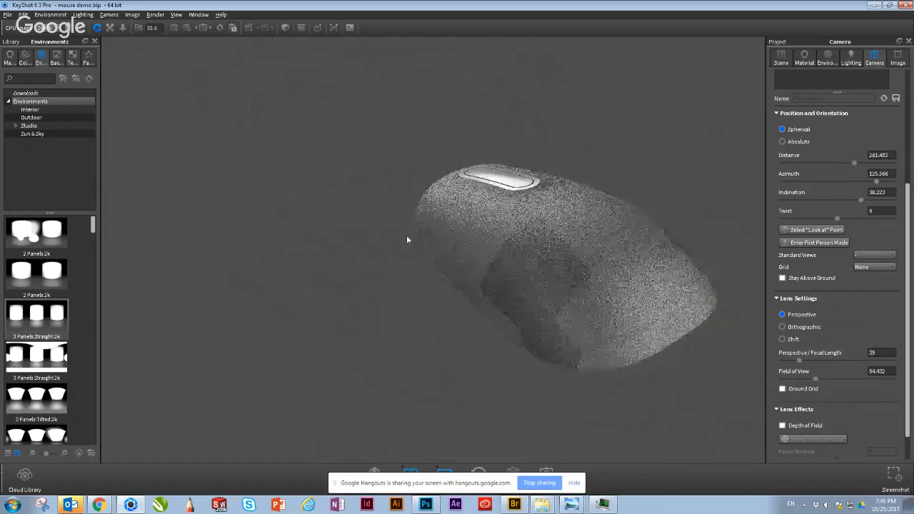
middle_click_drag(729, 260, 612, 244)
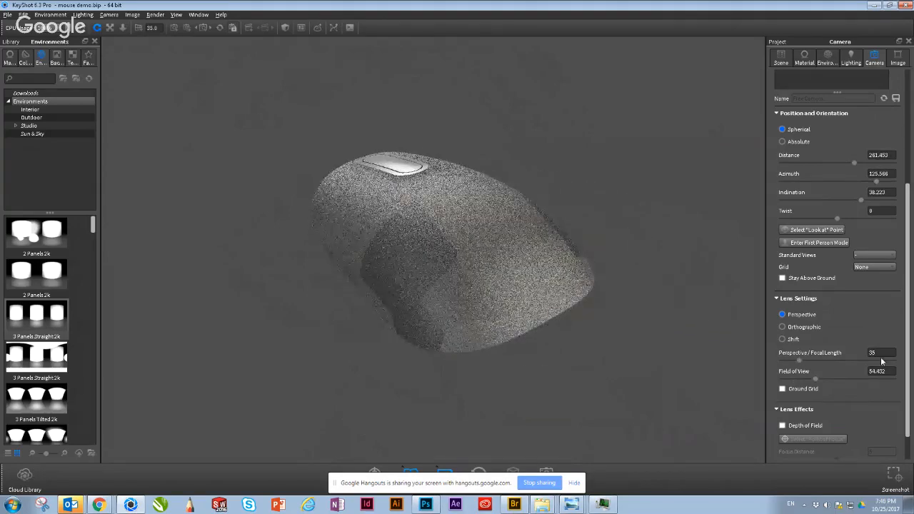
Step: Set the camera's perspective focal length to 105
left_click_drag(872, 353, 859, 352)
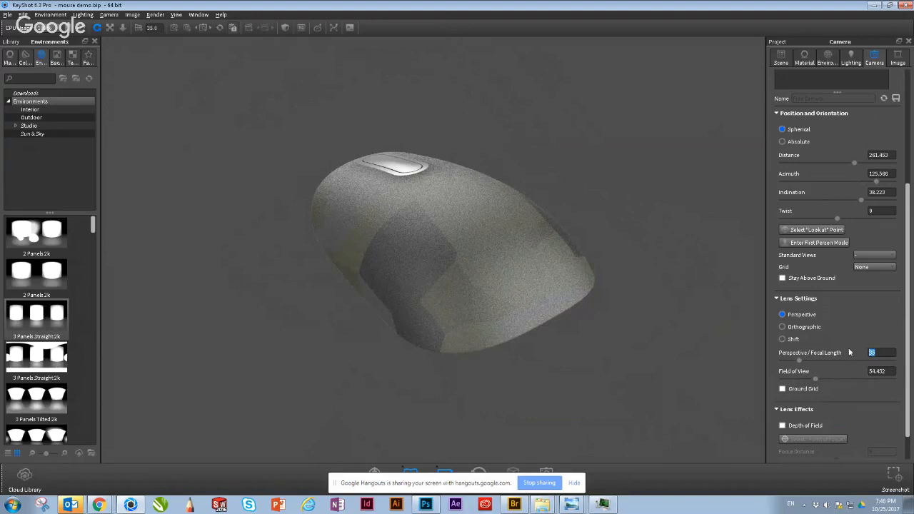
key("BackSpace")
type("10")
key("Return")
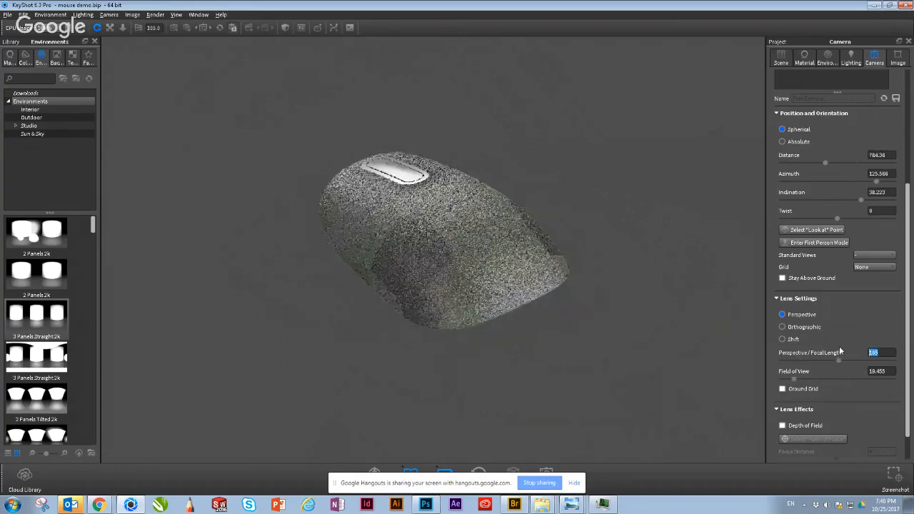
Step: Orbit, zoom and pan around the mouse to examine its shape from the low side, rear and front at the 105 focal length
left_click_drag(397, 321, 571, 193)
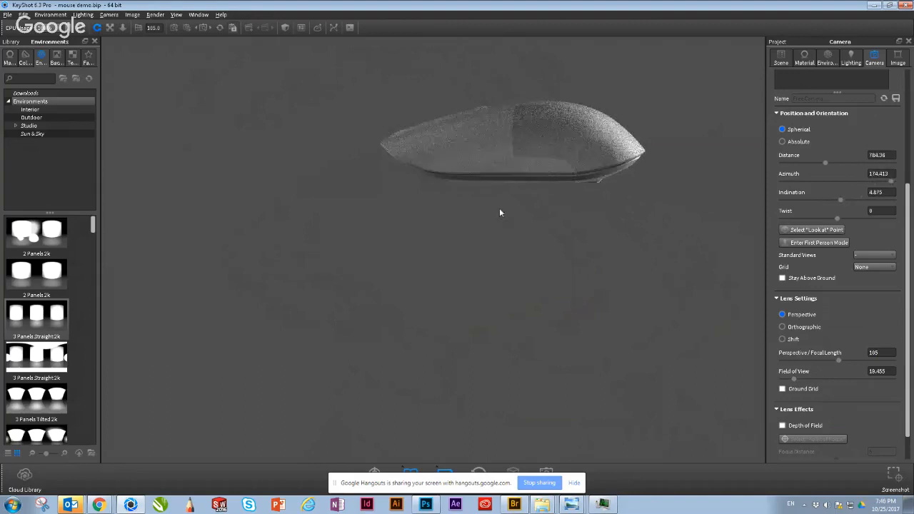
scroll(497, 208, "down", 1)
left_click_drag(616, 165, 584, 194)
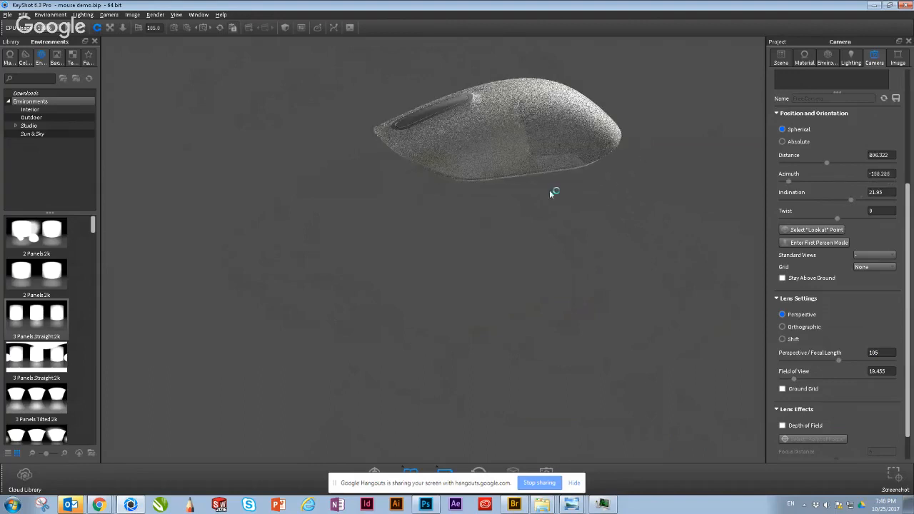
scroll(549, 191, "down", 2)
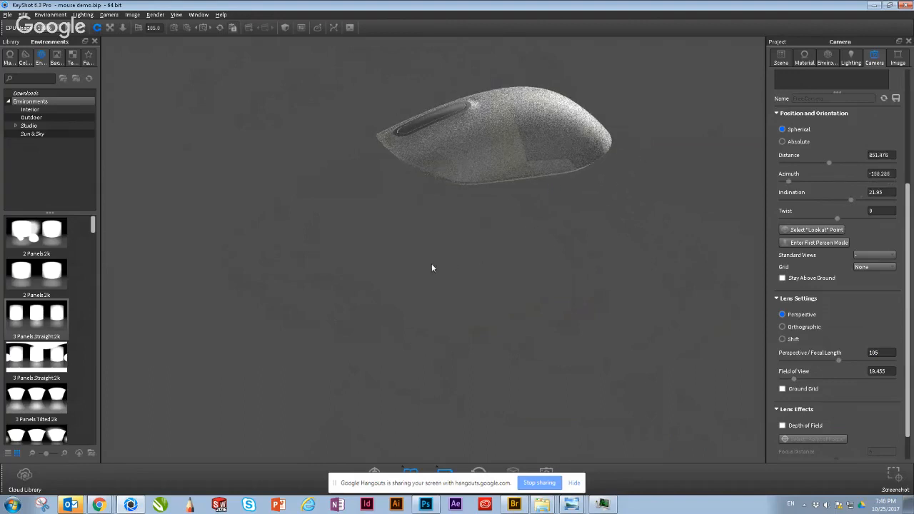
scroll(441, 268, "down", 1)
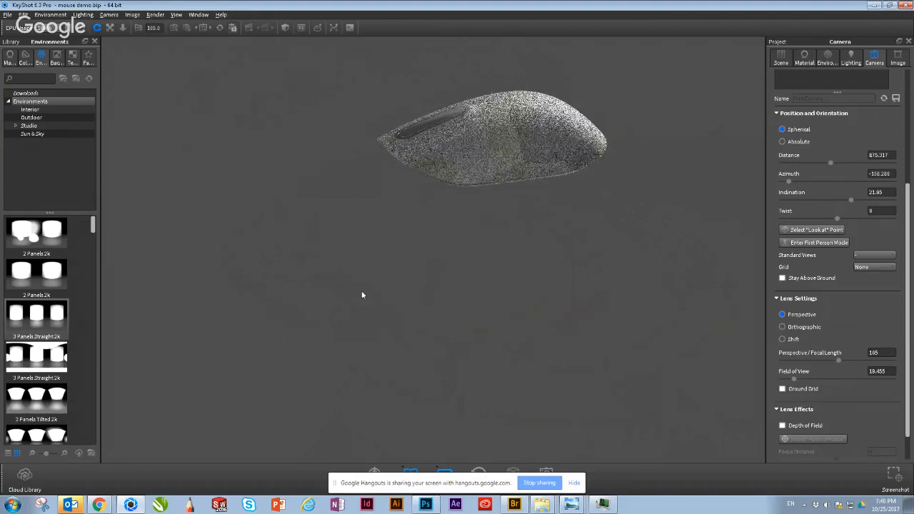
left_click_drag(620, 157, 378, 96)
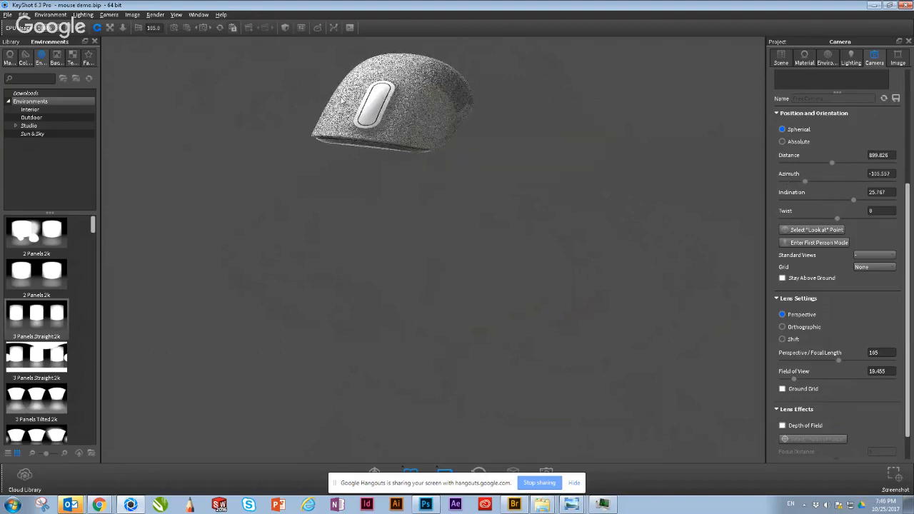
scroll(441, 253, "up", 1)
middle_click_drag(441, 253, 505, 349)
middle_click_drag(437, 232, 486, 320)
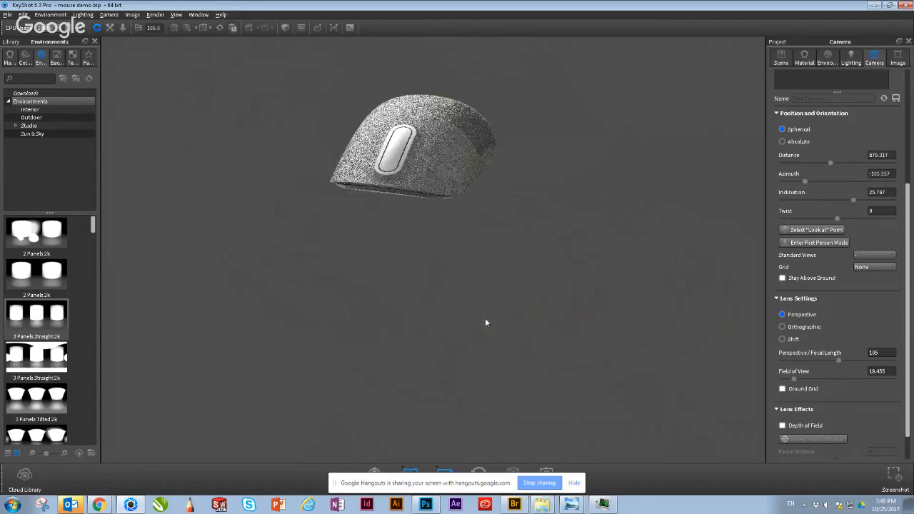
middle_click_drag(387, 183, 409, 232)
scroll(400, 230, "down", 1)
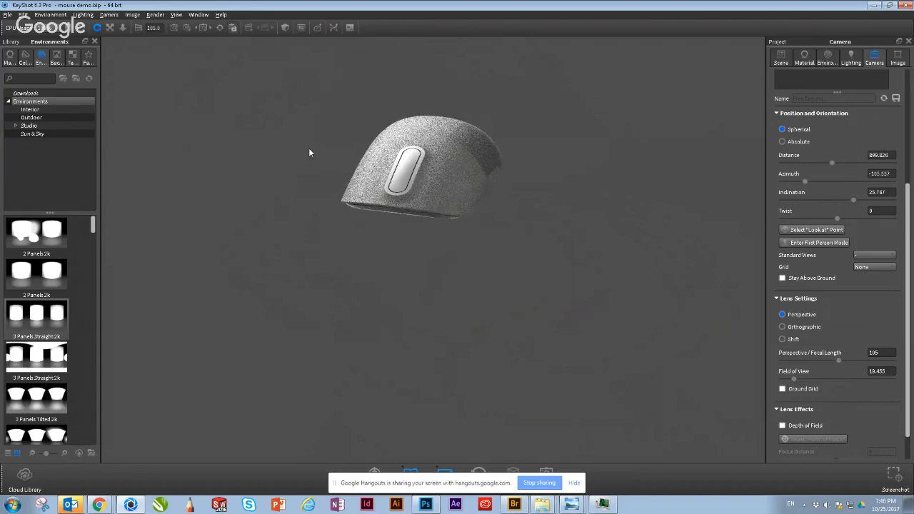
Step: Centre the mouse and orbit down to examine it from a low side view at about 6.48 inclination
left_click_drag(309, 153, 402, 294)
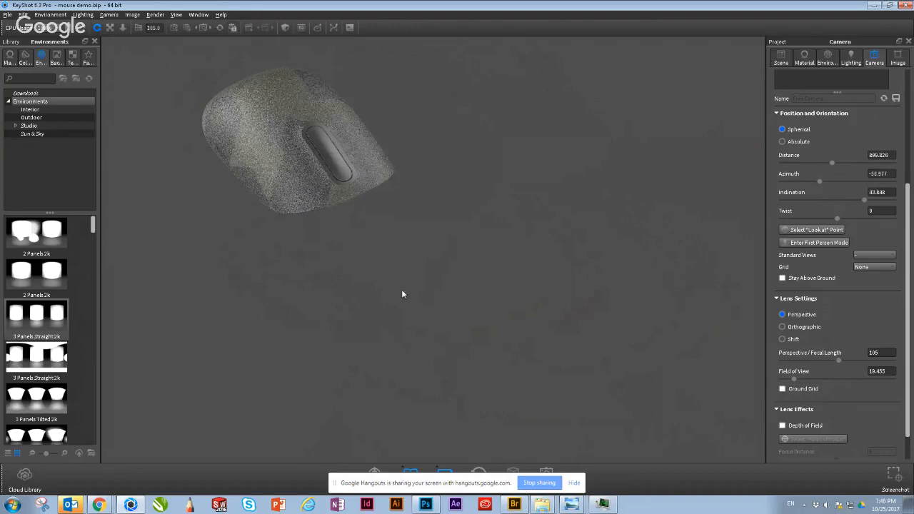
scroll(401, 289, "down", 1)
middle_click_drag(469, 322, 604, 348)
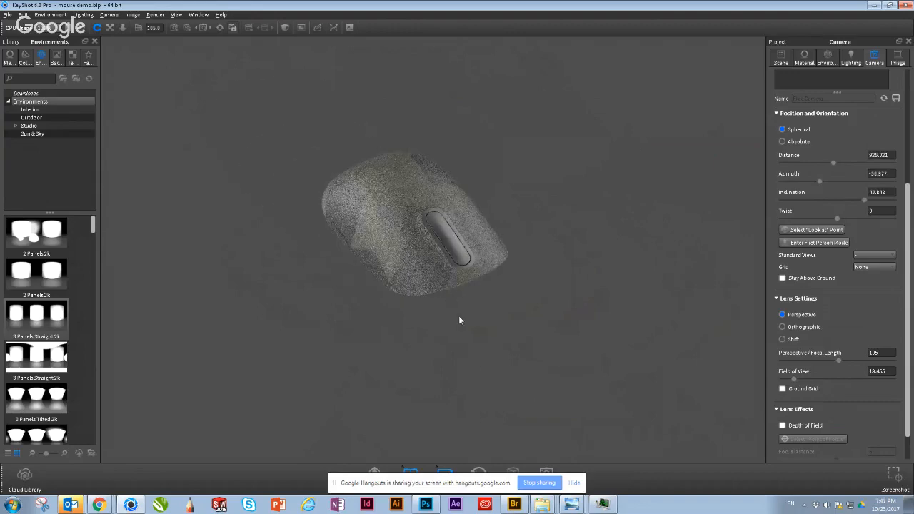
middle_click_drag(378, 331, 397, 316)
left_click_drag(412, 296, 468, 229)
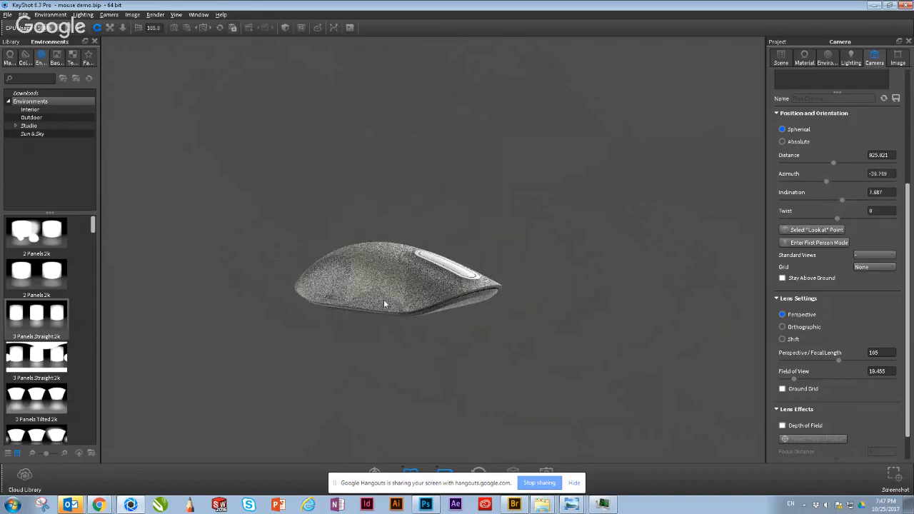
scroll(494, 280, "down", 1)
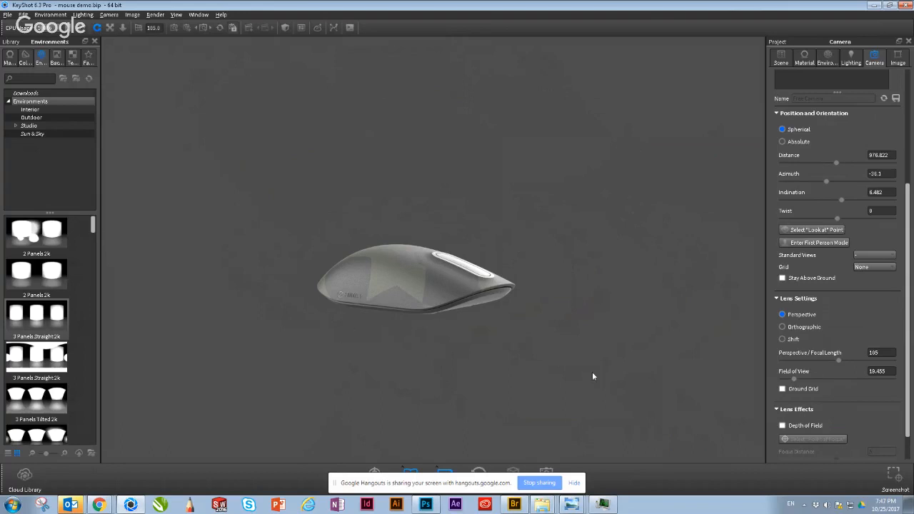
Step: Set the perspective focal length to 35 and bring the camera close to the mouse at a raised three-quarter angle
left_click(873, 353)
type("35")
key("Return")
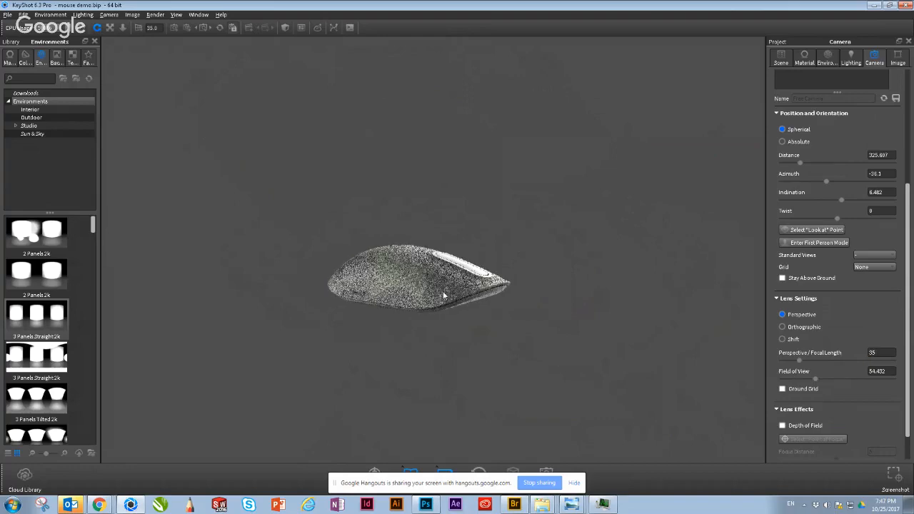
scroll(429, 292, "up", 3)
left_click_drag(458, 309, 359, 336)
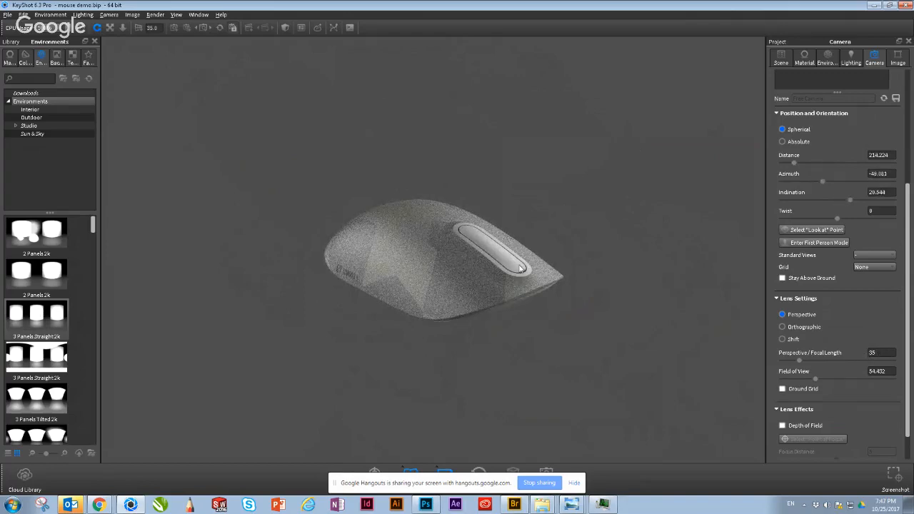
scroll(501, 344, "up", 3)
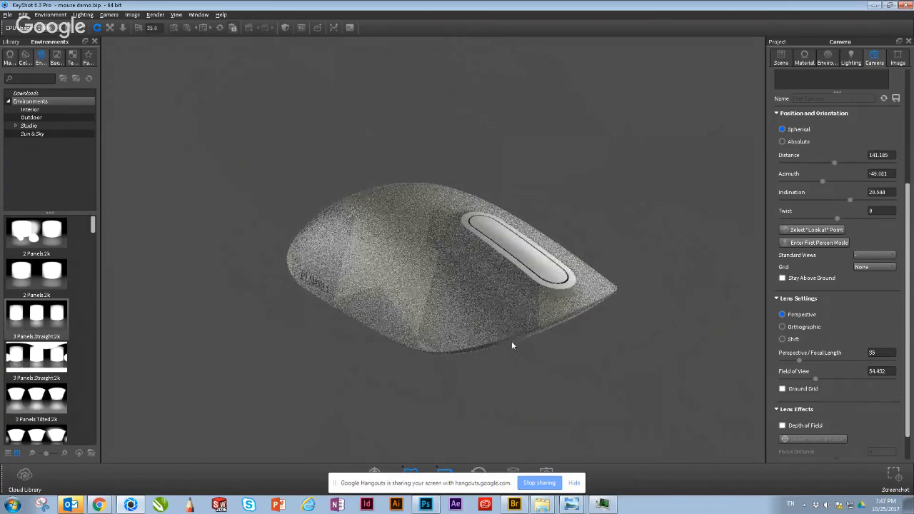
scroll(511, 341, "up", 3)
scroll(557, 353, "up", 2)
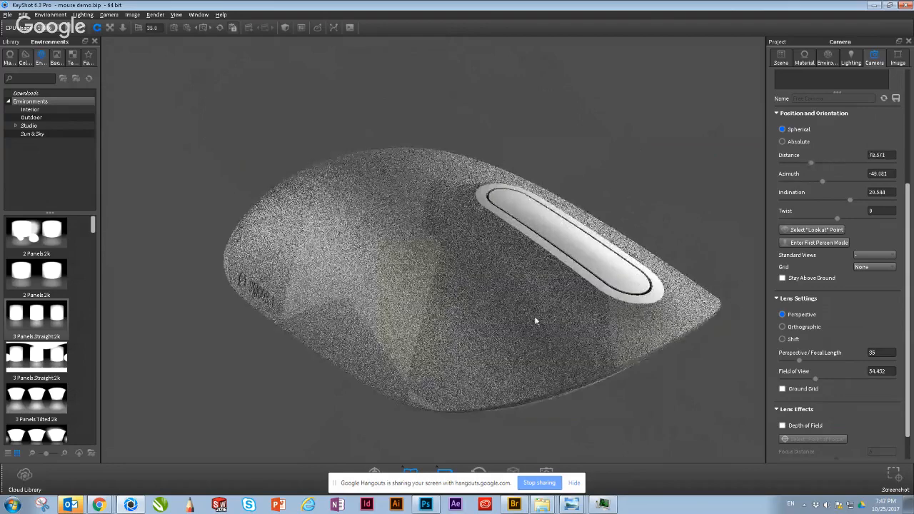
scroll(437, 241, "down", 1)
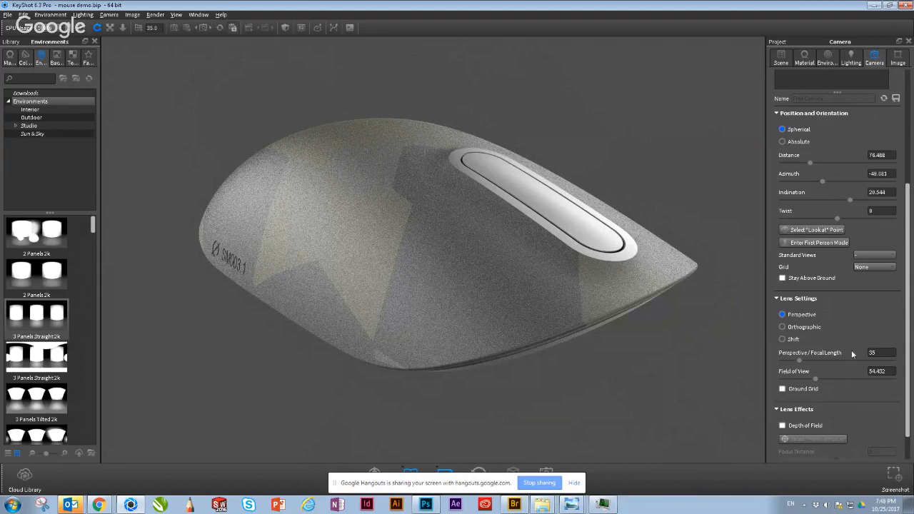
Step: Set the camera's perspective focal length to 100
double_click(884, 352)
type("105")
scroll(601, 385, "down", 1)
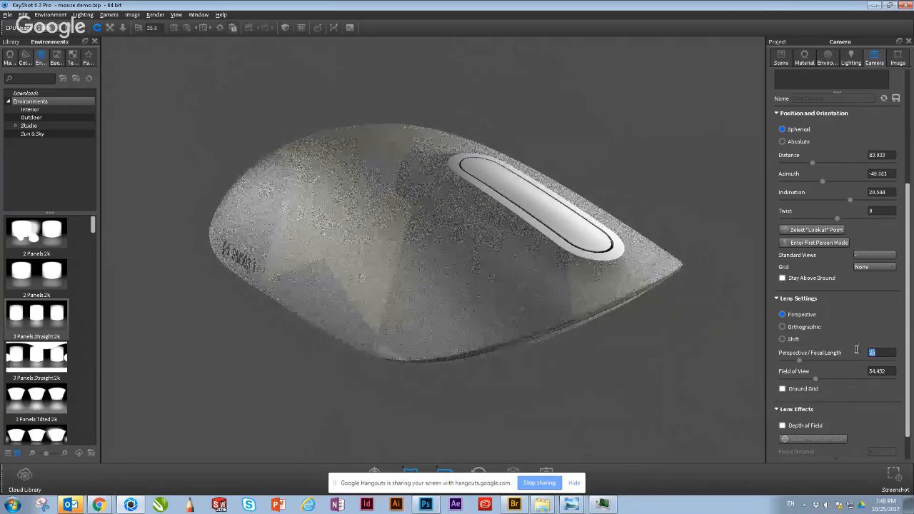
type("100")
key("Return")
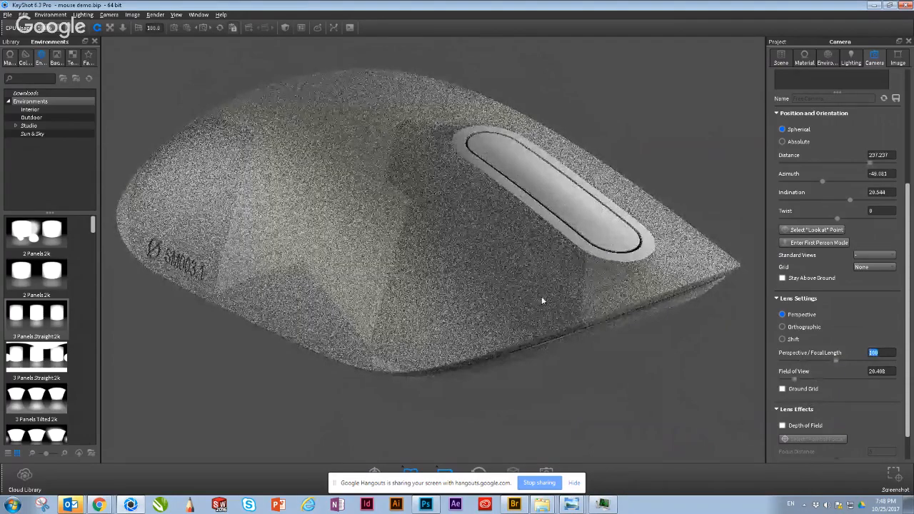
Step: Orbit, pan and zoom around the mouse to examine its proportions and perspective at the 100 focal length
scroll(375, 230, "down", 2)
left_click_drag(375, 228, 450, 260)
scroll(413, 232, "down", 7)
middle_click_drag(552, 262, 635, 280)
scroll(490, 222, "up", 3)
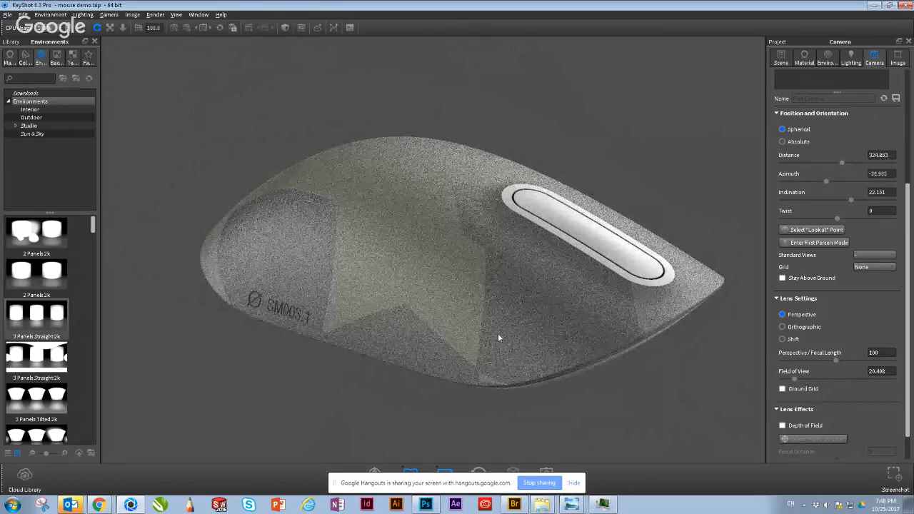
left_click_drag(499, 335, 337, 367)
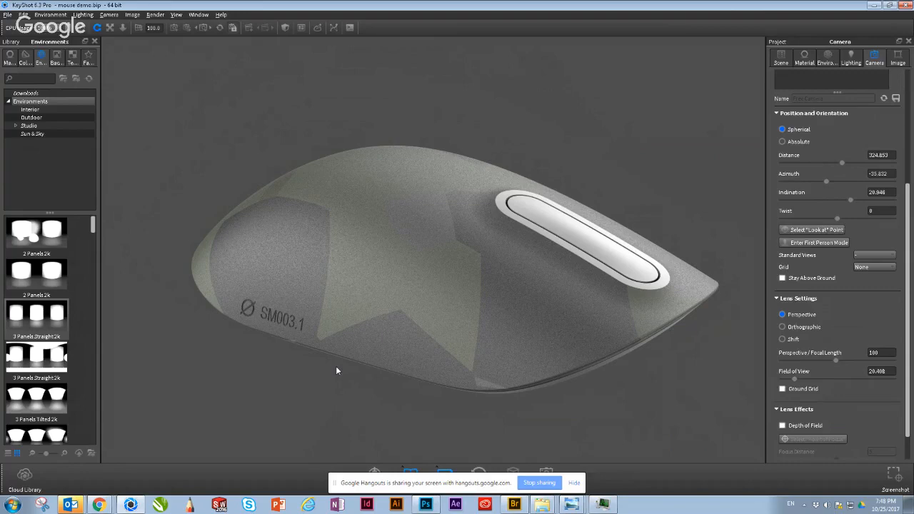
double_click(874, 353)
scroll(676, 419, "down", 1)
scroll(677, 420, "down", 3)
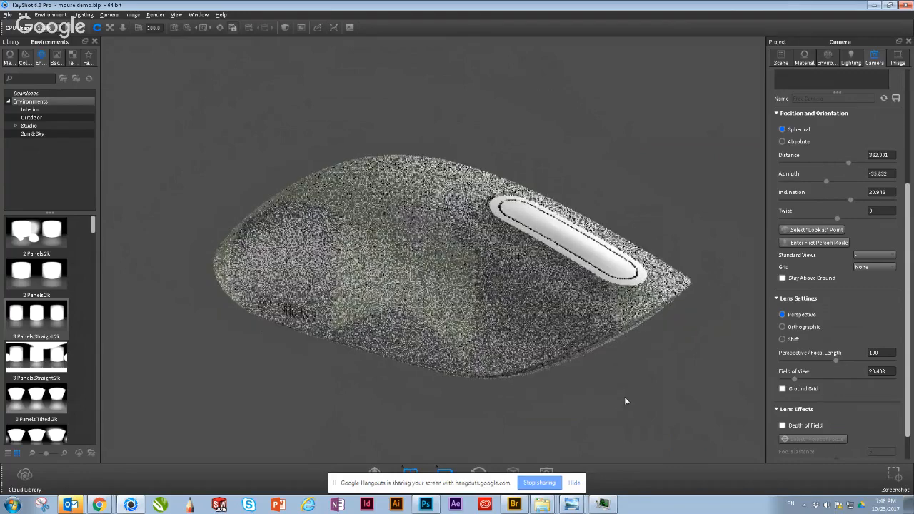
scroll(626, 401, "down", 2)
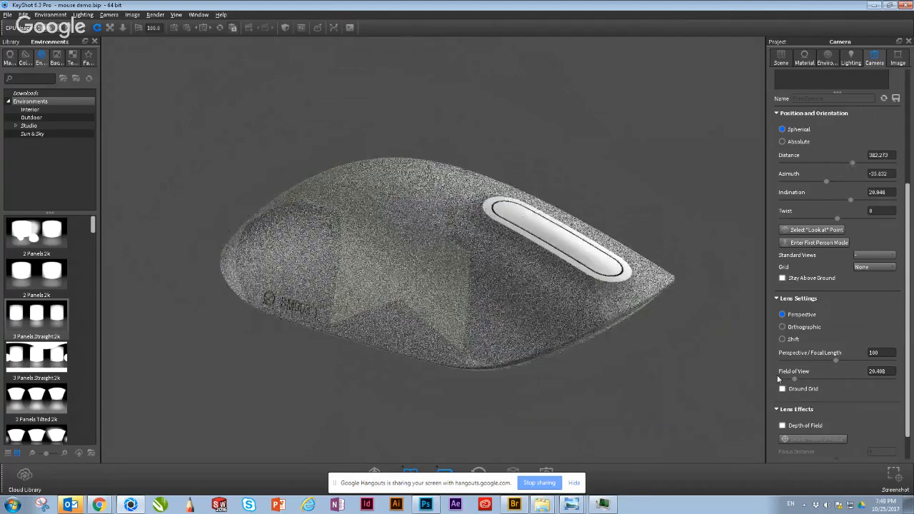
left_click_drag(554, 319, 465, 293)
scroll(547, 302, "down", 8)
scroll(466, 293, "up", 2)
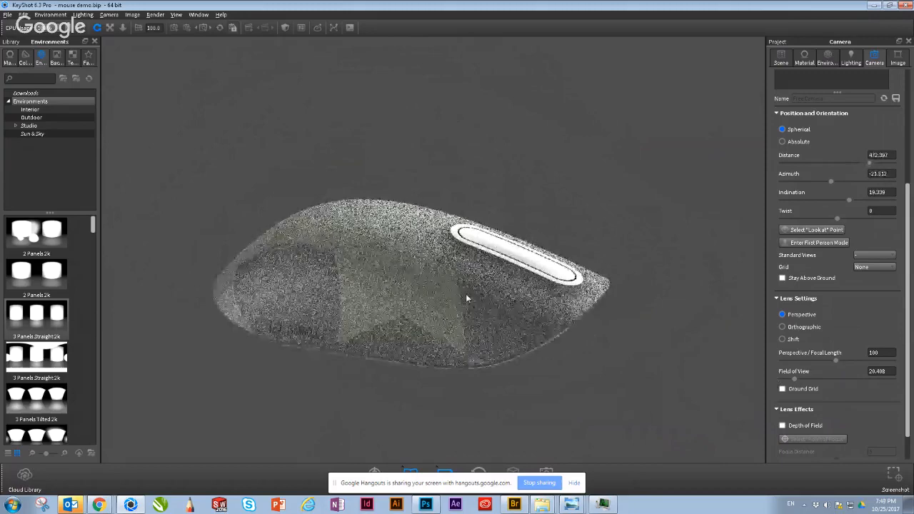
scroll(467, 294, "up", 3)
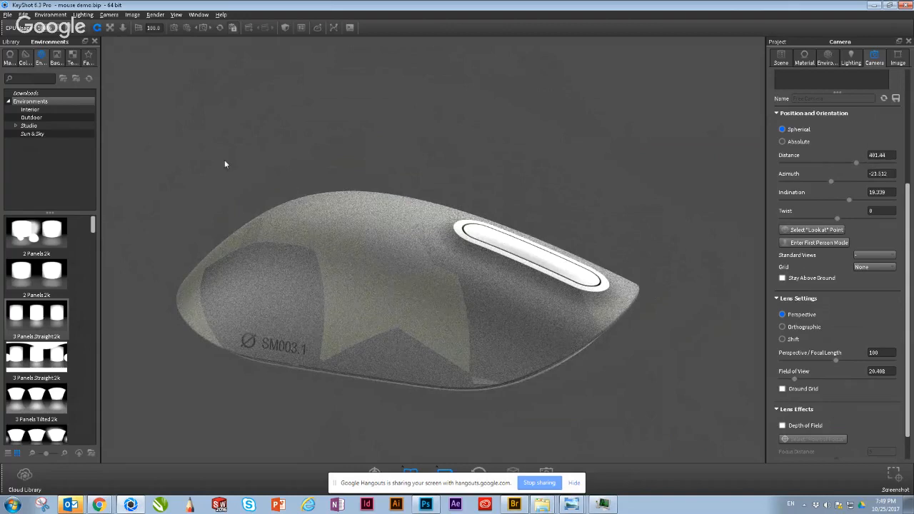
Step: Open the recent scene divecase+ Unit.bip, discarding the mouse scene's changes, and turn the camera model to its front three-quarter view
left_click(7, 14)
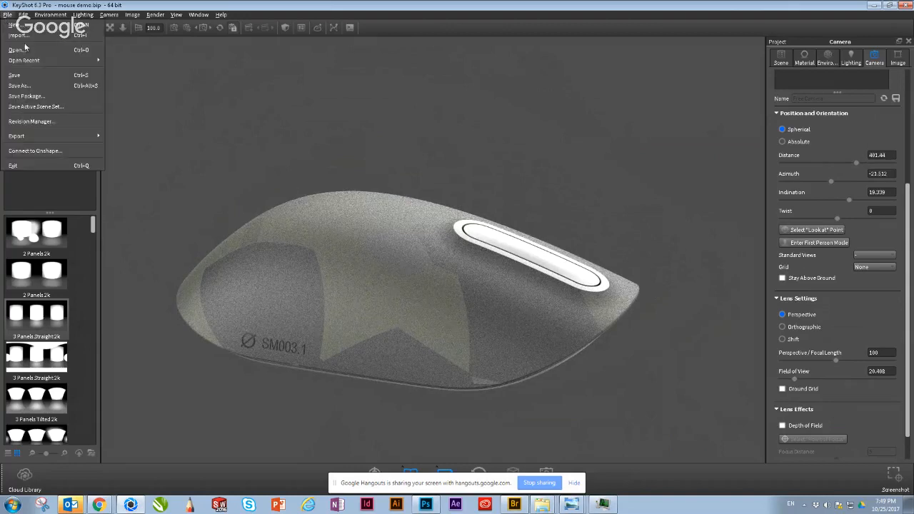
mouse_move(95, 58)
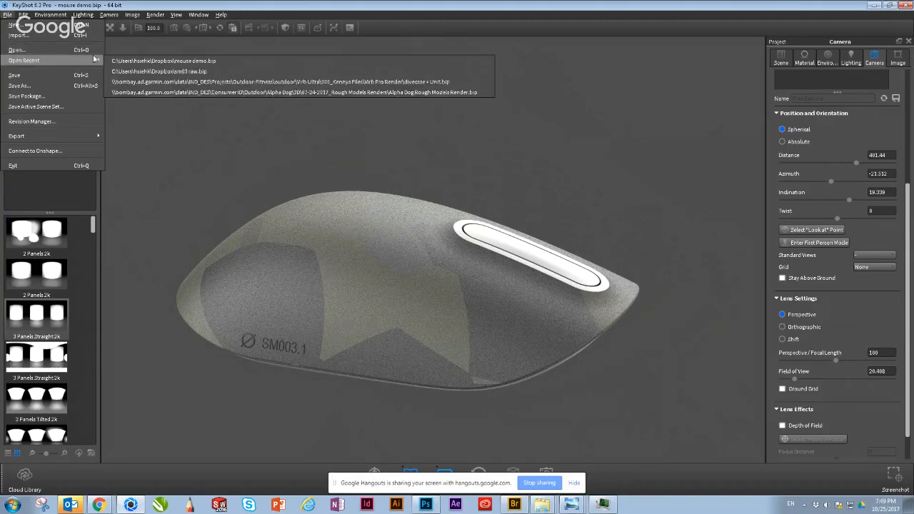
left_click(397, 82)
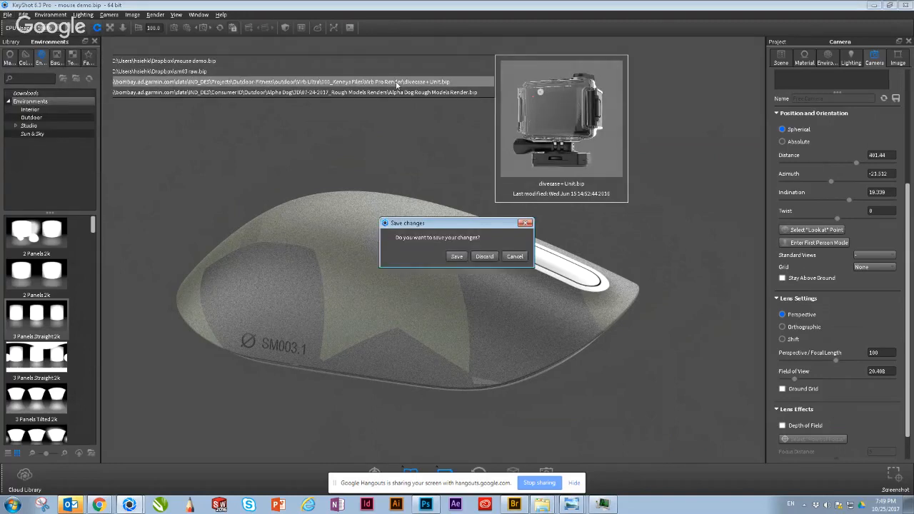
left_click(492, 257)
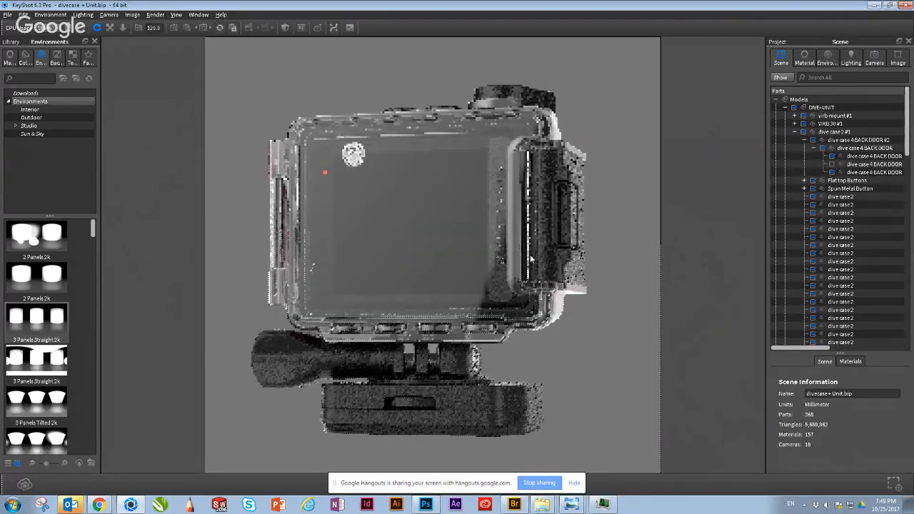
left_click_drag(613, 334, 489, 178)
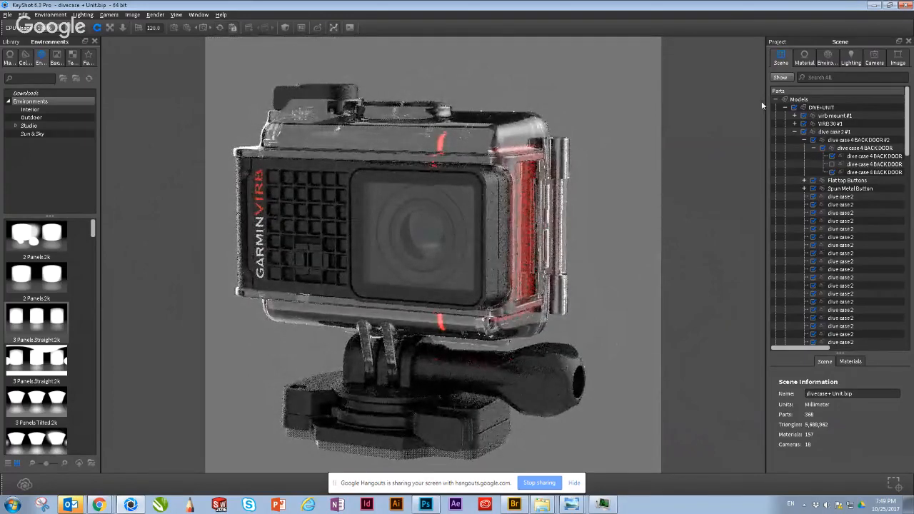
Step: Rotate the lighting environment to 294.5 degrees and frame the action camera's front face and lens up close
left_click(827, 57)
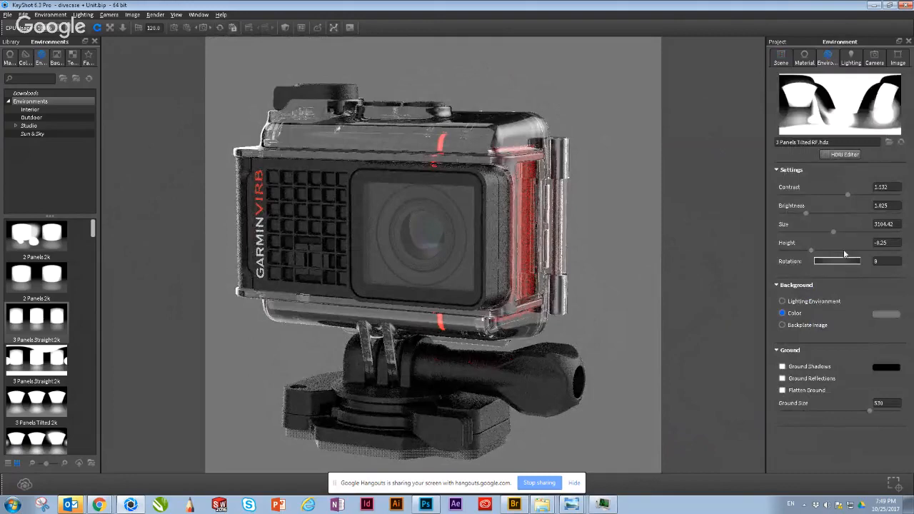
left_click_drag(841, 261, 809, 262)
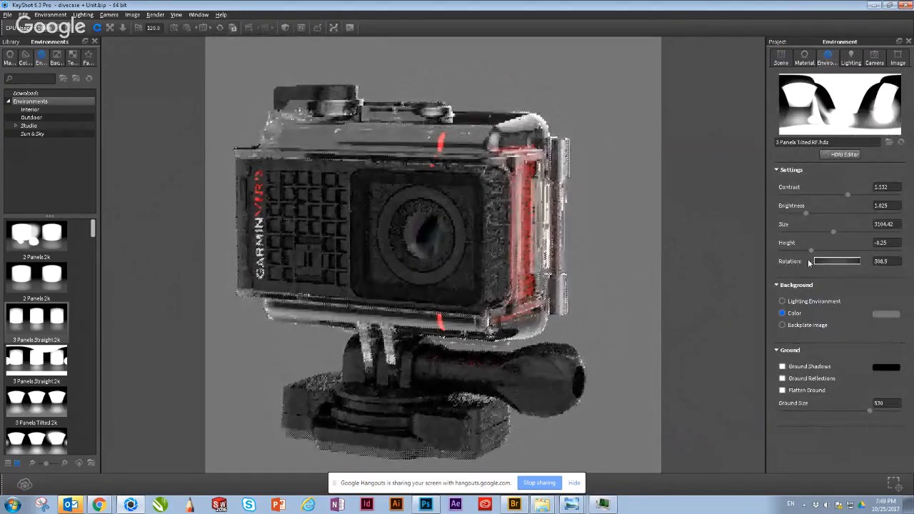
left_click_drag(607, 210, 625, 167)
scroll(554, 190, "up", 4)
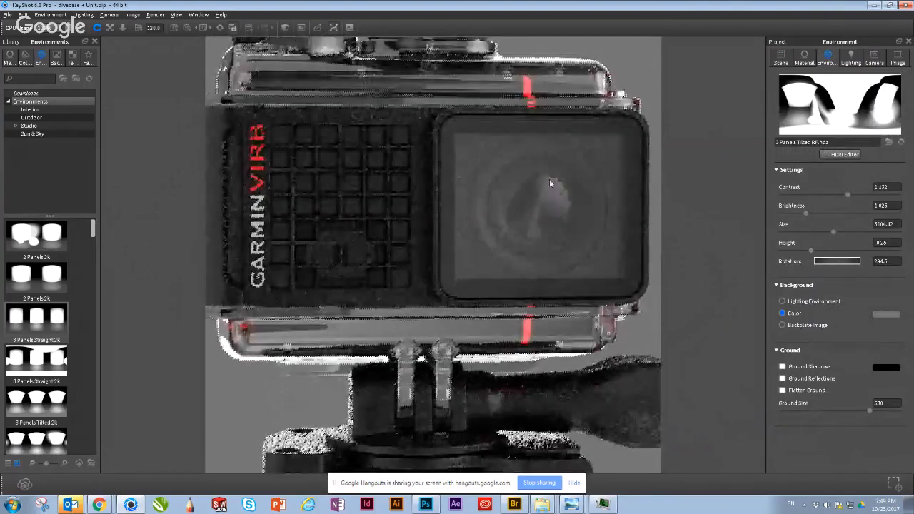
middle_click_drag(402, 174, 363, 176)
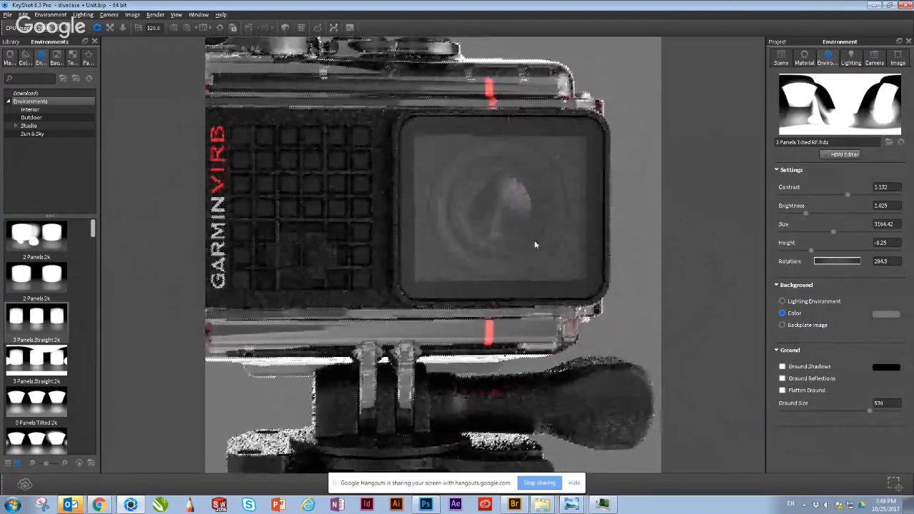
Step: Within the DIVE+UNIT model group, hide dive case 2 #1 and virb mount #1 to view the bare camera, and show both again
left_click(776, 59)
left_click(786, 108)
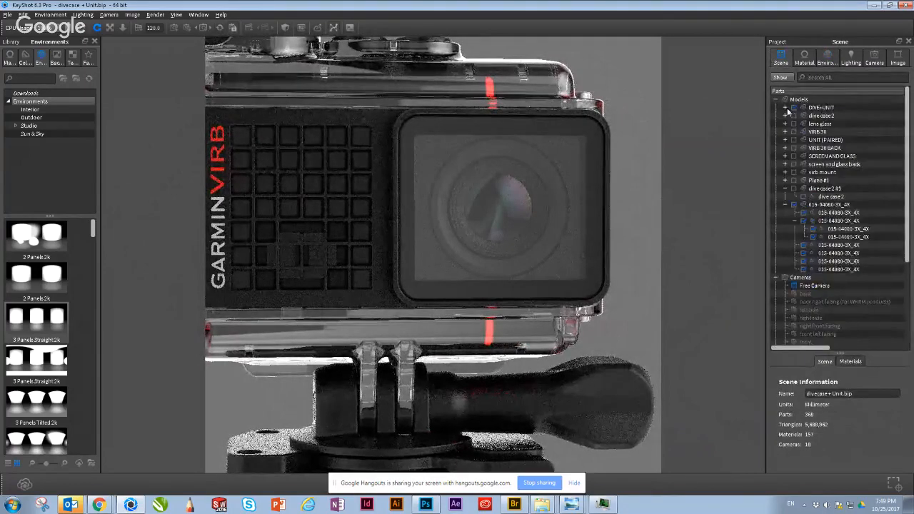
left_click(787, 108)
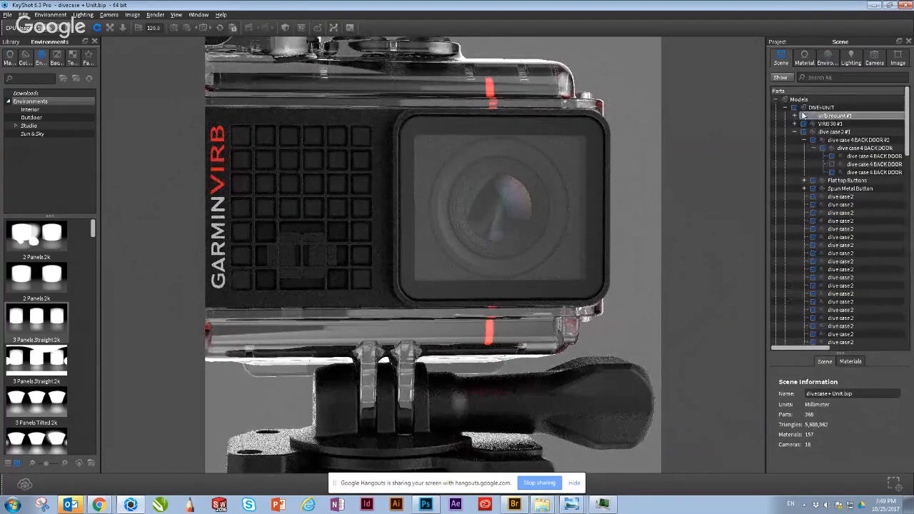
left_click(795, 132)
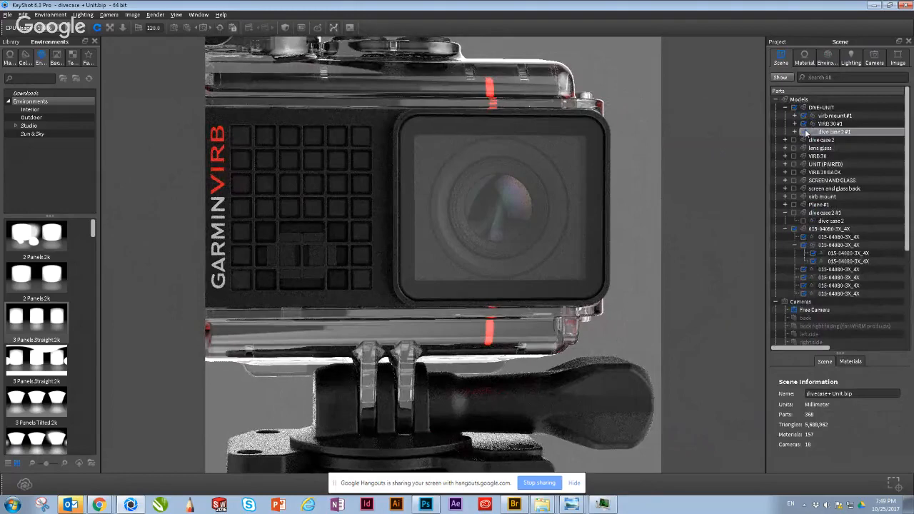
left_click(805, 133)
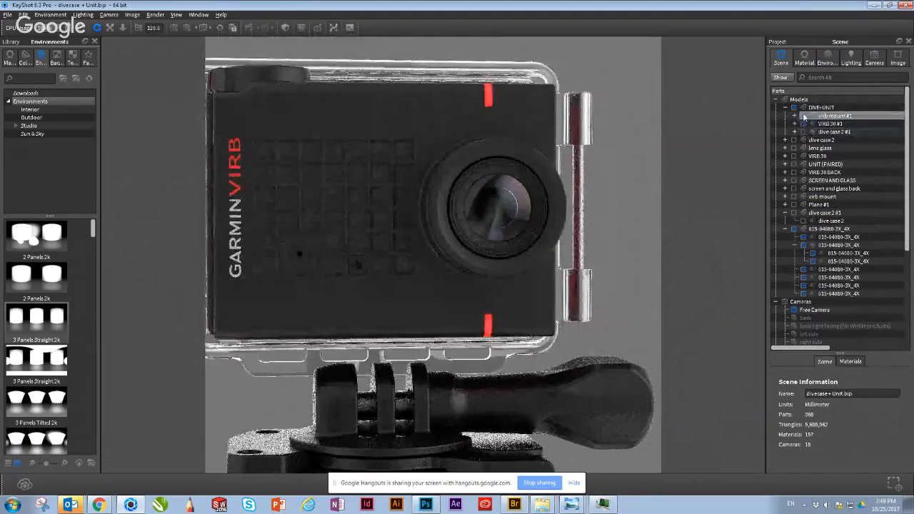
left_click(804, 116)
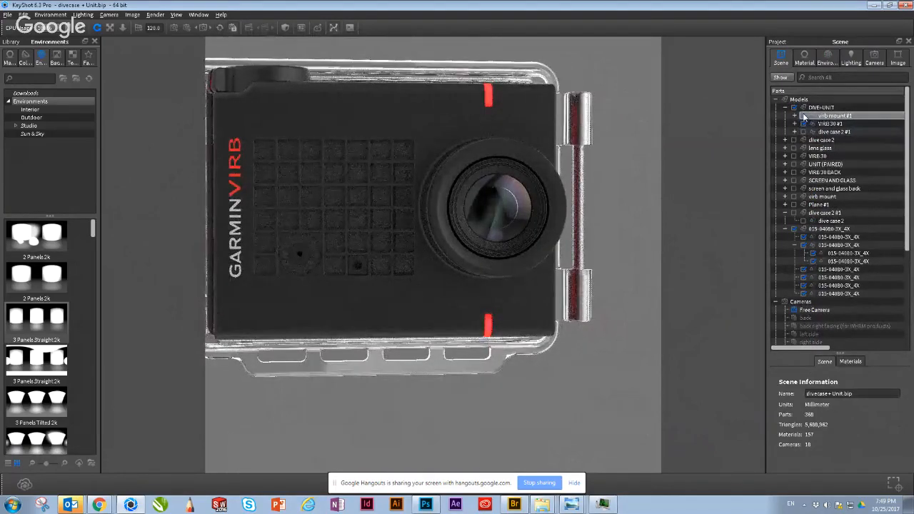
left_click(805, 115)
left_click(805, 132)
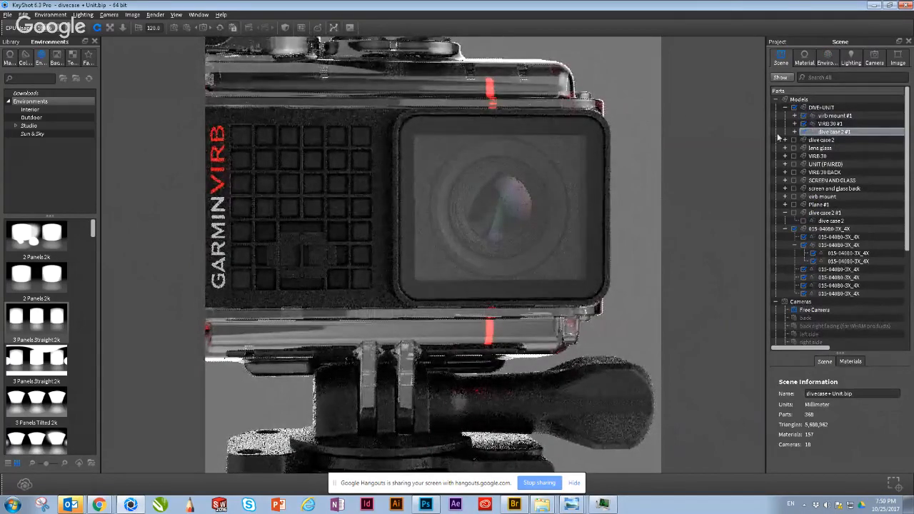
Step: Open the Liquid material properties of the transparent dive case shell and examine the case from a front three-quarter view
double_click(549, 84)
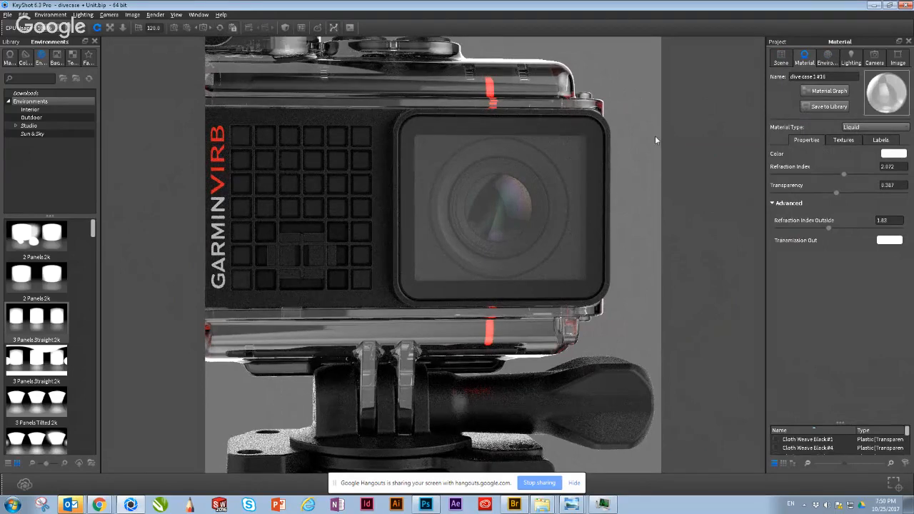
left_click_drag(603, 79, 584, 120)
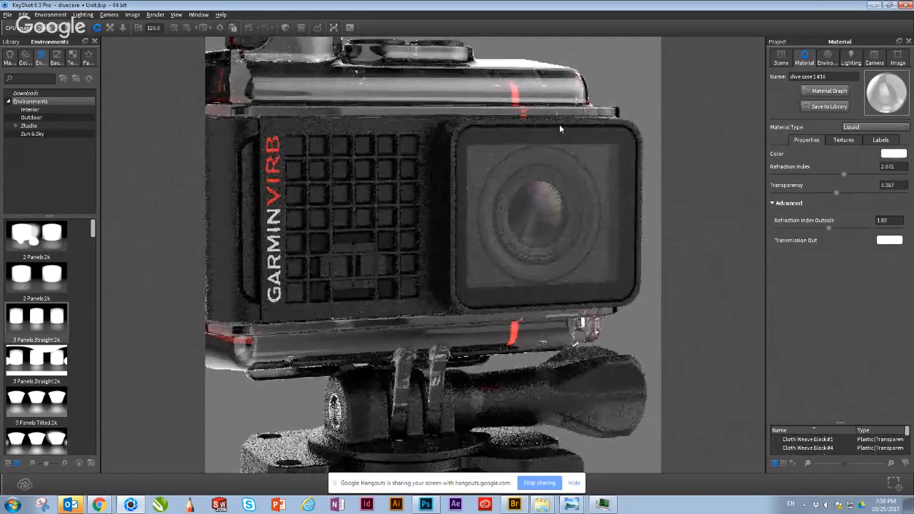
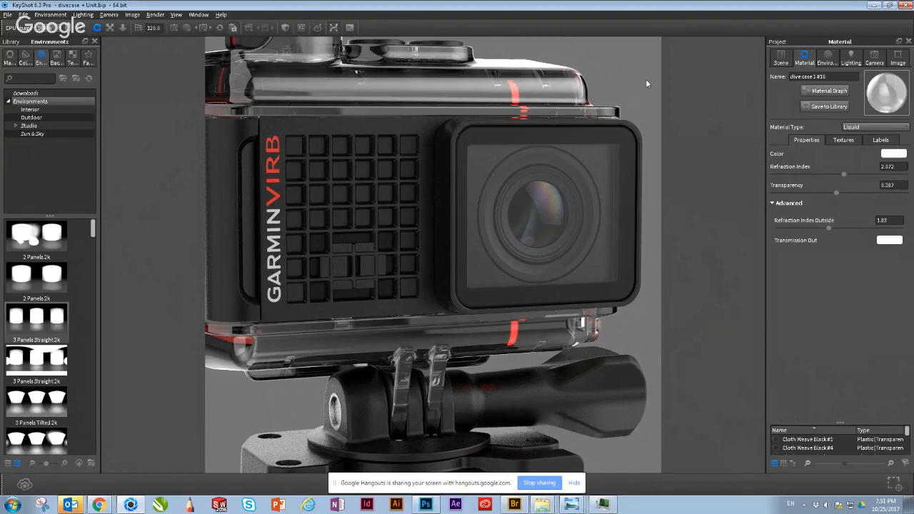
Step: Hide dive case 2 #1 in the DIVE+UNIT group to leave the bare camera in front three-quarter view
left_click_drag(646, 83, 477, 153)
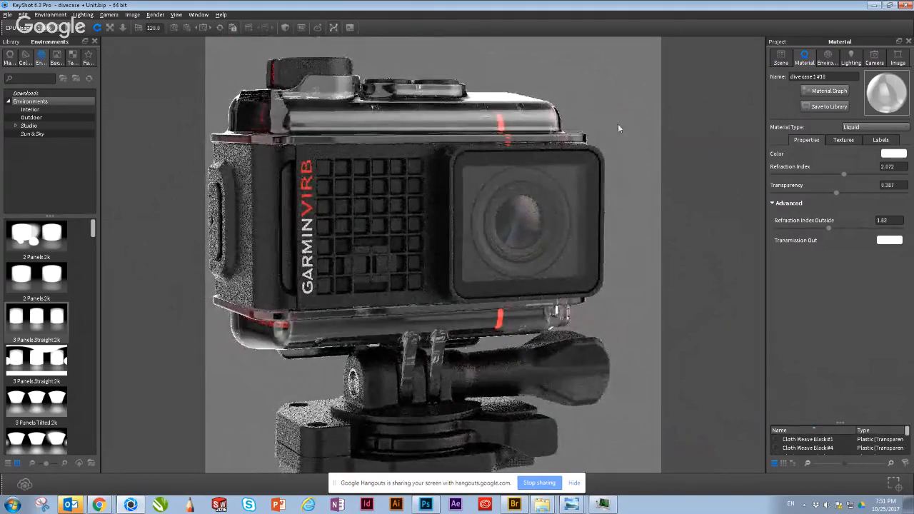
left_click_drag(533, 194, 532, 197)
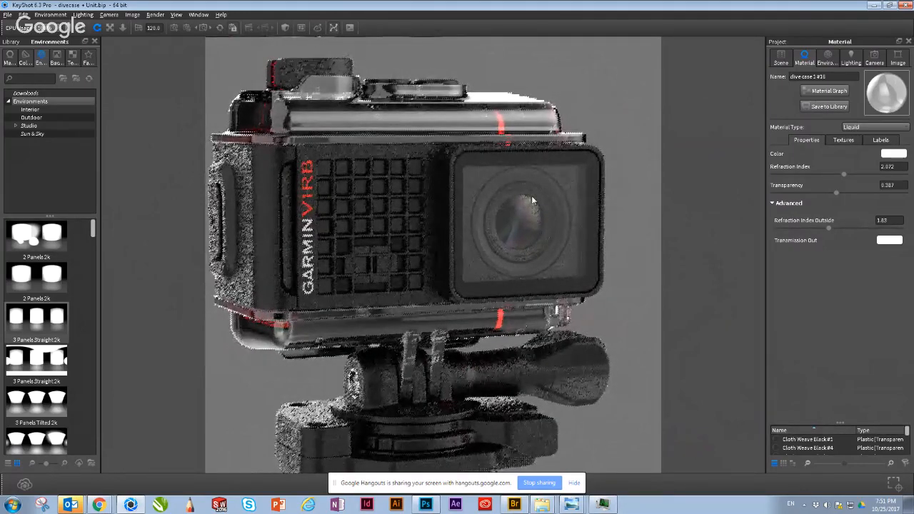
left_click(776, 63)
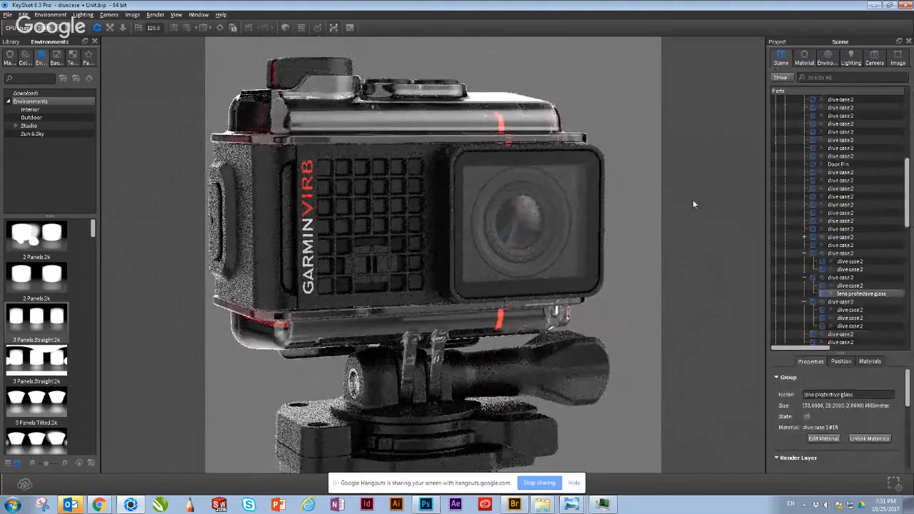
left_click(857, 294)
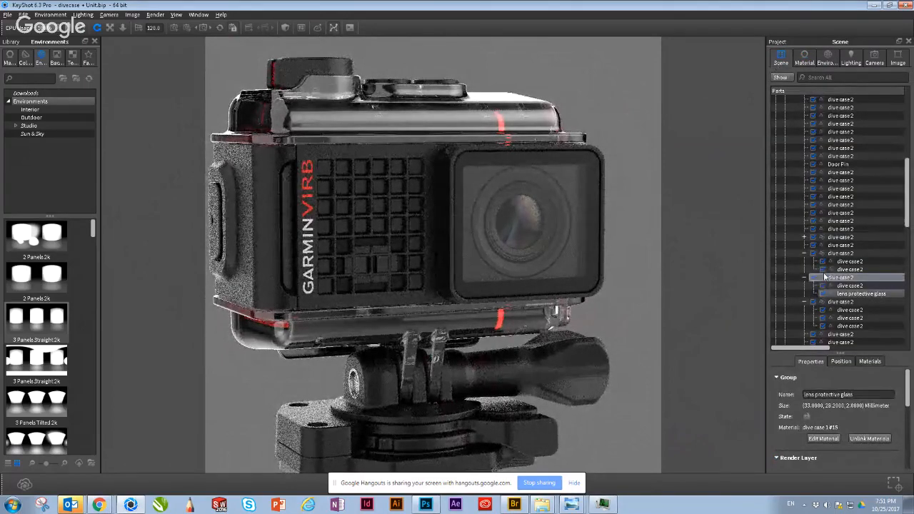
left_click_drag(910, 178, 900, 110)
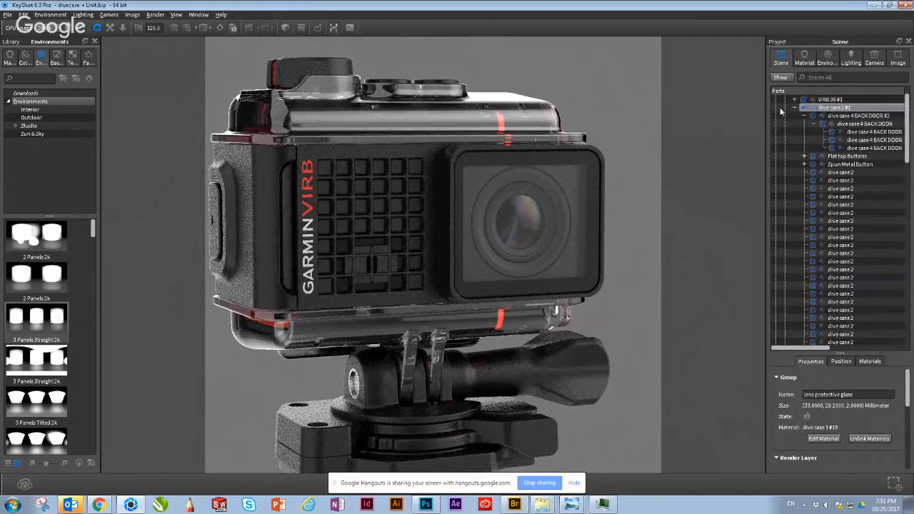
left_click(795, 108)
left_click(804, 107)
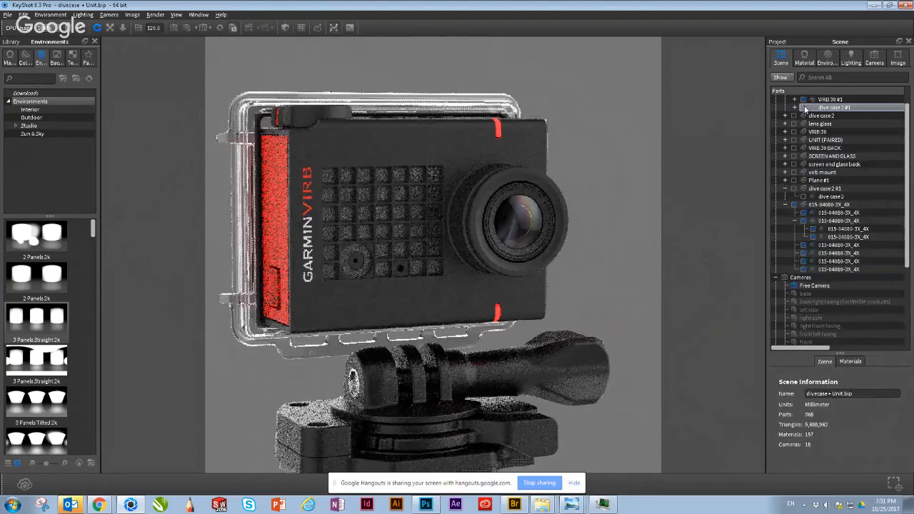
Step: Open the material of the Front Dome part in the LENS group and examine its Glass properties against the close-up lens
left_click_drag(576, 234, 534, 241)
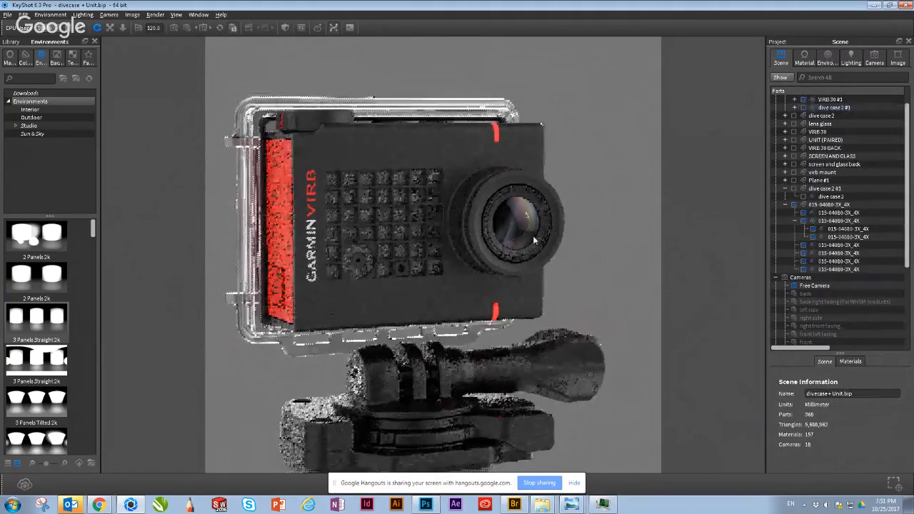
scroll(594, 251, "up", 3)
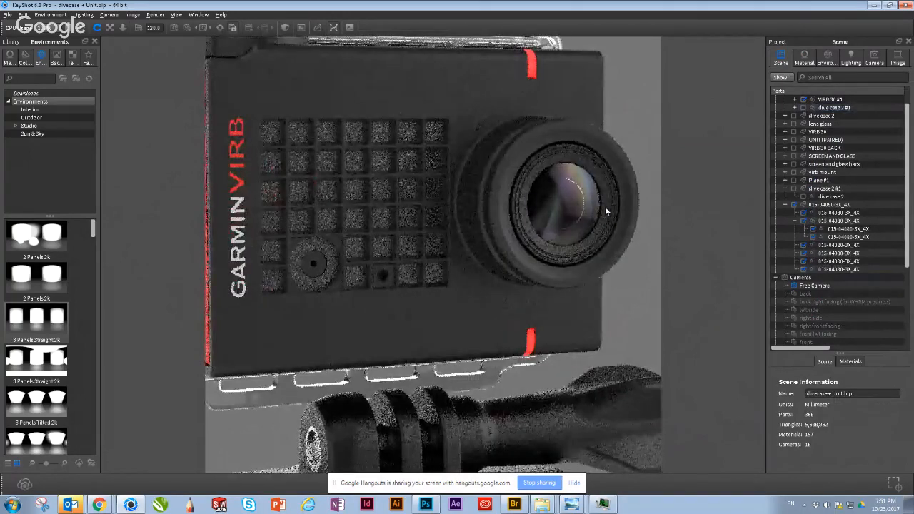
left_click_drag(606, 211, 413, 263)
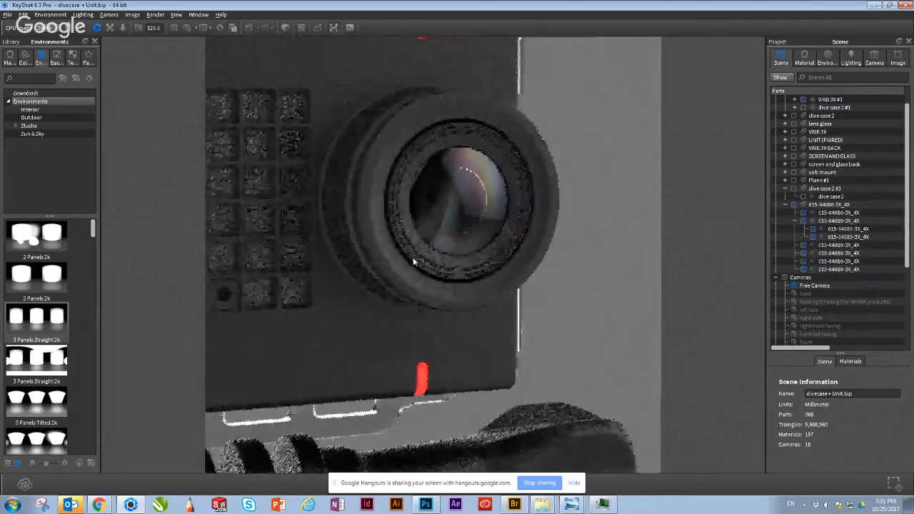
left_click(475, 219)
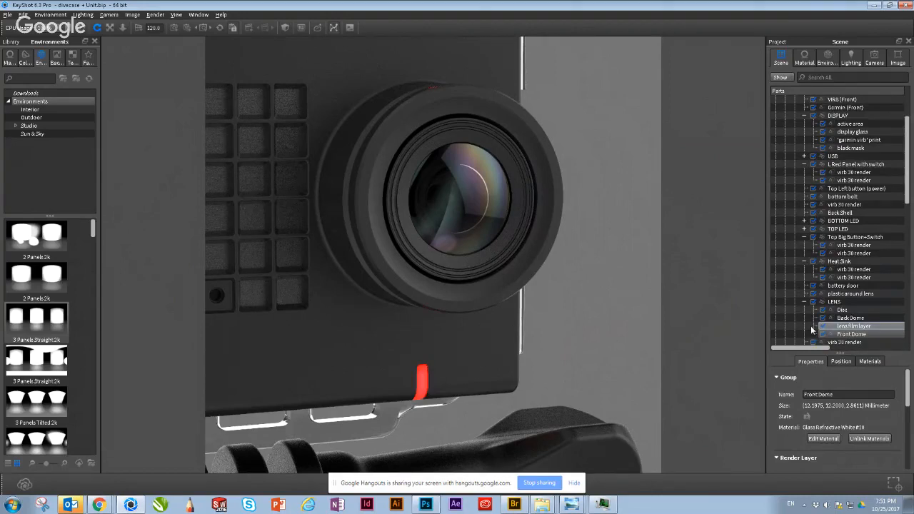
right_click(859, 335)
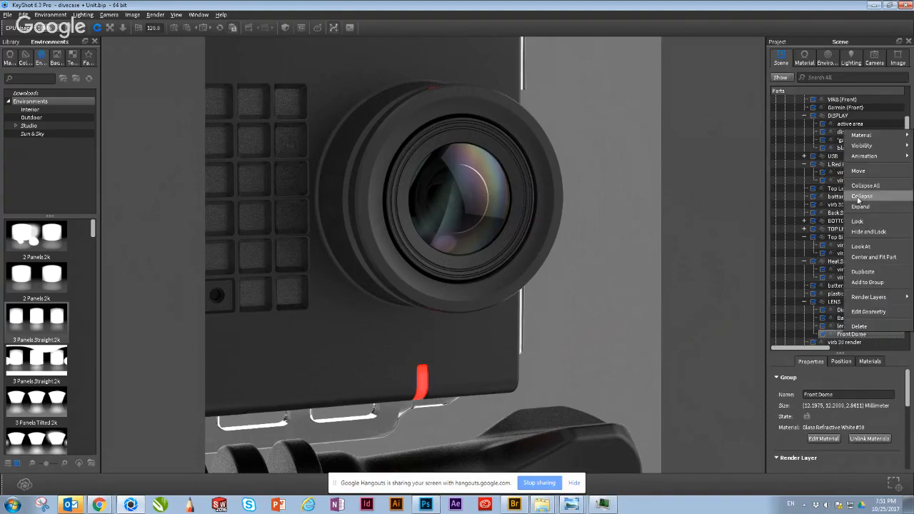
mouse_move(854, 135)
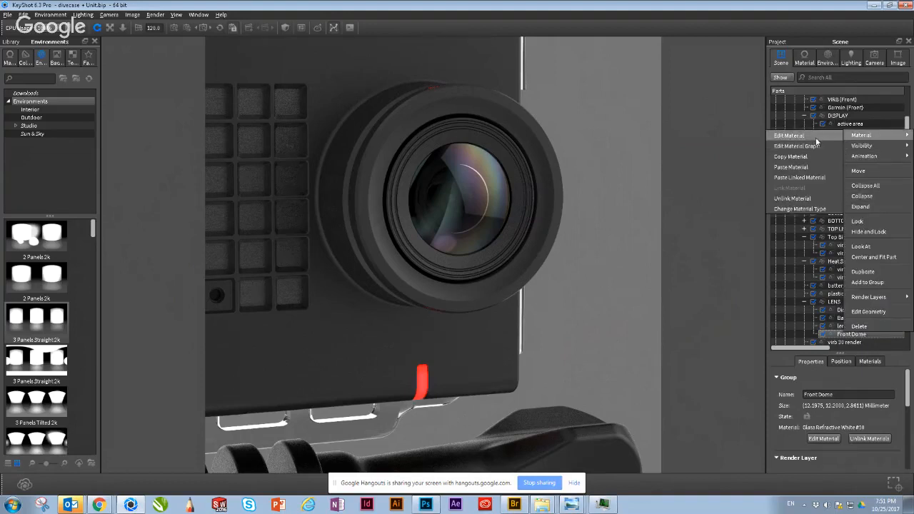
left_click(817, 138)
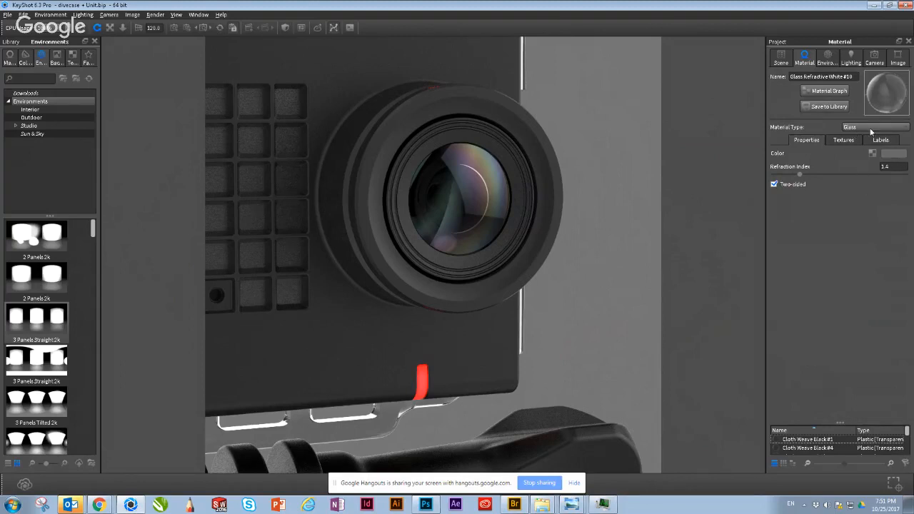
left_click_drag(620, 173, 539, 183)
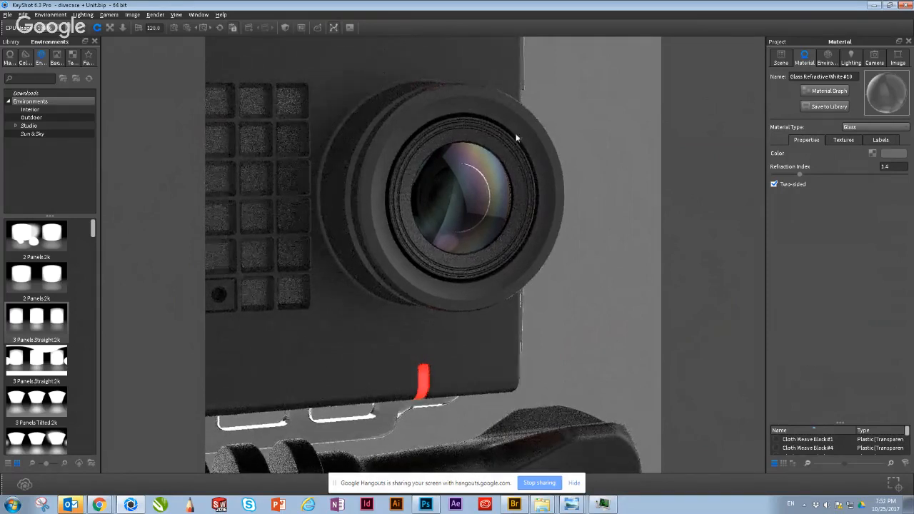
Step: Edit the Thin Film material of the lens film layer, setting its refraction index to 1 and its thickness to about 678
left_click(781, 57)
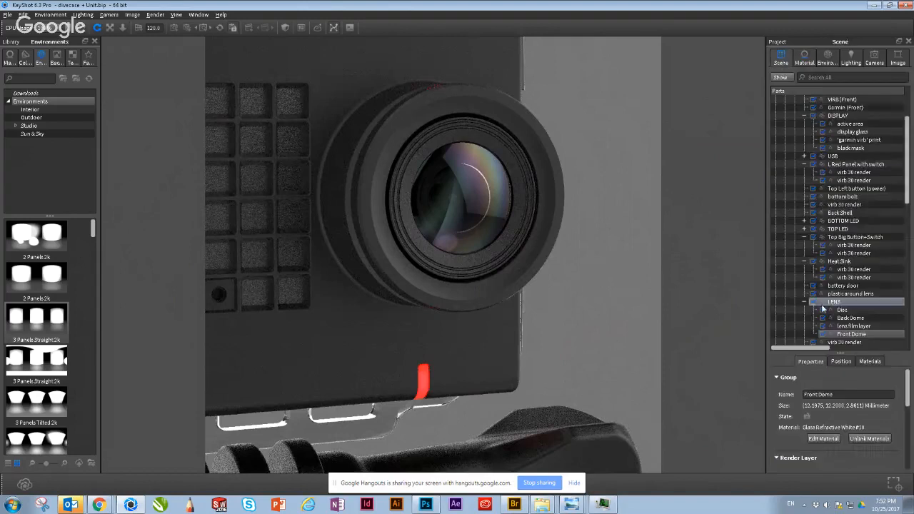
right_click(850, 327)
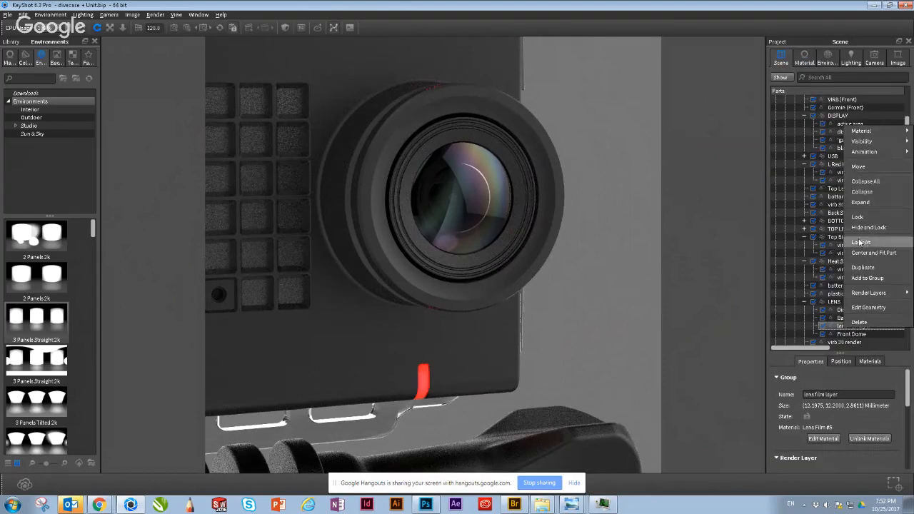
mouse_move(867, 137)
left_click(790, 131)
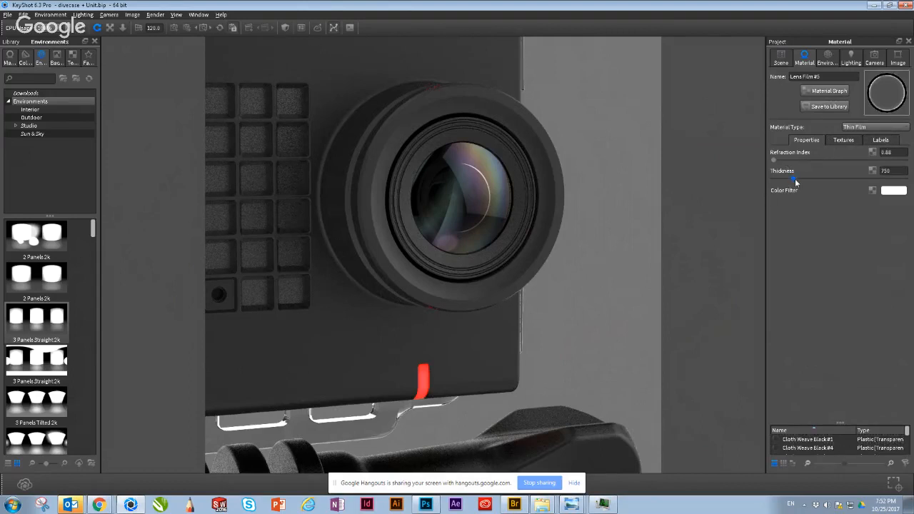
left_click_drag(793, 179, 771, 166)
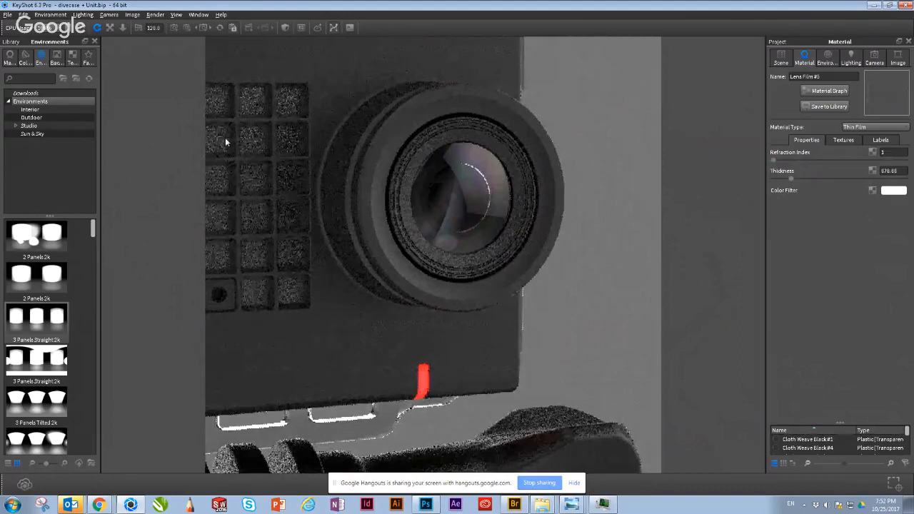
Step: Search the material library for "lens", return to the scene's part list and clear the part selection
left_click(10, 57)
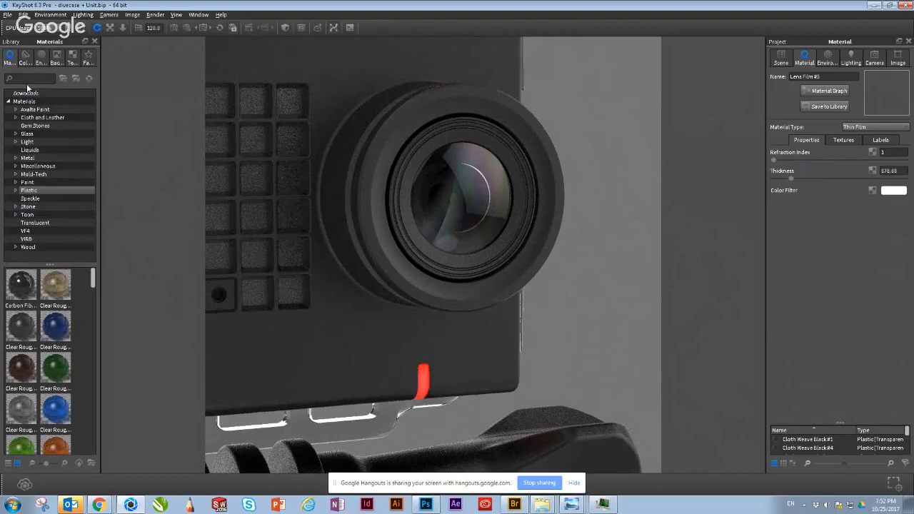
type("l")
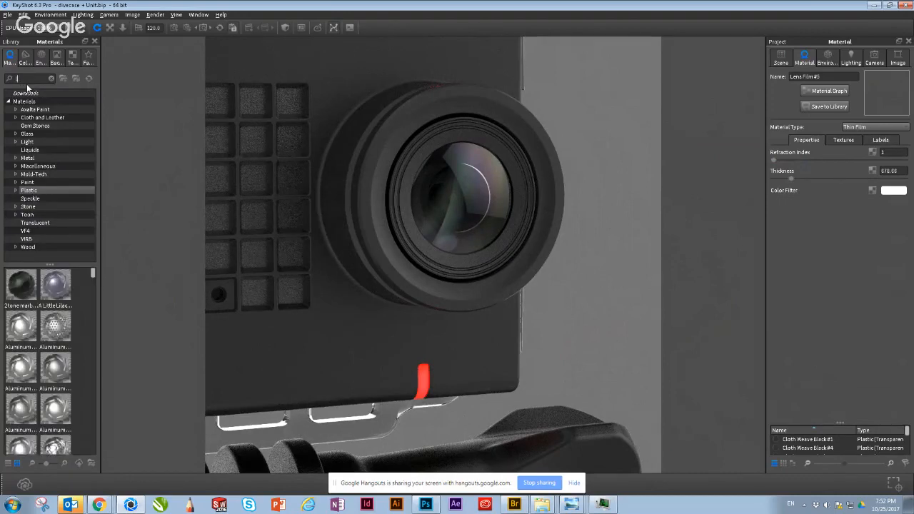
type("ens")
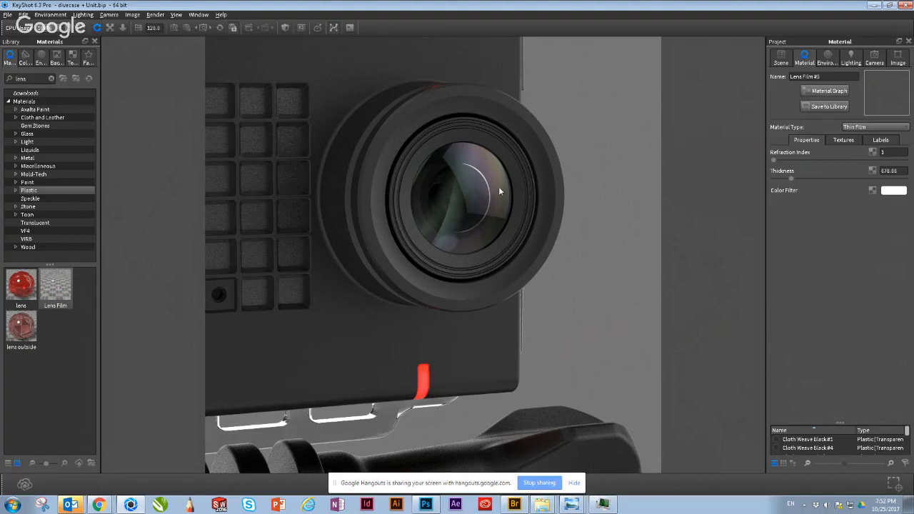
left_click(780, 60)
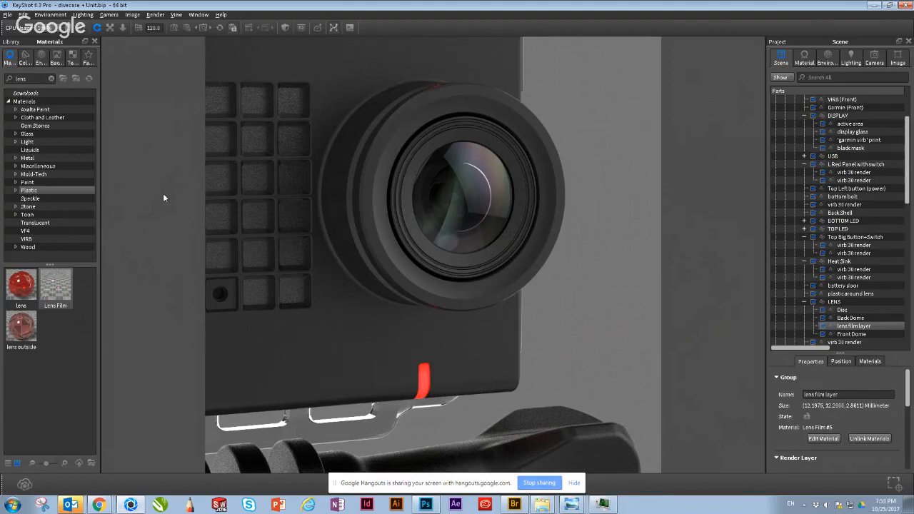
left_click(588, 288)
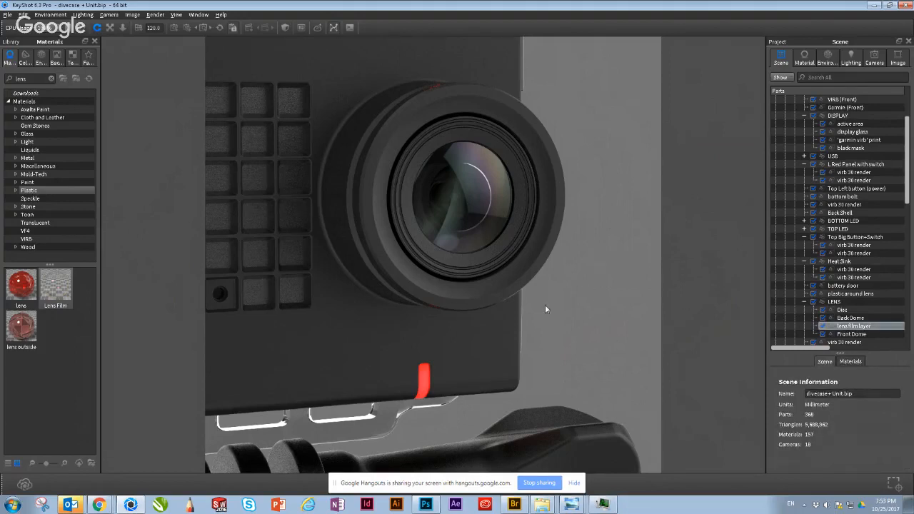
Step: Hide the Front Shell in the VIRB 30 #1 group to expose the lens assembly in a close side view
scroll(532, 304, "down", 4)
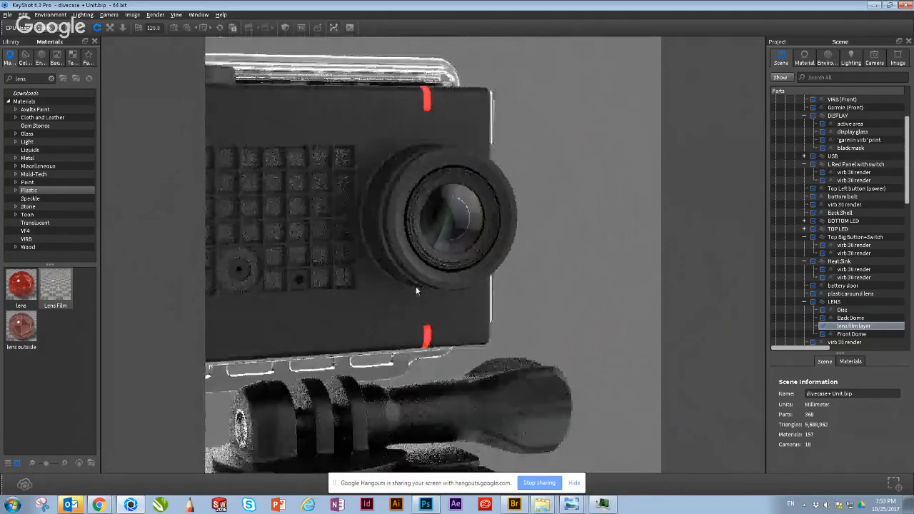
left_click_drag(416, 286, 339, 182)
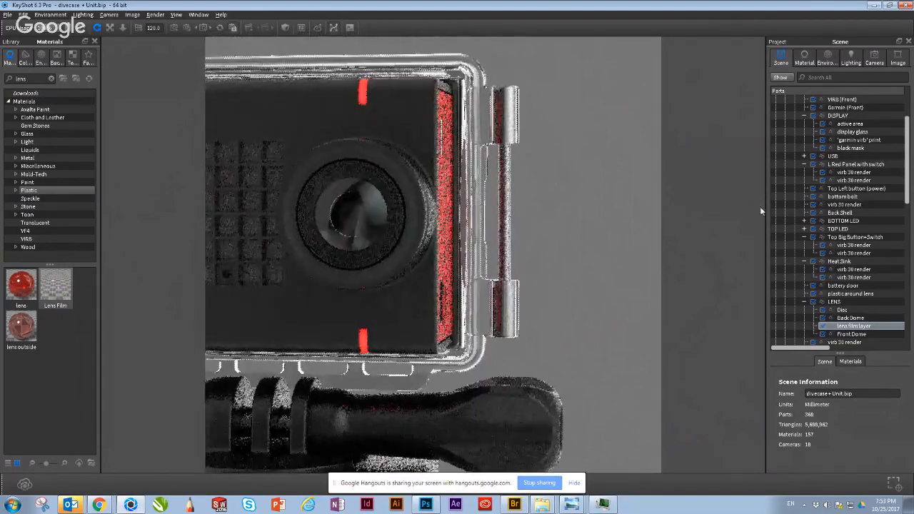
left_click_drag(546, 267, 440, 246)
left_click_drag(338, 211, 573, 210)
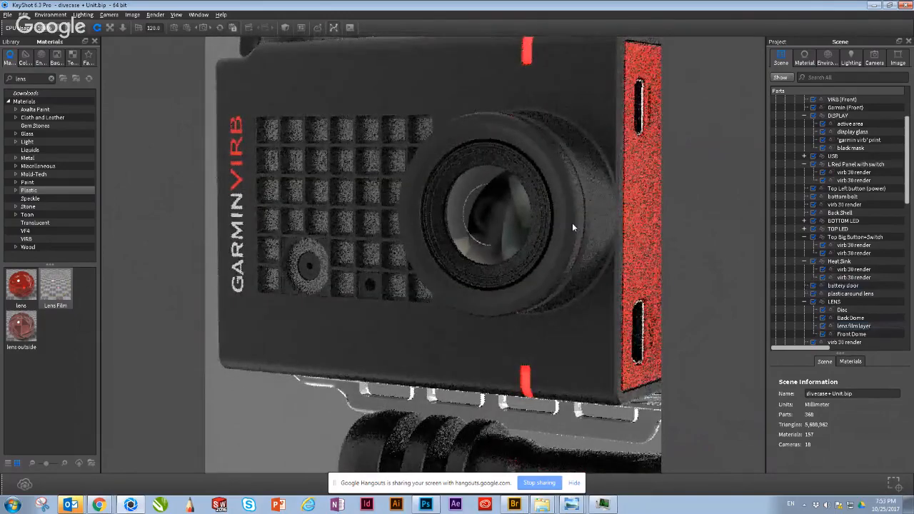
left_click_drag(503, 324, 300, 217)
scroll(297, 215, "up", 5)
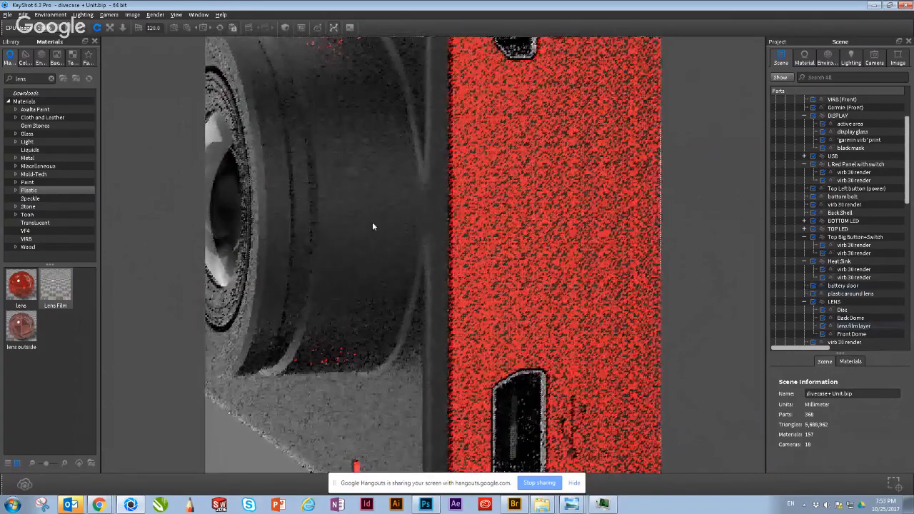
left_click_drag(372, 226, 480, 255)
left_click(480, 253)
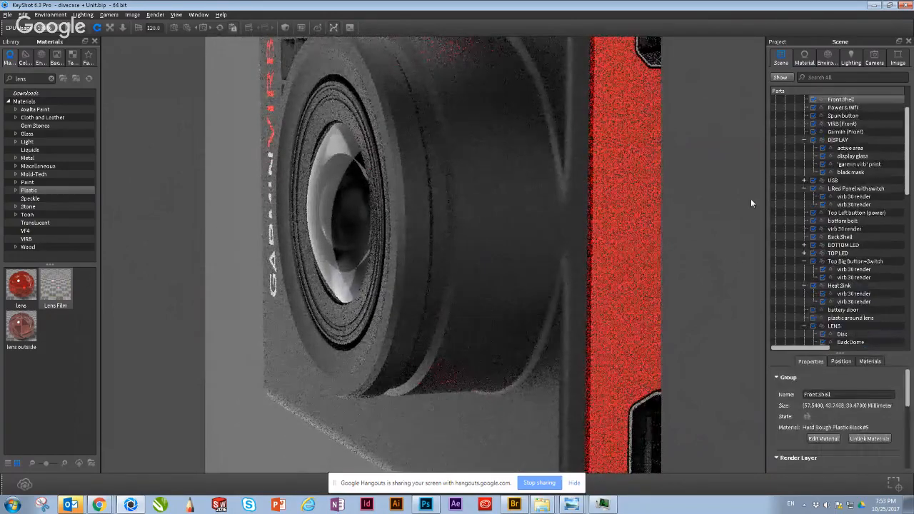
scroll(811, 145, "up", 2)
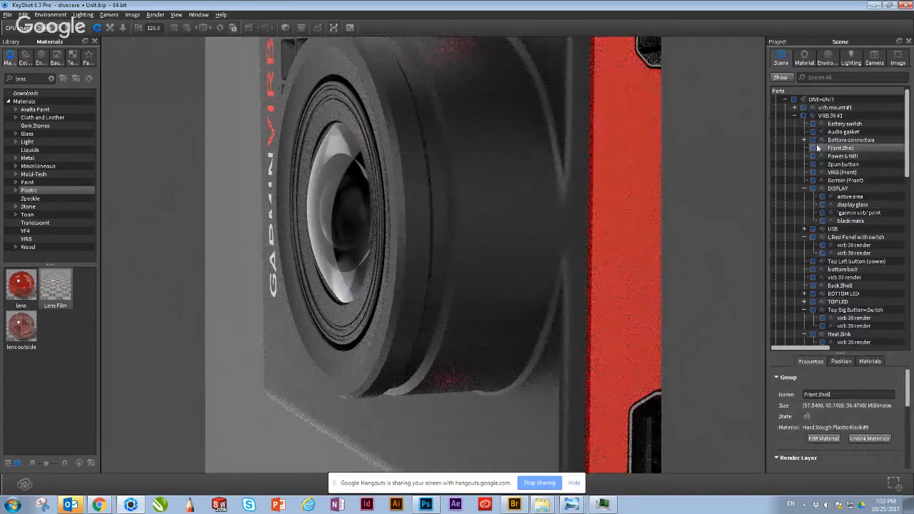
left_click(812, 150)
left_click(813, 149)
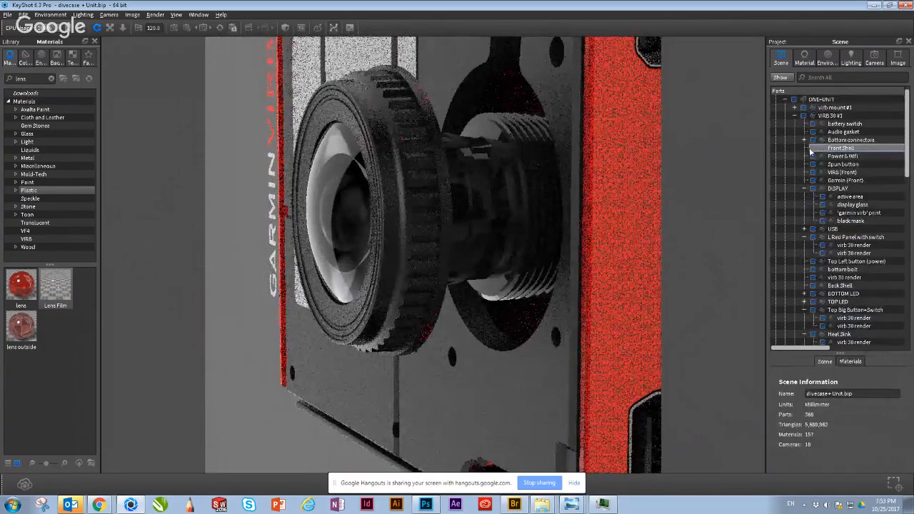
Step: Hide the plastic around lens part and the black virb 30 render lens barrel to isolate the glass lens elements
left_click(455, 205)
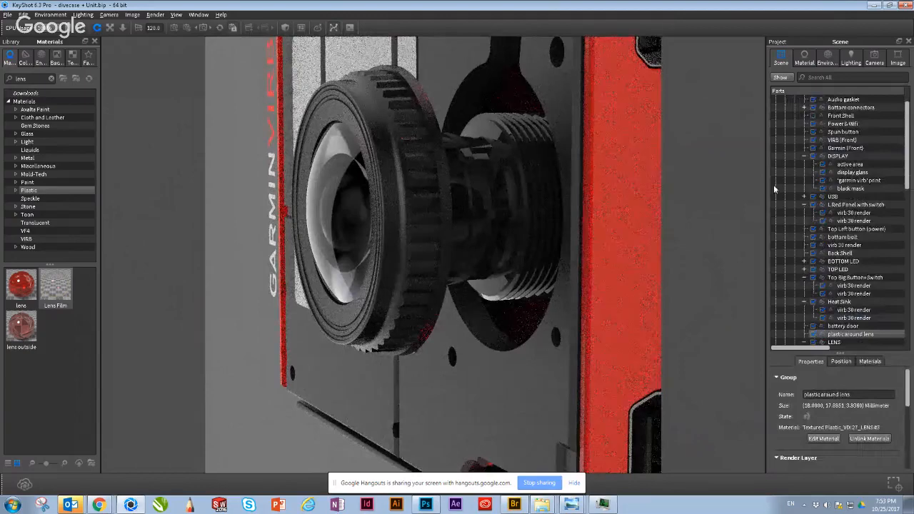
left_click(814, 335)
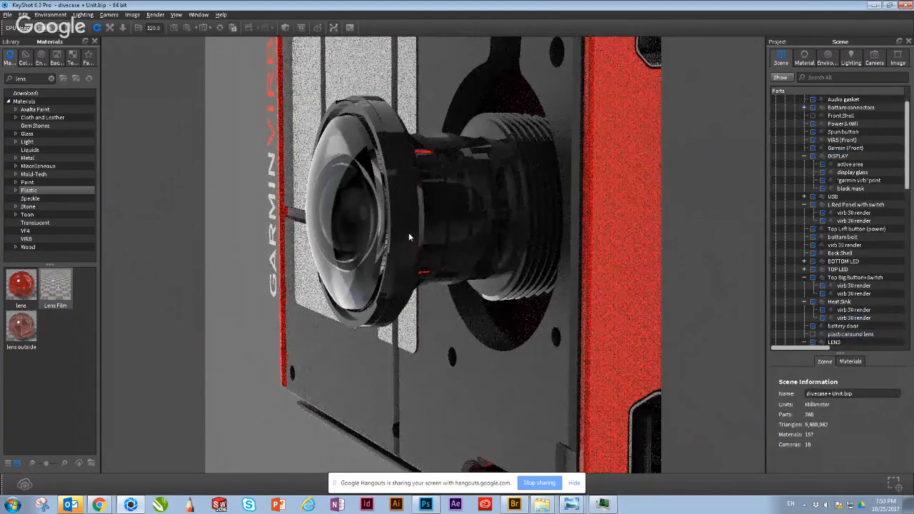
left_click(409, 232)
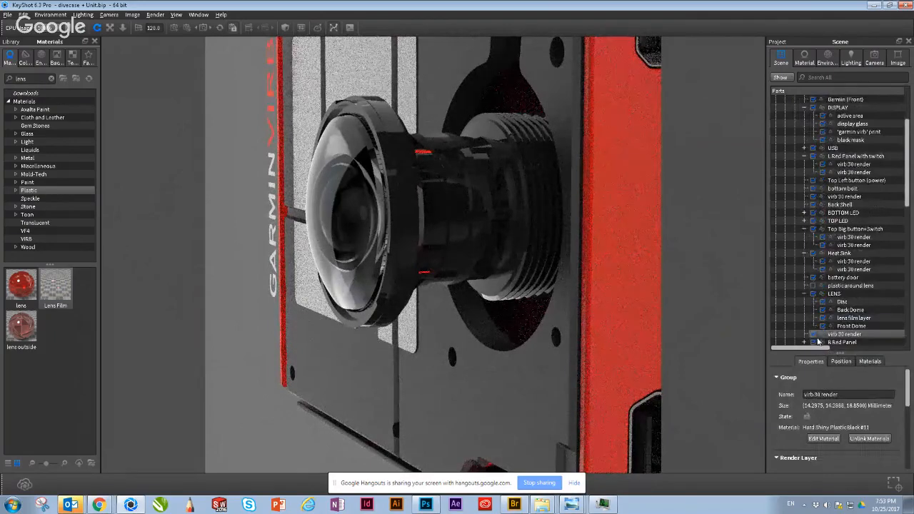
left_click(815, 336)
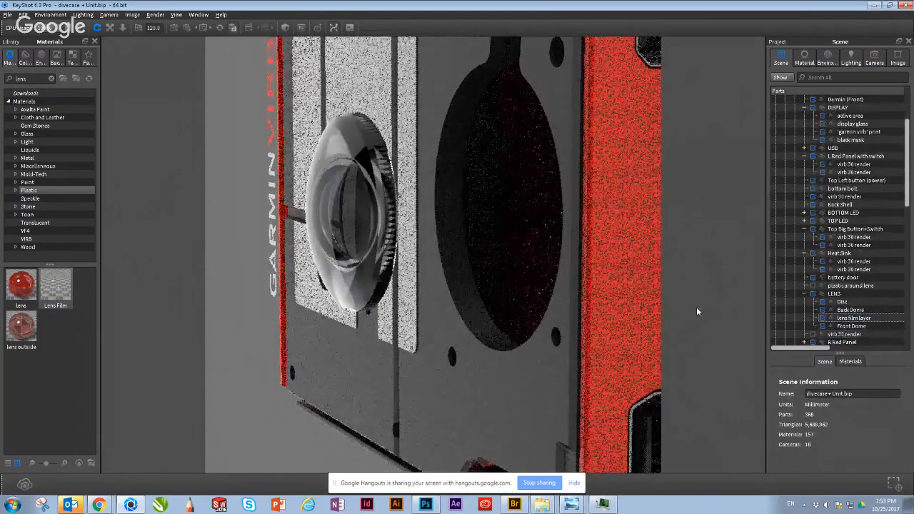
left_click_drag(696, 307, 287, 235)
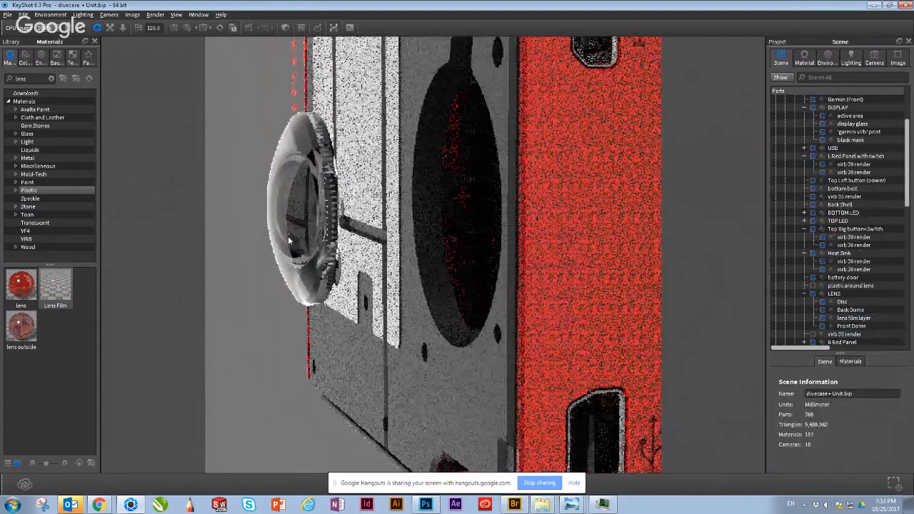
Step: Examine the isolated glass lens elements and the front of the camera body from both sides
left_click_drag(288, 236, 310, 241)
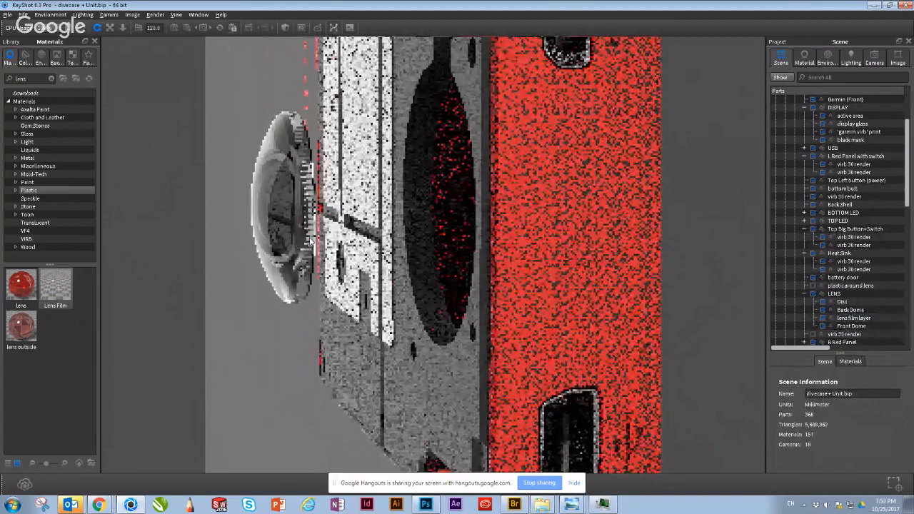
left_click_drag(310, 241, 374, 241)
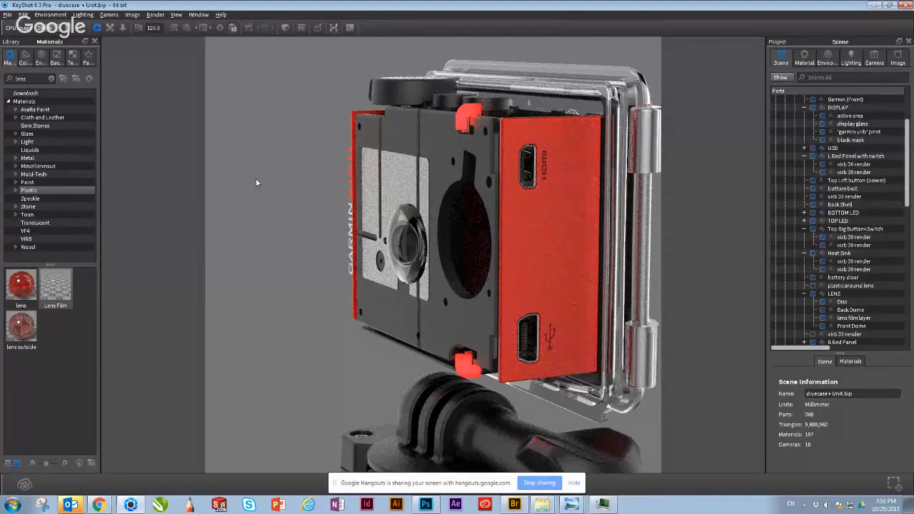
left_click_drag(256, 182, 273, 218)
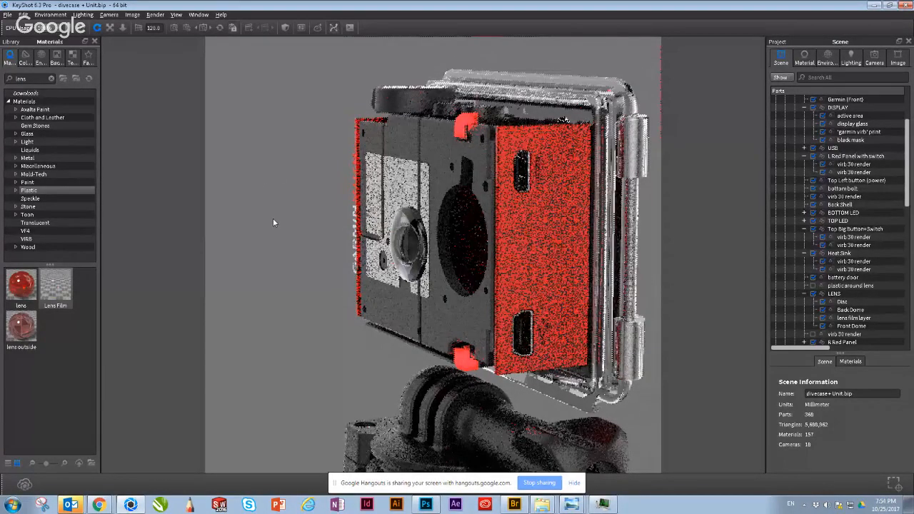
left_click_drag(304, 261, 327, 265)
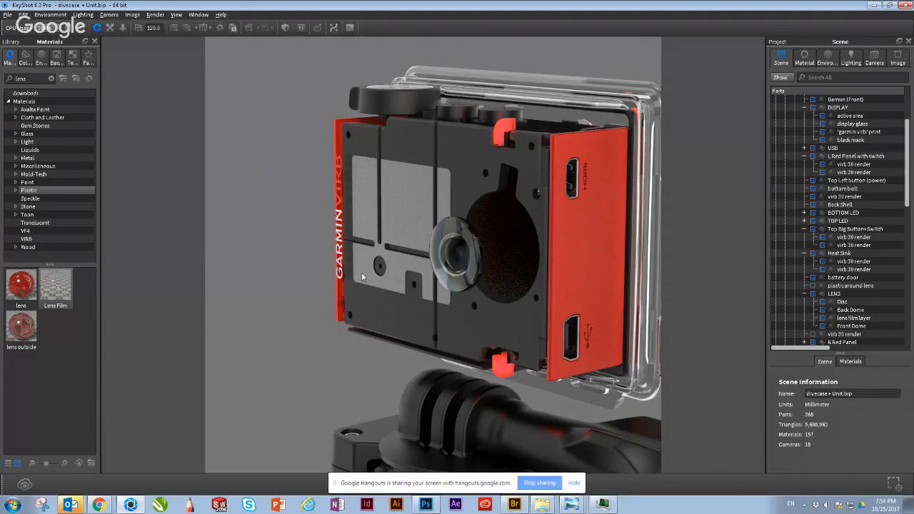
left_click_drag(362, 277, 478, 194)
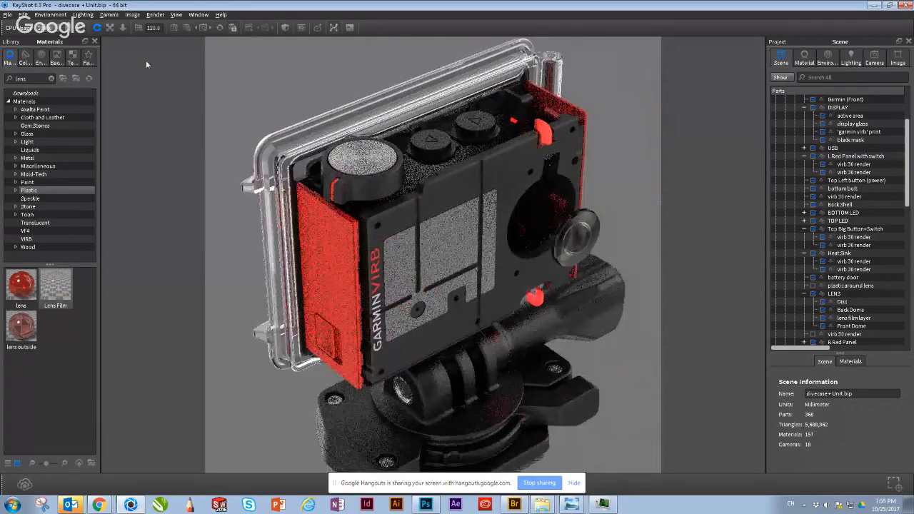
Step: Open the recent scene mouse demo.bip and discard the changes to the divecase + Unit scene
left_click(8, 14)
mouse_move(24, 14)
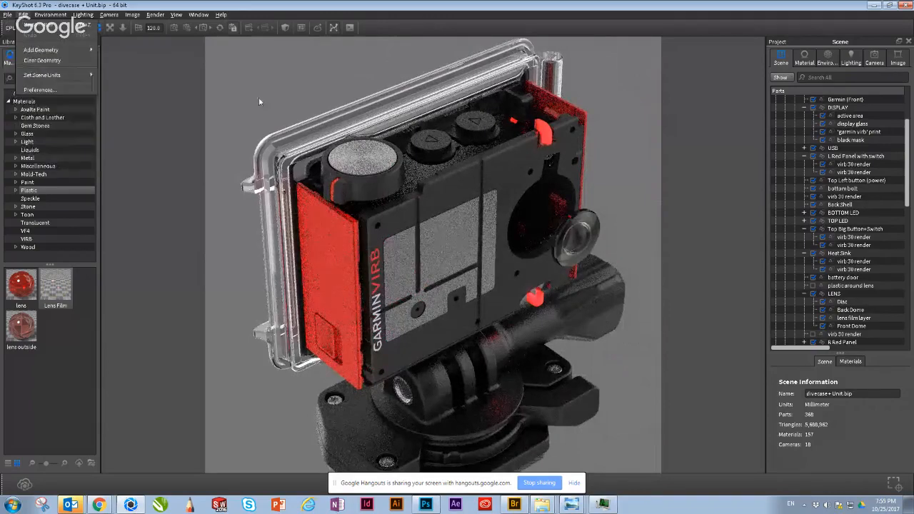
left_click(239, 131)
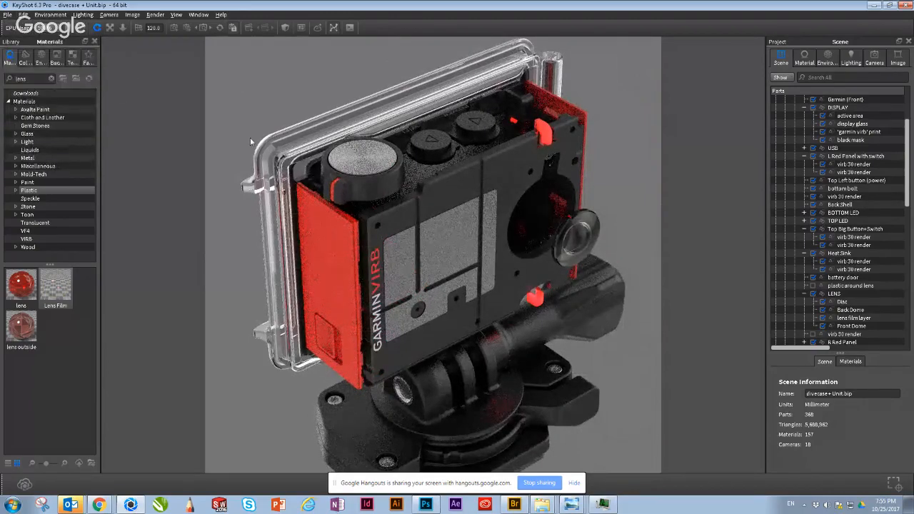
left_click_drag(250, 139, 289, 68)
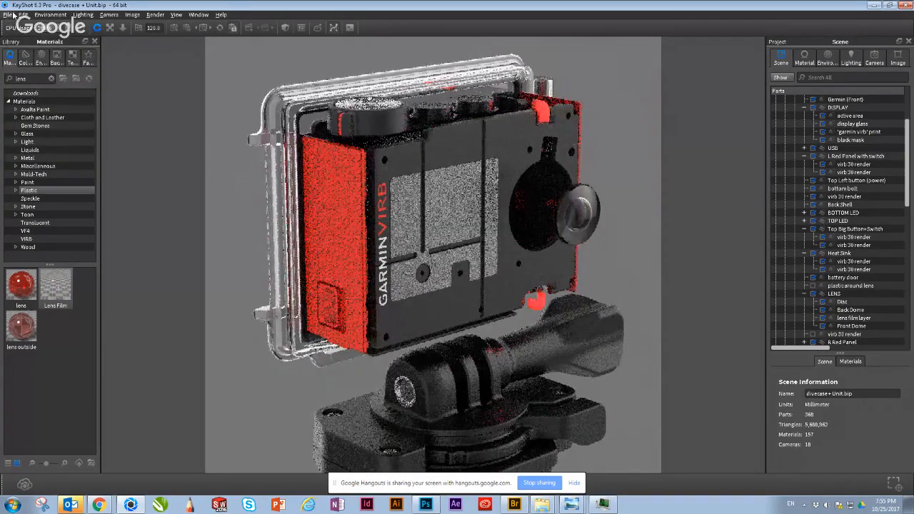
left_click(10, 14)
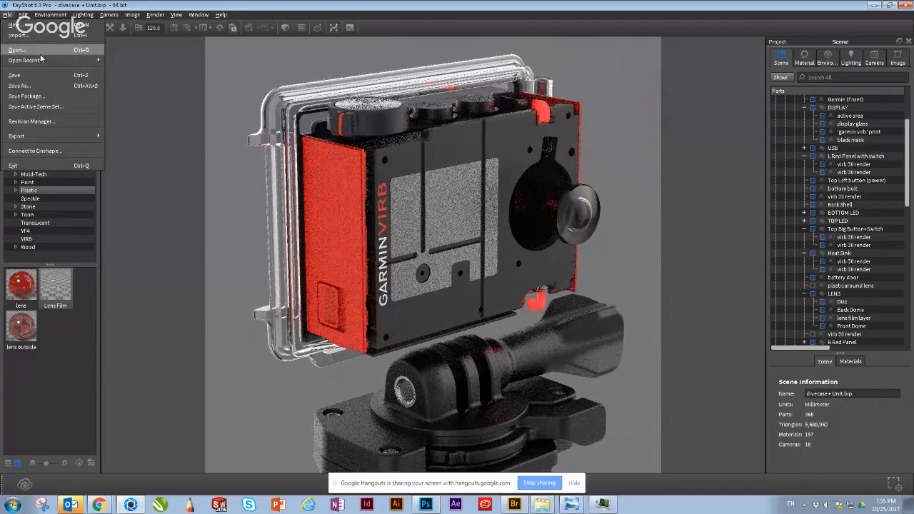
mouse_move(45, 63)
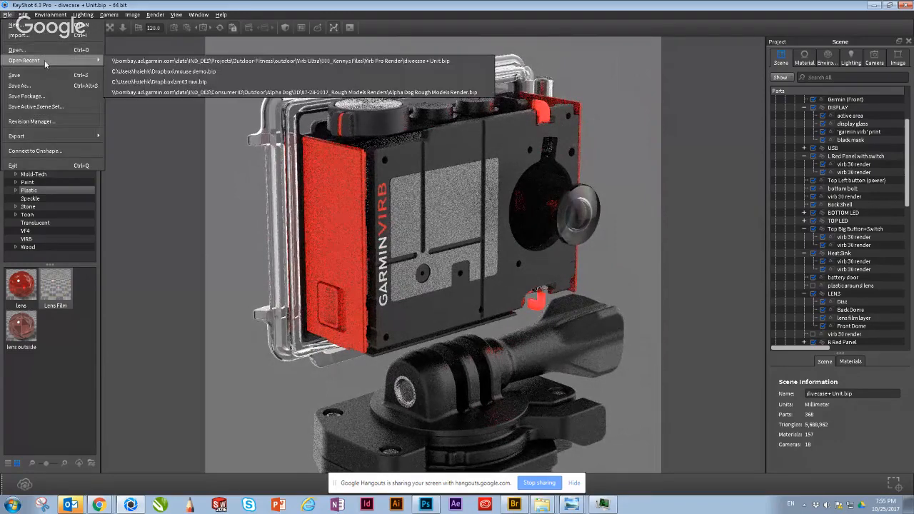
left_click(131, 73)
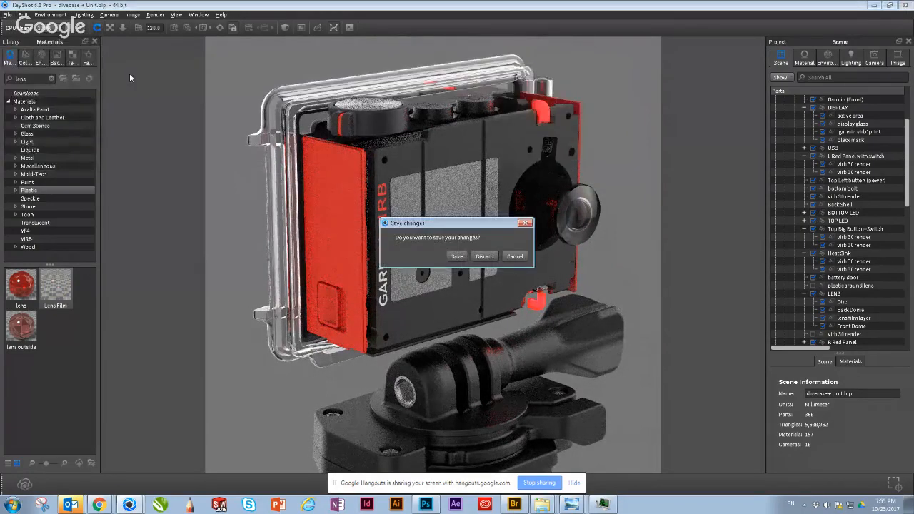
left_click(483, 259)
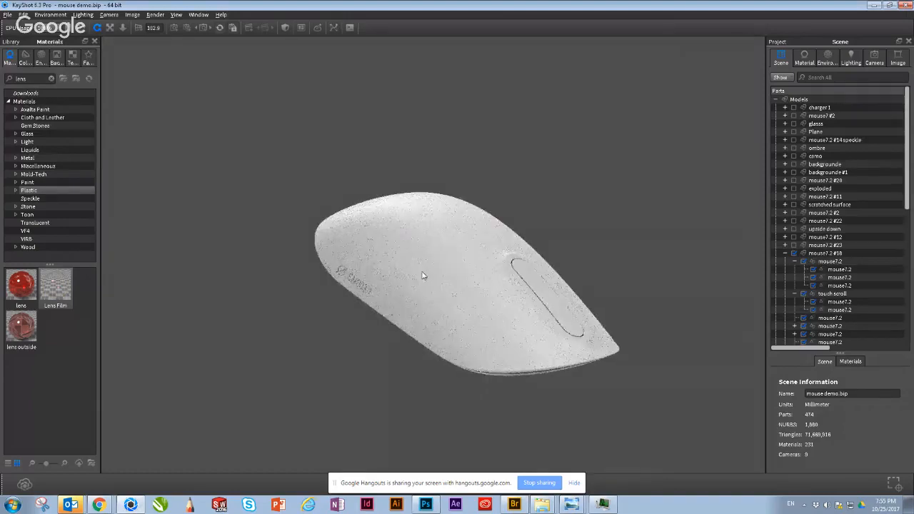
Step: Examine the white mouse's top surface and its touch scroll recess from above and close up
left_click_drag(423, 275, 278, 329)
left_click_drag(367, 275, 402, 208)
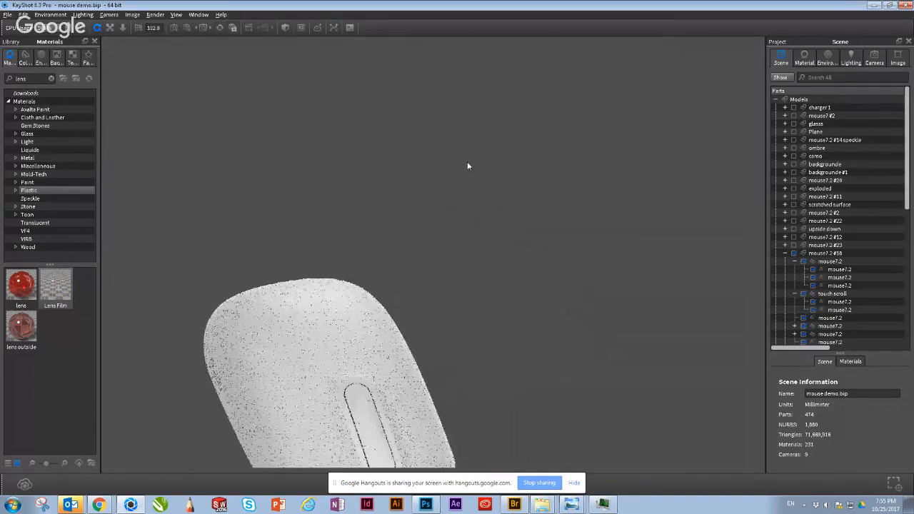
left_click_drag(468, 165, 457, 344)
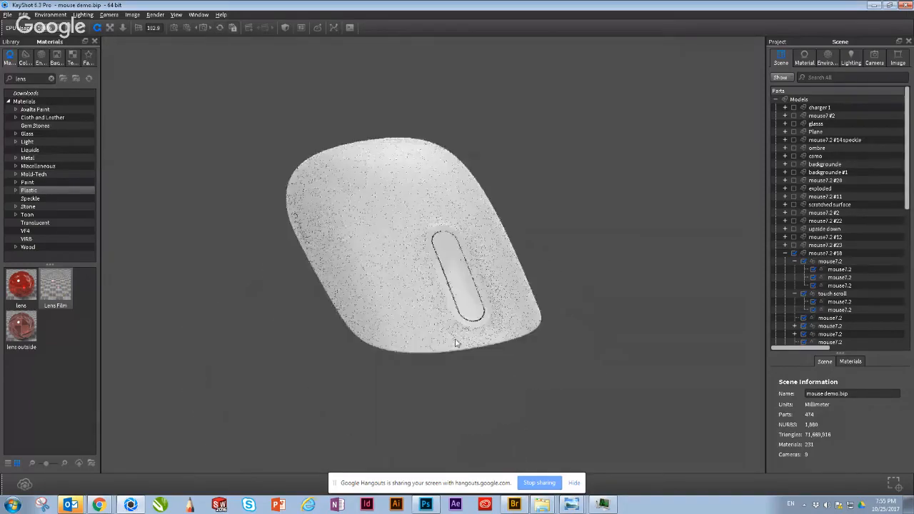
left_click_drag(502, 264, 430, 214)
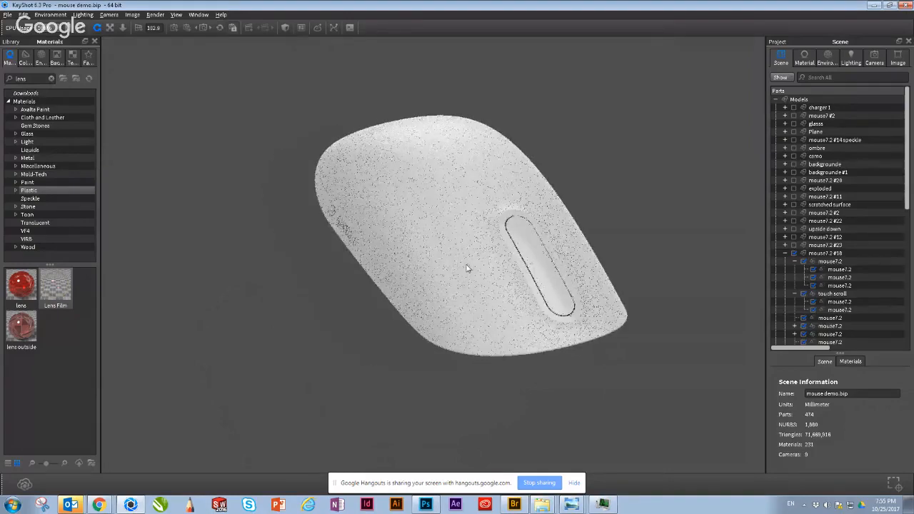
left_click_drag(466, 268, 451, 253)
left_click_drag(331, 255, 308, 217)
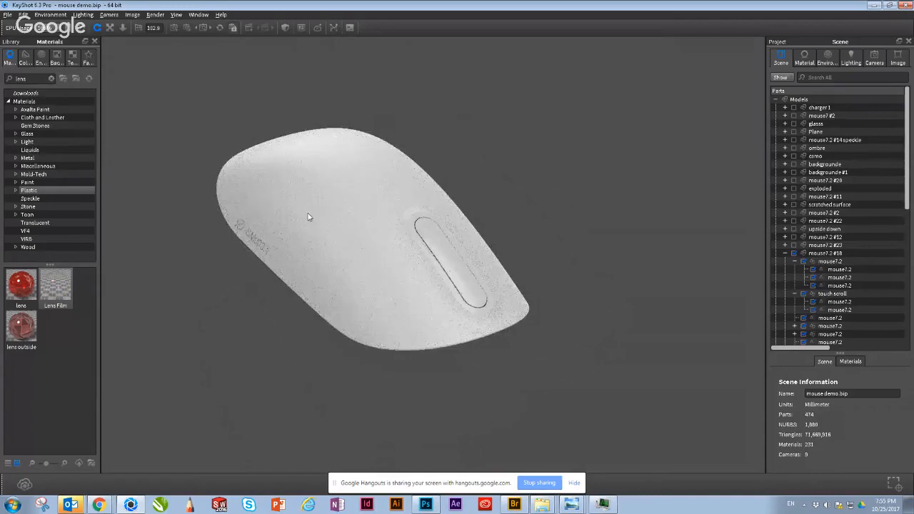
scroll(344, 212, "down", 1)
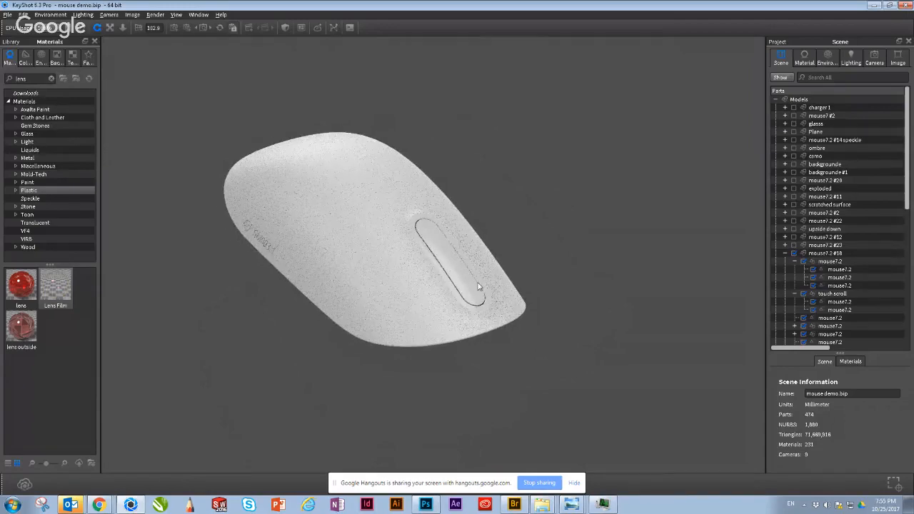
scroll(478, 286, "up", 3)
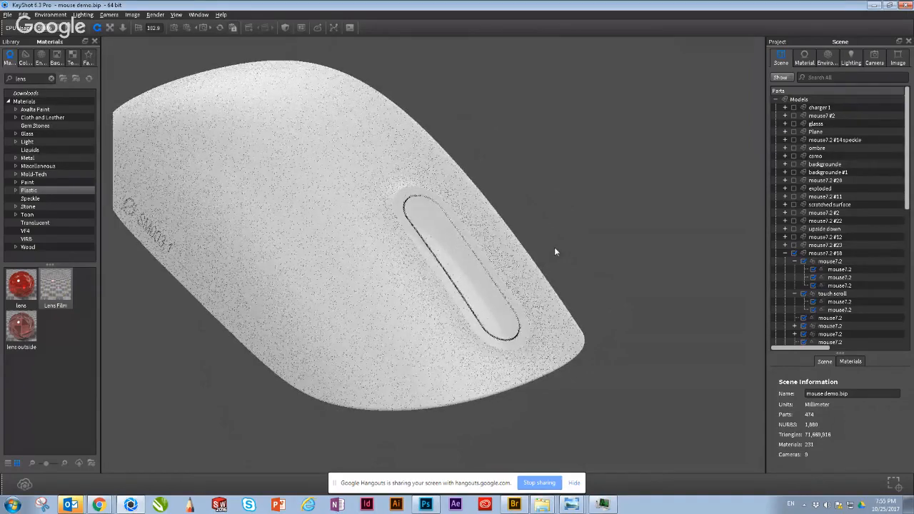
middle_click_drag(554, 251, 411, 251)
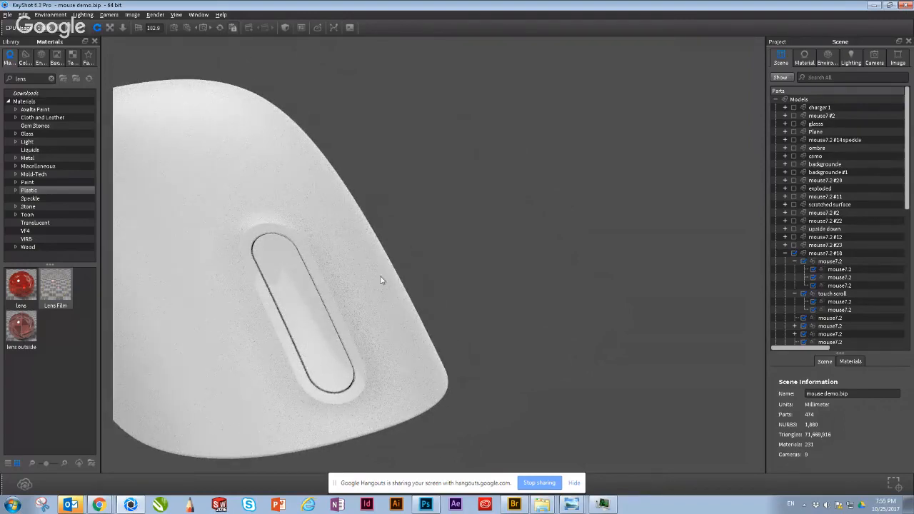
Step: Inspect the mouse's side profile, the seam along its lower edge and its dark base from low angles
left_click_drag(424, 234, 222, 333)
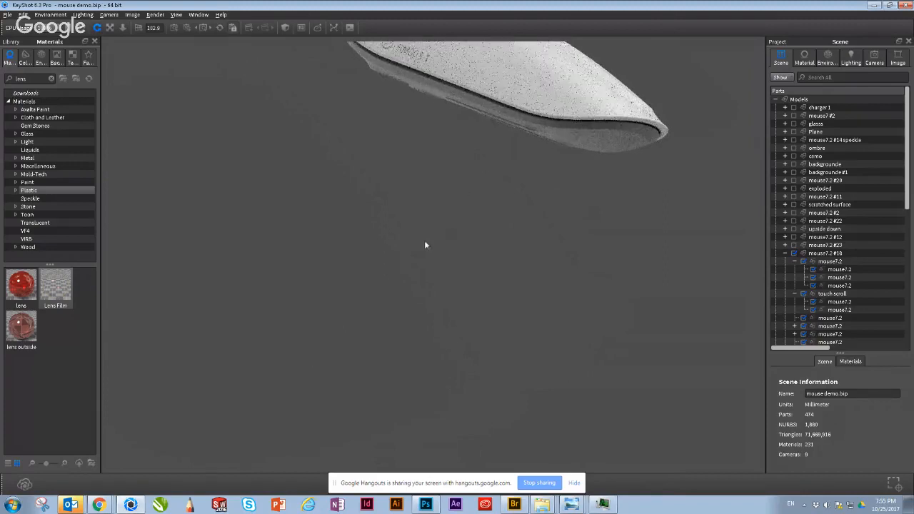
left_click_drag(425, 245, 343, 393)
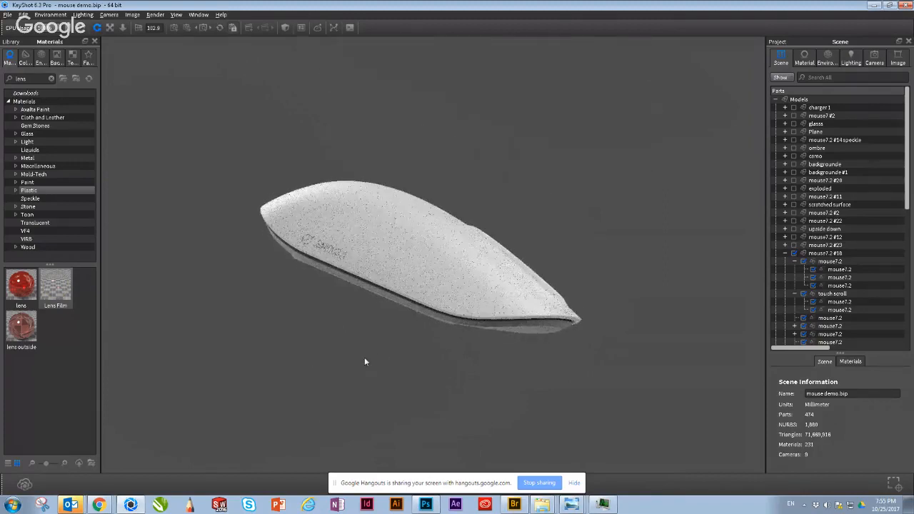
left_click_drag(378, 342, 526, 276)
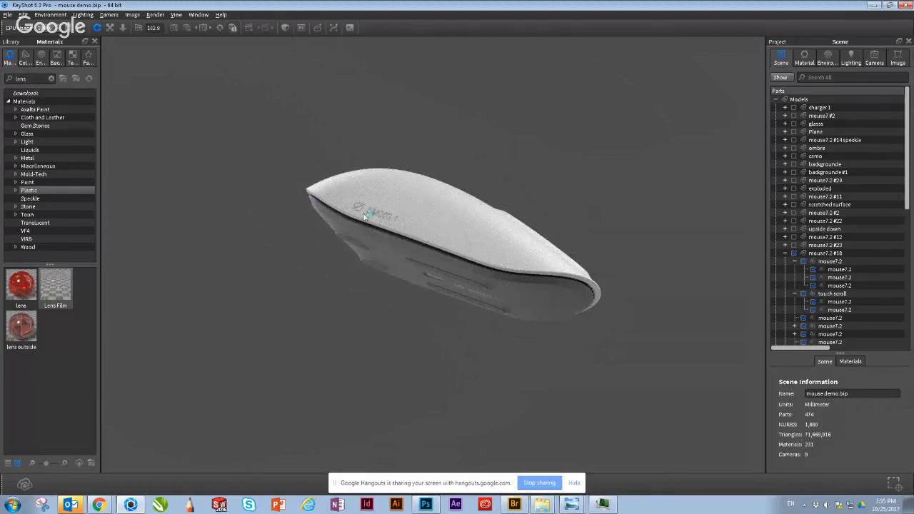
left_click_drag(385, 268, 450, 233)
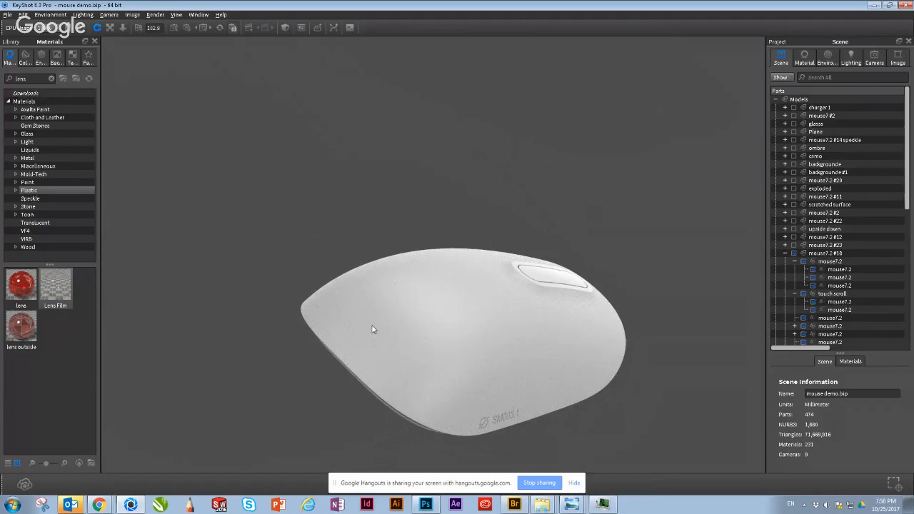
Step: Select the mouse's white top housing part in the mouse7.2 #18 model
left_click_drag(372, 330, 374, 328)
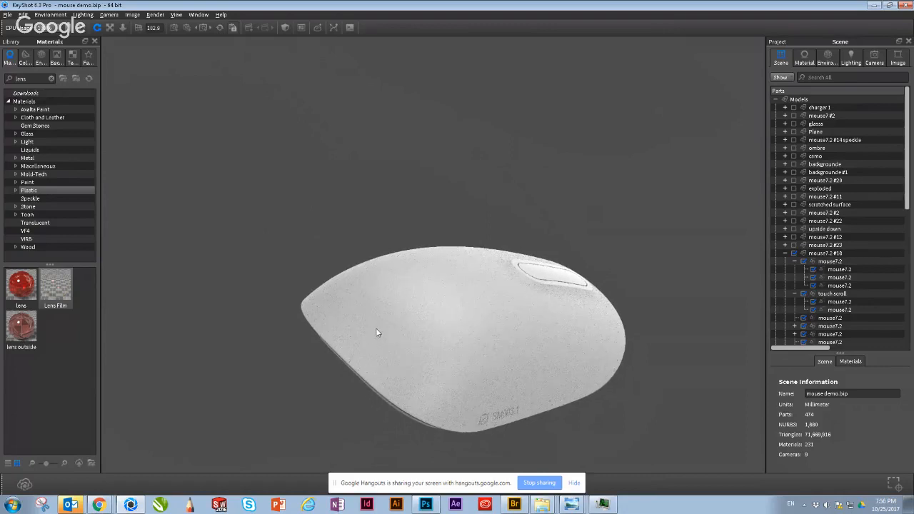
left_click(377, 330)
left_click(311, 362)
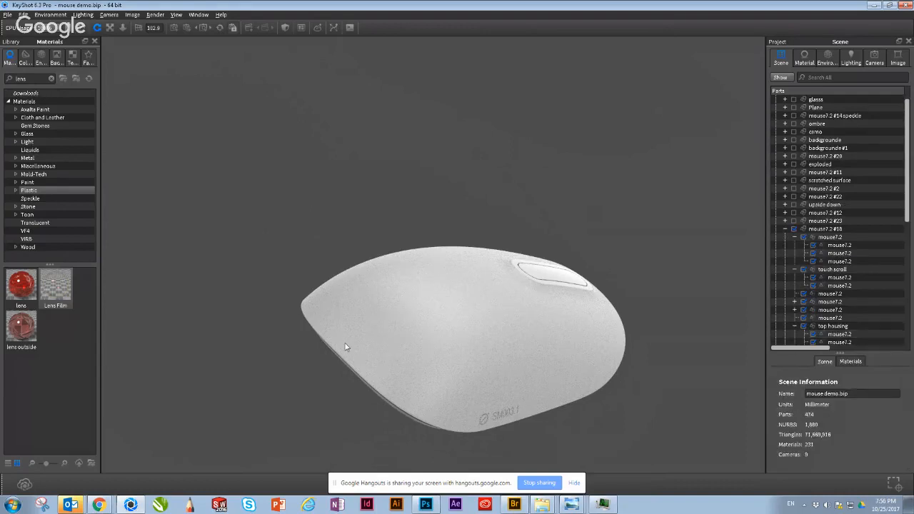
left_click(380, 331)
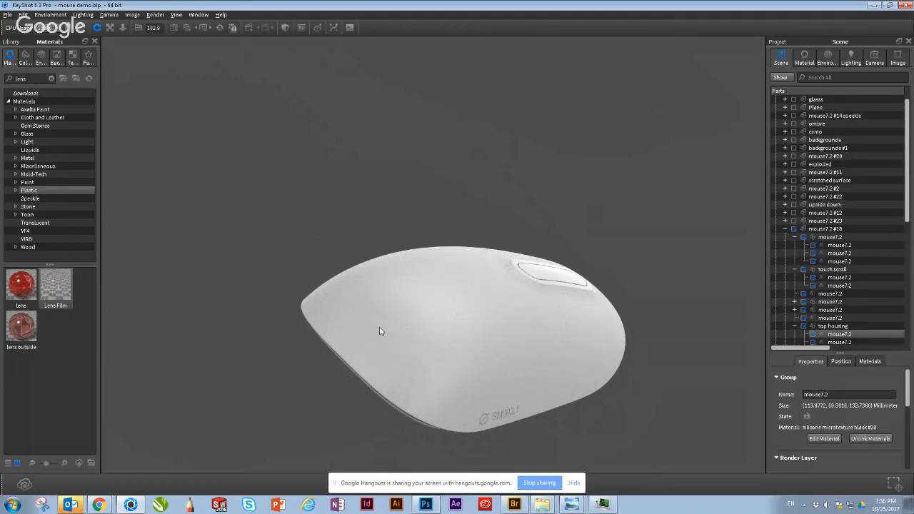
Step: Inspect the top housing's surface, side seam and SM003.1 marking in a close side view
left_click_drag(350, 215, 450, 286)
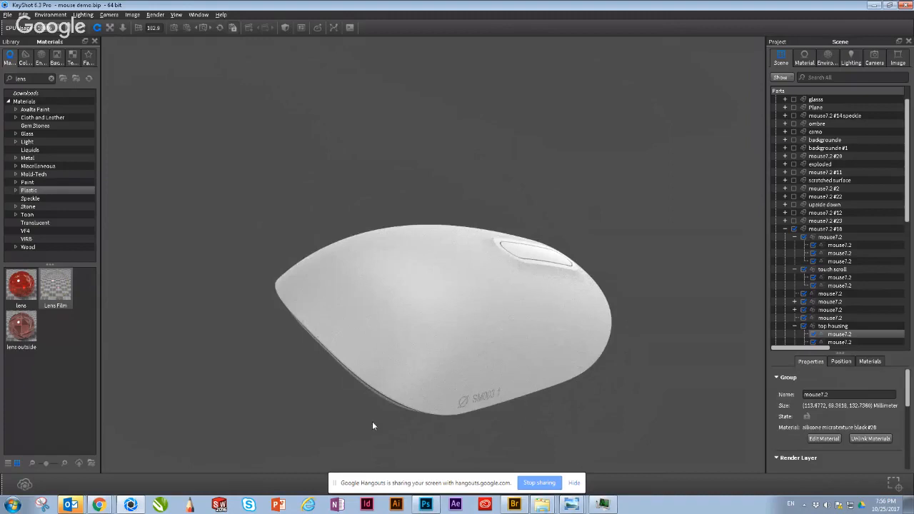
left_click_drag(367, 380, 259, 274)
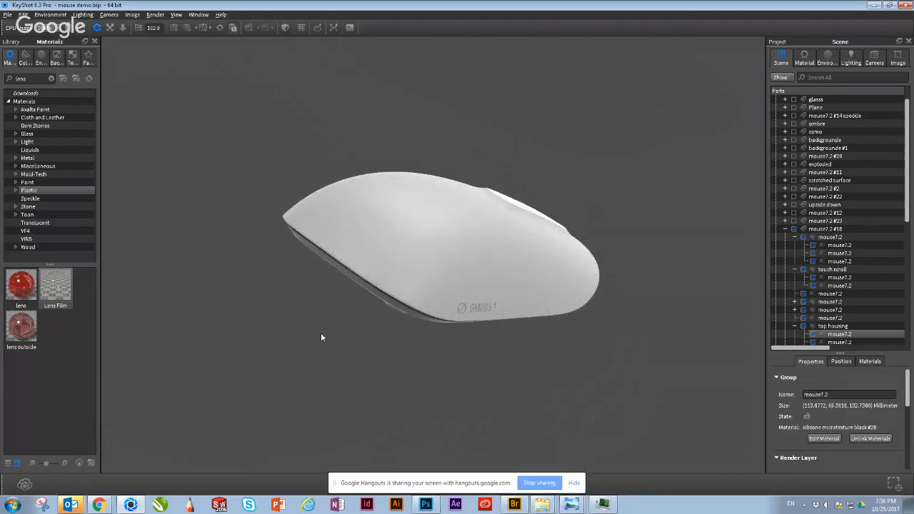
scroll(436, 272, "up", 1)
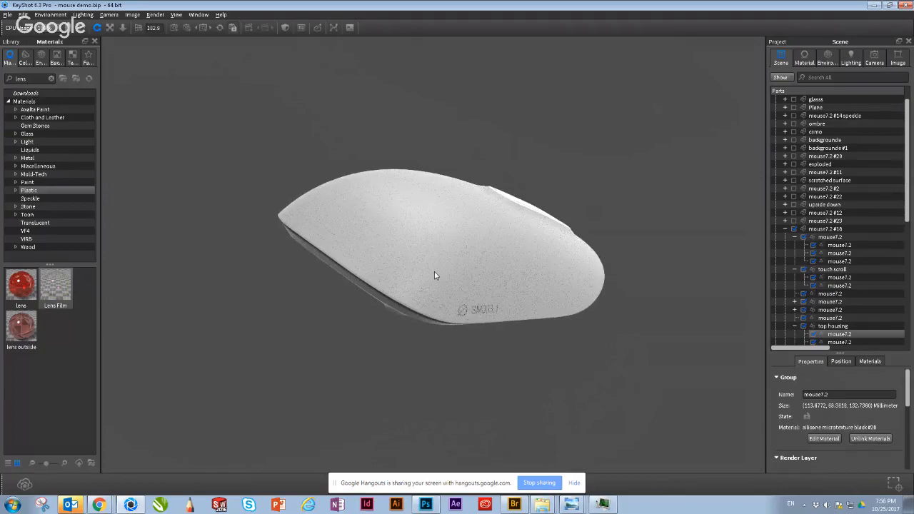
scroll(400, 289, "up", 5)
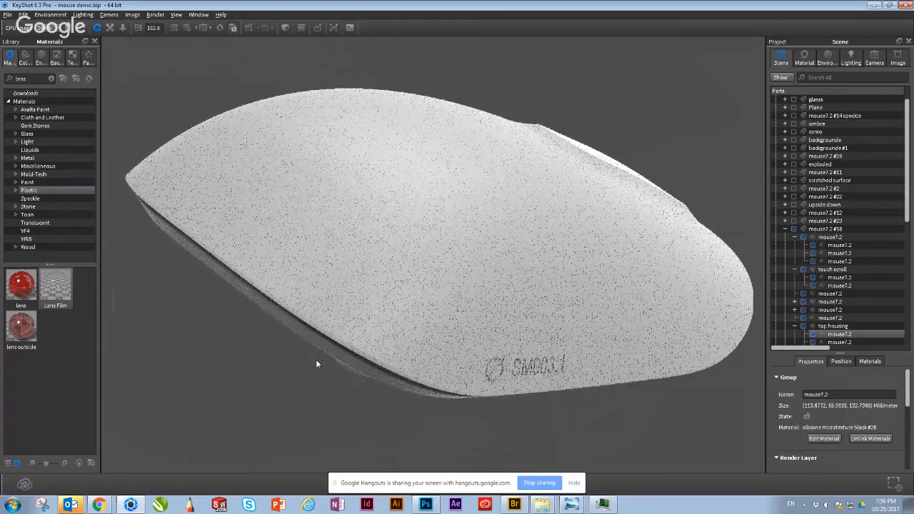
left_click_drag(316, 363, 312, 237)
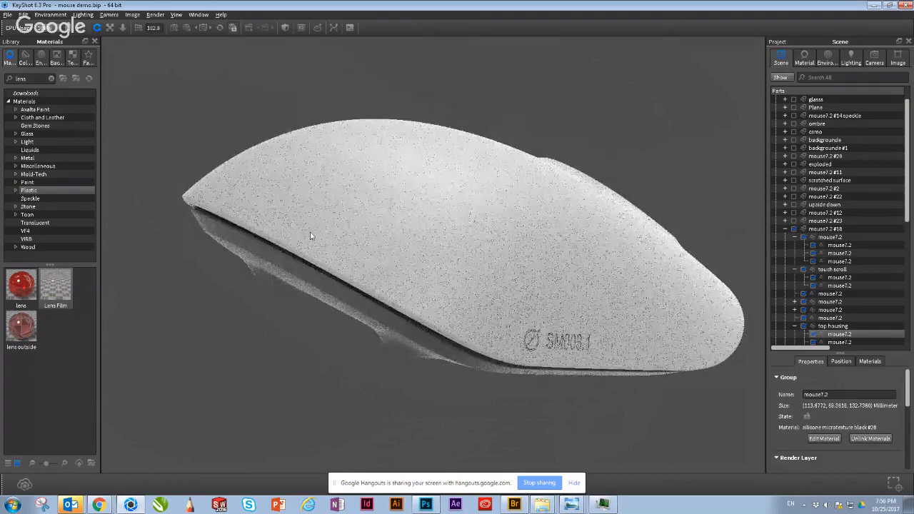
left_click_drag(381, 233, 460, 282)
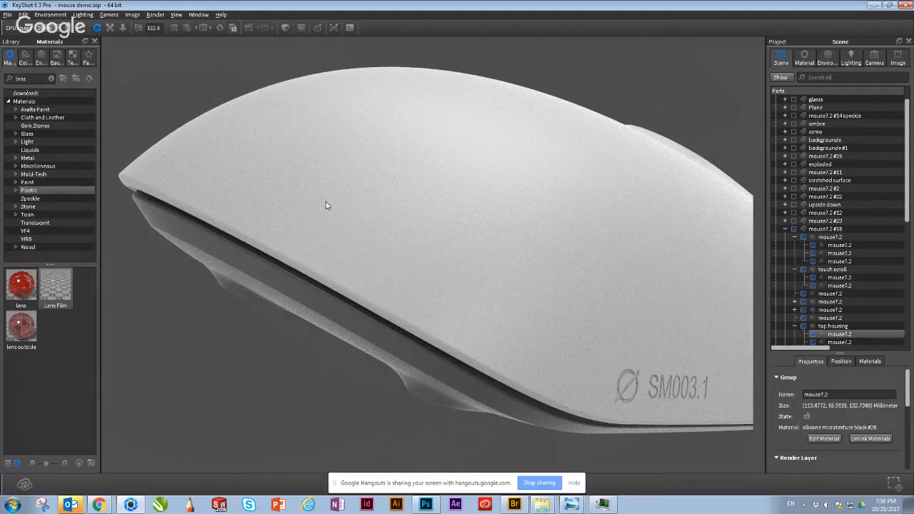
Step: Clear the part selection and examine the mouse's underside with its feet and sensor opening
left_click(239, 359)
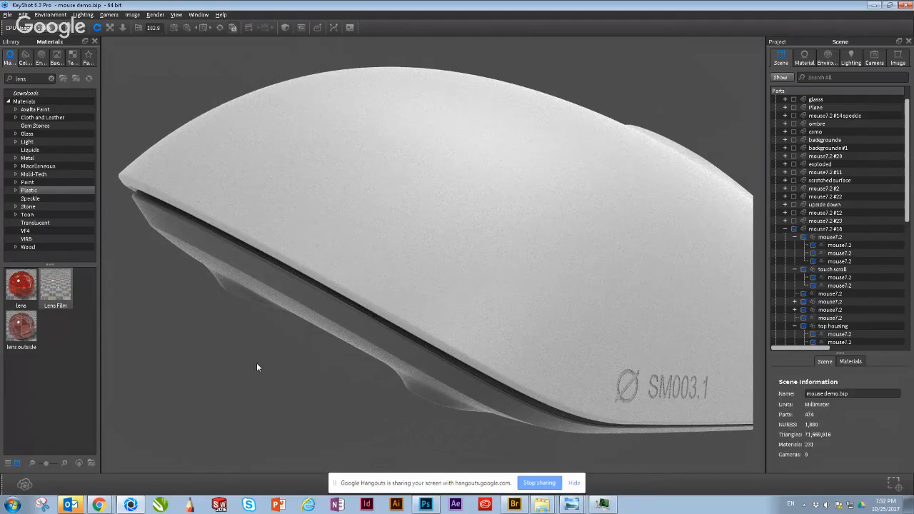
left_click_drag(257, 367, 373, 347)
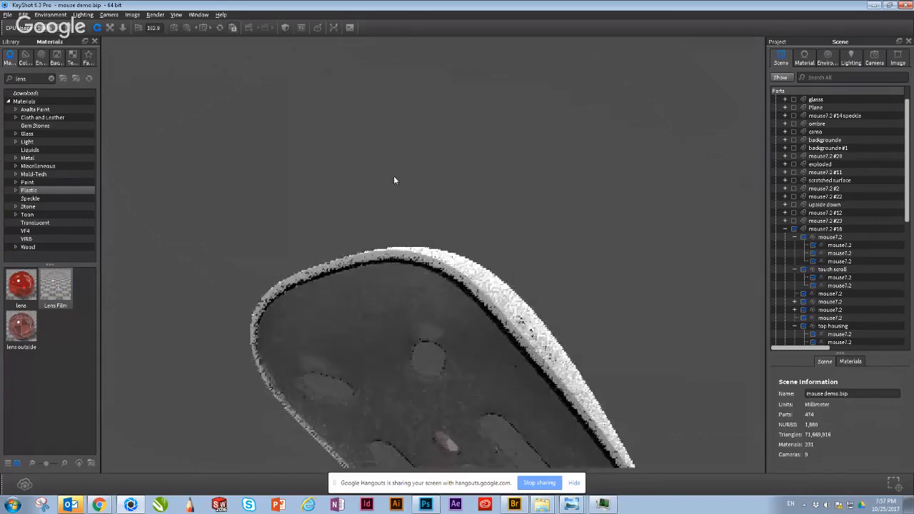
left_click_drag(443, 51, 402, 206)
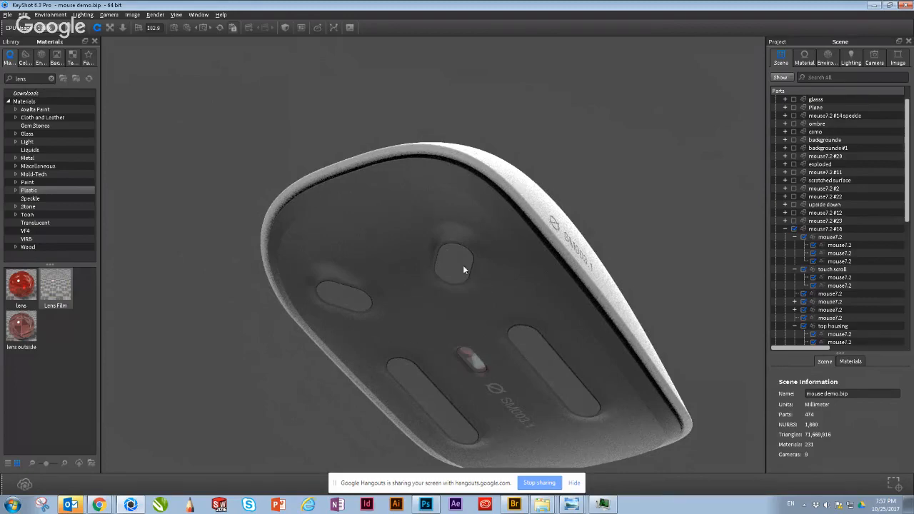
Step: Examine the recessed feet and sensor opening on the mouse's dark underside up close and from a lower angle
scroll(463, 307, "up", 5)
scroll(450, 236, "up", 5)
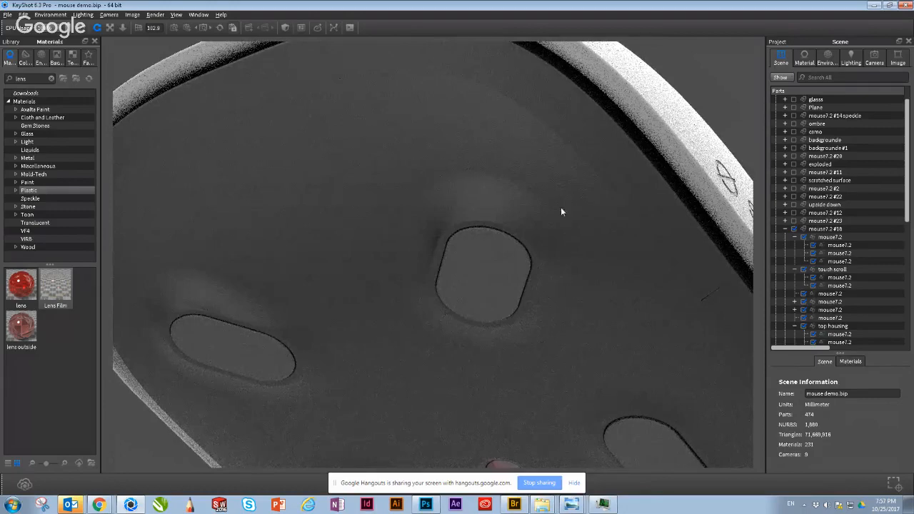
left_click_drag(562, 208, 506, 367)
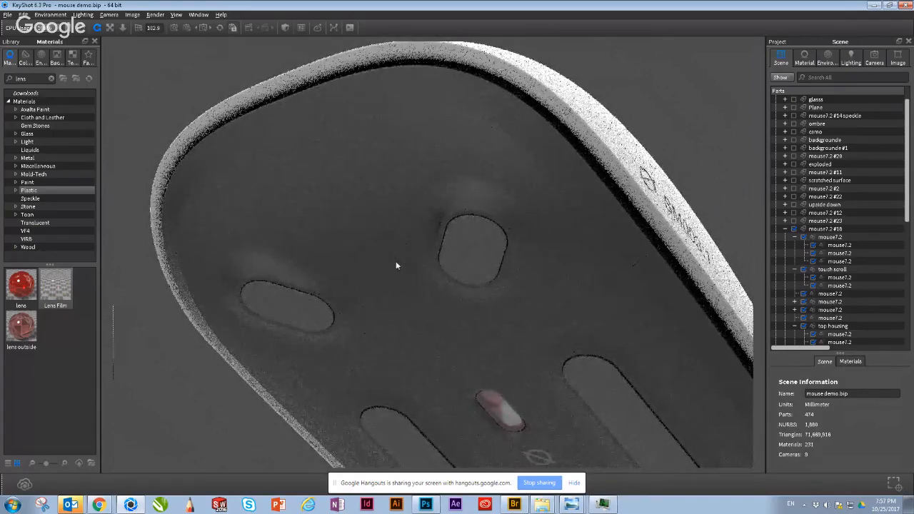
left_click_drag(408, 235, 357, 365)
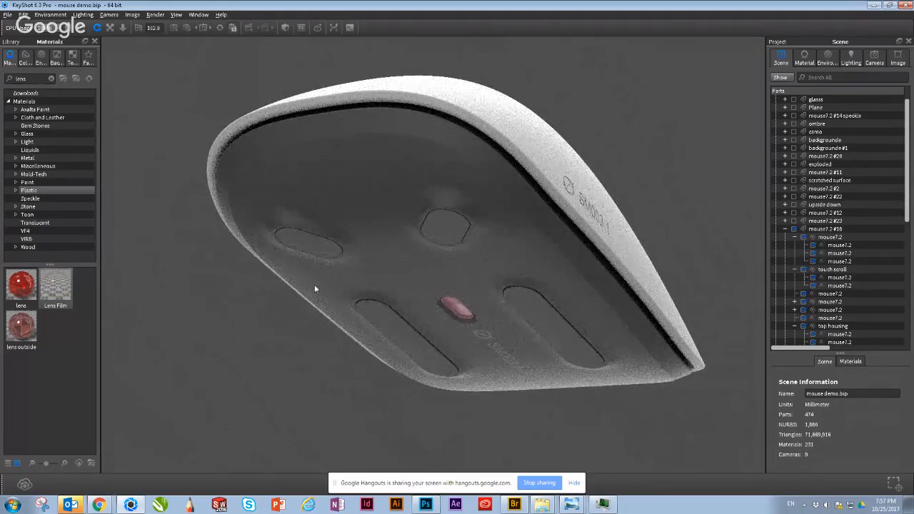
Step: Inspect the mouse's white side surface, its lower seam and the whole top shell with the SM003.1 marking
left_click_drag(315, 285, 399, 278)
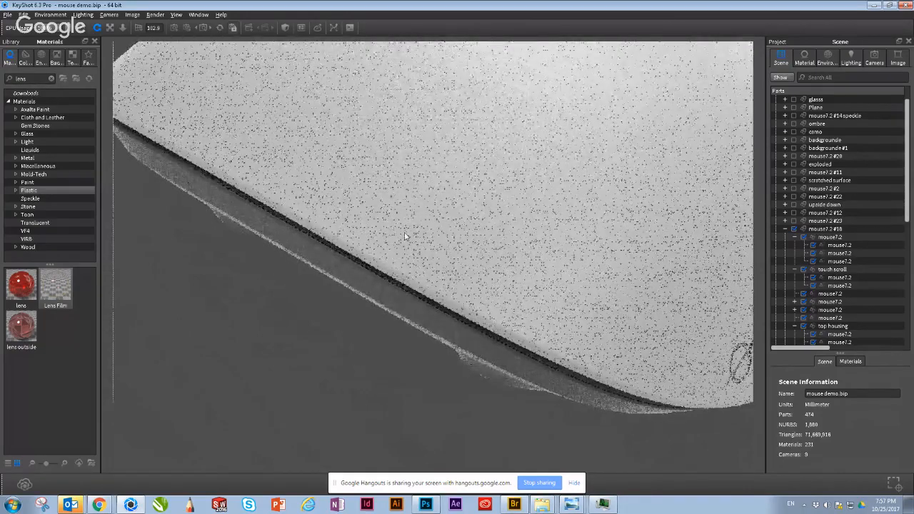
middle_click_drag(582, 312, 496, 295)
scroll(496, 294, "down", 1)
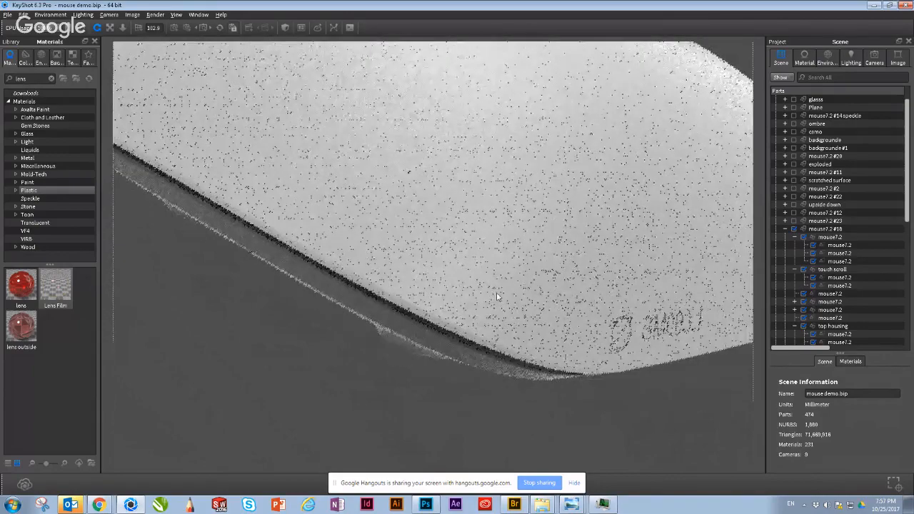
scroll(498, 296, "down", 2)
left_click_drag(428, 376, 553, 405)
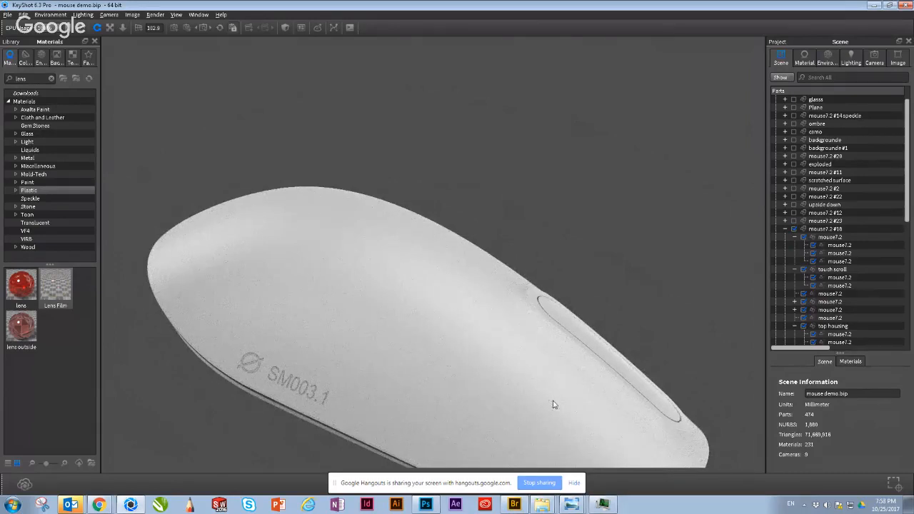
left_click_drag(514, 378, 512, 196)
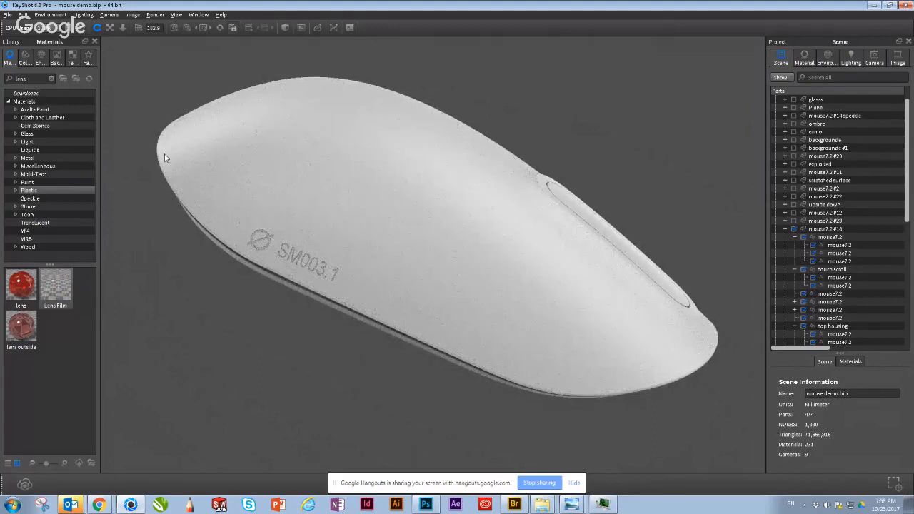
left_click(7, 15)
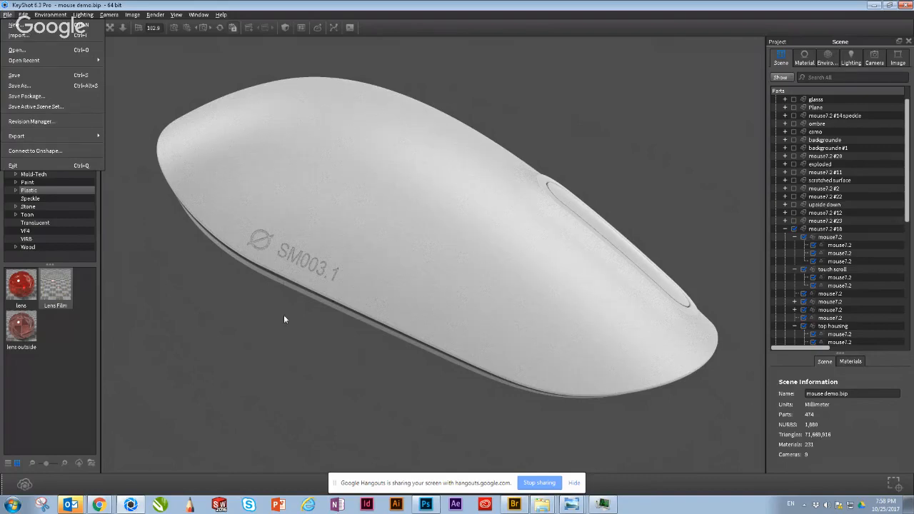
left_click(292, 231)
Step: Examine the translucent sensor window and the SM003.1 marking on the mouse's underside up close
left_click_drag(291, 231, 504, 342)
scroll(504, 341, "up", 10)
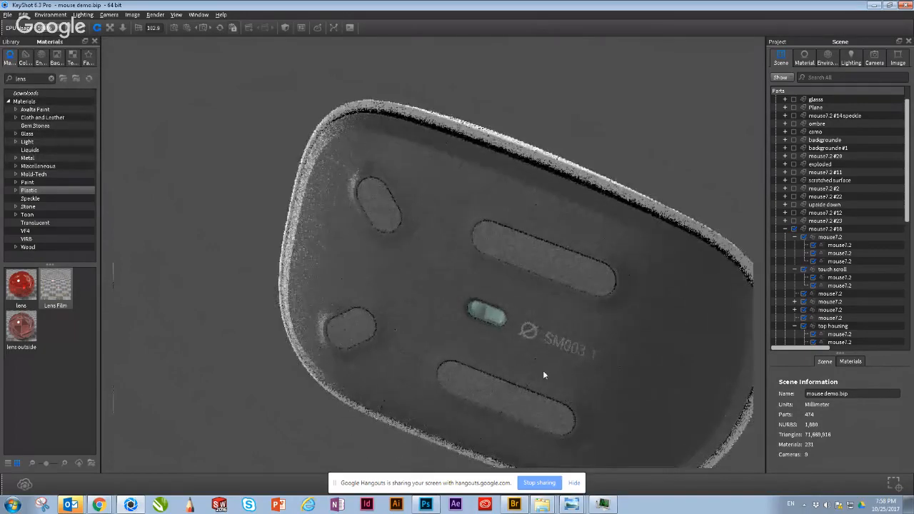
left_click_drag(568, 387, 537, 310)
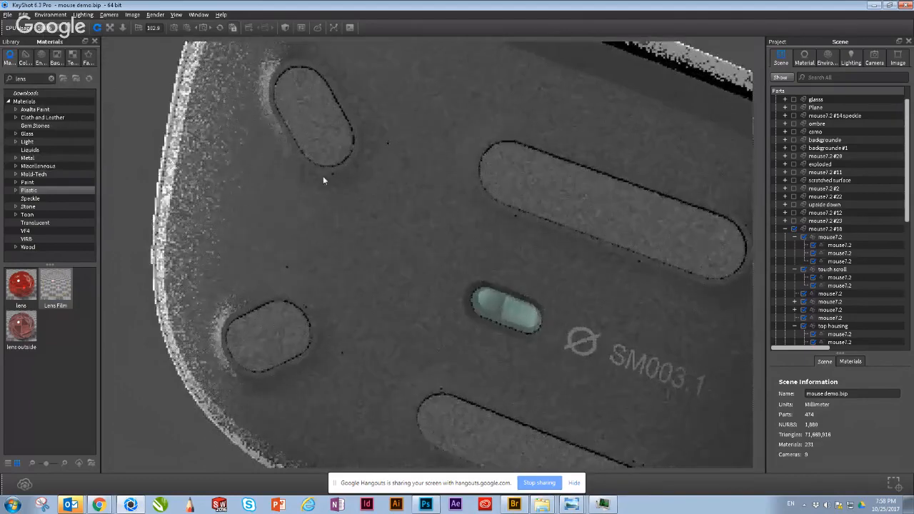
middle_click_drag(322, 175, 283, 112)
scroll(529, 311, "up", 5)
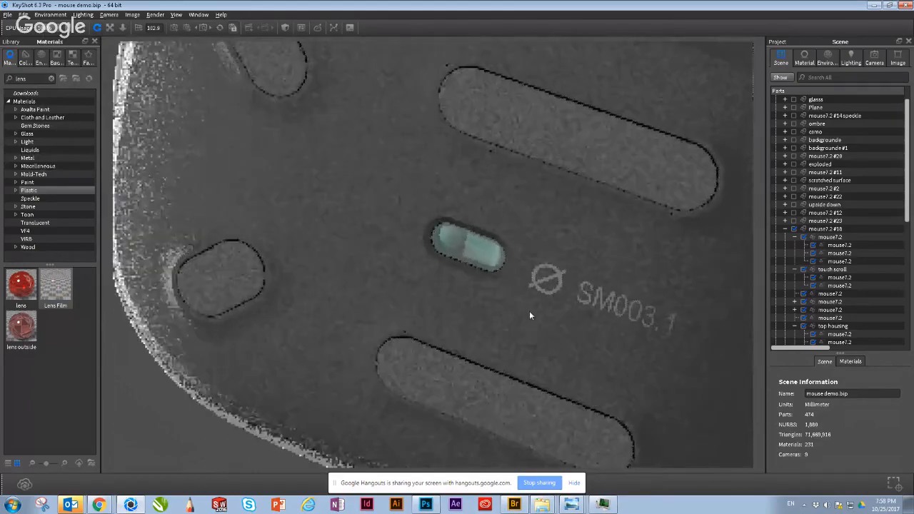
scroll(577, 270, "up", 3)
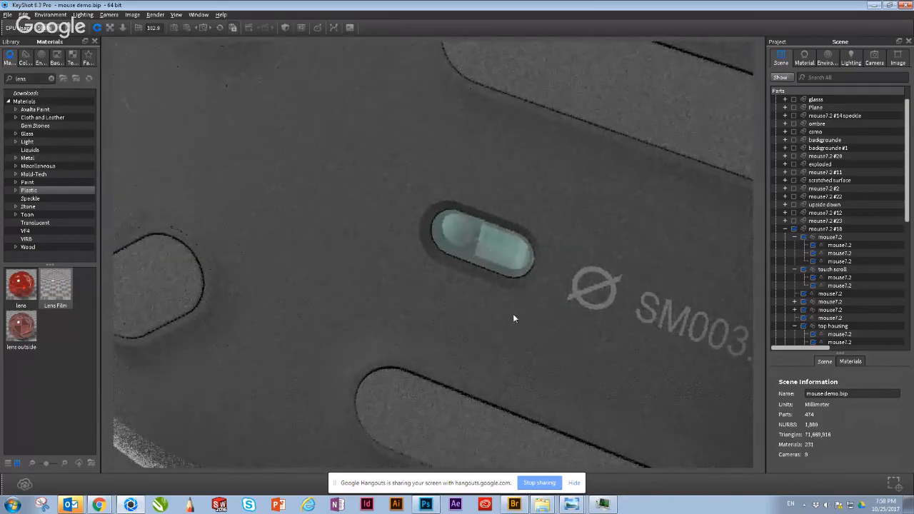
left_click_drag(514, 294, 487, 329)
Step: Inspect the underside's rounded feet and the edge around them, ending on a view of the sensor window
left_click_drag(518, 181, 501, 398)
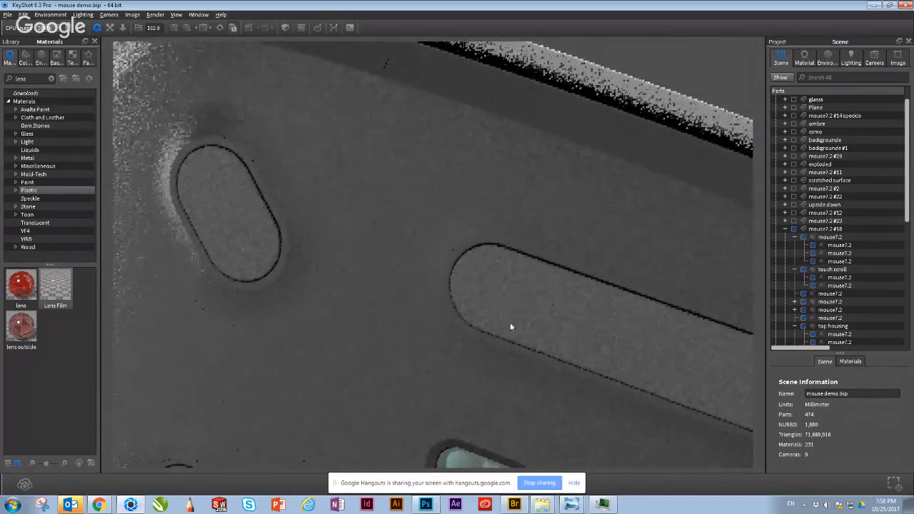
middle_click_drag(510, 322, 584, 108)
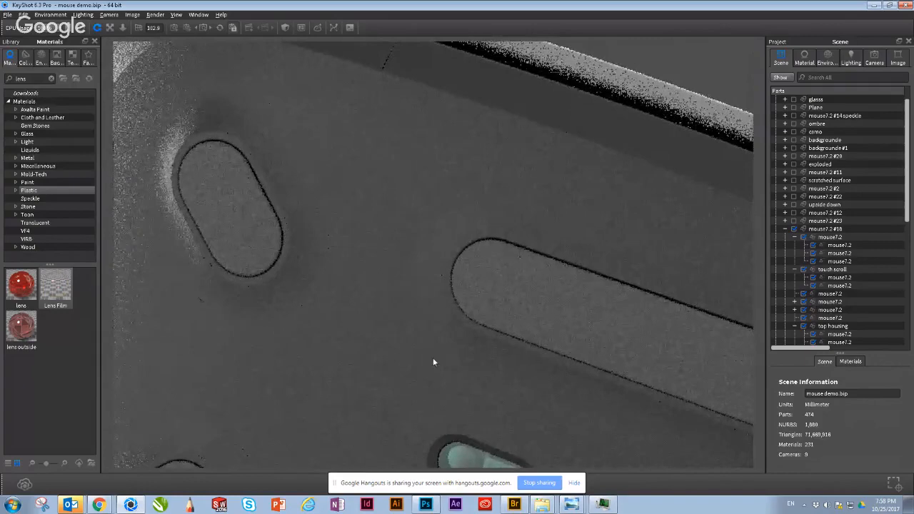
middle_click_drag(433, 358, 526, 55)
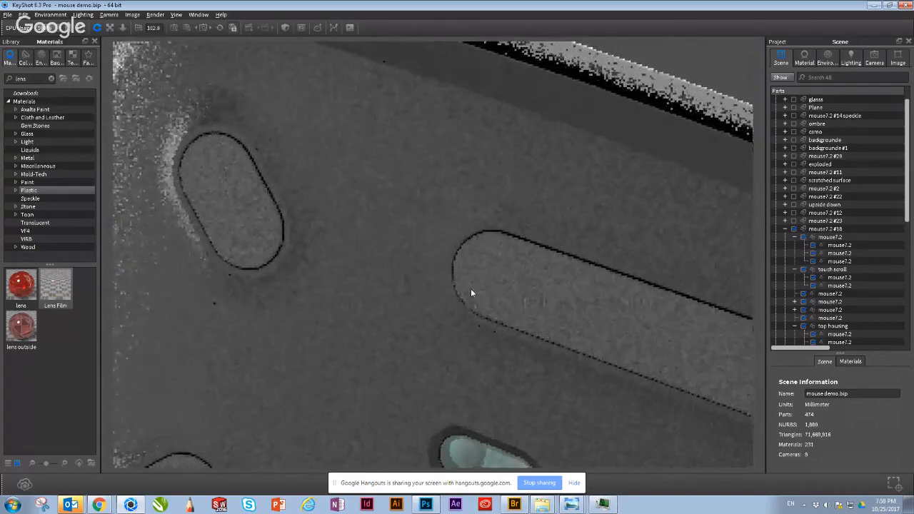
left_click_drag(442, 401, 485, 445)
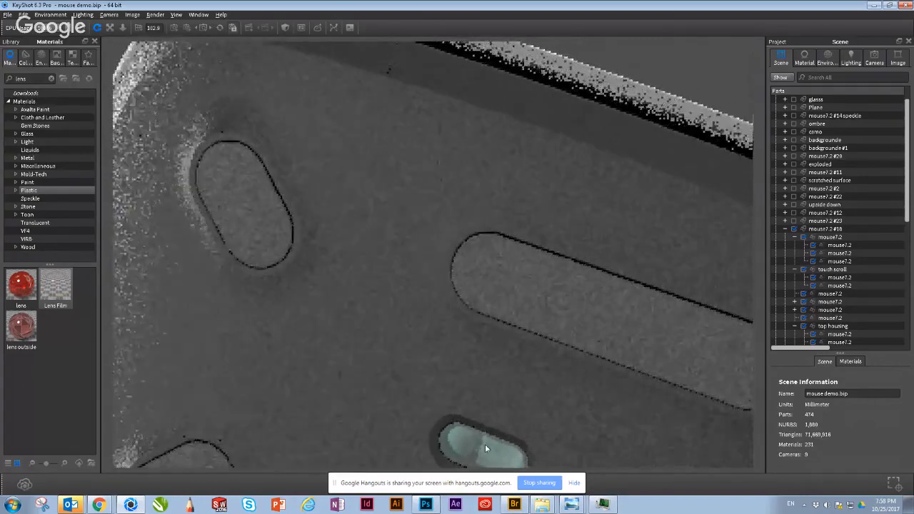
scroll(485, 445, "down", 3)
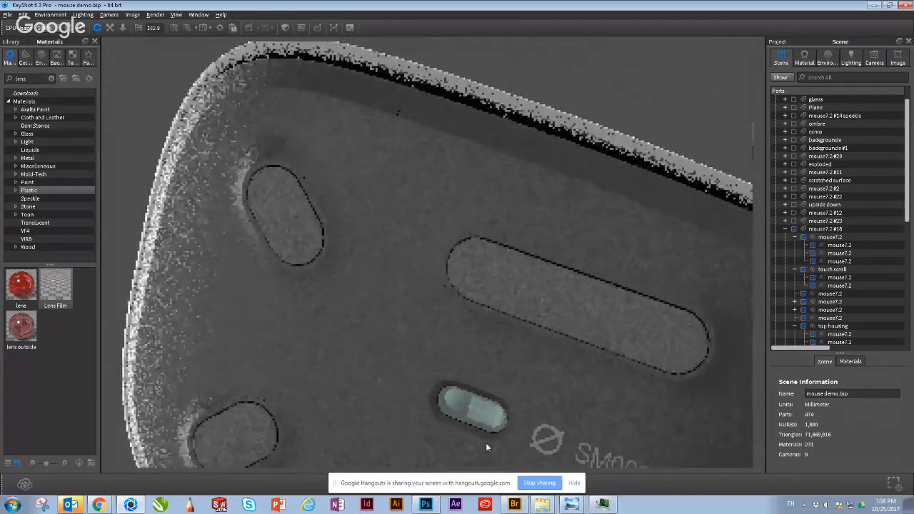
middle_click_drag(486, 447, 537, 348)
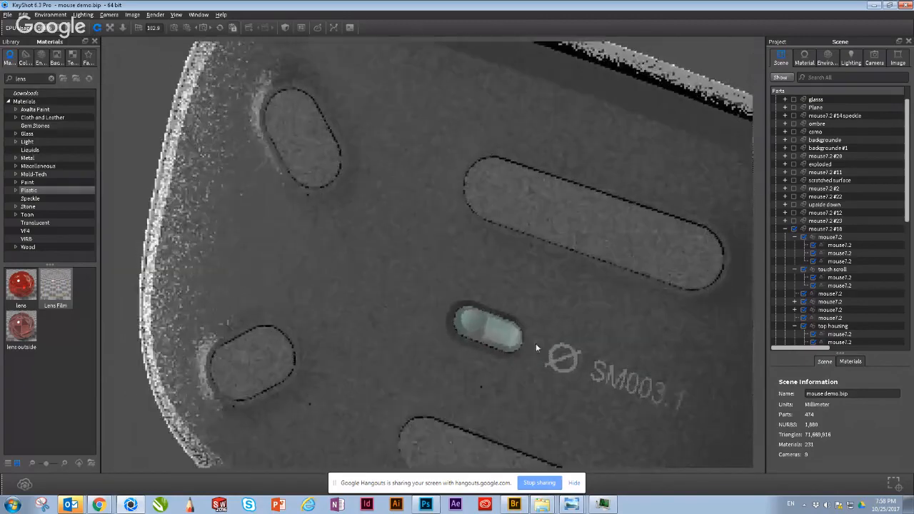
middle_click_drag(501, 266, 475, 255)
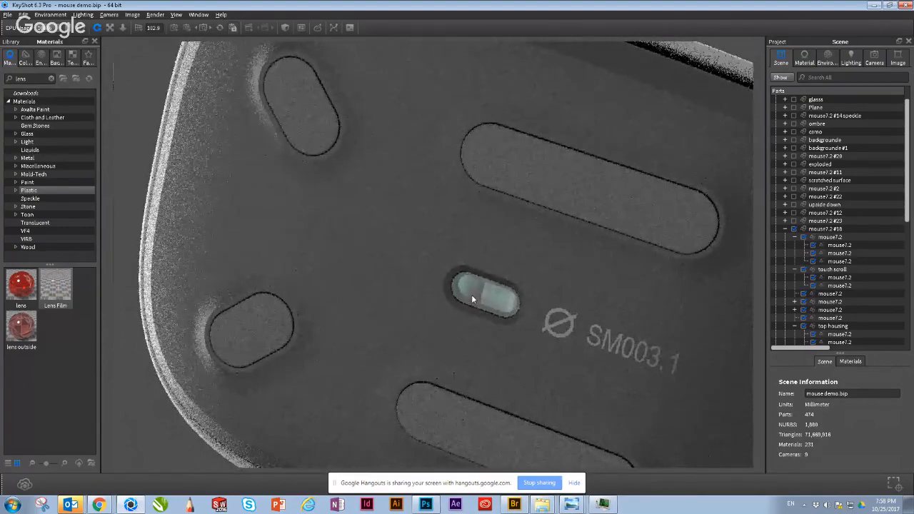
Step: Rotate the HDRI lighting environment to about 75 degrees to change the reflections on the mouse's underside
left_click(827, 57)
left_click_drag(840, 267, 660, 289)
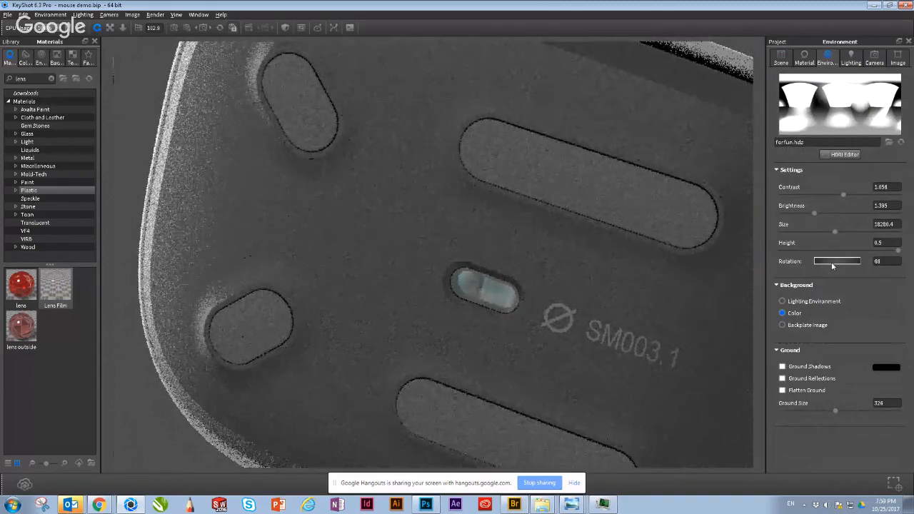
left_click_drag(825, 260, 833, 260)
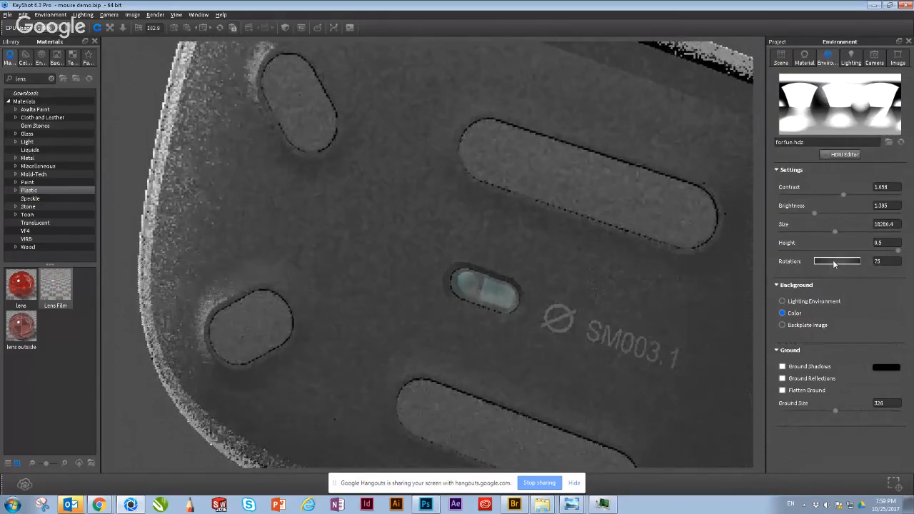
Step: Open the material properties of the sensor window on the mouse's underside for review
double_click(460, 288)
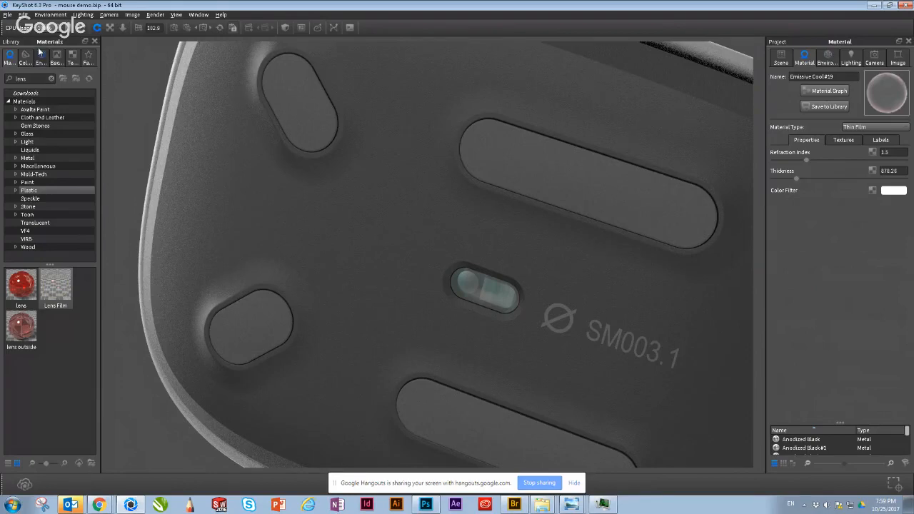
Step: Open the recent scene divecase + Unit.bip, discarding the changes to the mouse demo
left_click(7, 14)
mouse_move(39, 61)
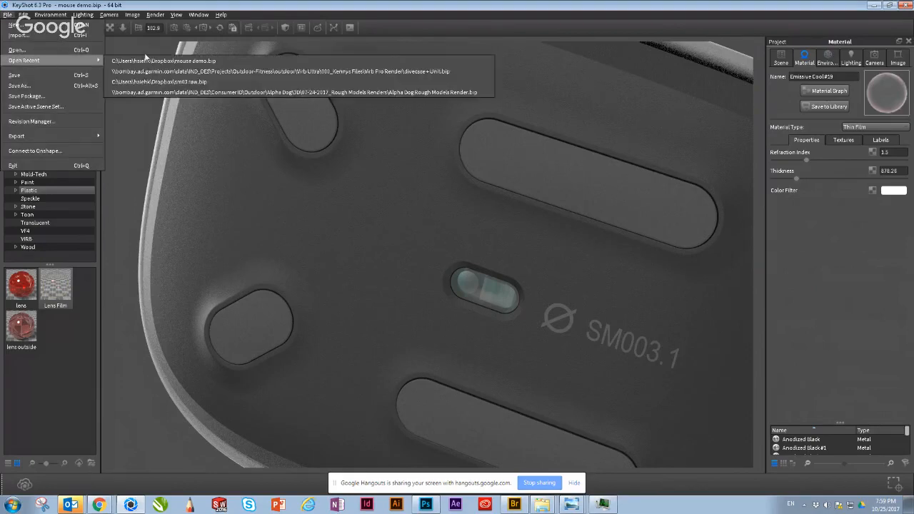
left_click(176, 71)
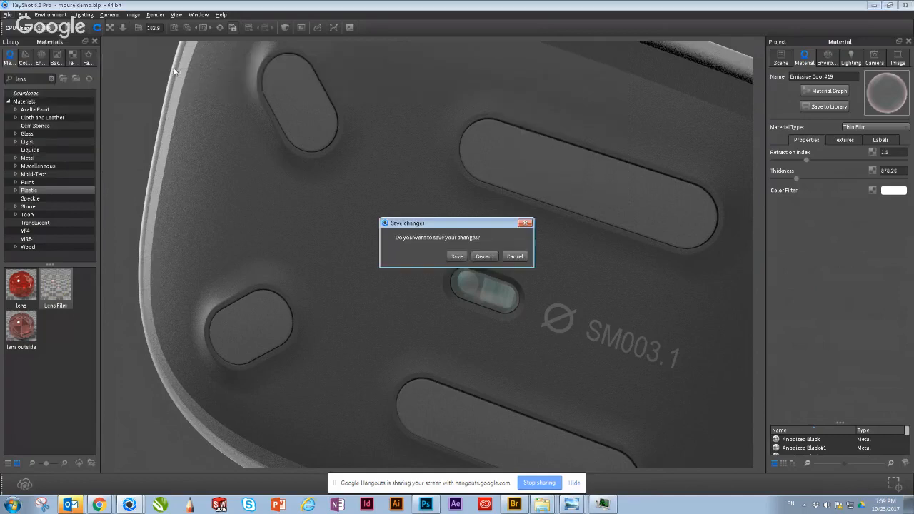
left_click(483, 255)
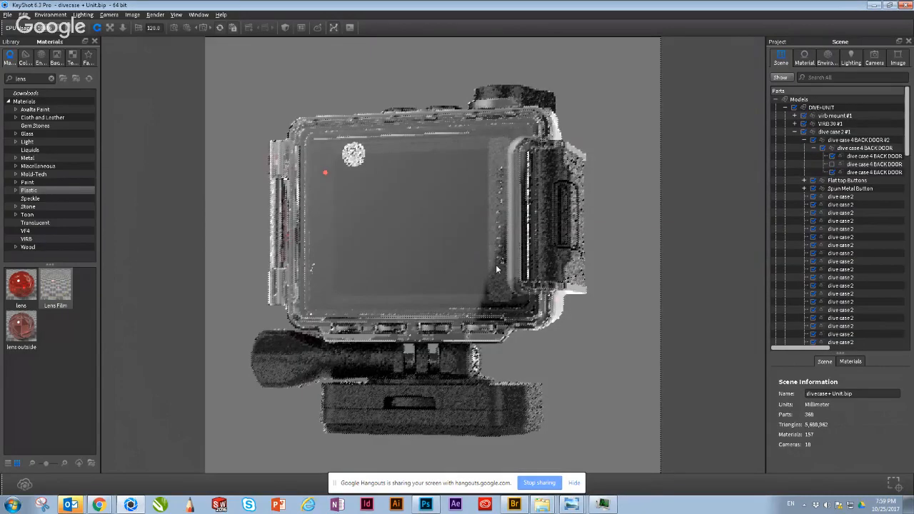
Step: Examine the camera's red LED strip above the lens and its glow through the clear dive case
left_click_drag(368, 196, 529, 162)
scroll(551, 134, "up", 3)
scroll(550, 130, "up", 5)
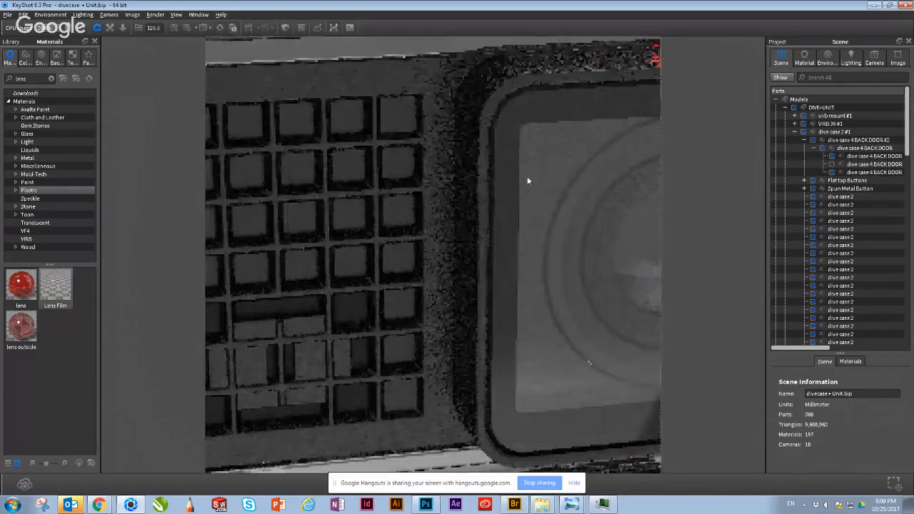
scroll(508, 190, "up", 2)
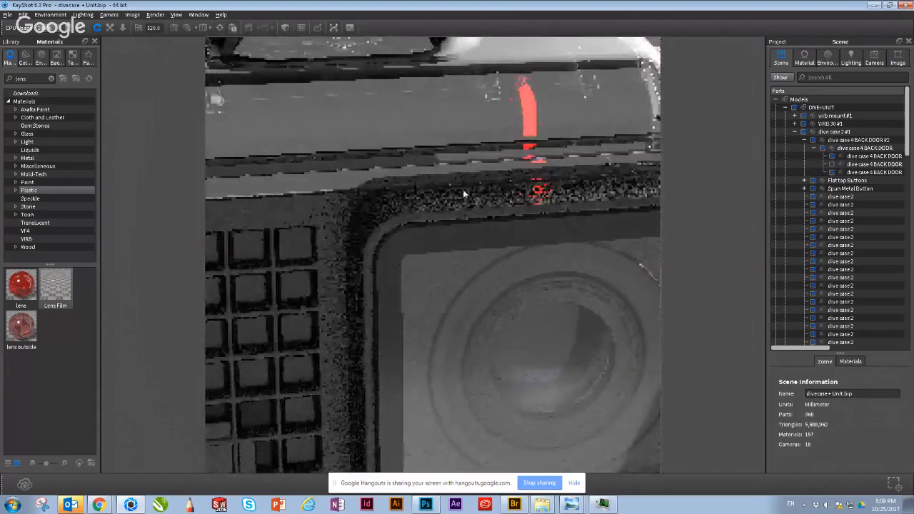
middle_click_drag(463, 194, 494, 207)
scroll(471, 206, "up", 5)
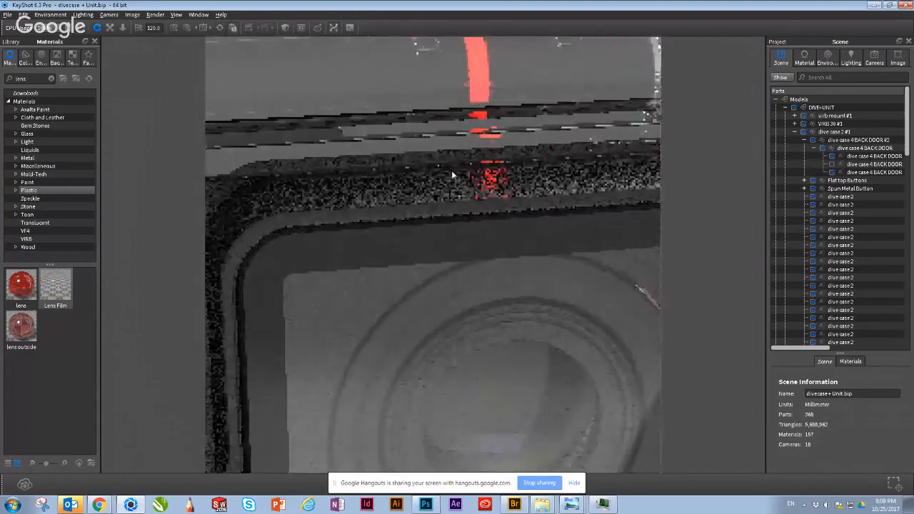
middle_click_drag(478, 306, 477, 328)
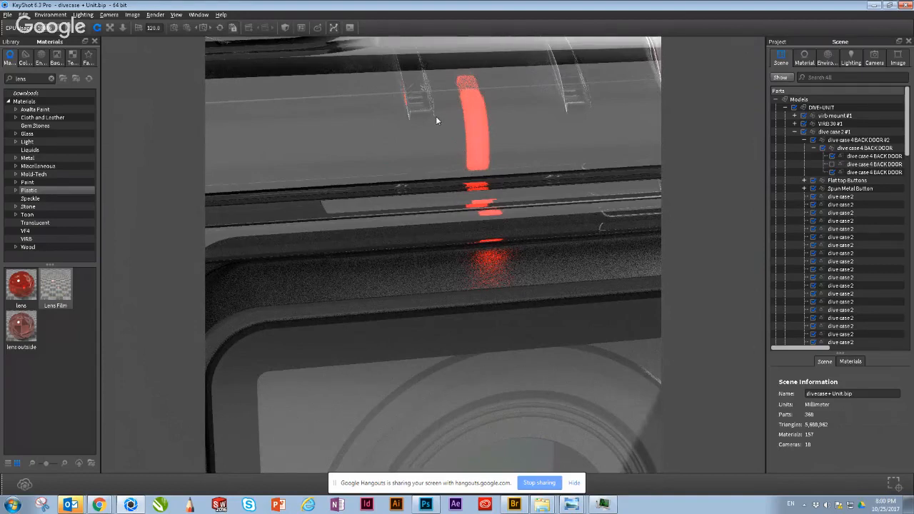
Step: Hide the clear dive case part covering the camera's red LED
left_click(502, 131)
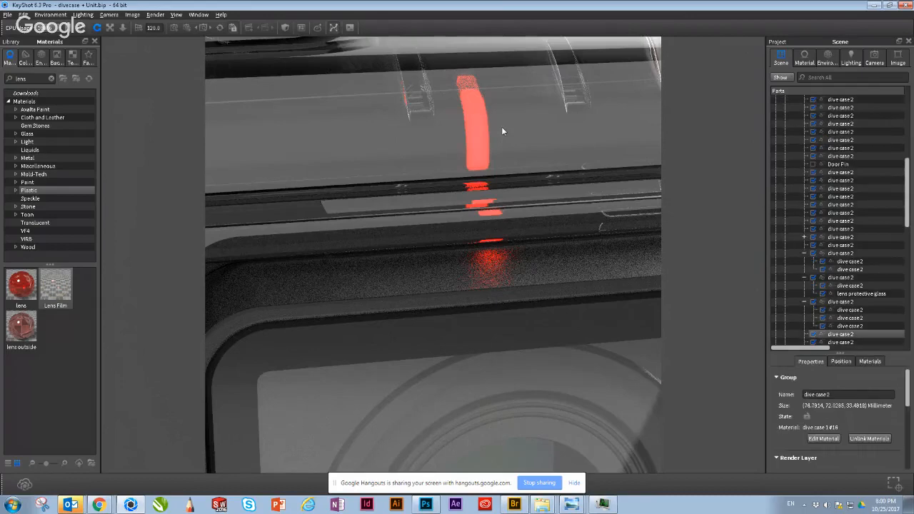
left_click(813, 334)
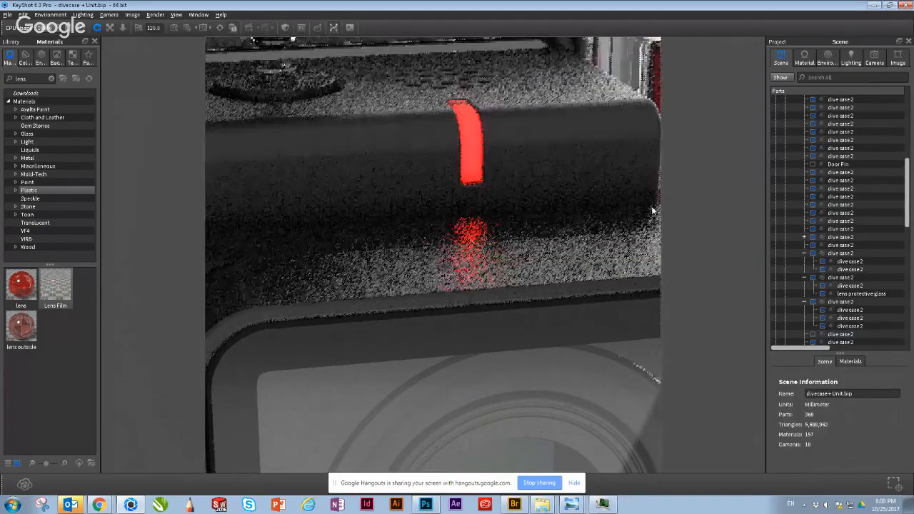
Step: Select the TOP LED group's outer virb 30 render part and its LED INSIDE TOP part in turn to compare them
left_click(472, 155)
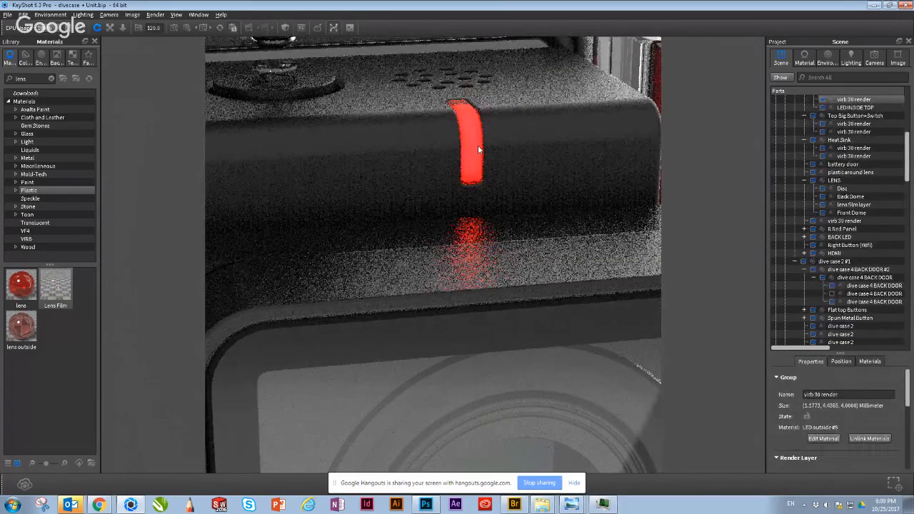
scroll(855, 153, "up", 1)
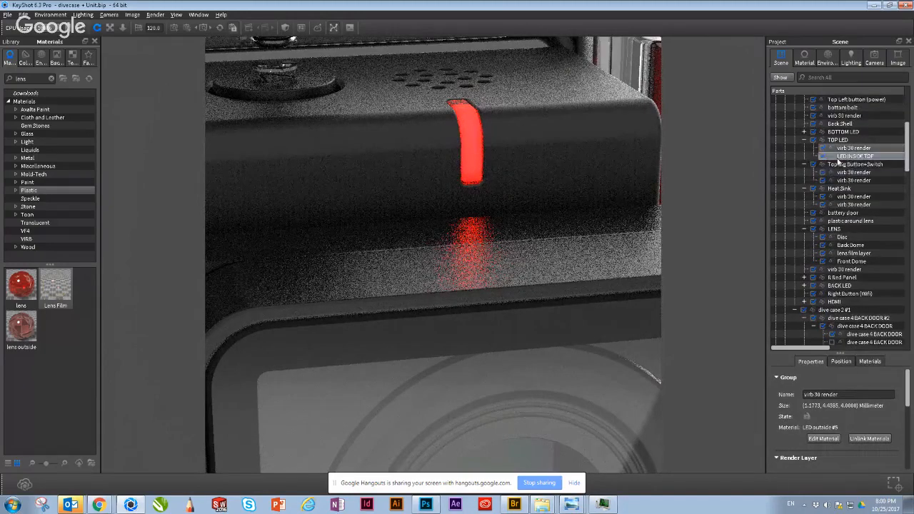
left_click(839, 158)
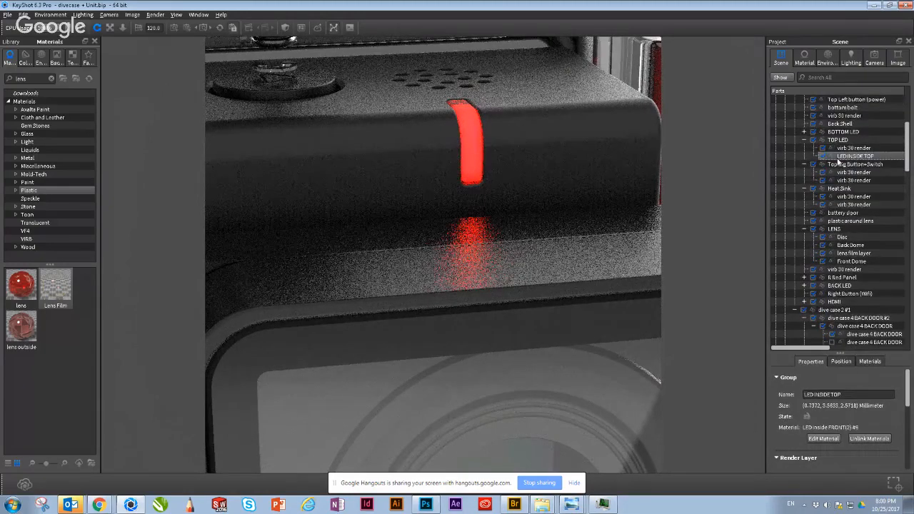
left_click(469, 141)
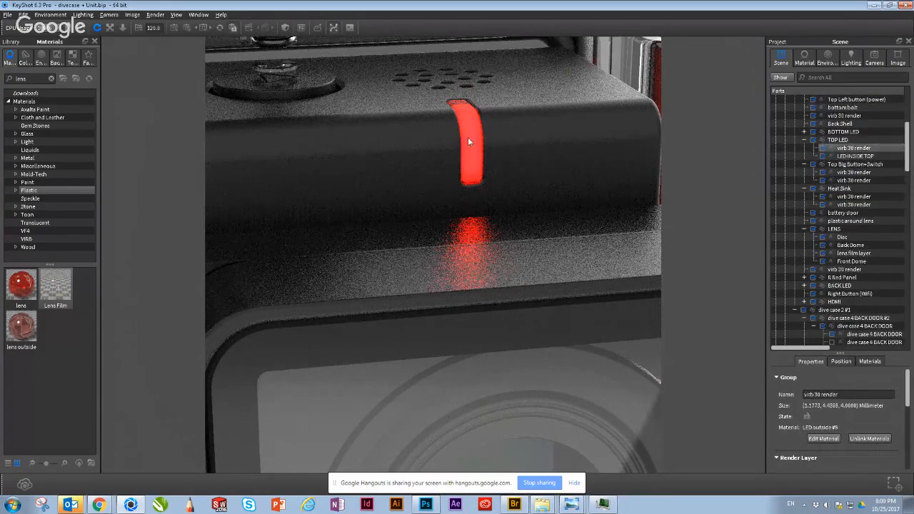
Step: Open the material of the TOP LED group's LED INSIDE TOP part to inspect its emissive settings
left_click(847, 158)
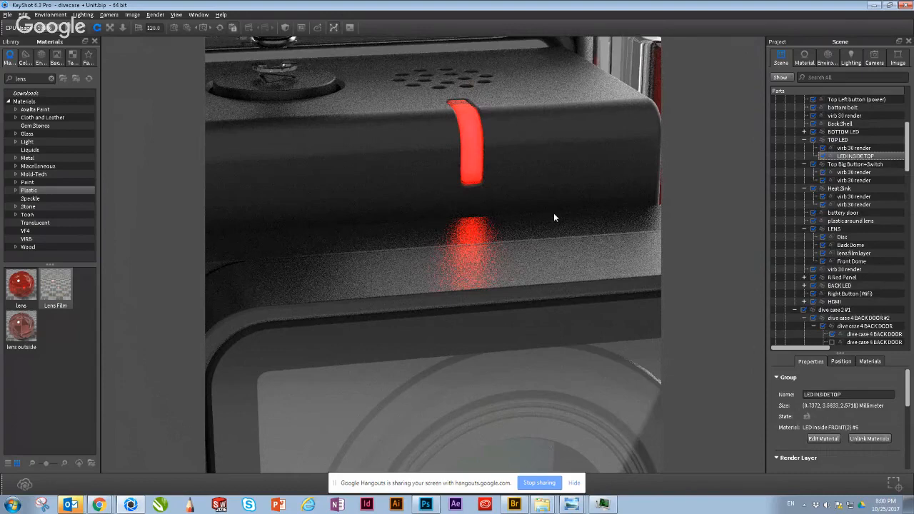
right_click(853, 158)
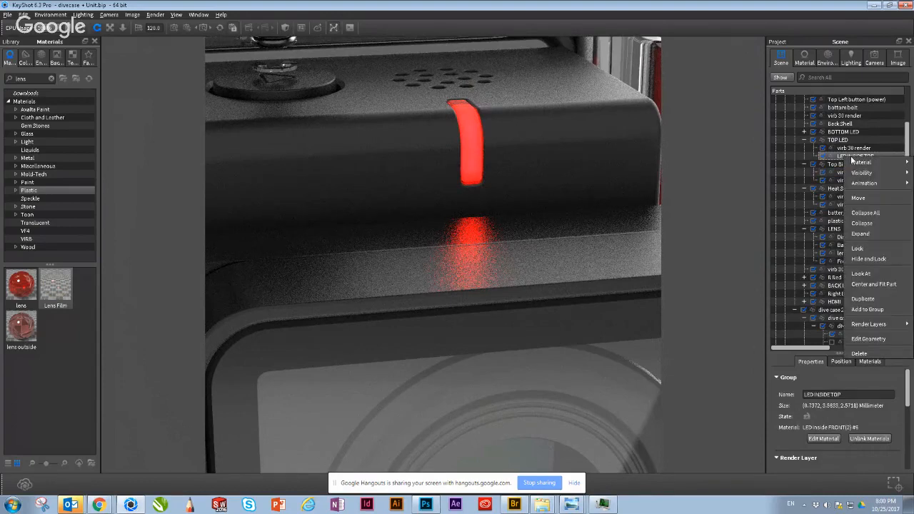
mouse_move(854, 162)
left_click(813, 163)
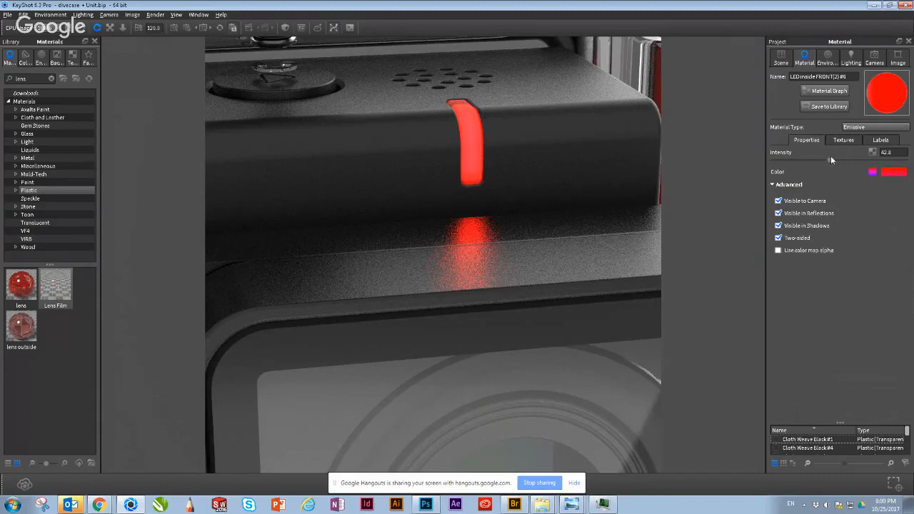
Step: Hide the LED's outer cover to expose the light part inside it, and undo the hiding
right_click(464, 125)
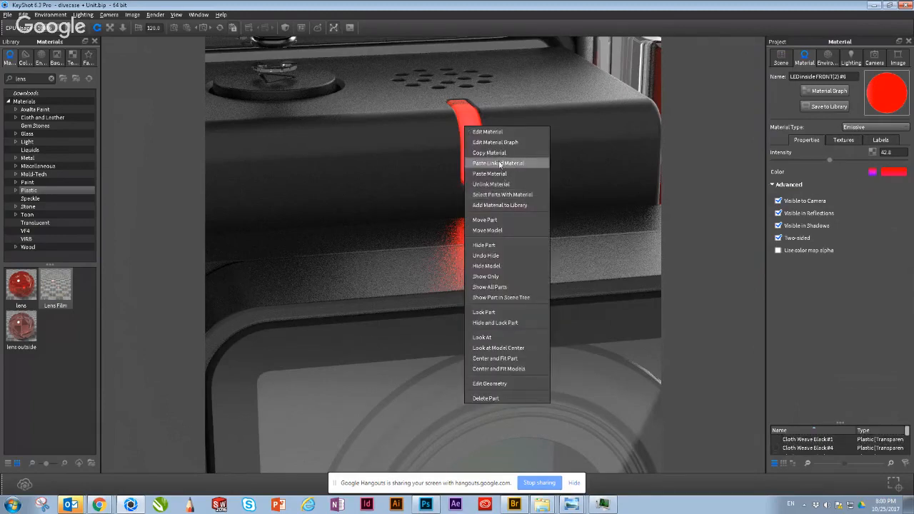
left_click(498, 245)
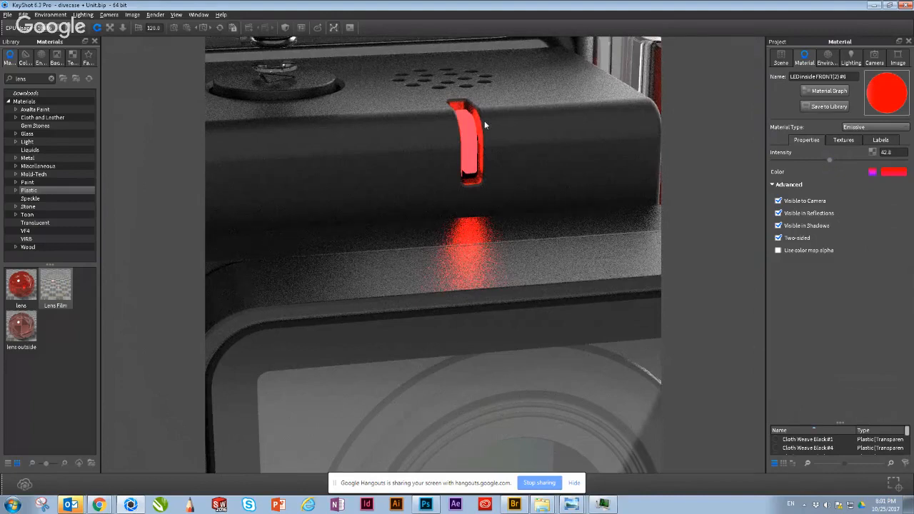
key("ctrl+z")
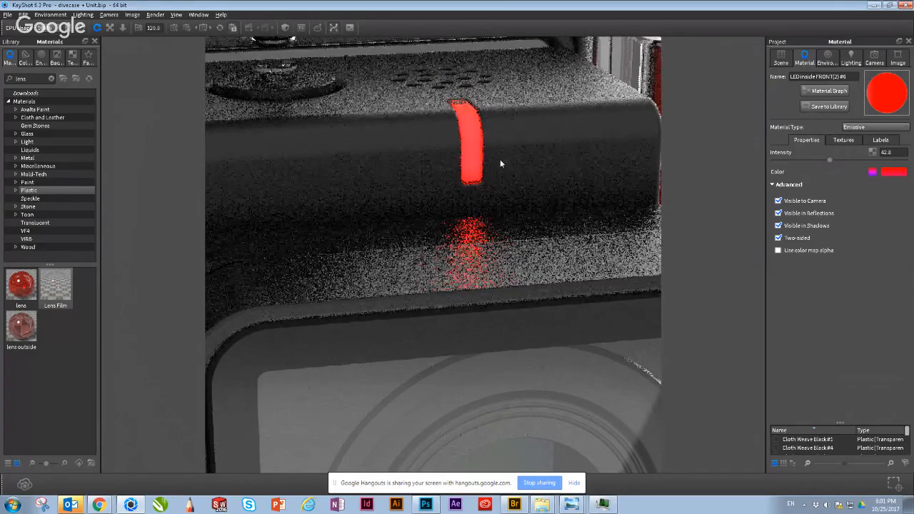
Step: Open the outer LED cover's glass material and examine the red strip and its glow on the textured housing up close
double_click(500, 164)
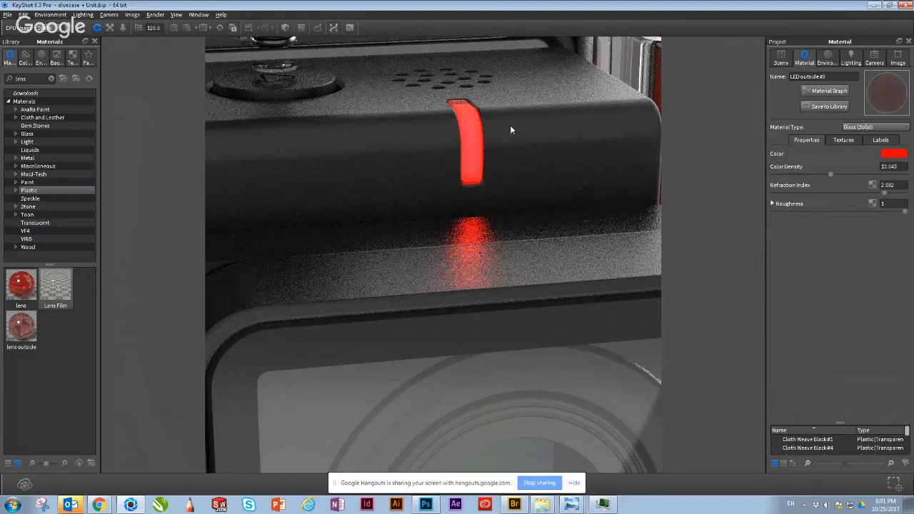
scroll(475, 156, "up", 2)
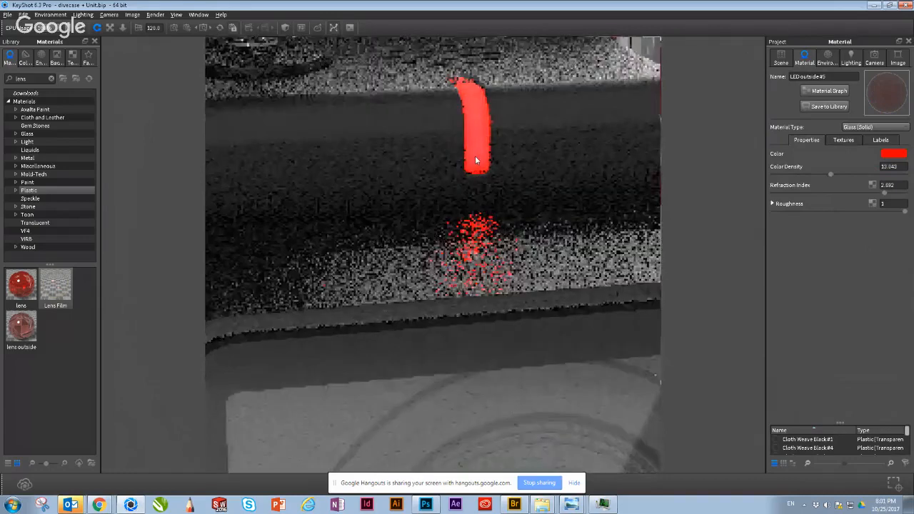
left_click_drag(475, 160, 528, 127)
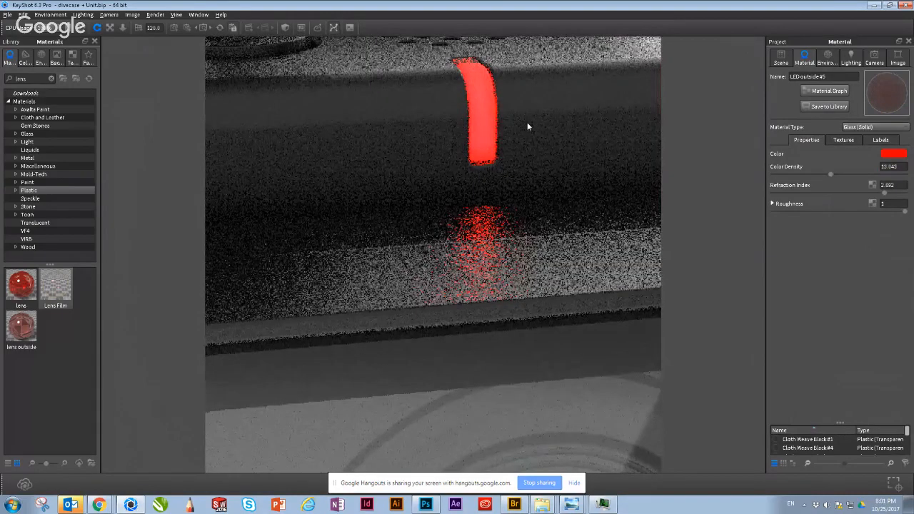
middle_click_drag(528, 127, 506, 187)
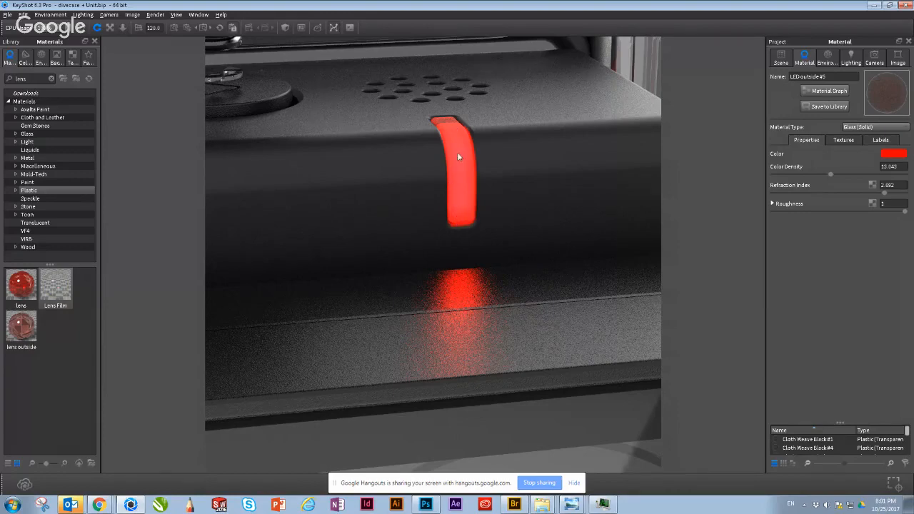
left_click_drag(460, 186, 442, 274)
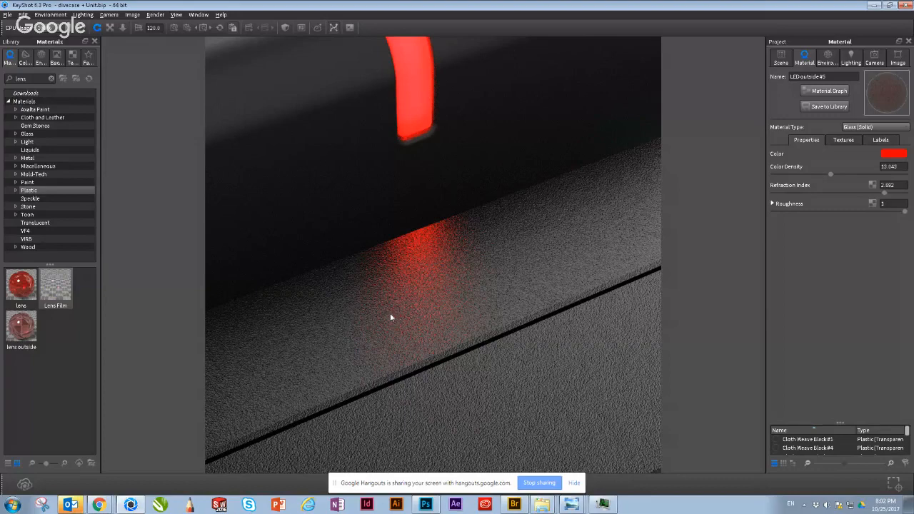
left_click_drag(390, 313, 392, 314)
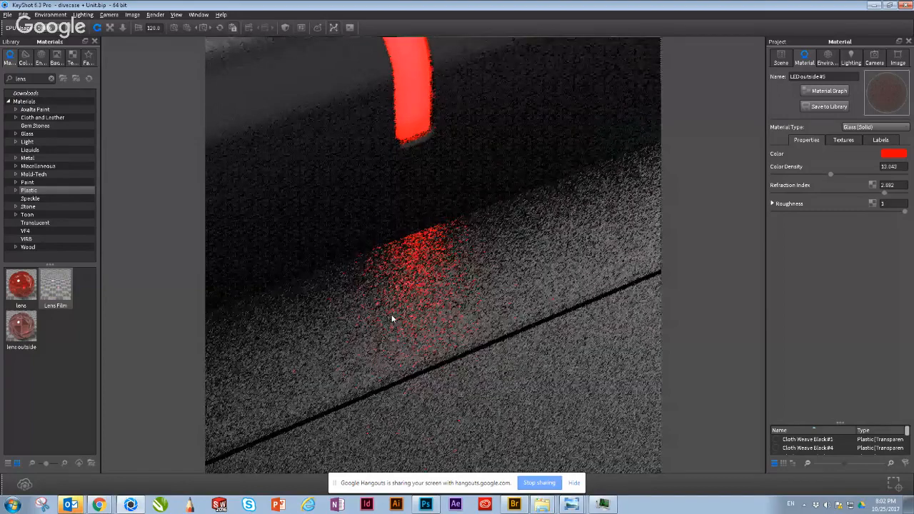
Step: Open the material graph of the textured plastic housing below the LED and move its Texture Map node lower, away from the Plastic node
double_click(617, 223)
left_click(807, 92)
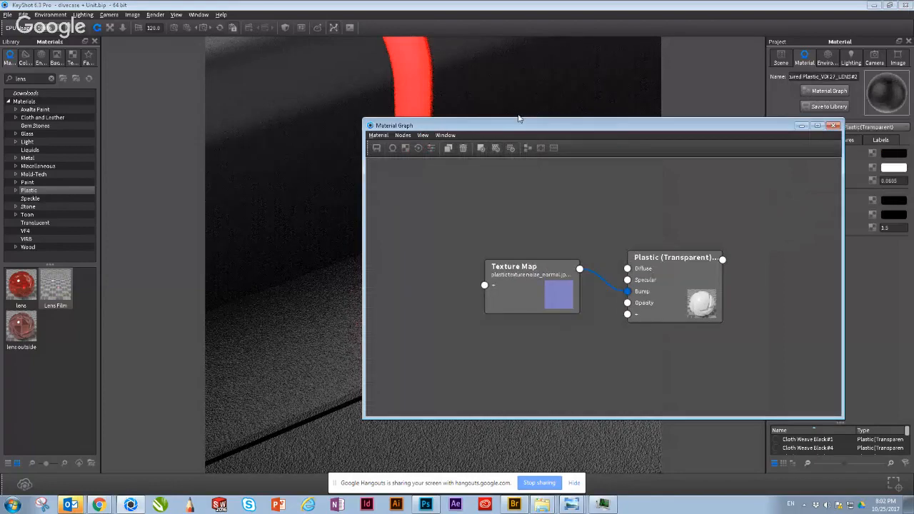
left_click_drag(519, 119, 671, 62)
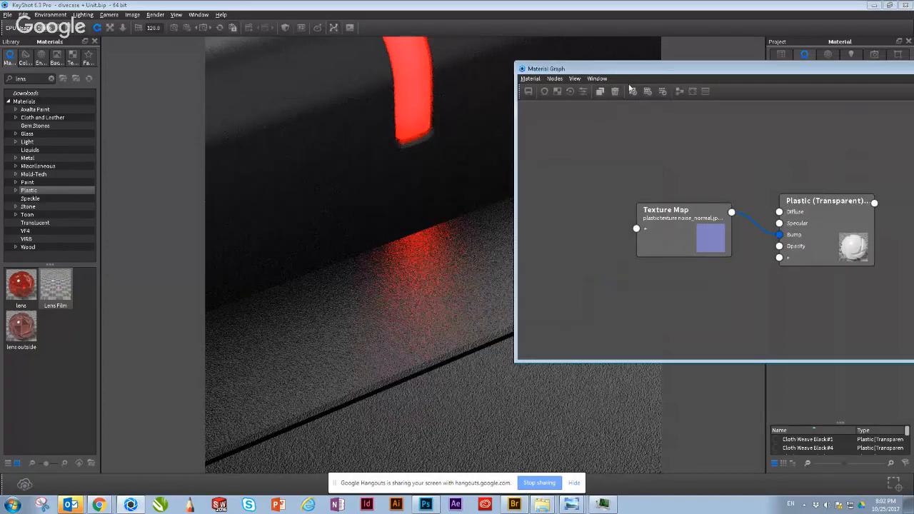
left_click_drag(612, 74, 663, 73)
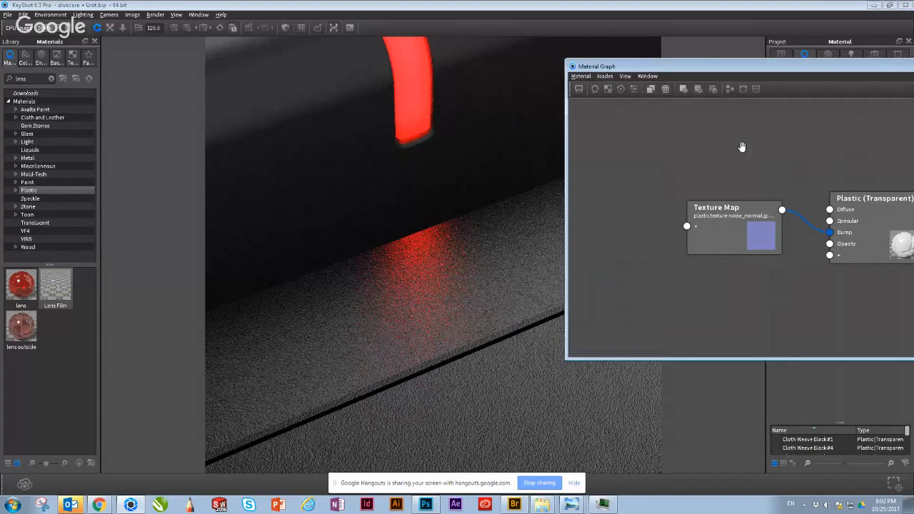
left_click_drag(706, 70, 490, 105)
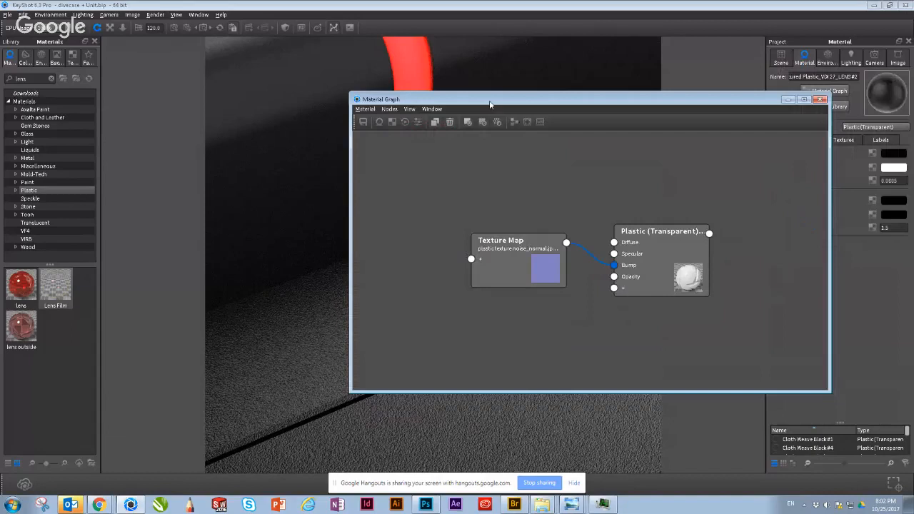
left_click_drag(501, 267, 484, 327)
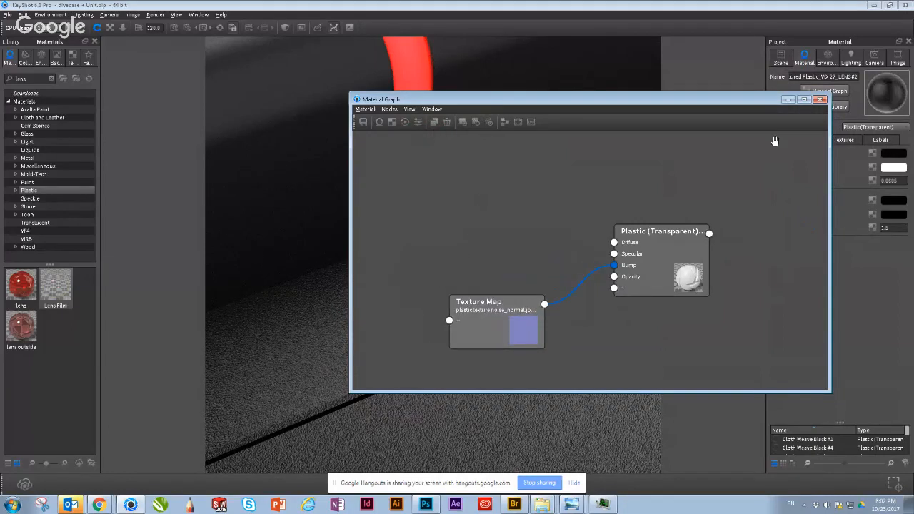
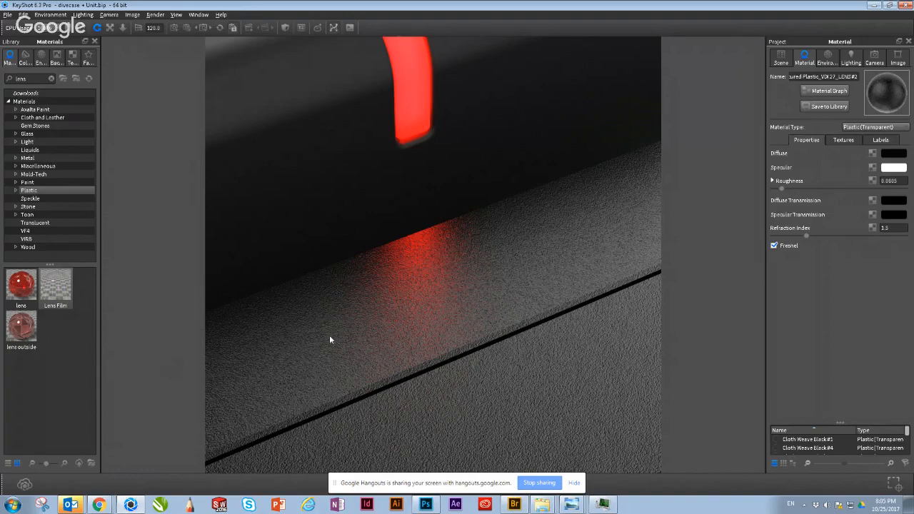
Step: Open the recent mouse demo.bip scene, discarding the unsaved changes to the current scene
left_click_drag(363, 326, 148, 93)
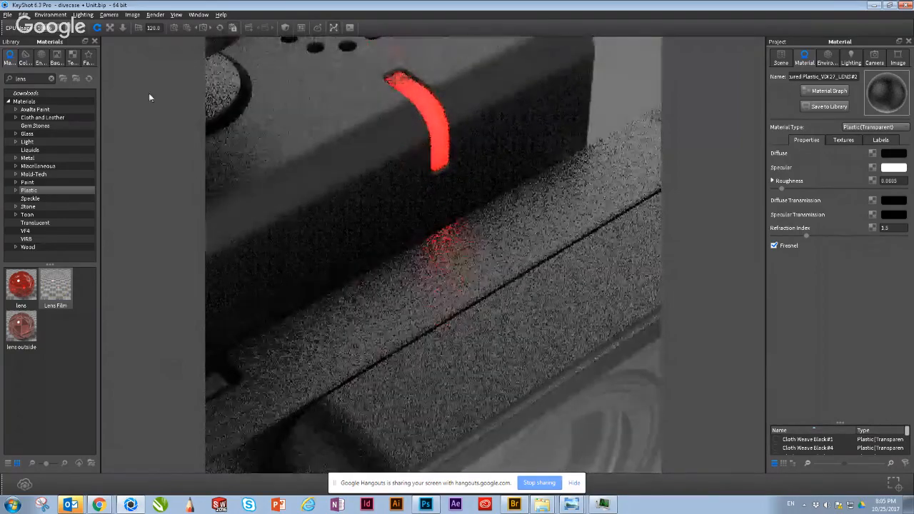
left_click(7, 16)
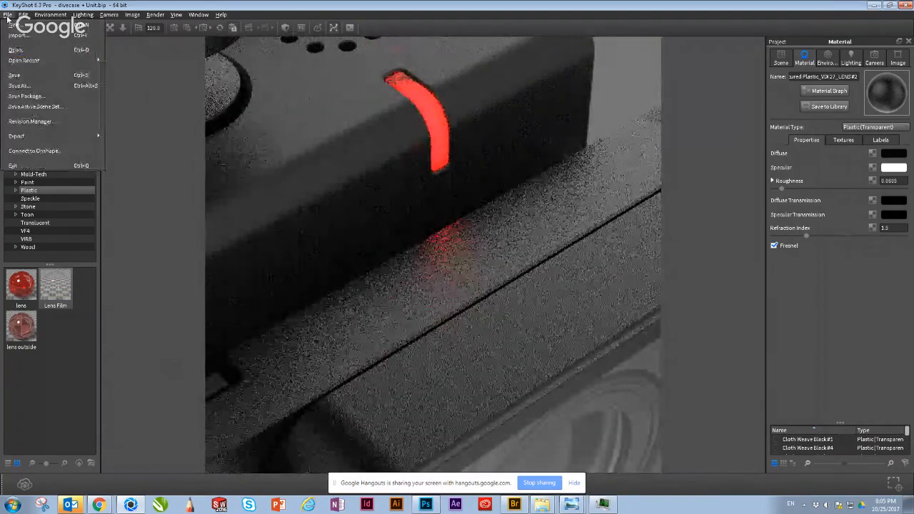
mouse_move(36, 60)
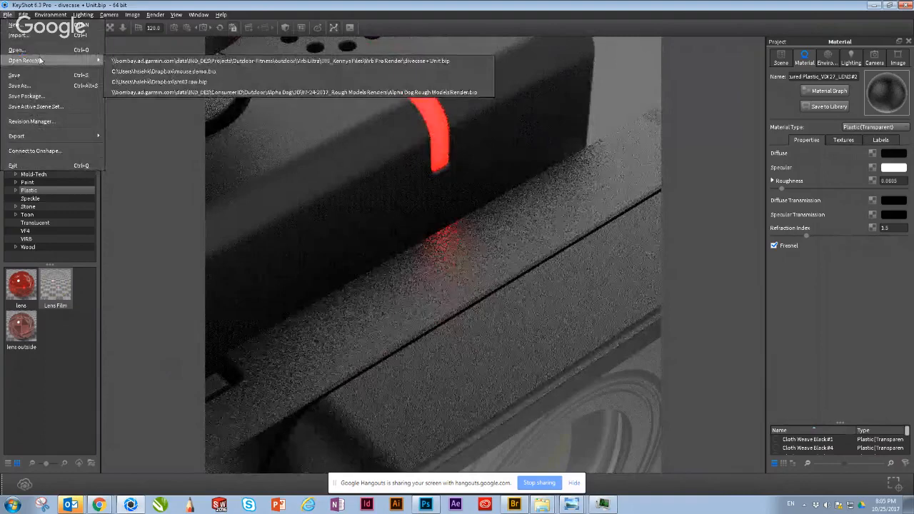
left_click(142, 74)
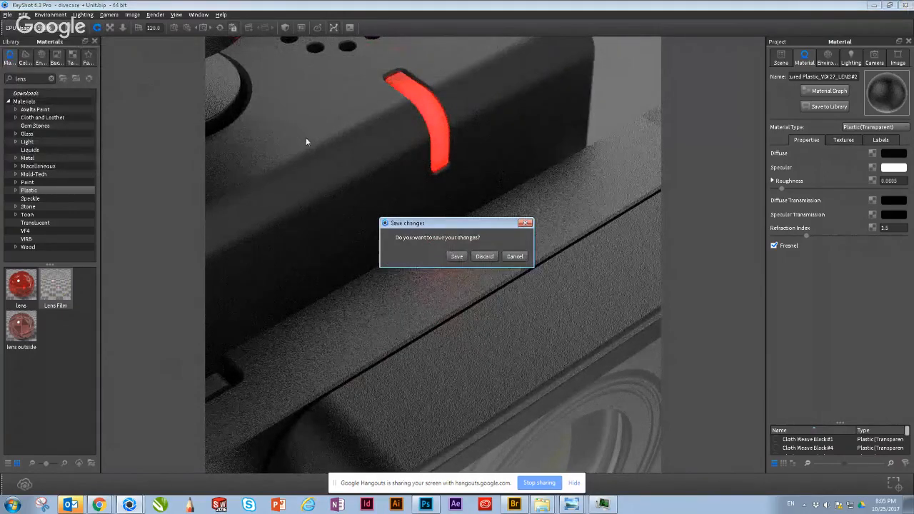
left_click(483, 257)
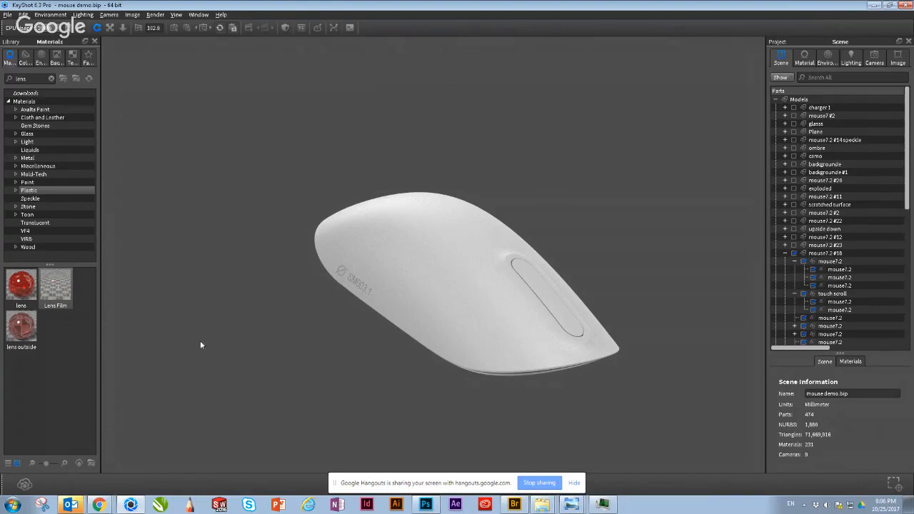
Step: Examine the white mouse's upper shell and its touch scroll strip from several angles and distances
left_click_drag(346, 344, 329, 356)
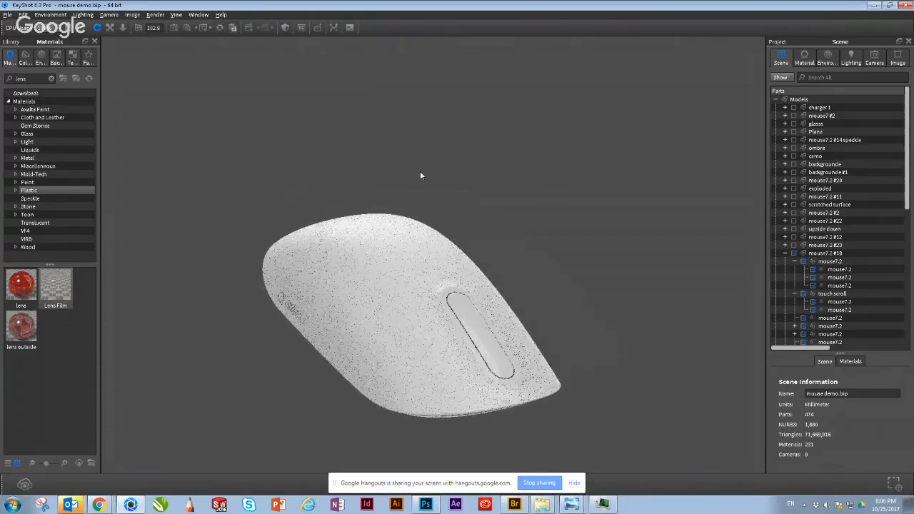
left_click_drag(513, 348, 484, 367)
middle_click_drag(490, 296, 495, 204)
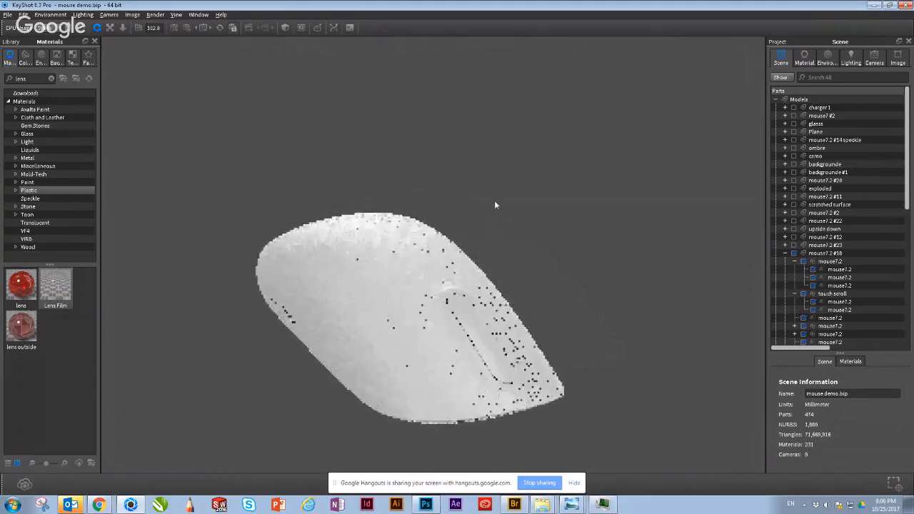
left_click_drag(552, 271, 458, 278)
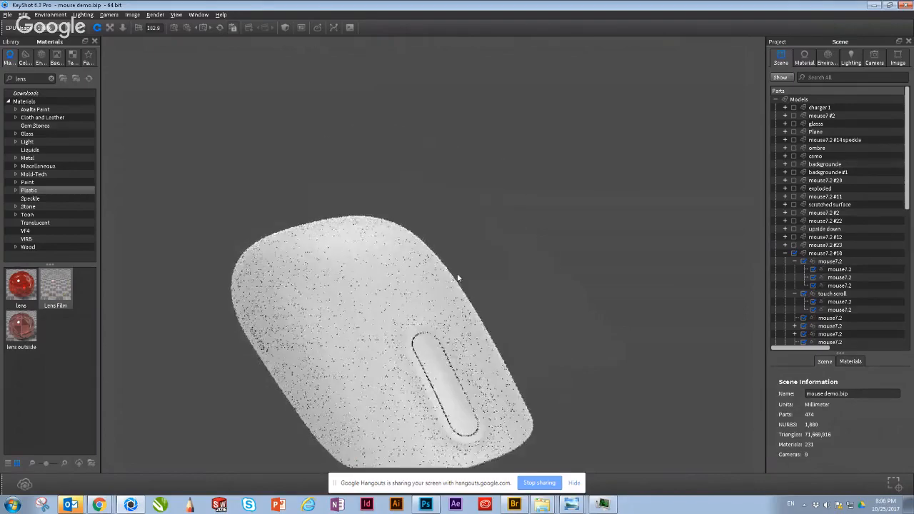
scroll(377, 361, "up", 6)
middle_click_drag(378, 360, 503, 223)
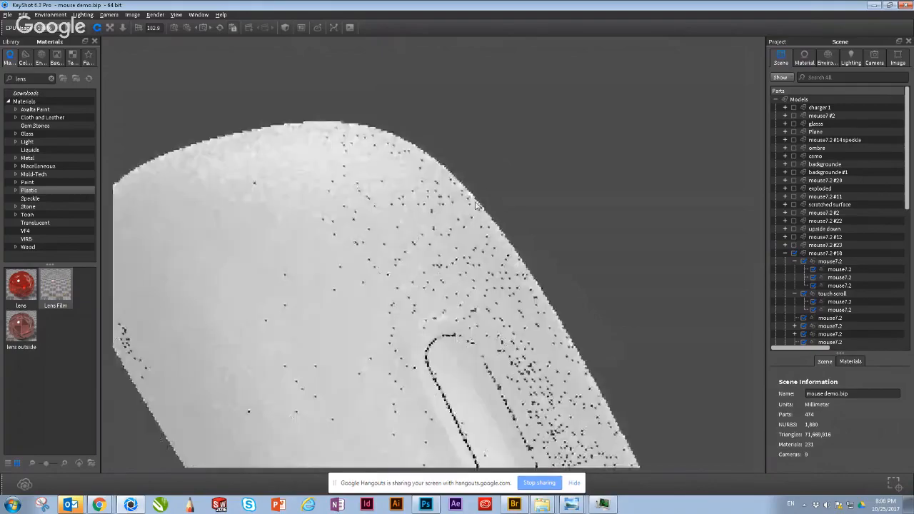
left_click_drag(421, 256, 402, 304)
scroll(450, 264, "down", 5)
scroll(526, 326, "up", 2)
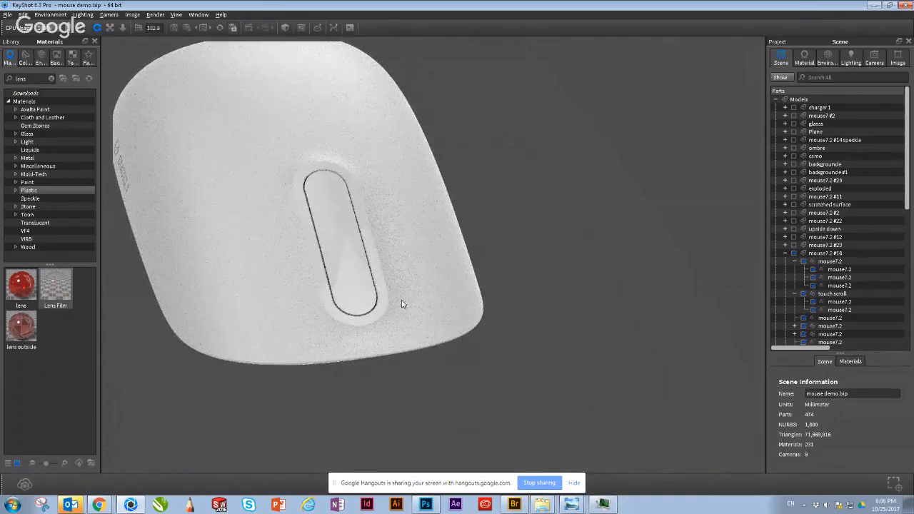
left_click_drag(420, 331, 385, 252)
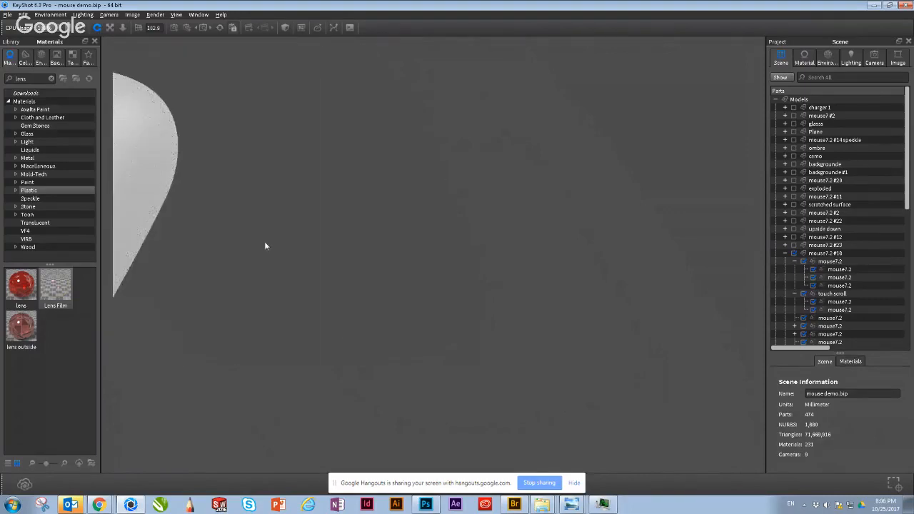
left_click_drag(439, 266, 567, 286)
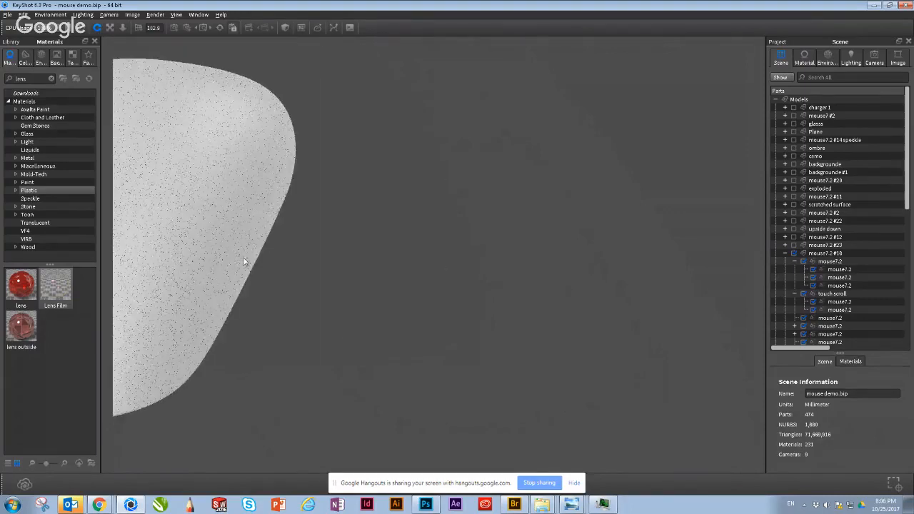
left_click_drag(245, 262, 459, 301)
middle_click_drag(429, 270, 588, 321)
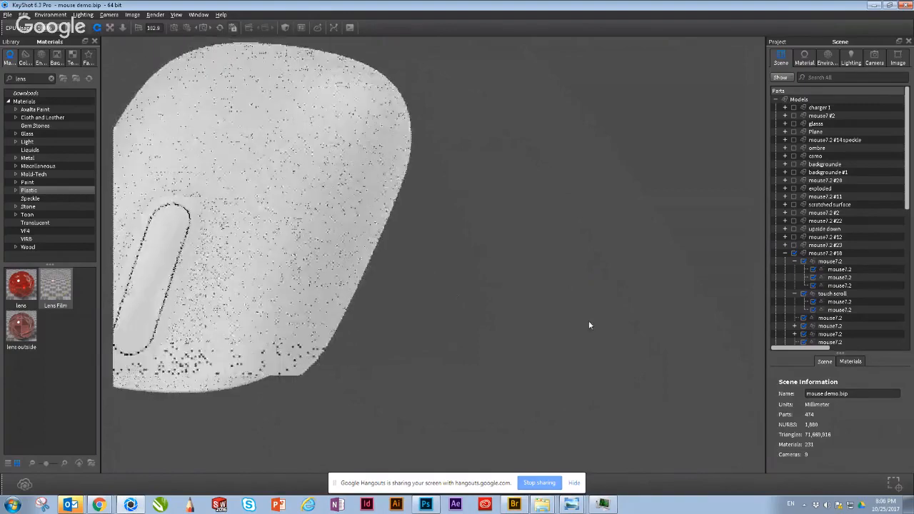
middle_click_drag(475, 257, 529, 245)
left_click_drag(551, 271, 697, 244)
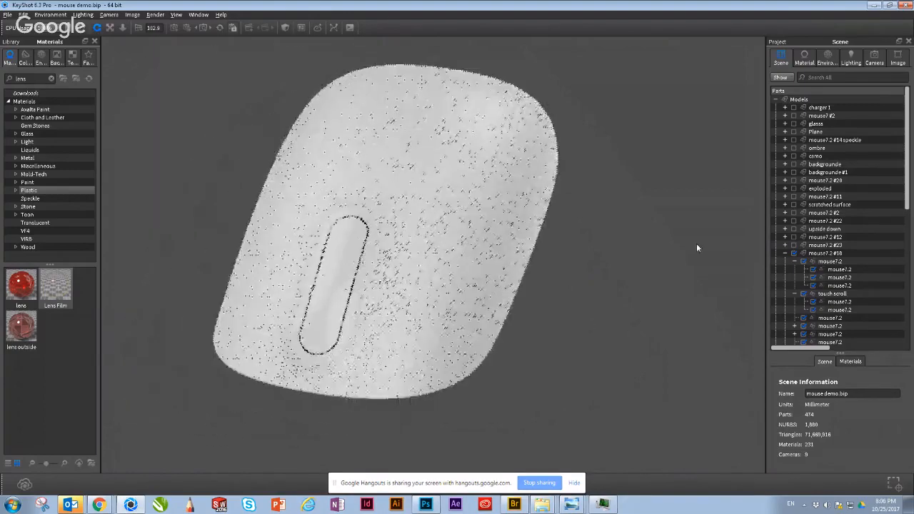
Step: Collapse the mouse7.2 #18 group, open the white shell's material, and inspect the shell's surface from the scroll strip side
left_click(785, 253)
double_click(443, 242)
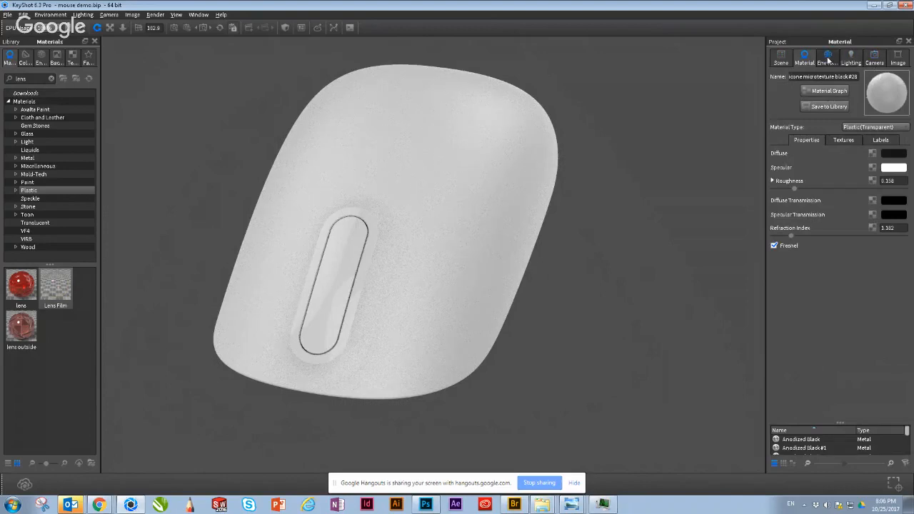
left_click_drag(421, 428, 311, 408)
middle_click_drag(501, 326, 622, 454)
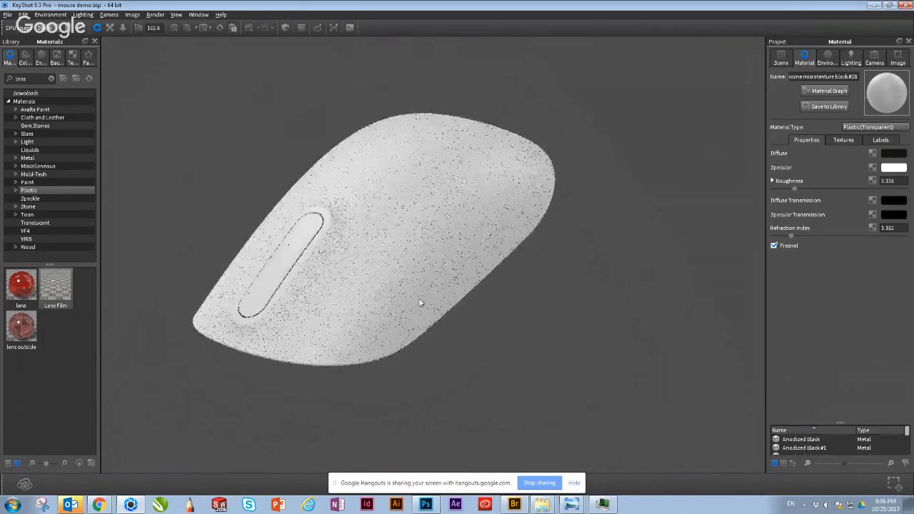
scroll(600, 343, "up", 1)
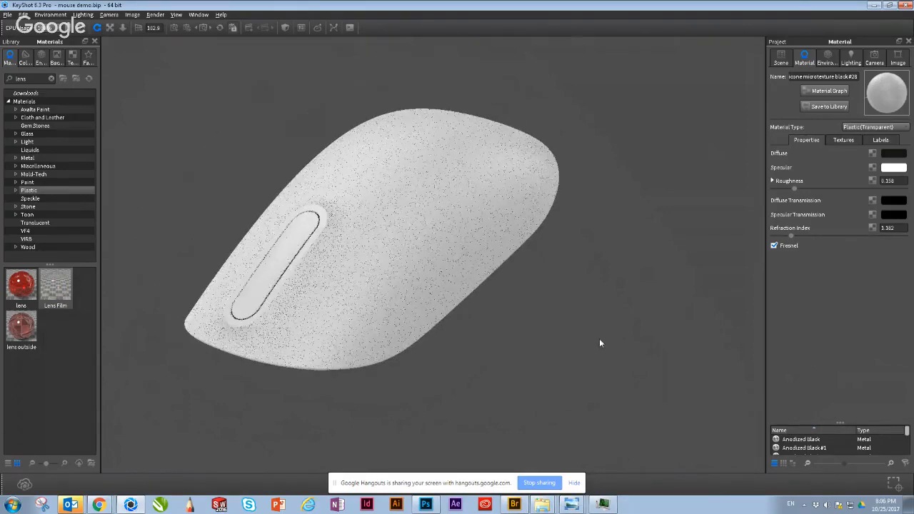
middle_click_drag(601, 343, 638, 345)
scroll(366, 255, "up", 1)
scroll(366, 255, "up", 1)
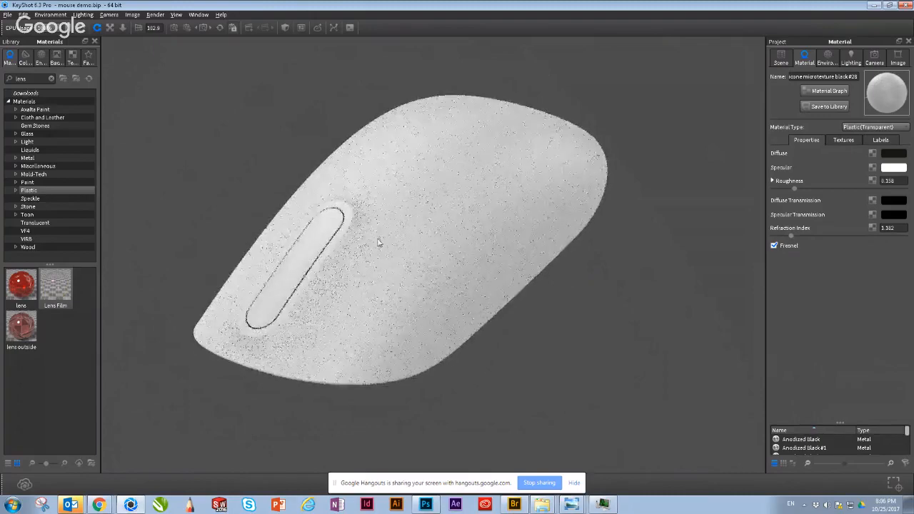
scroll(378, 242, "up", 3)
middle_click_drag(548, 257, 585, 261)
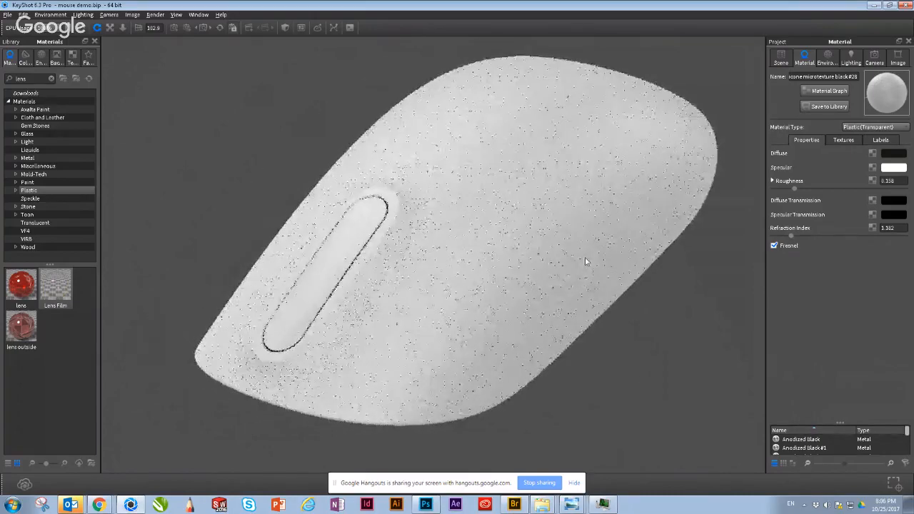
Step: Open the shell material's graph and place its window so the mouse's scroll strip stays in view
left_click(824, 91)
left_click_drag(499, 129, 606, 204)
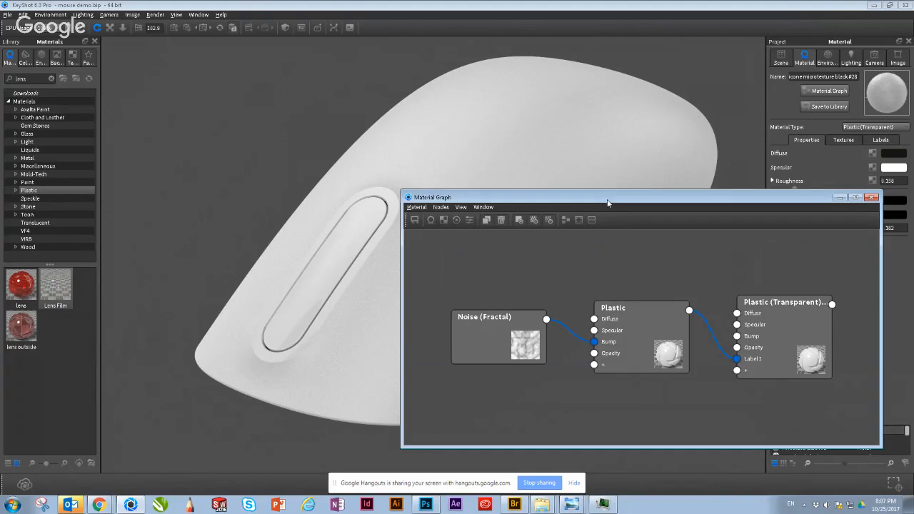
left_click_drag(607, 203, 599, 150)
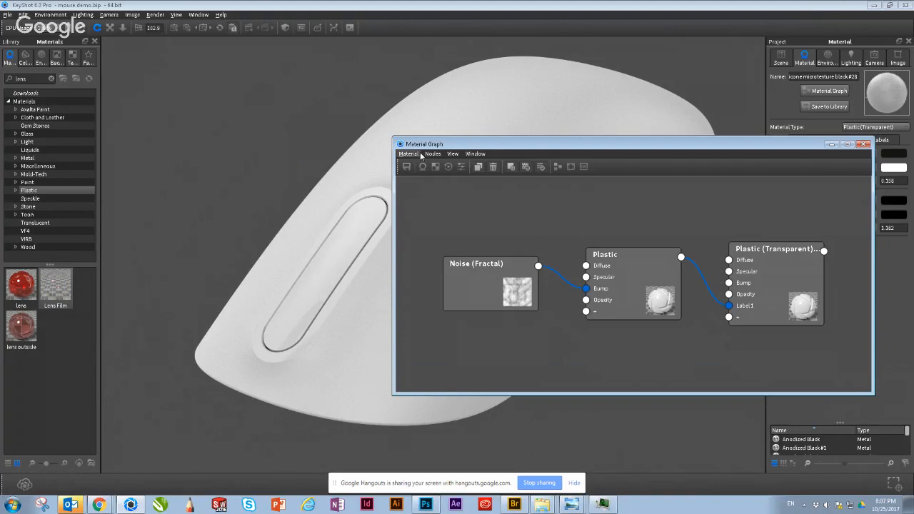
left_click_drag(561, 148, 585, 131)
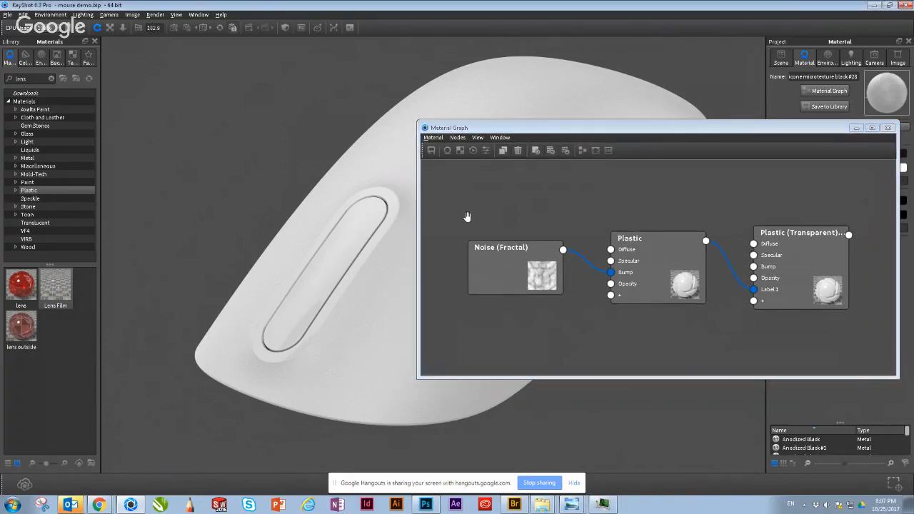
Step: Spread out the graph's nodes, moving Noise (Fractal) and Plastic away from the Plastic (Transparent) node, which is raised above them
left_click_drag(506, 253, 468, 265)
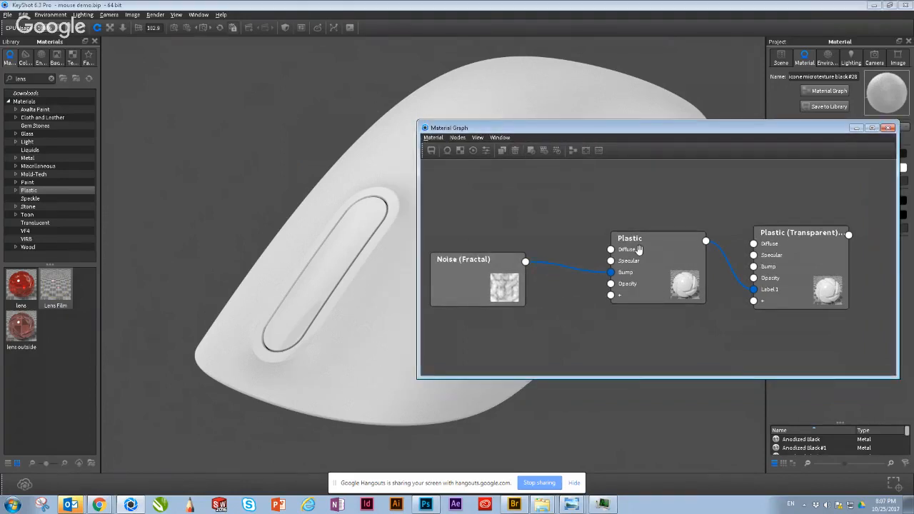
left_click_drag(667, 266, 635, 278)
left_click_drag(790, 282, 788, 244)
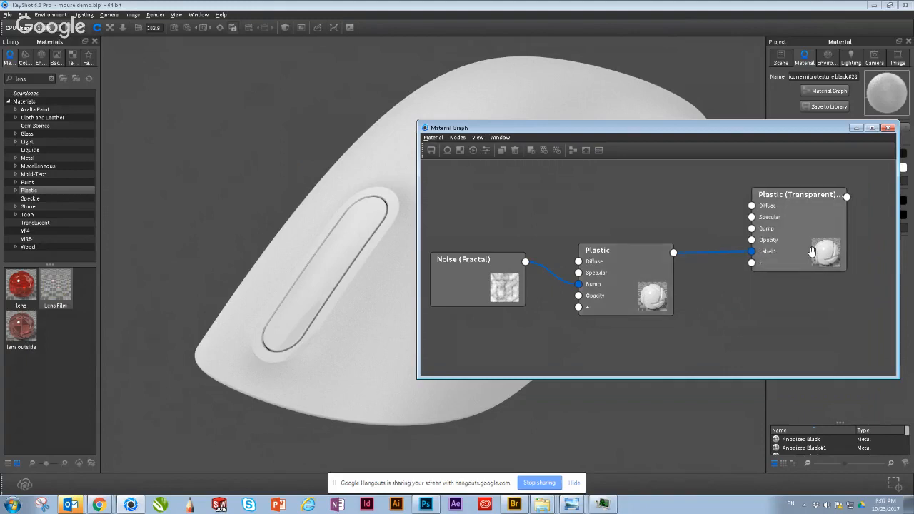
left_click(397, 170)
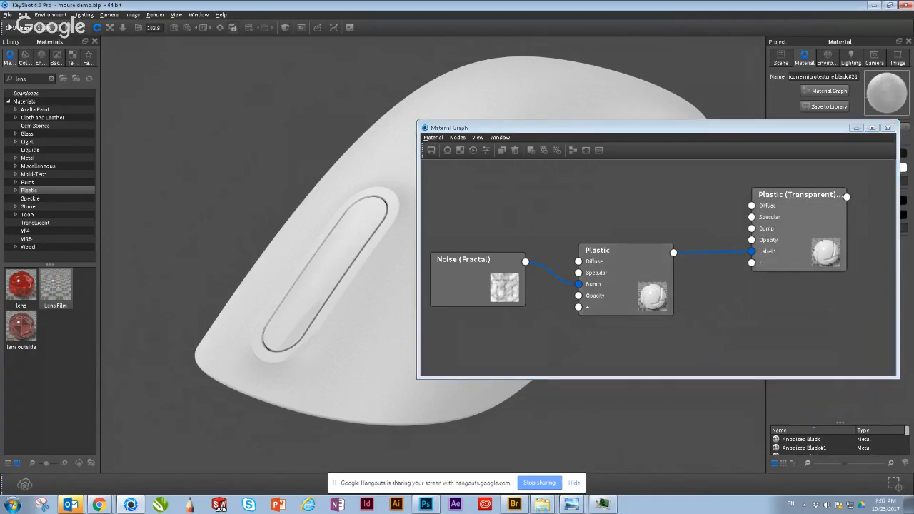
left_click(7, 15)
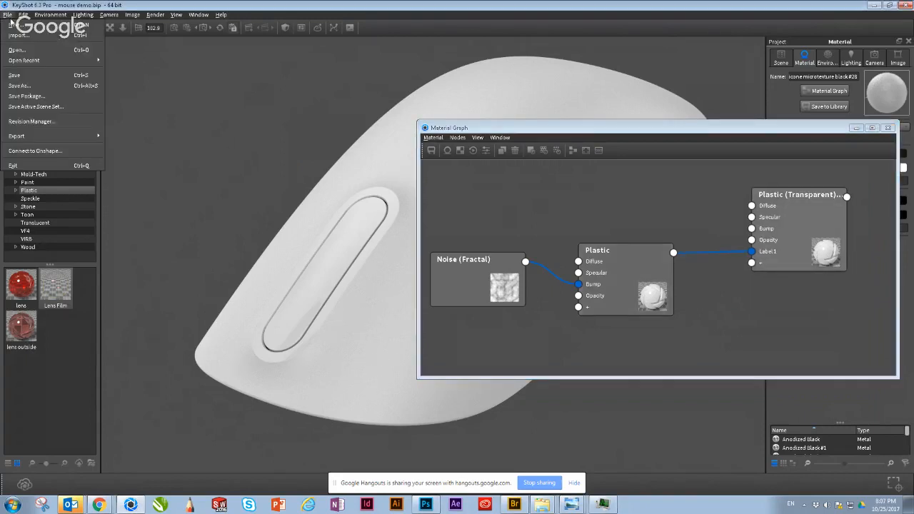
mouse_move(33, 63)
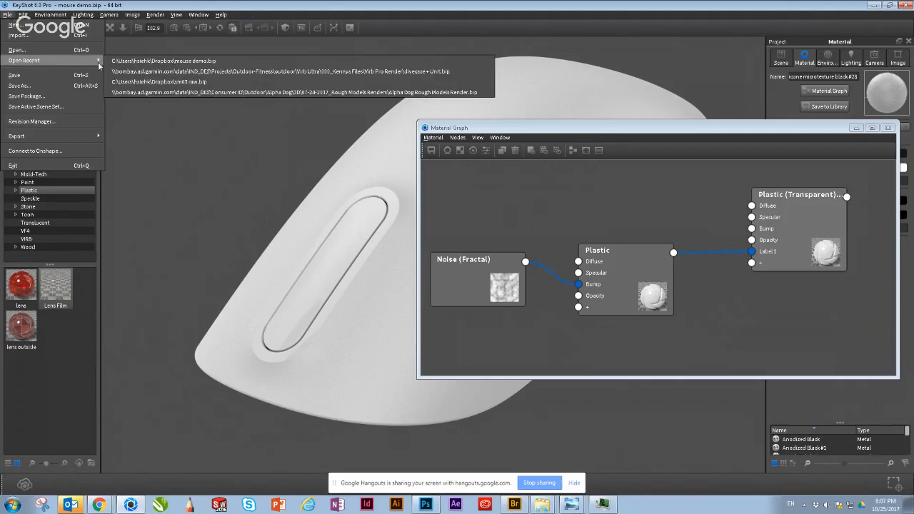
left_click(283, 114)
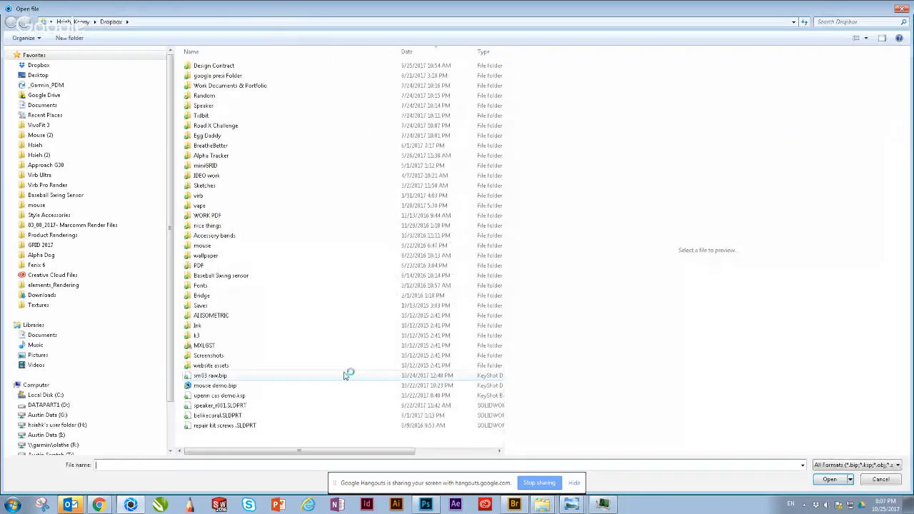
left_click(221, 147)
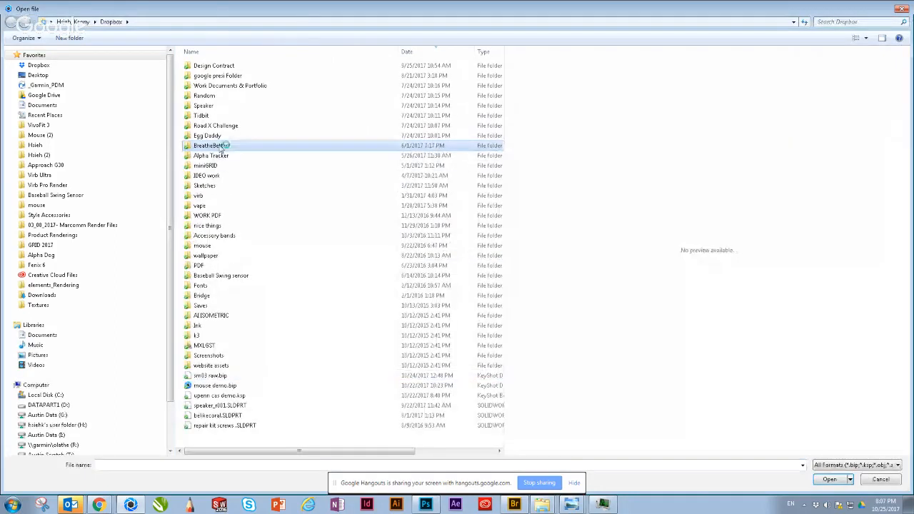
double_click(224, 147)
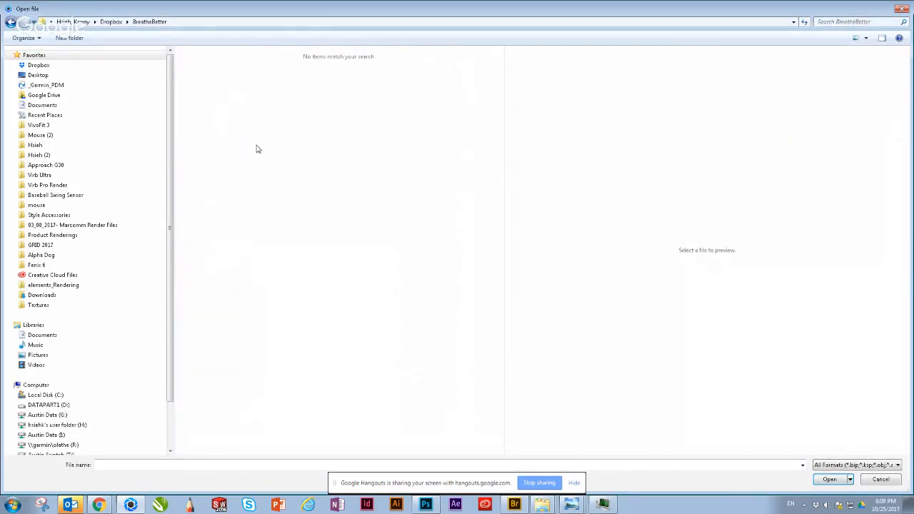
left_click(41, 155)
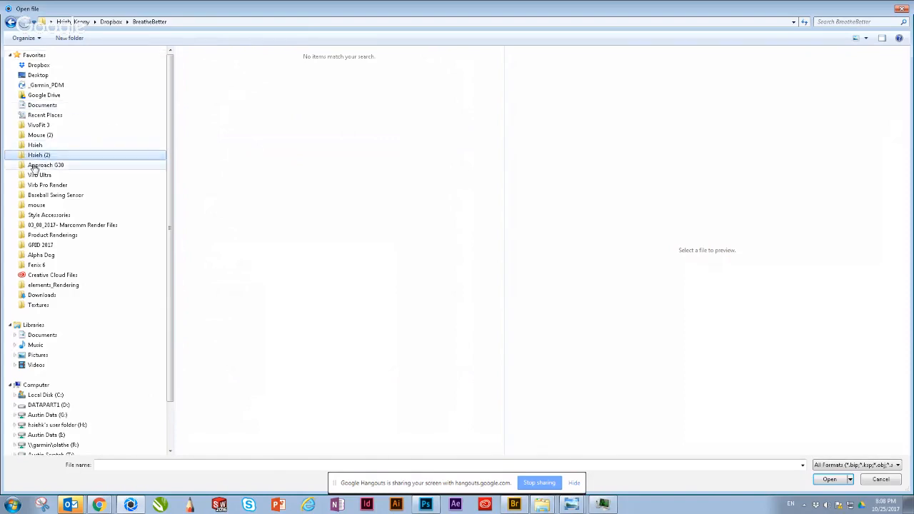
left_click(35, 145)
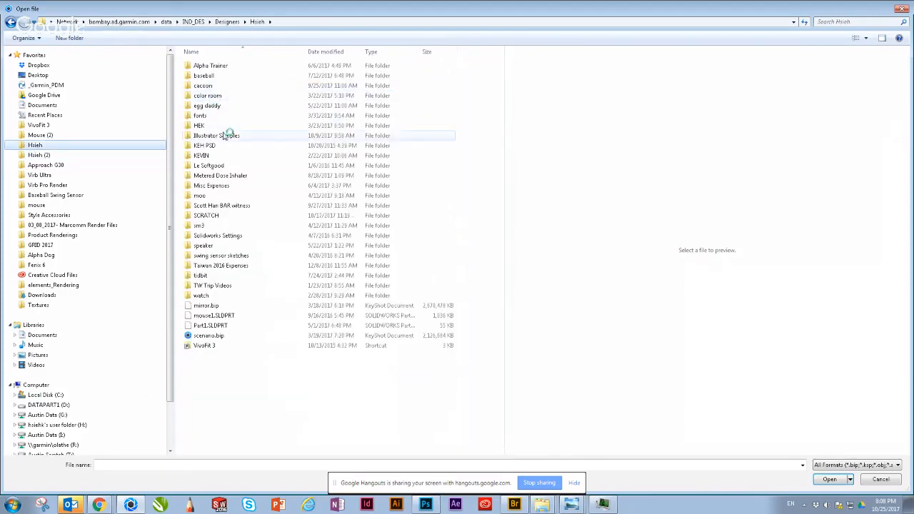
left_click(227, 178)
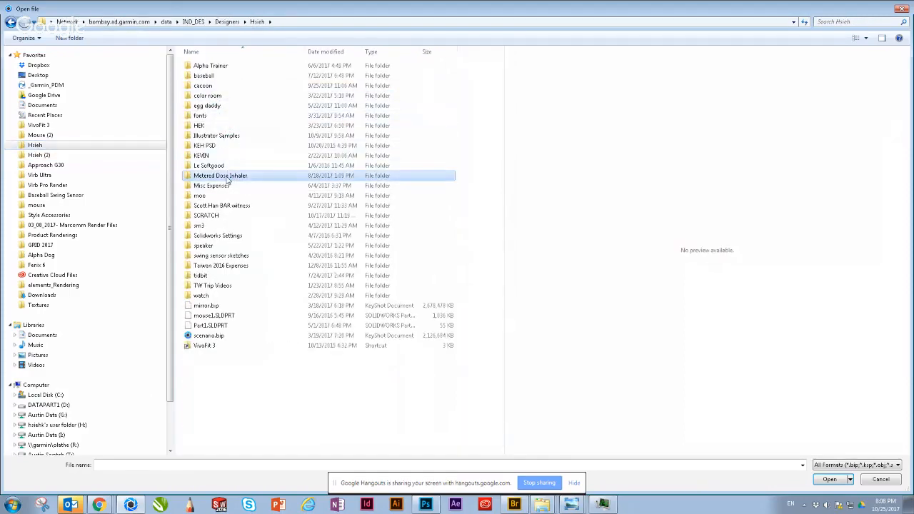
double_click(227, 177)
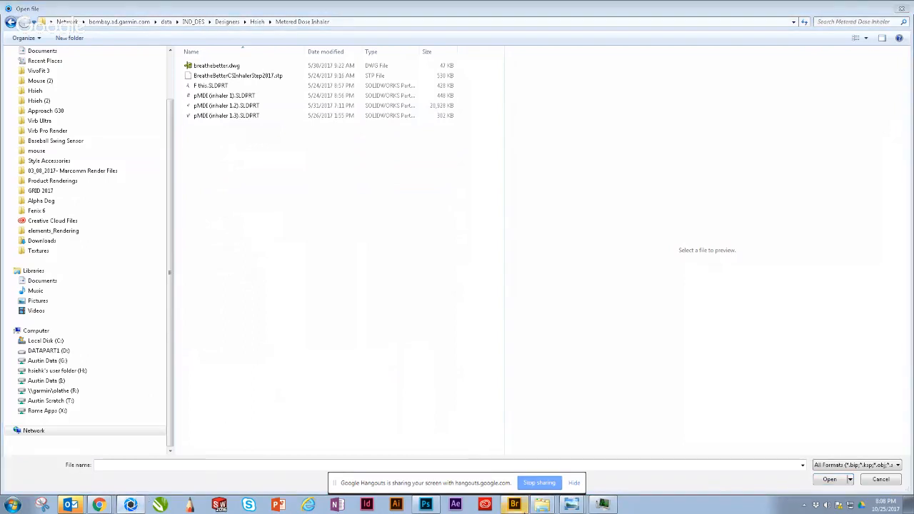
key("Escape")
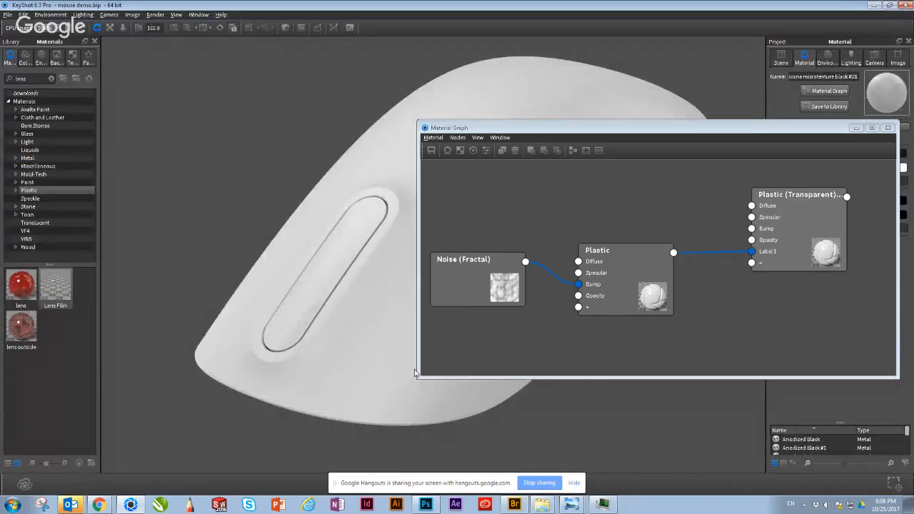
Step: Shift the material graph window and line up the Noise (Fractal), Plastic and Plastic (Transparent) nodes with space between them
left_click_drag(465, 259, 494, 253)
left_click_drag(643, 273, 718, 258)
left_click_drag(771, 240, 776, 273)
left_click_drag(619, 127, 543, 172)
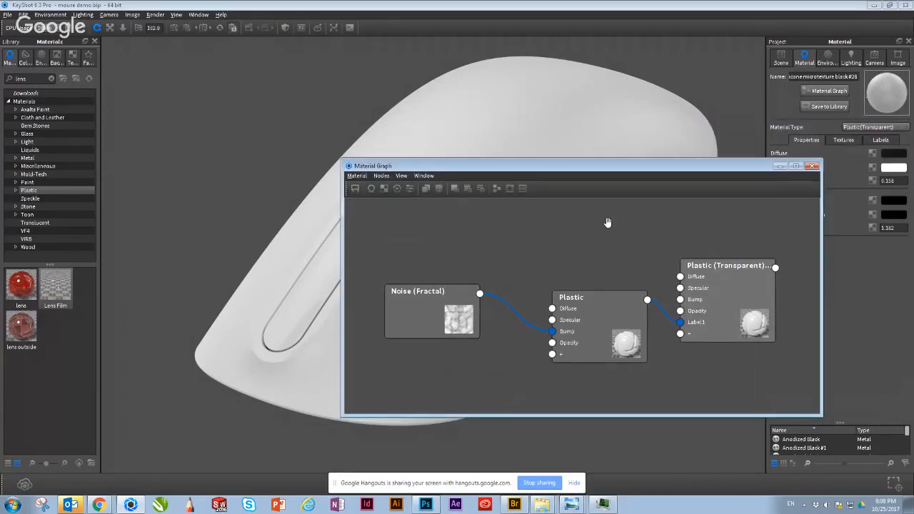
left_click_drag(595, 322, 568, 320)
left_click_drag(729, 310, 744, 332)
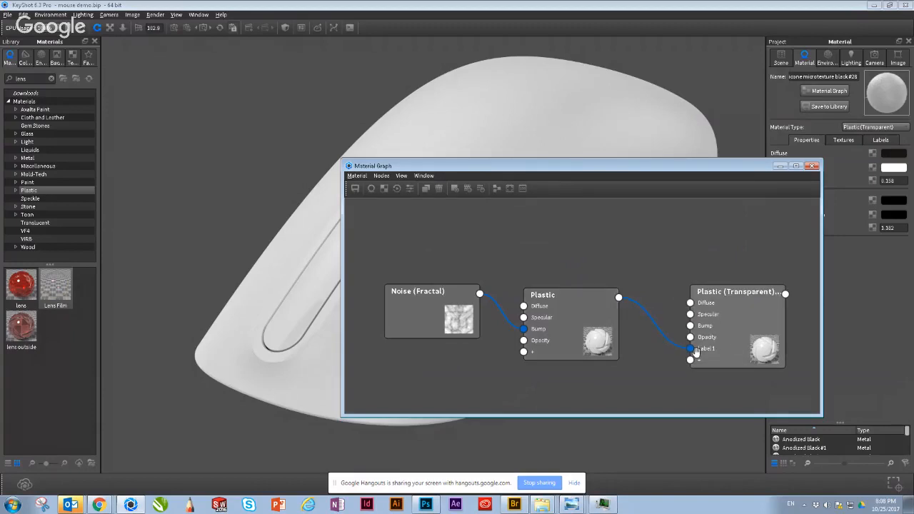
Step: Disconnect the Plastic node from the Label 1 input and delete the Plastic (Transparent) node
left_click_drag(691, 350, 665, 318)
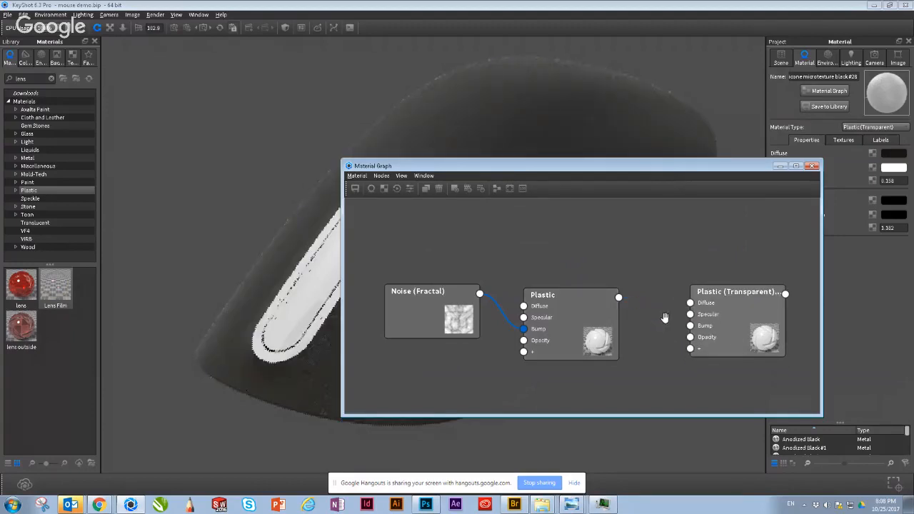
right_click(753, 318)
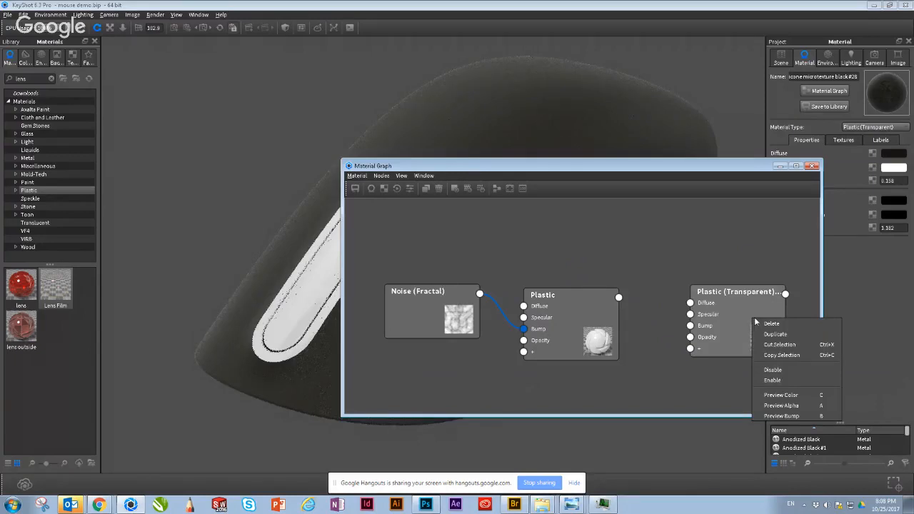
left_click(777, 369)
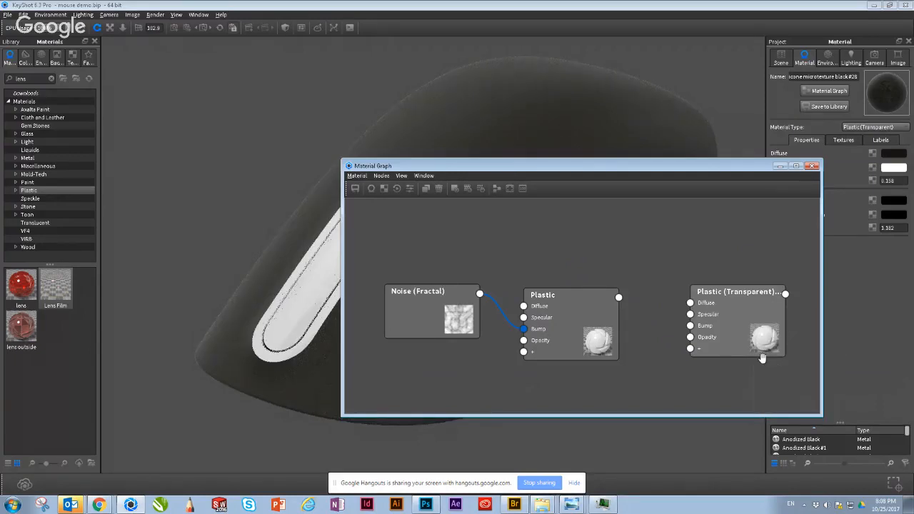
left_click_drag(739, 340, 731, 336)
right_click(730, 336)
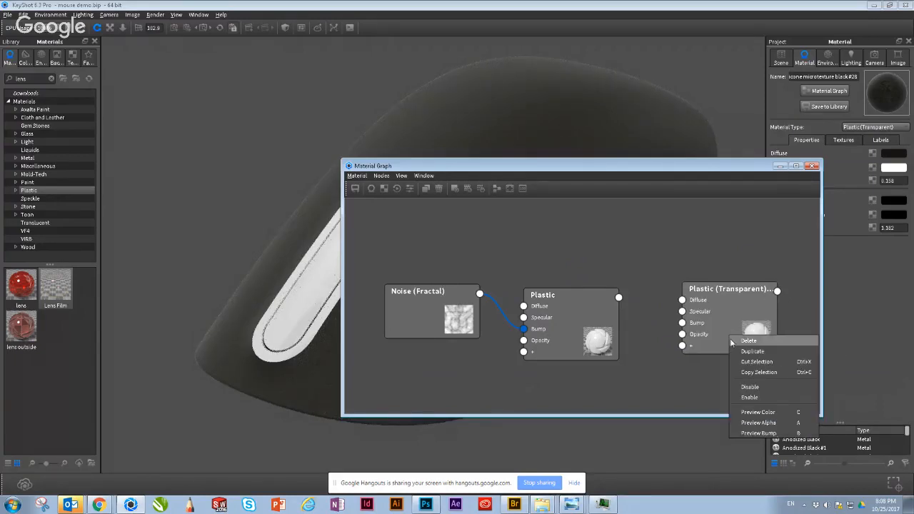
left_click(700, 308)
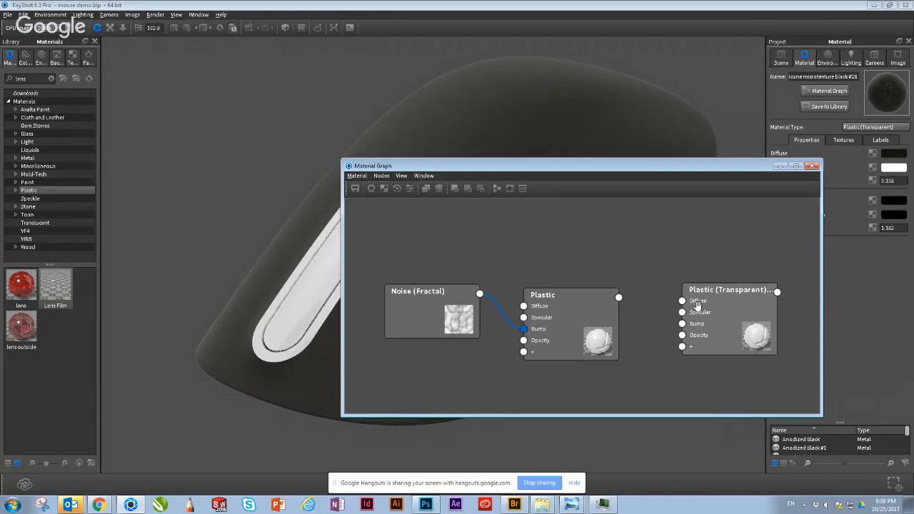
right_click(725, 304)
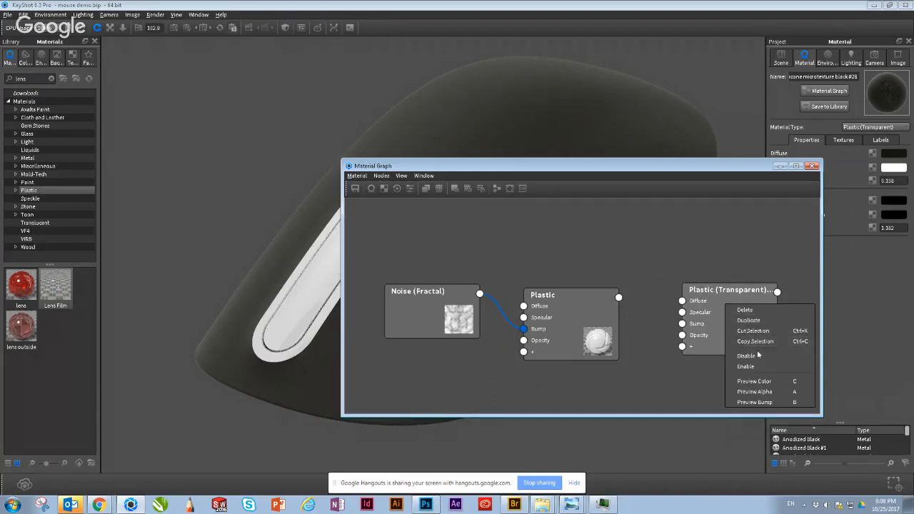
left_click(747, 311)
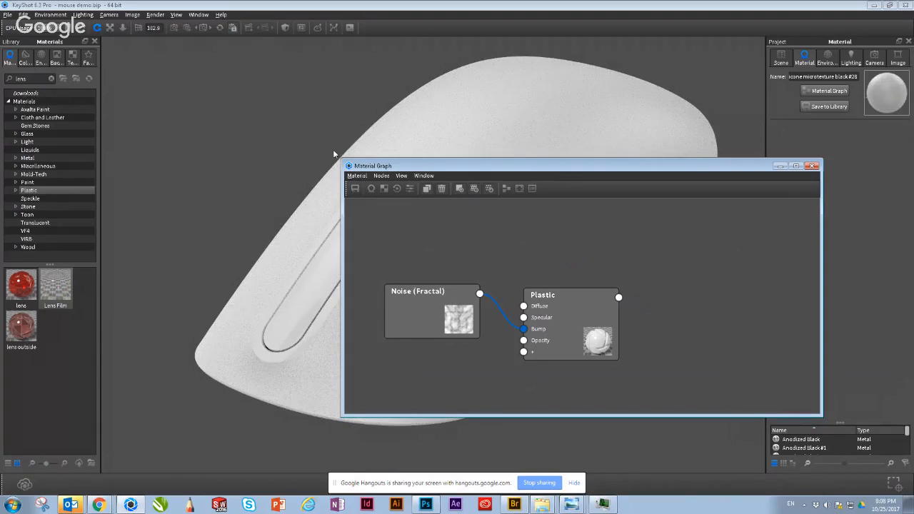
Step: Uncover the mouse by moving the graph window aside, and browse the material library's Plastic category to its Hard materials
left_click(293, 158)
left_click_drag(425, 158, 653, 216)
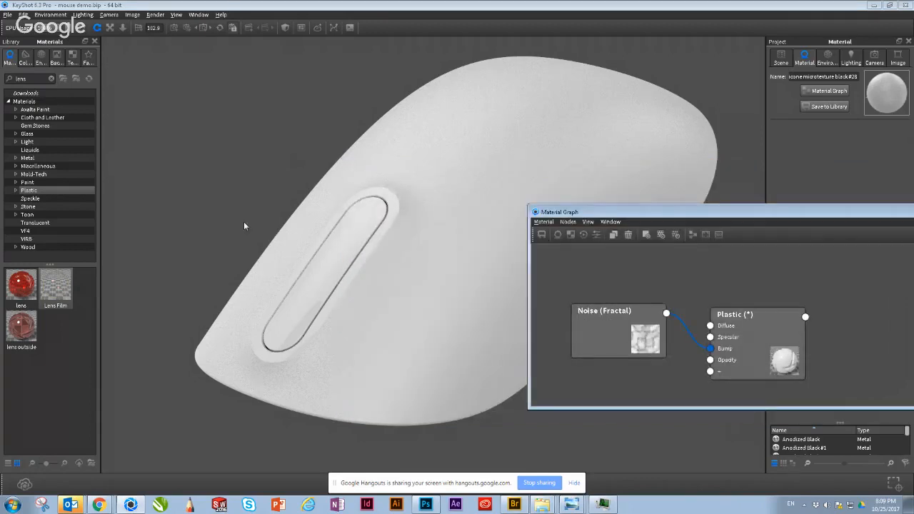
left_click(17, 191)
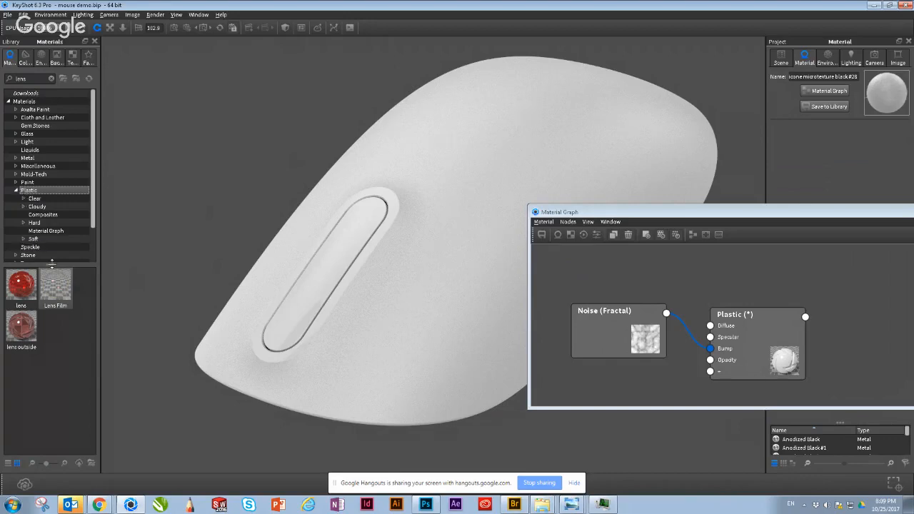
left_click_drag(51, 265, 71, 367)
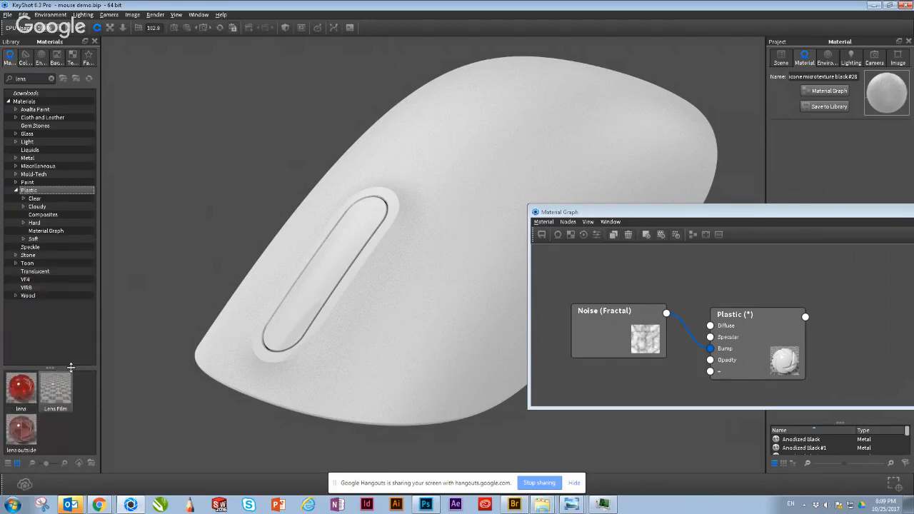
left_click(23, 208)
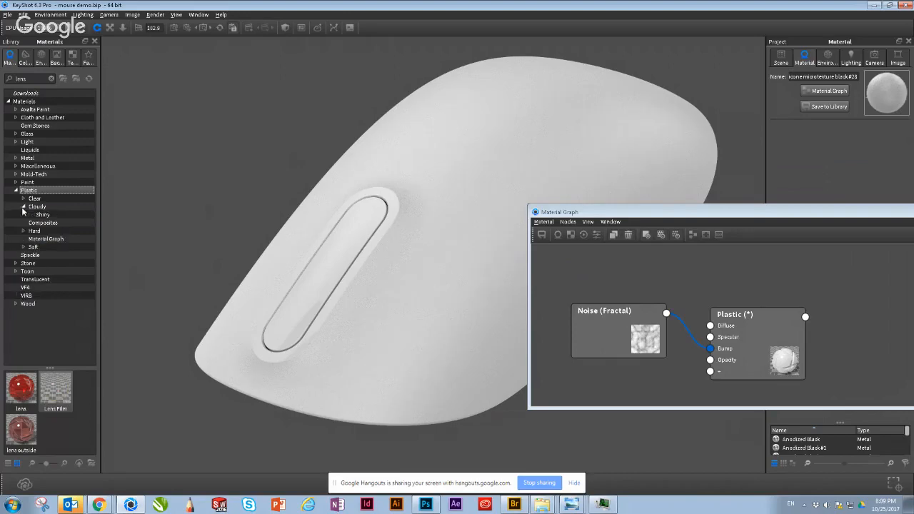
left_click(24, 199)
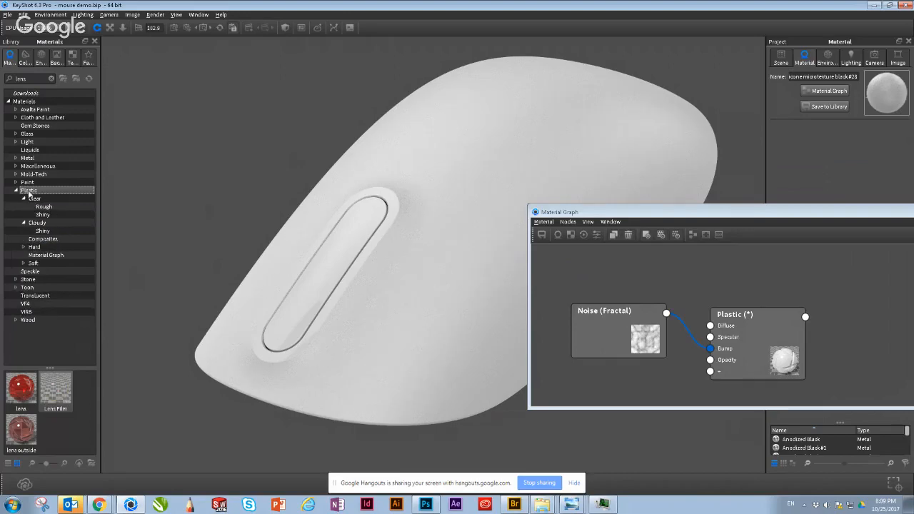
left_click(44, 248)
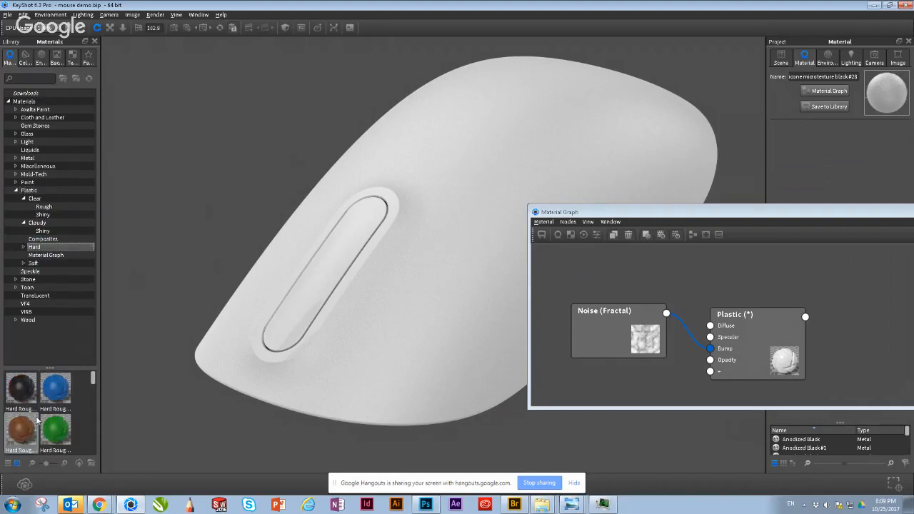
Step: Apply Hard Rough Plastic Black from the library to the mouse's upper shell, undoing the first application and reapplying it
left_click_drag(12, 399, 378, 333)
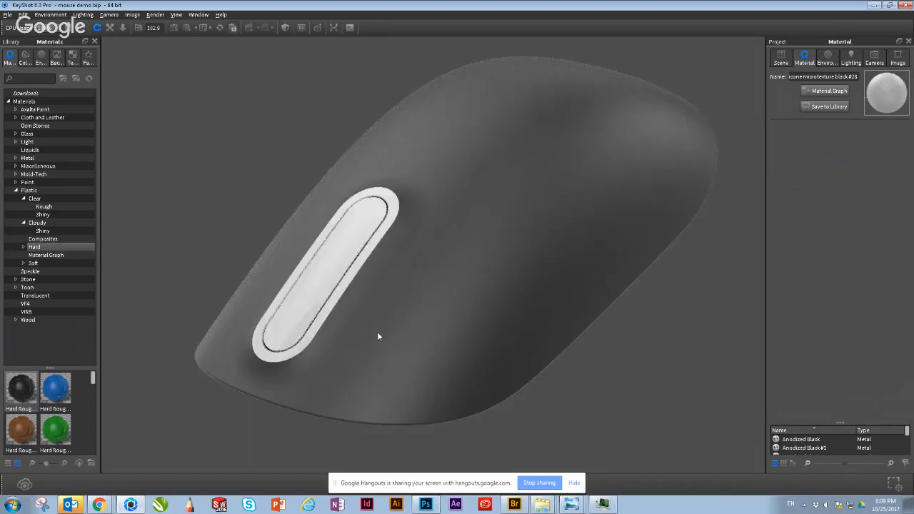
key("ctrl+z")
scroll(377, 332, "down", 6)
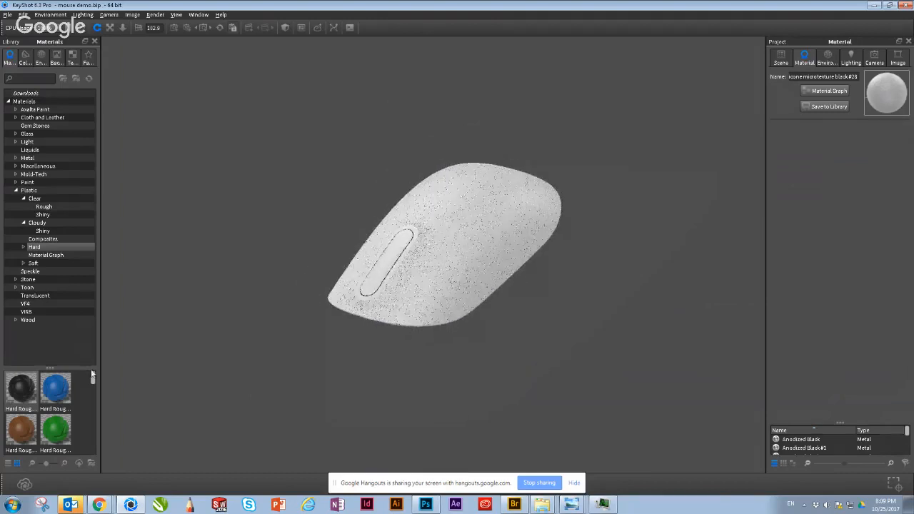
left_click_drag(12, 386, 436, 303)
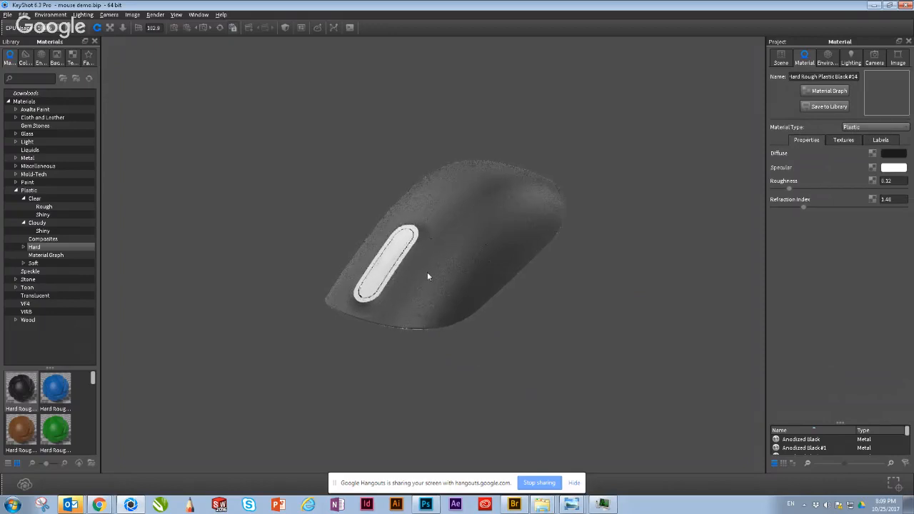
scroll(426, 273, "up", 4)
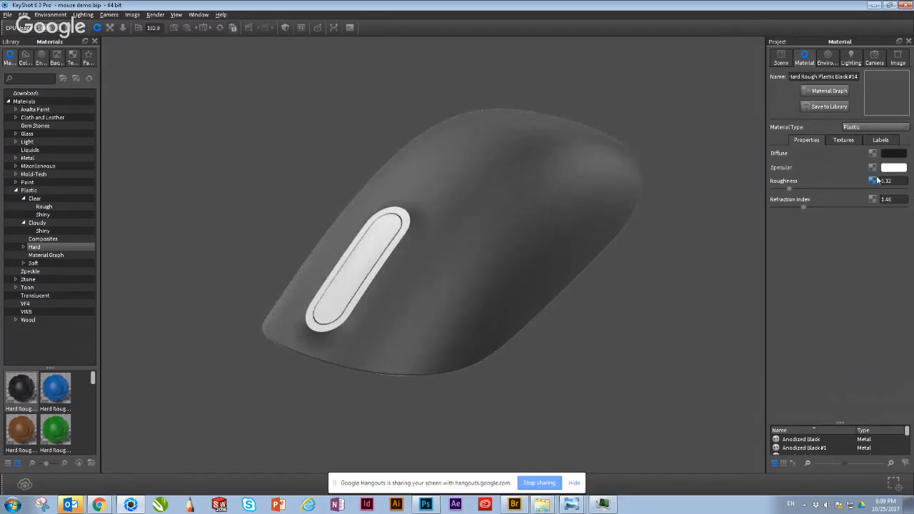
left_click(842, 95)
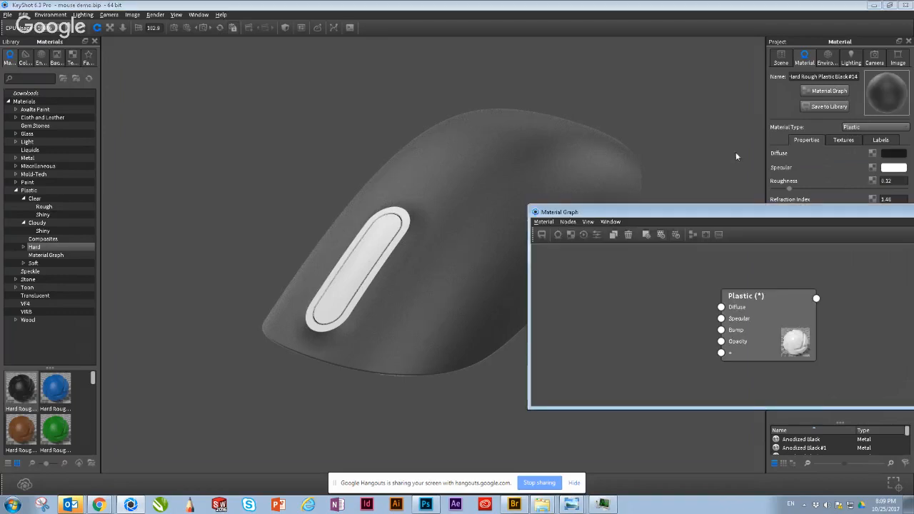
left_click_drag(762, 214, 586, 247)
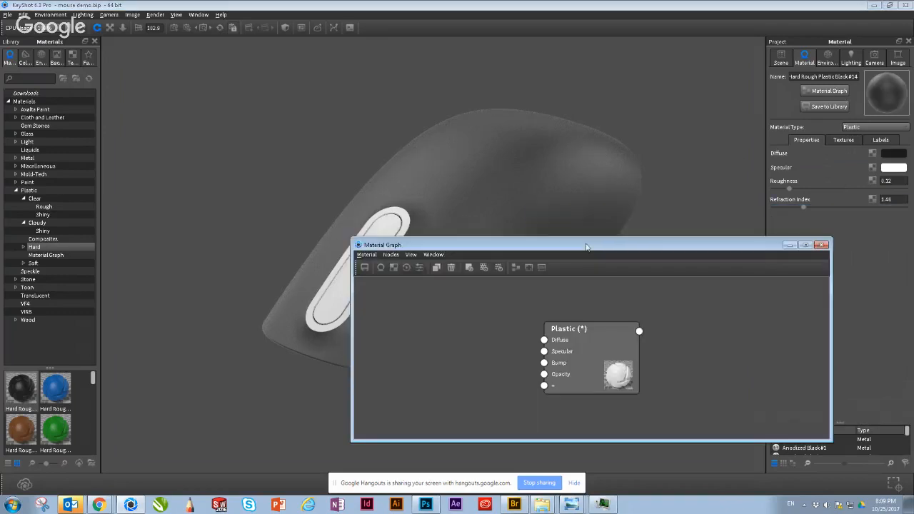
left_click(822, 245)
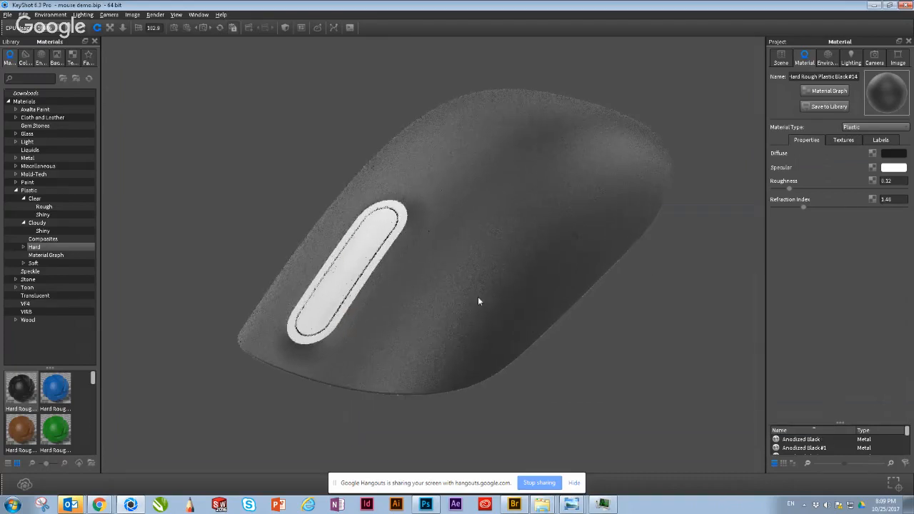
Step: Examine the black plastic shell and the white surround of its scroll strip from several angles and distances
scroll(479, 298, "up", 3)
scroll(513, 307, "down", 3)
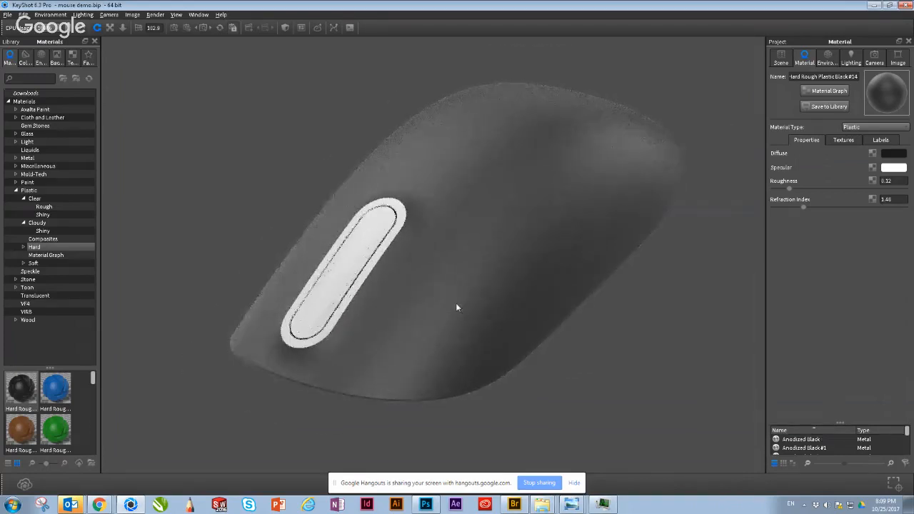
left_click_drag(455, 304, 451, 297)
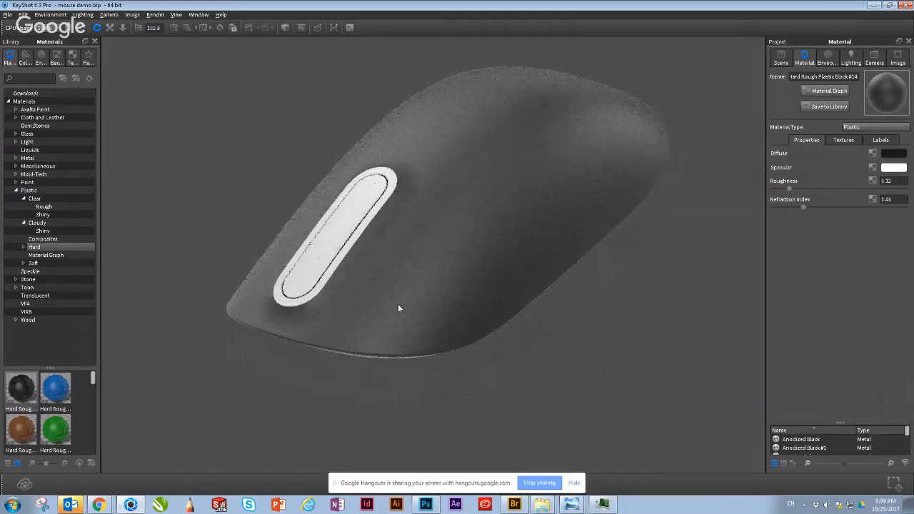
scroll(446, 221, "up", 2)
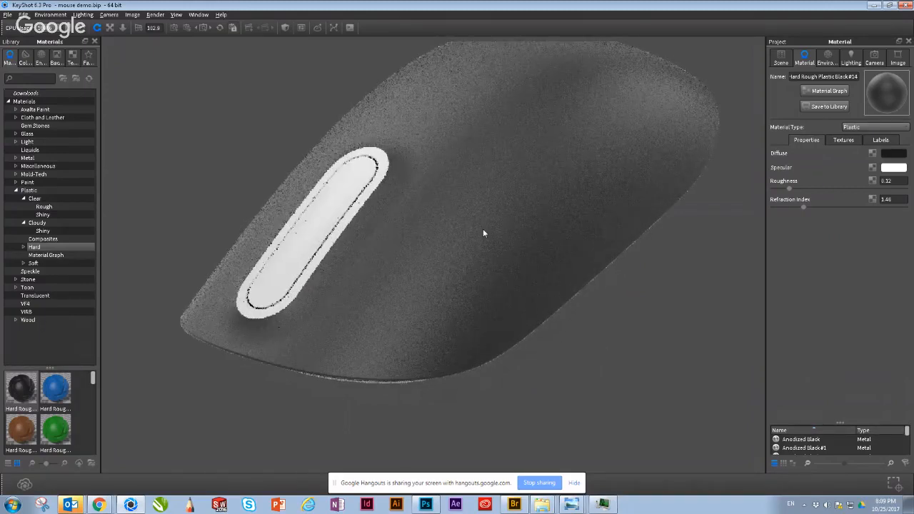
middle_click_drag(483, 232, 472, 356)
scroll(473, 356, "down", 3)
left_click_drag(623, 298, 352, 259)
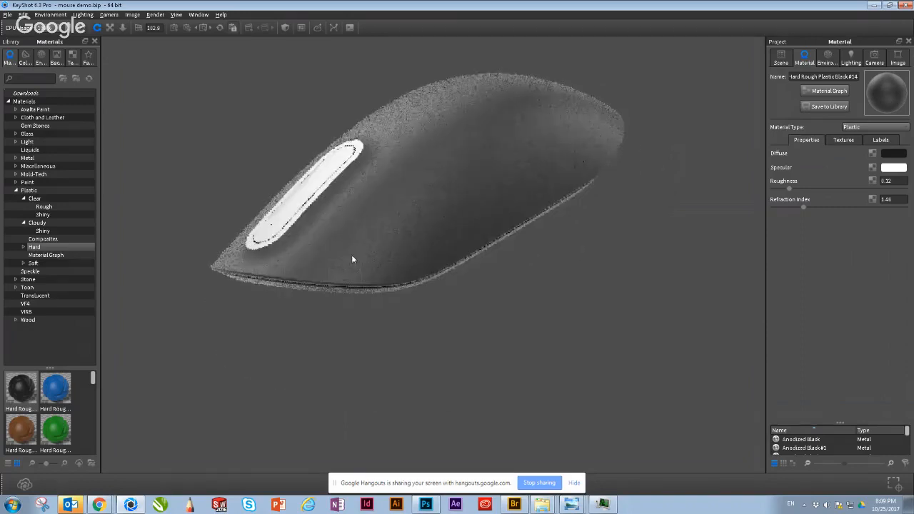
middle_click_drag(397, 150, 494, 290)
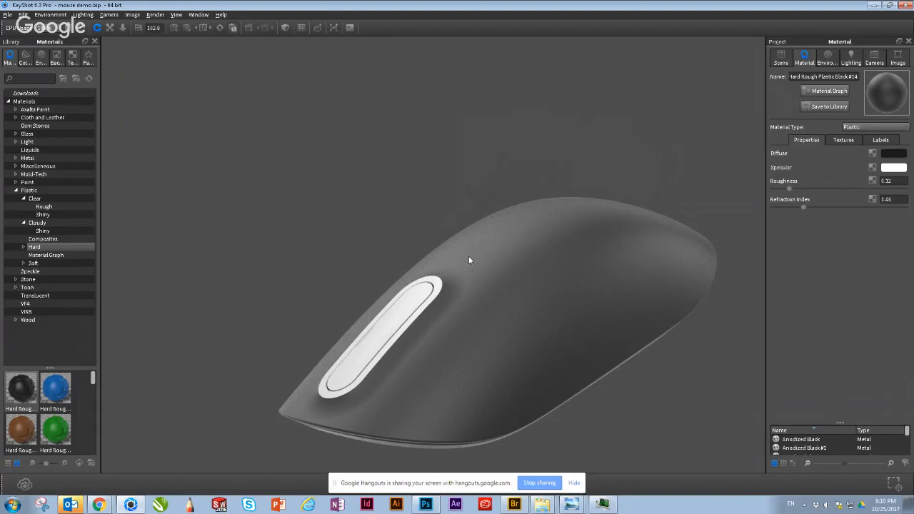
middle_click_drag(468, 332, 422, 308)
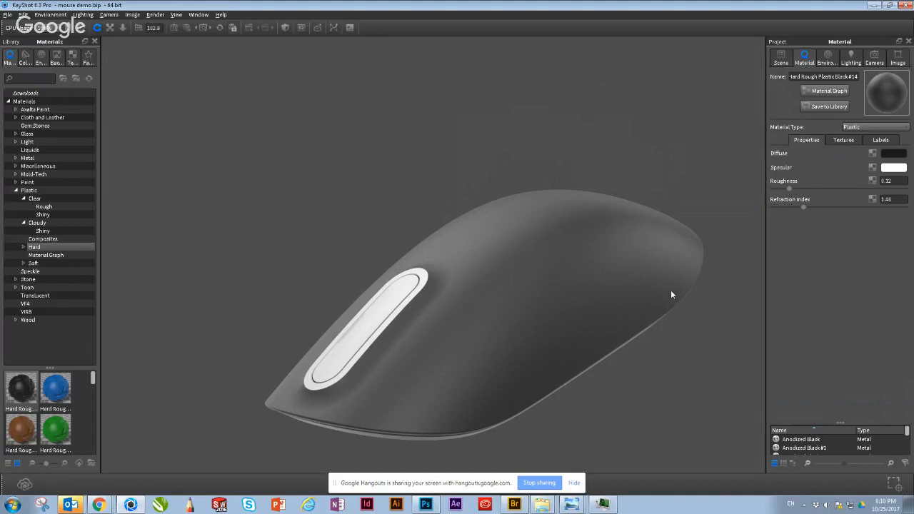
Step: Set the shell material's roughness to 0.207 and open its graph, placing the window clear of the strip with room beside the Plastic node
mouse_move(792, 189)
left_mouse_down()
mouse_move(817, 194)
mouse_move(800, 193)
left_mouse_up()
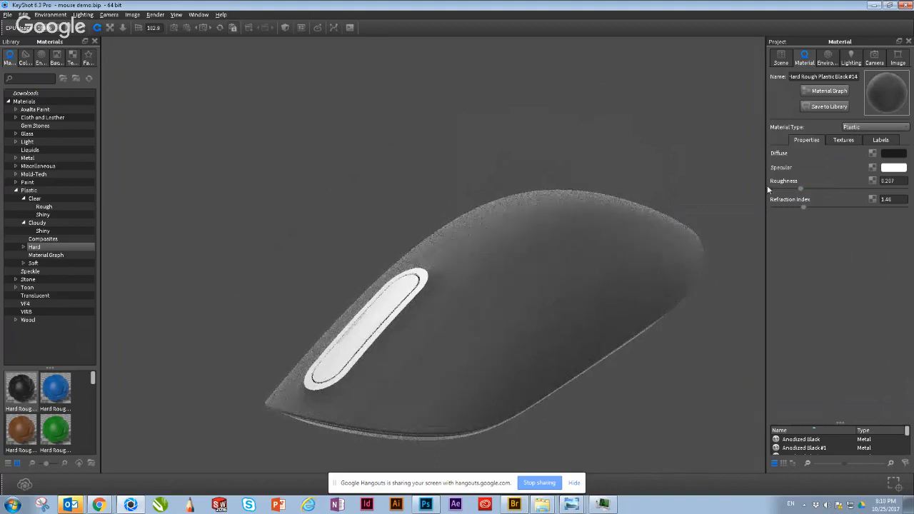
left_click(833, 91)
left_click_drag(595, 246, 679, 56)
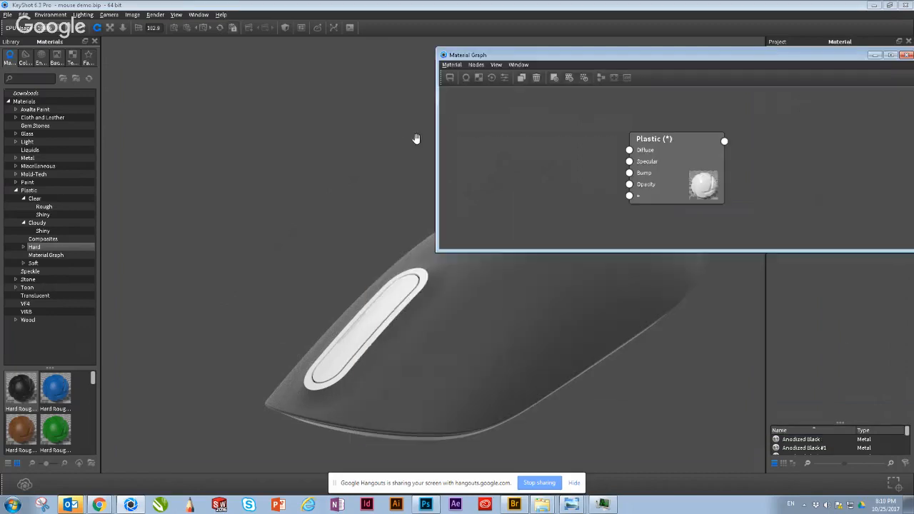
left_click_drag(442, 129, 459, 123)
left_click_drag(656, 153, 712, 142)
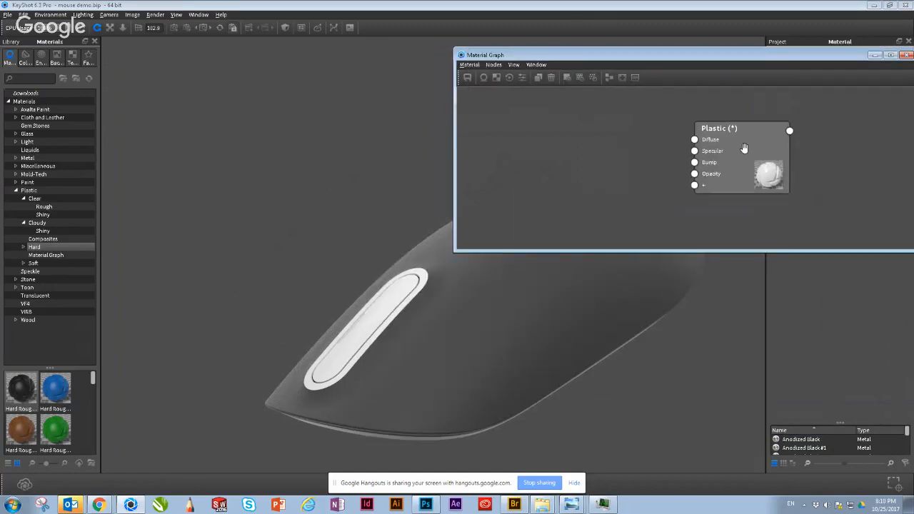
Step: Add a Noise (Fractal) texture node to the shell's material graph and place it on the input side of the Plastic node
right_click(559, 150)
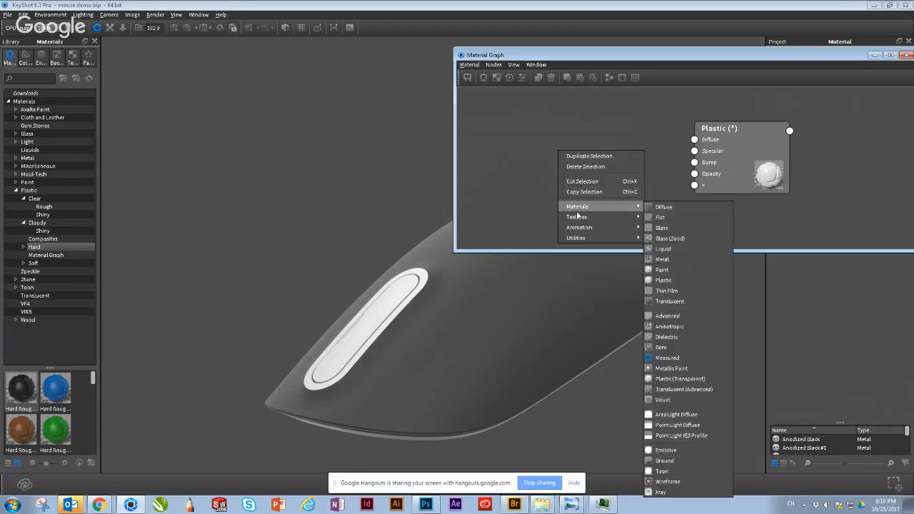
mouse_move(579, 218)
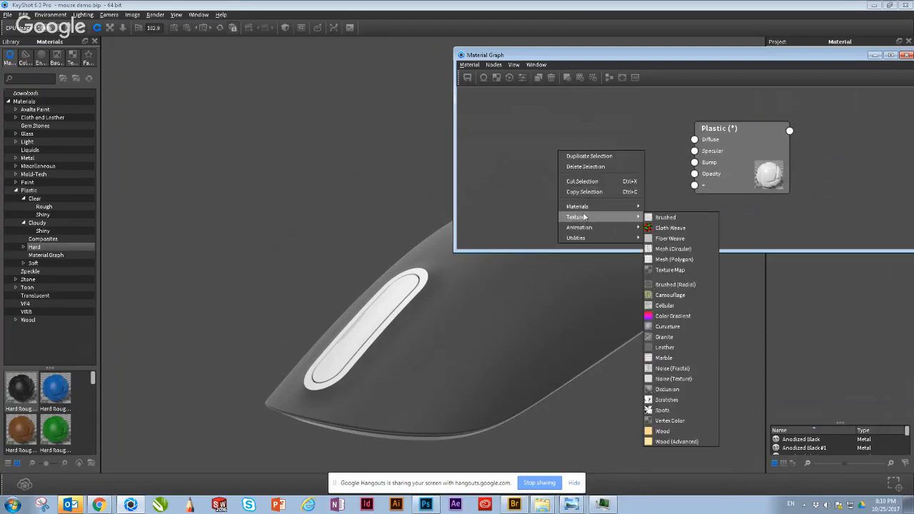
left_click(658, 369)
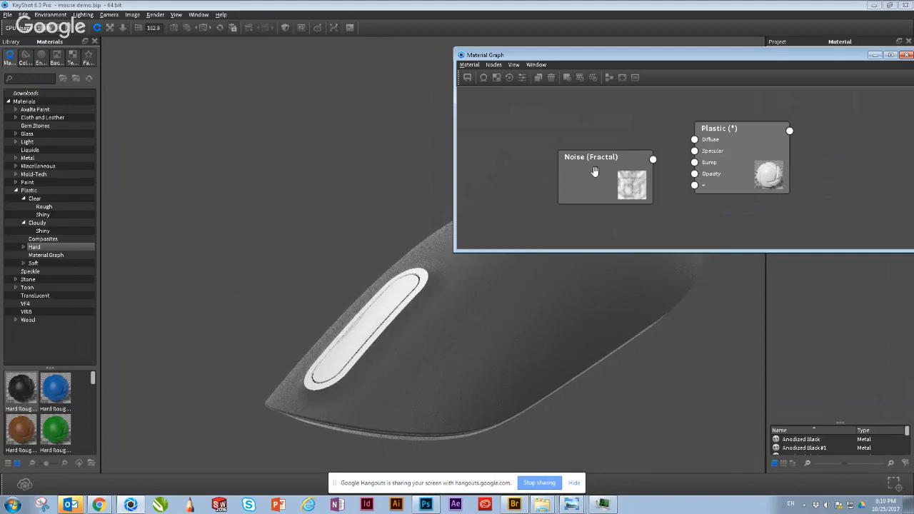
left_click_drag(594, 171, 554, 173)
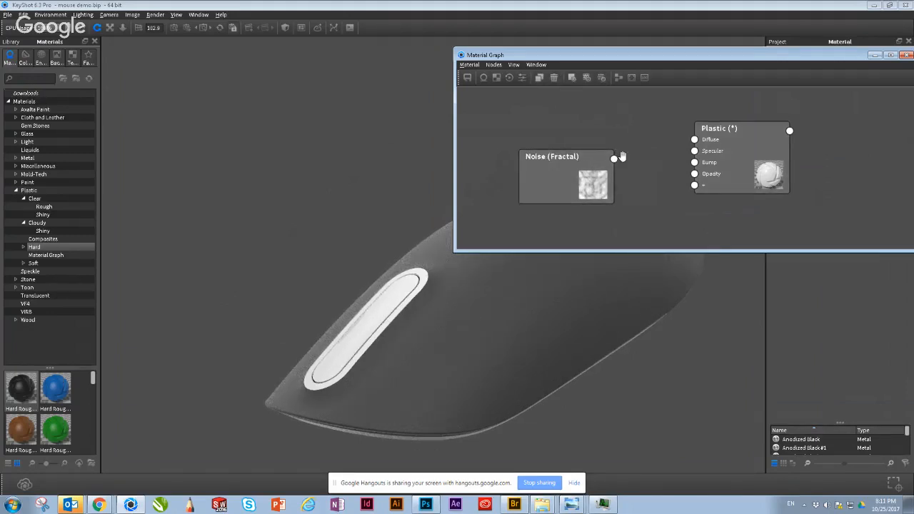
Step: Connect the Noise (Fractal) node's output to the Bump input of the Plastic node
mouse_move(615, 158)
left_mouse_down()
mouse_move(646, 173)
mouse_move(618, 174)
left_mouse_up()
left_click_drag(605, 161, 697, 166)
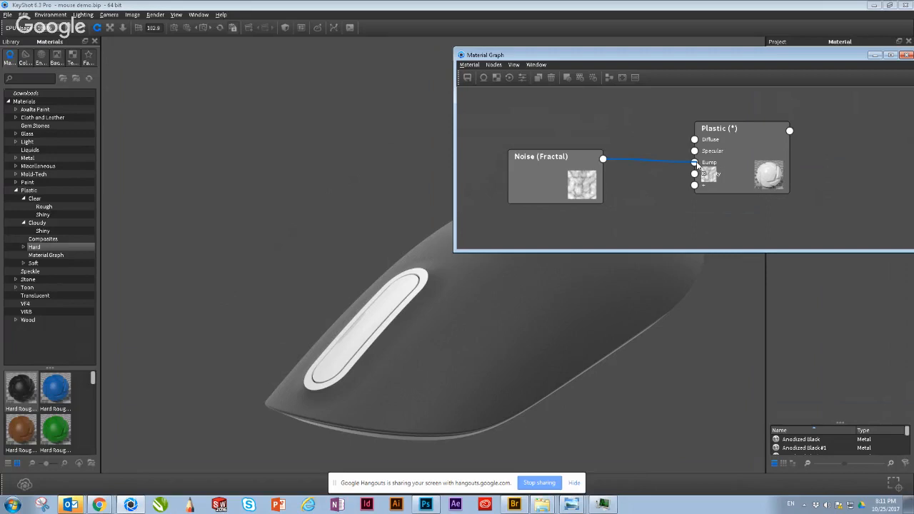
left_click_drag(698, 165, 698, 165)
Step: Rearrange the material graph clear of most of the shell, narrow its layout, and open the Noise (Fractal) node's properties in full
left_click_drag(576, 59, 164, 82)
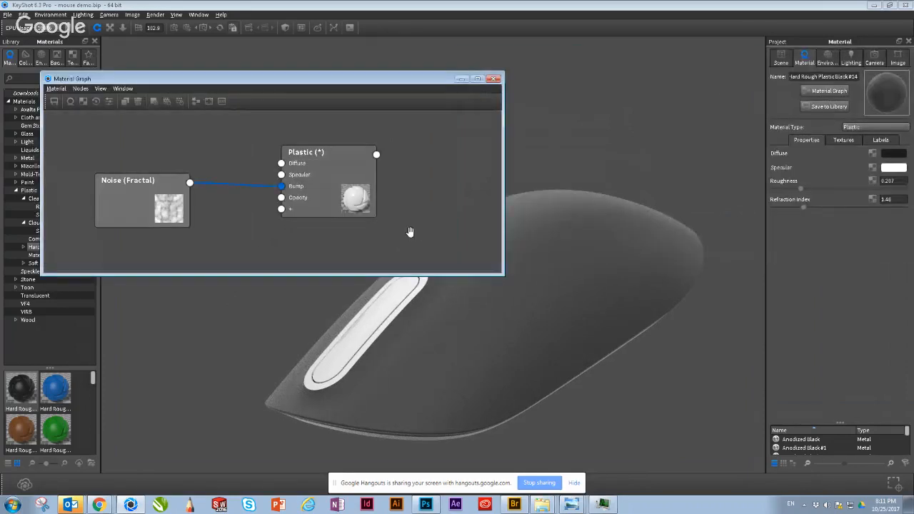
left_click_drag(503, 274, 362, 339)
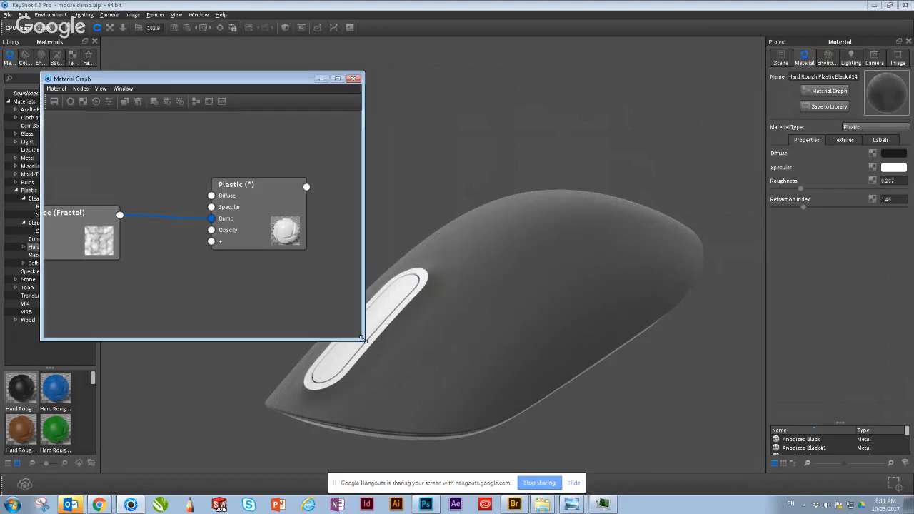
left_click_drag(74, 242, 128, 244)
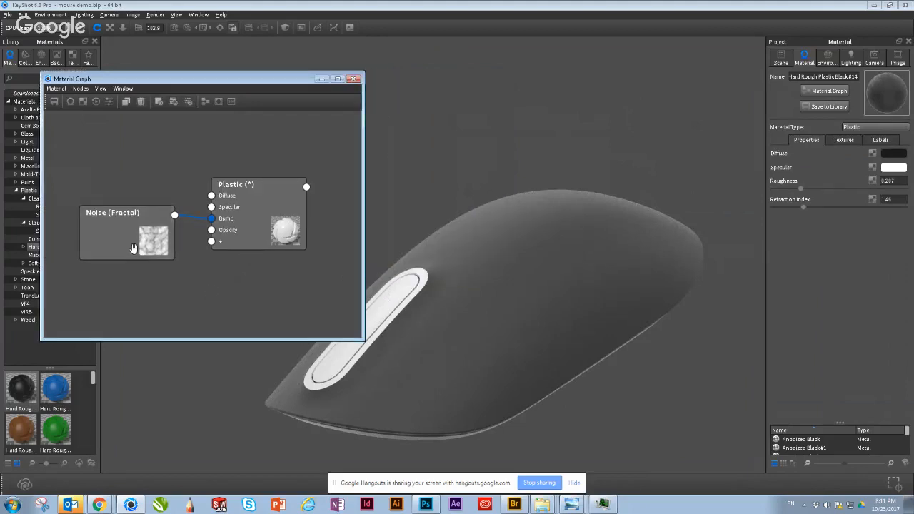
left_click_drag(129, 239, 132, 261)
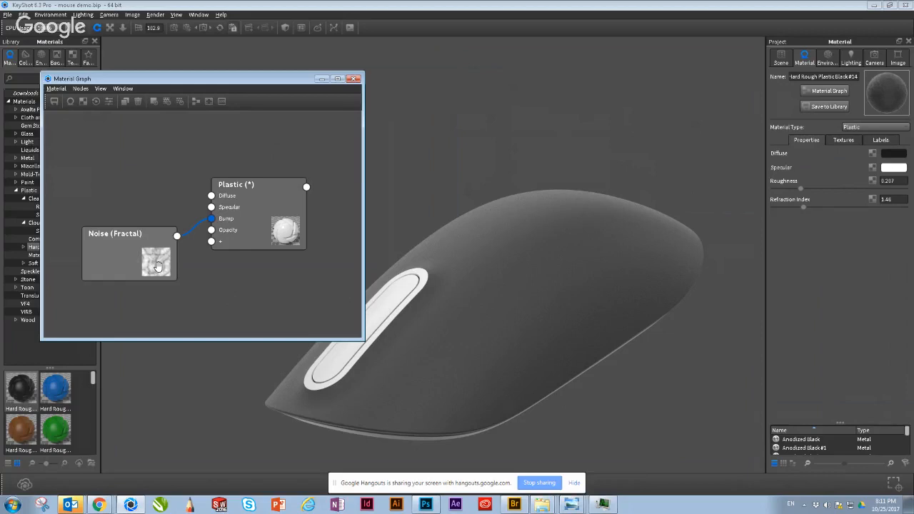
double_click(158, 266)
left_click_drag(248, 80, 231, 66)
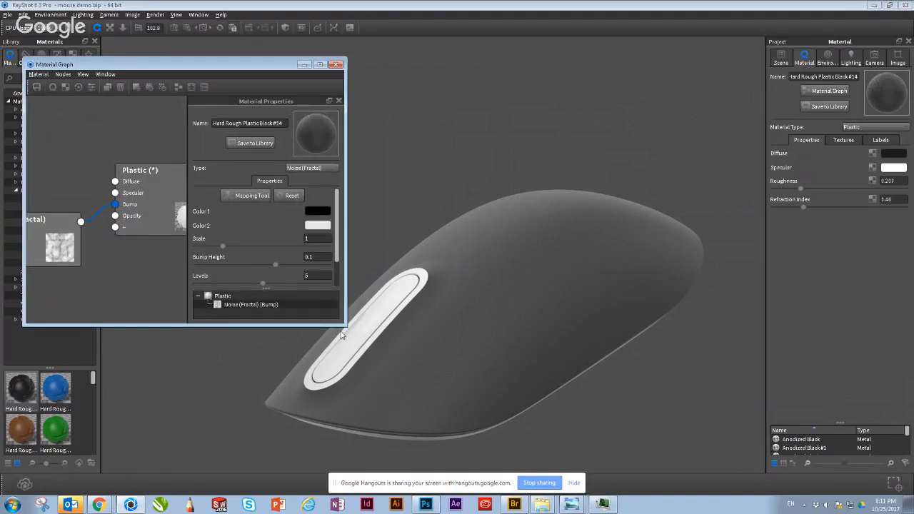
left_click_drag(344, 325, 372, 376)
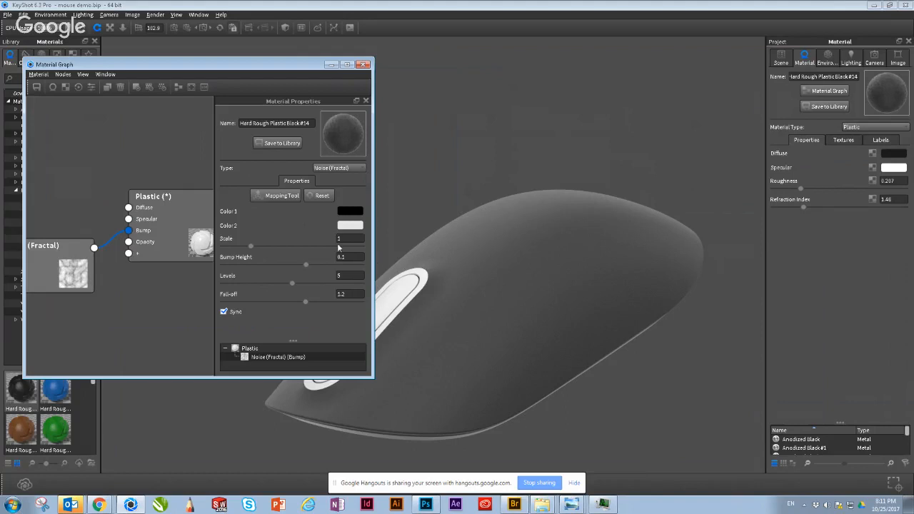
Step: Set the Noise (Fractal) texture's scale to 0.16 and its bump height to 0.2
left_click_drag(344, 239, 308, 234)
type(".16")
key("Return")
left_click(353, 258)
type("0.2")
key("Return")
Step: Examine the noise bump on the mouse shell up close around the end of the scroll strip
scroll(538, 223, "up", 3)
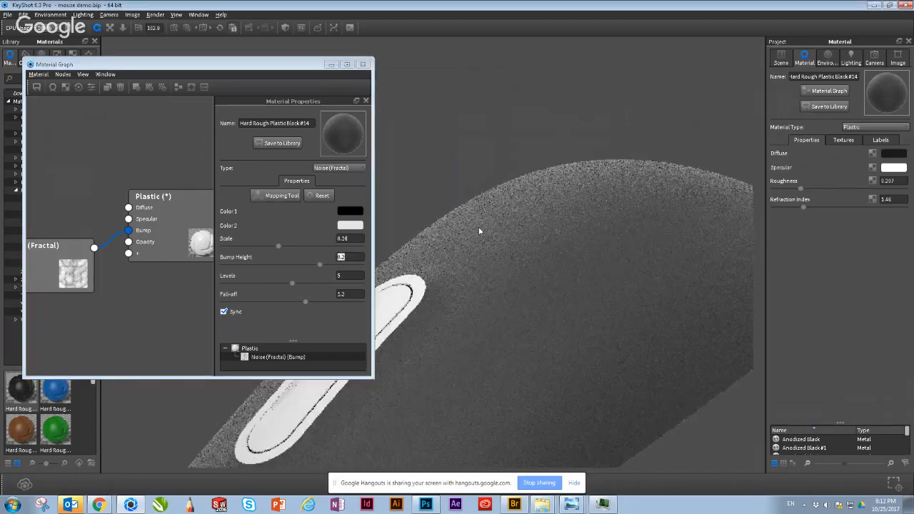
scroll(529, 249, "up", 2)
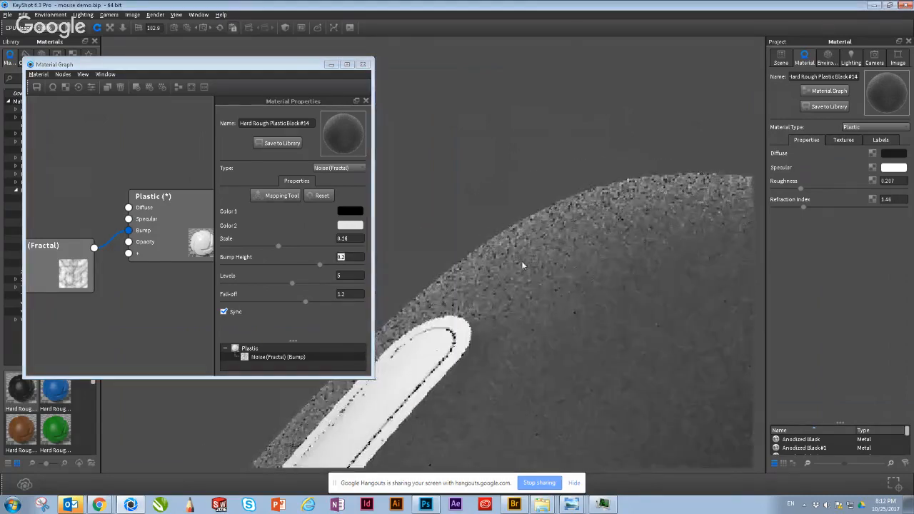
scroll(525, 336, "up", 1)
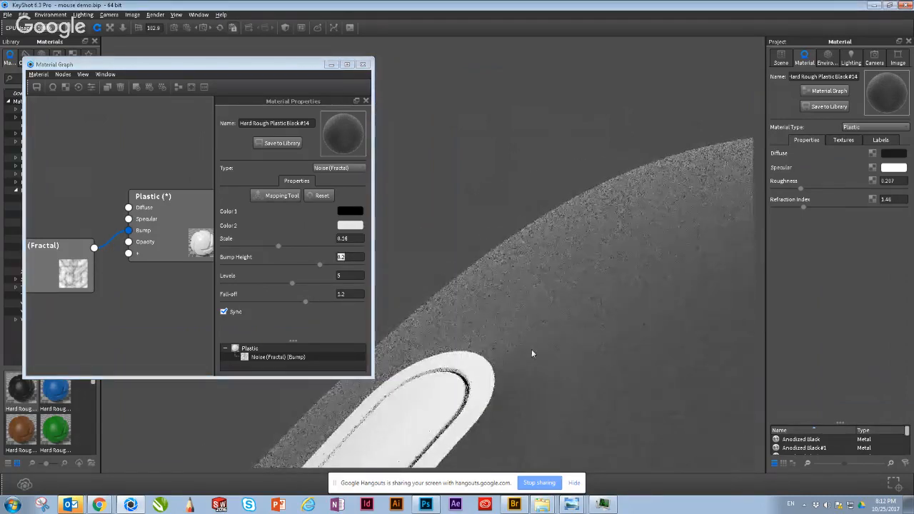
middle_click_drag(537, 359, 565, 225)
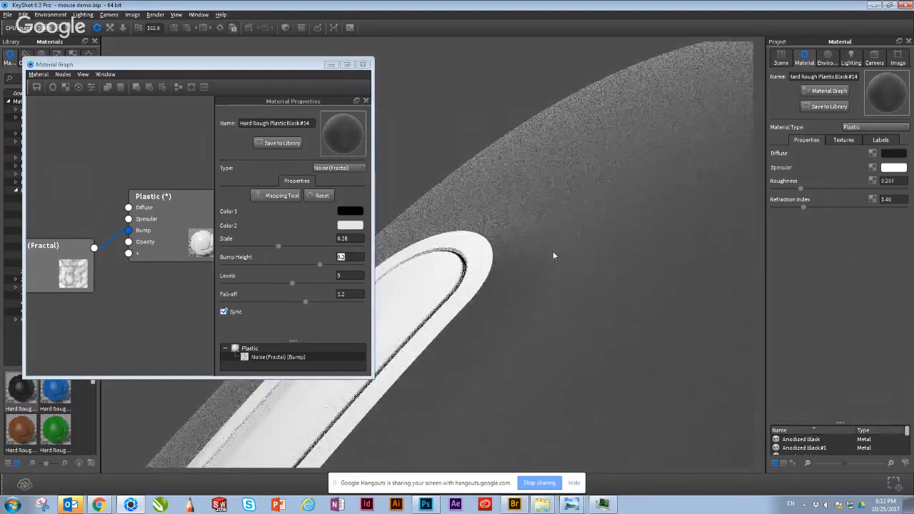
scroll(555, 251, "down", 1)
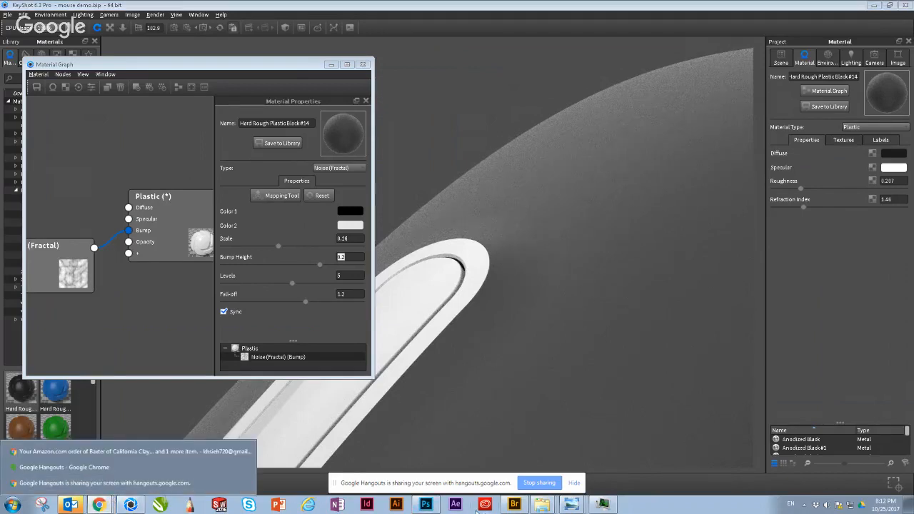
Step: Switch to Photoshop and look through the open renders to reach the BreatheBetter inhaler image, speaker.1693.tif
left_click(425, 505)
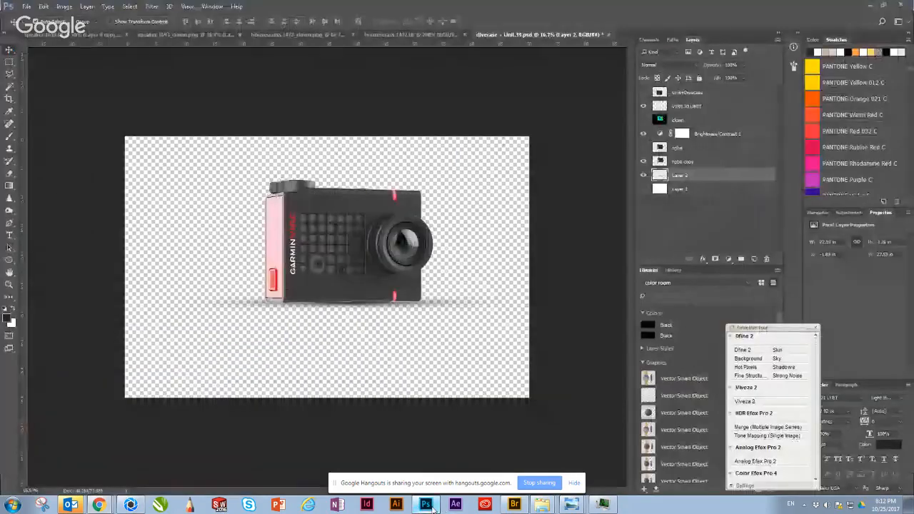
left_click(392, 36)
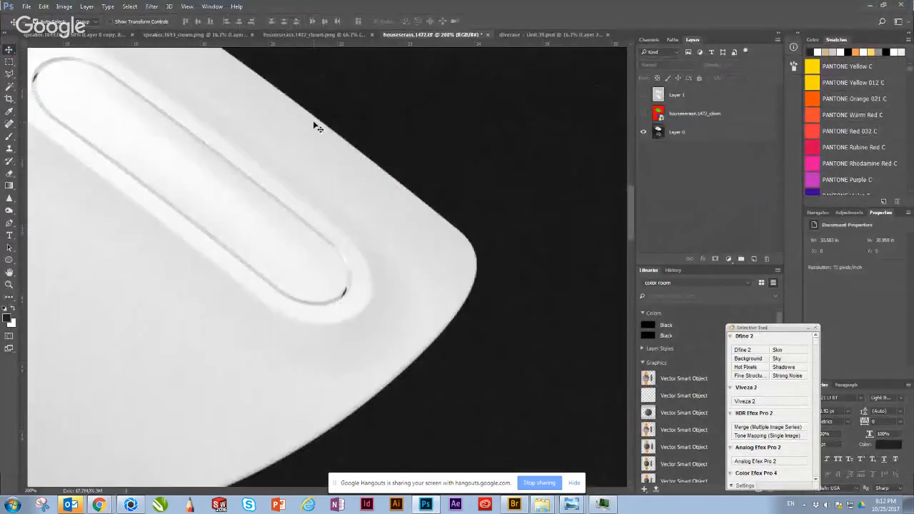
left_click(292, 36)
left_click(195, 34)
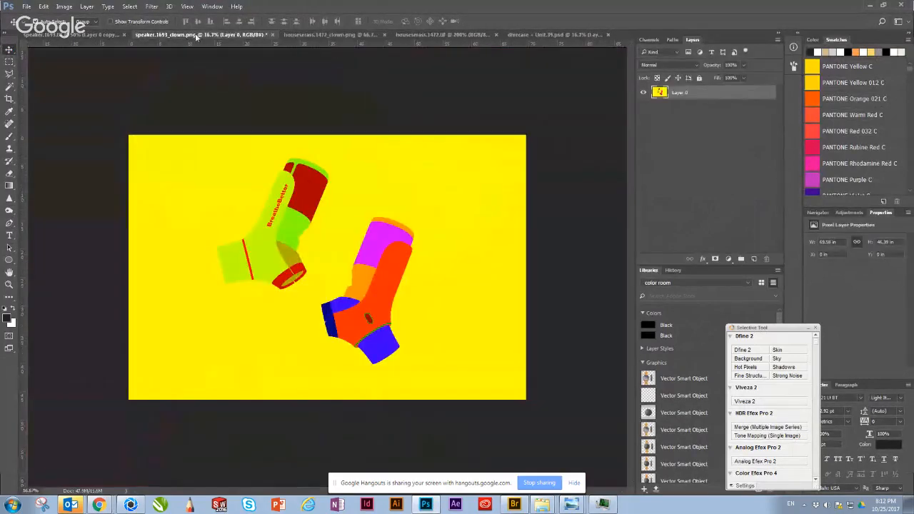
left_click(111, 35)
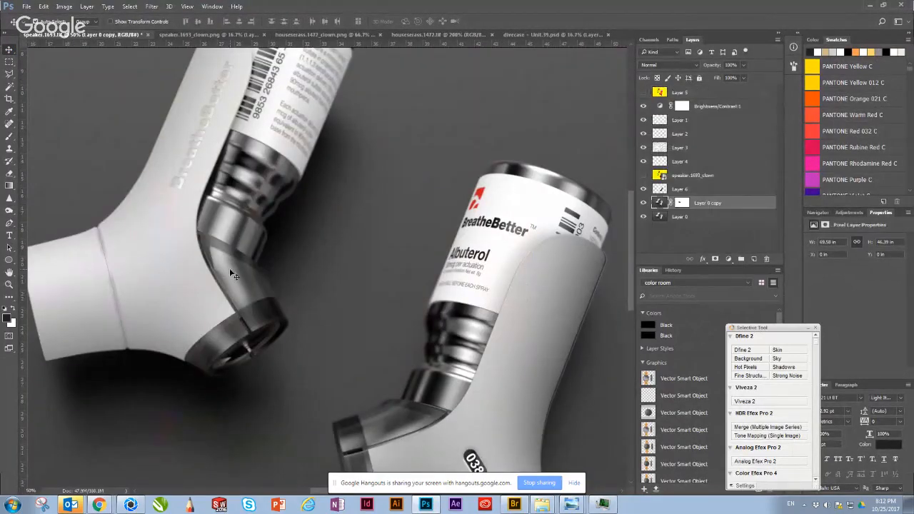
Step: Examine the fine plastic texture on the white inhaler body around its mouthpiece at 100% magnification
key("ctrl+plus")
key("ctrl+plus")
left_click_drag(348, 327, 518, 309)
left_click_drag(306, 293, 493, 311)
left_click_drag(266, 263, 346, 260)
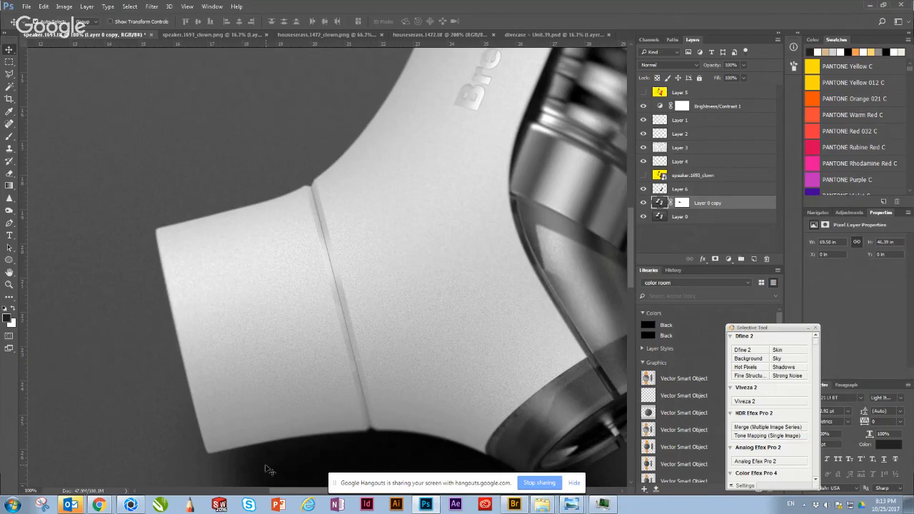
Step: Switch back to KeyShot and review the textured shell with the whole mouse in view
left_click(130, 505)
scroll(331, 242, "down", 2)
scroll(423, 303, "down", 3)
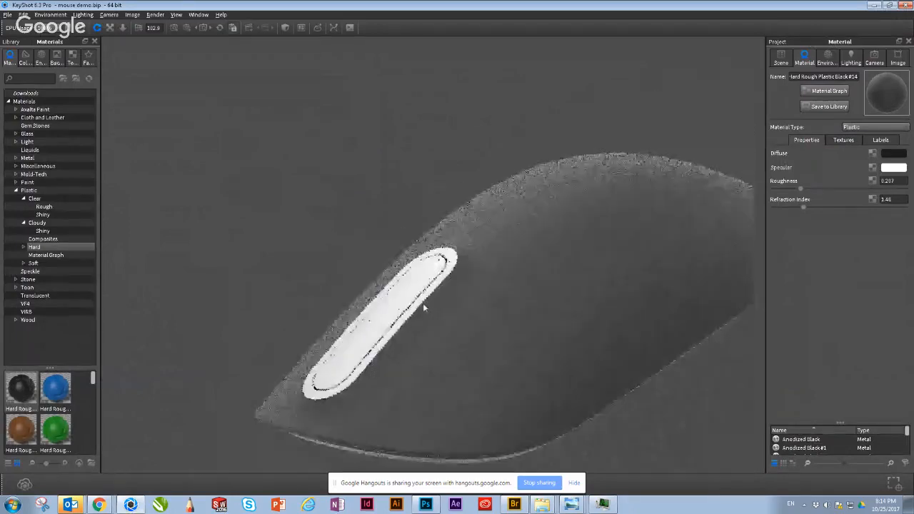
scroll(423, 303, "down", 2)
left_click_drag(360, 238, 252, 215)
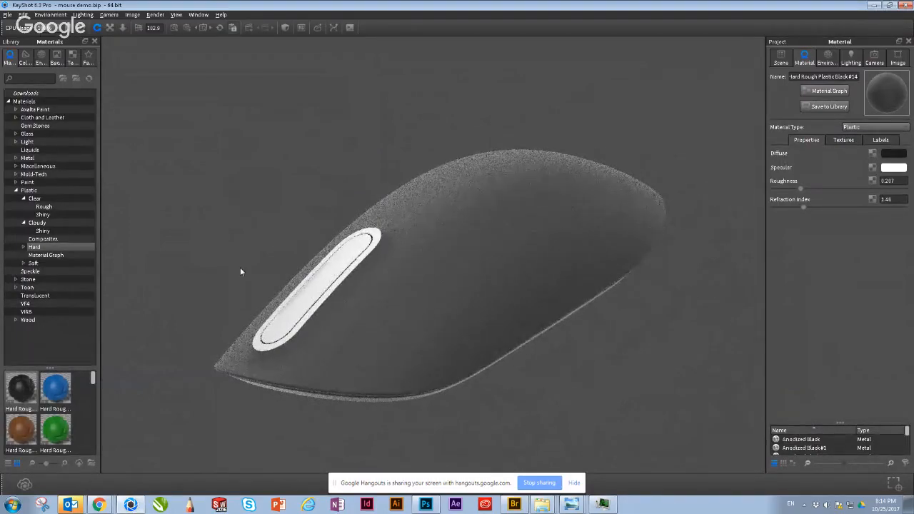
Step: Open the recent scene divecase + Unit.bip
left_click(6, 14)
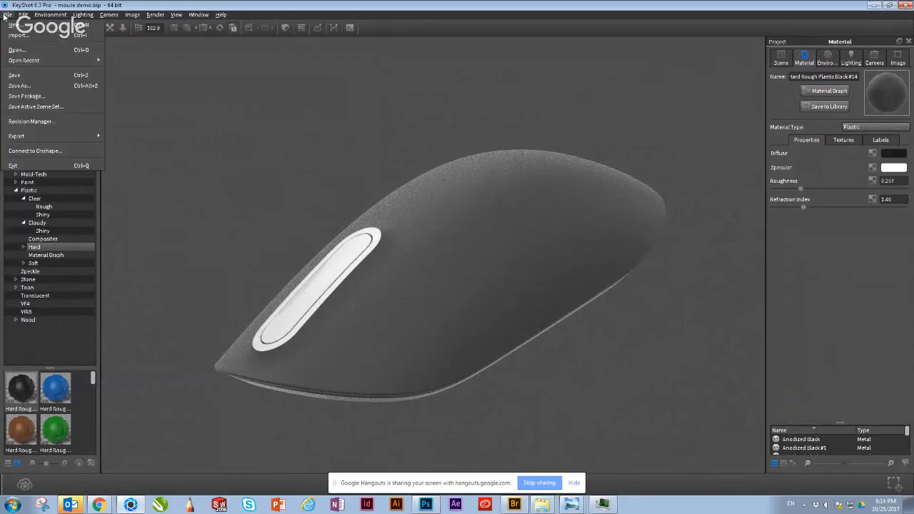
mouse_move(49, 60)
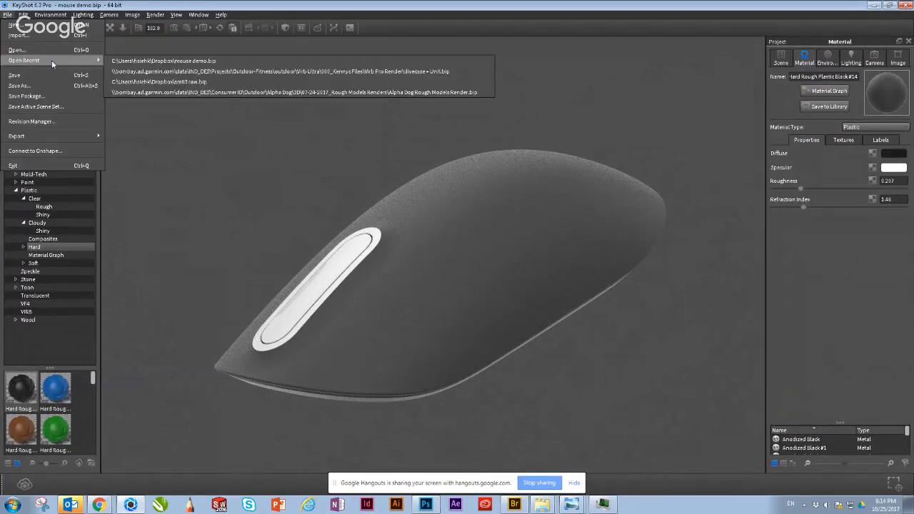
left_click(146, 71)
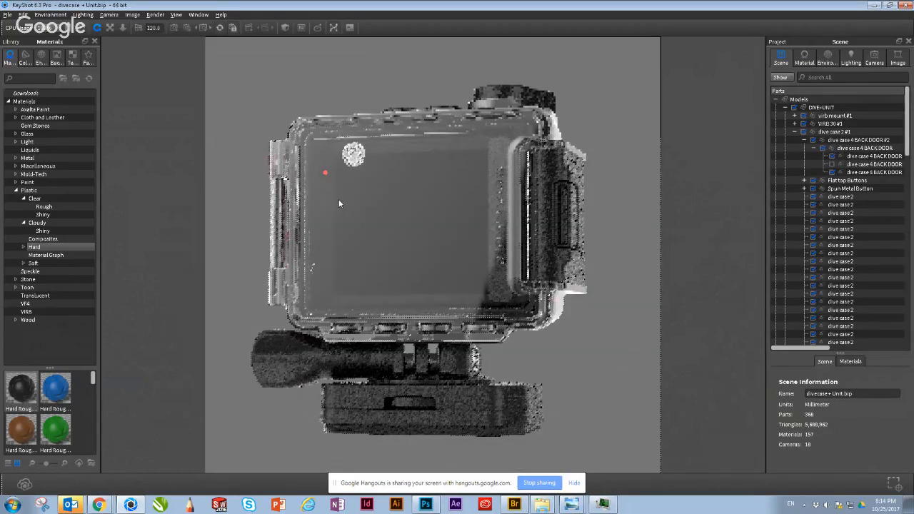
Step: Examine the dive case's plastic and metal finishes from several angles, ending close up on the large round top button
left_click_drag(339, 203, 577, 203)
scroll(193, 304, "up", 4)
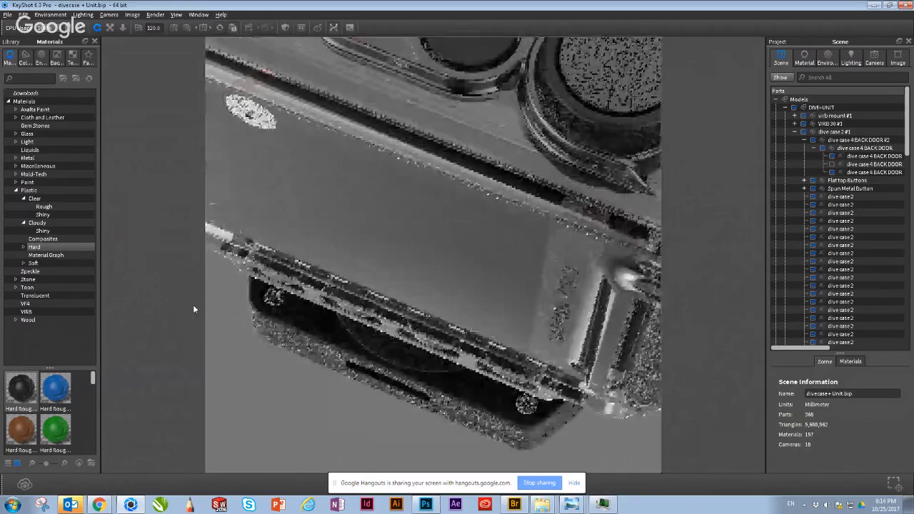
middle_click_drag(585, 222, 464, 270)
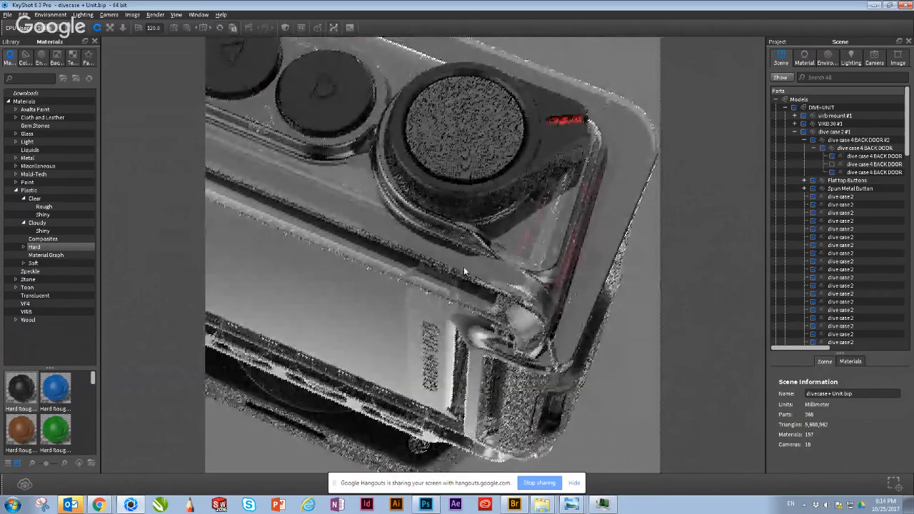
middle_click_drag(462, 125, 441, 149)
left_click_drag(500, 386, 512, 308)
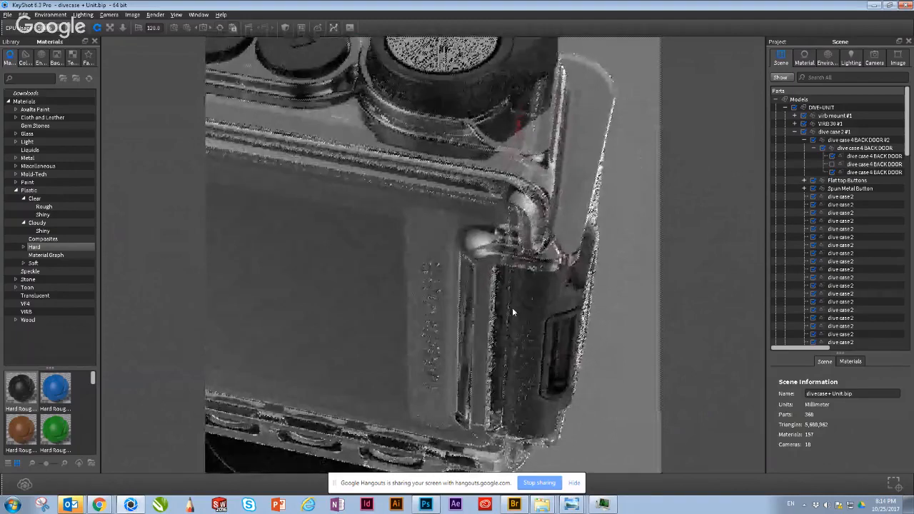
middle_click_drag(512, 308, 520, 462)
scroll(526, 186, "up", 3)
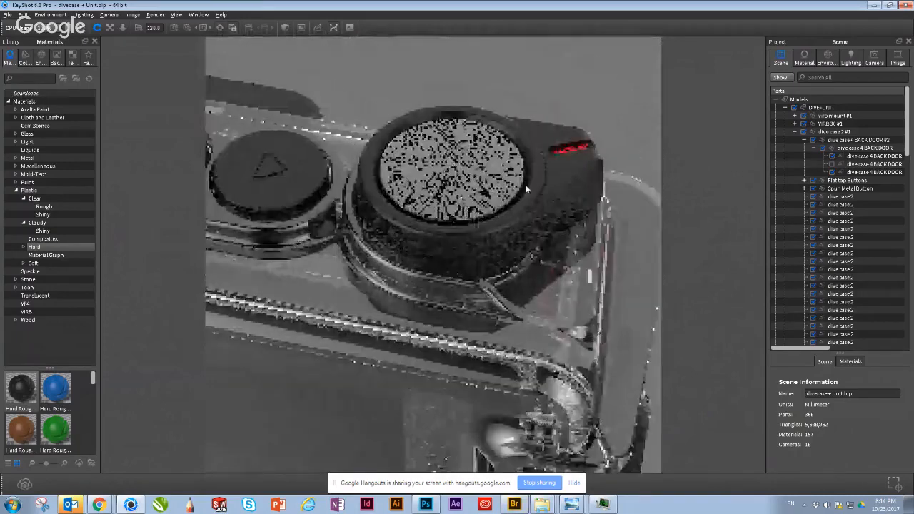
scroll(527, 189, "up", 3)
scroll(472, 125, "up", 3)
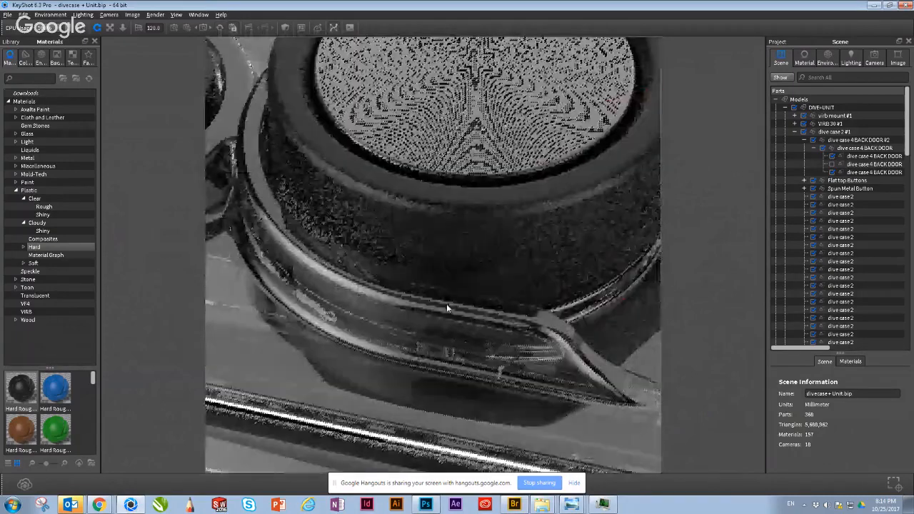
middle_click_drag(447, 304, 390, 414)
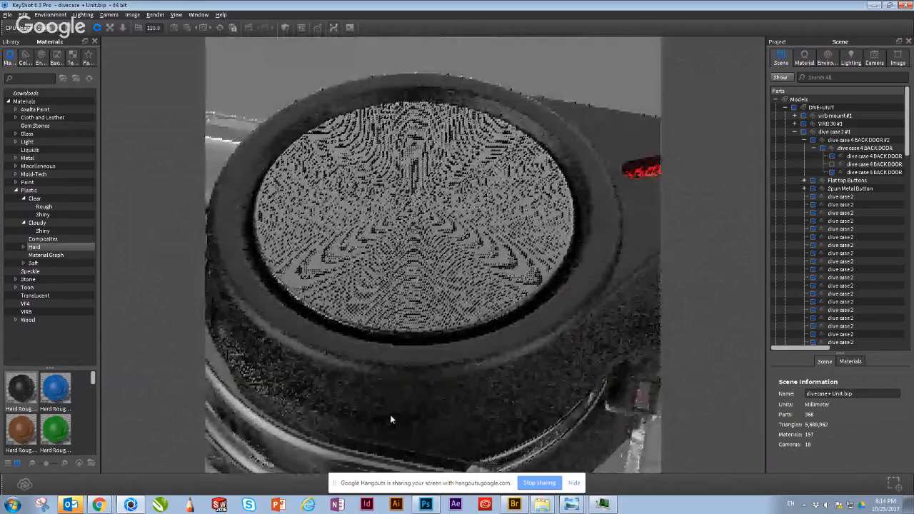
left_click_drag(391, 418, 328, 382)
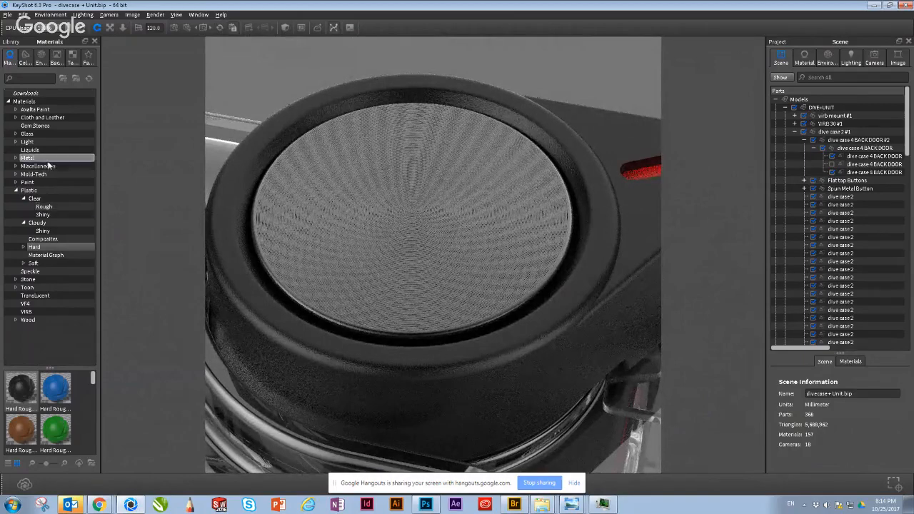
Step: Browse the Aluminum materials in the library's Metal category with more room for the thumbnails
left_click(15, 158)
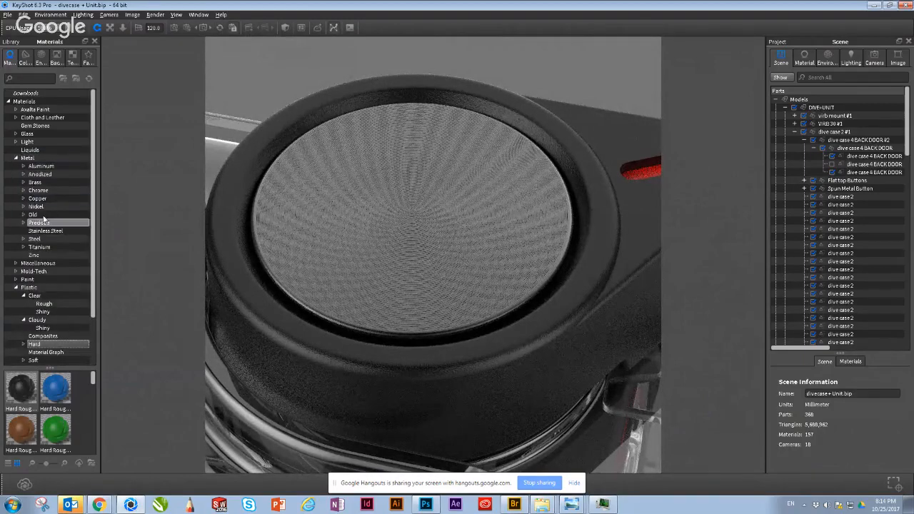
left_click(41, 166)
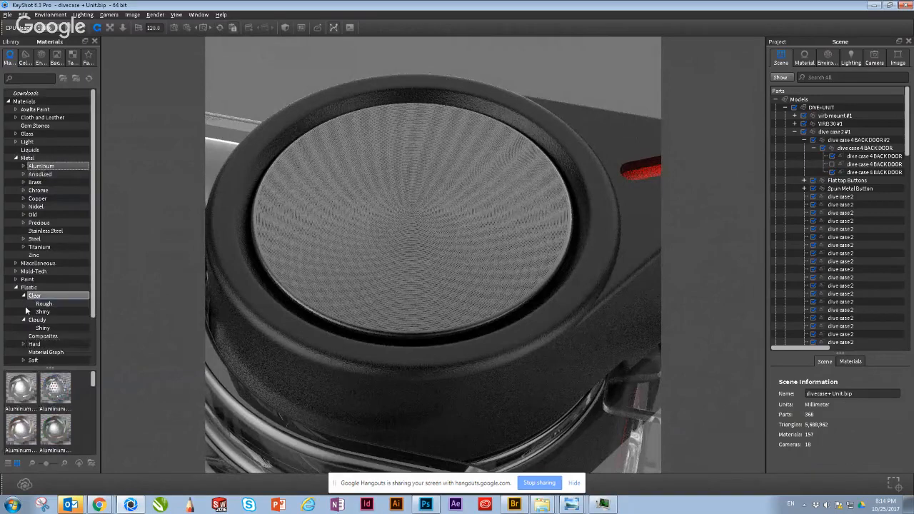
left_click_drag(41, 367, 41, 226)
scroll(34, 414, "down", 3)
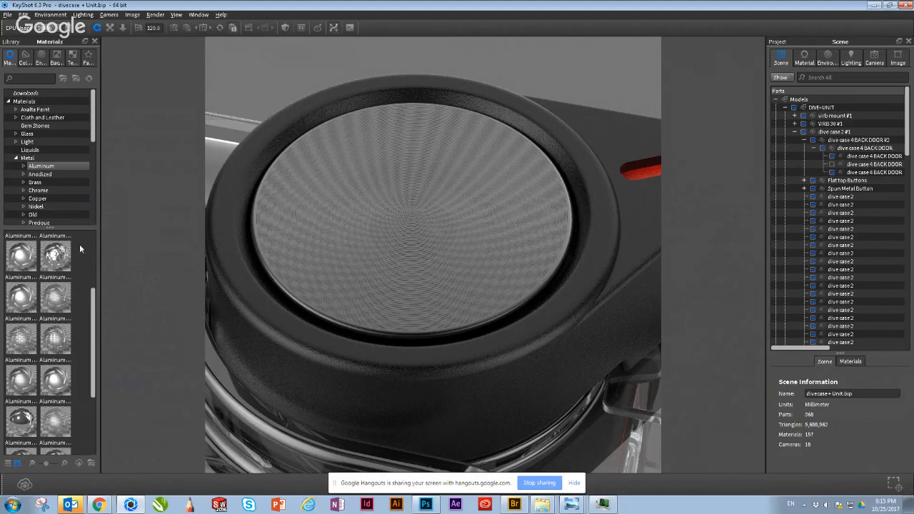
Step: Give the library's category tree more room and collapse the Metal and Plastic categories
left_click_drag(51, 228, 53, 302)
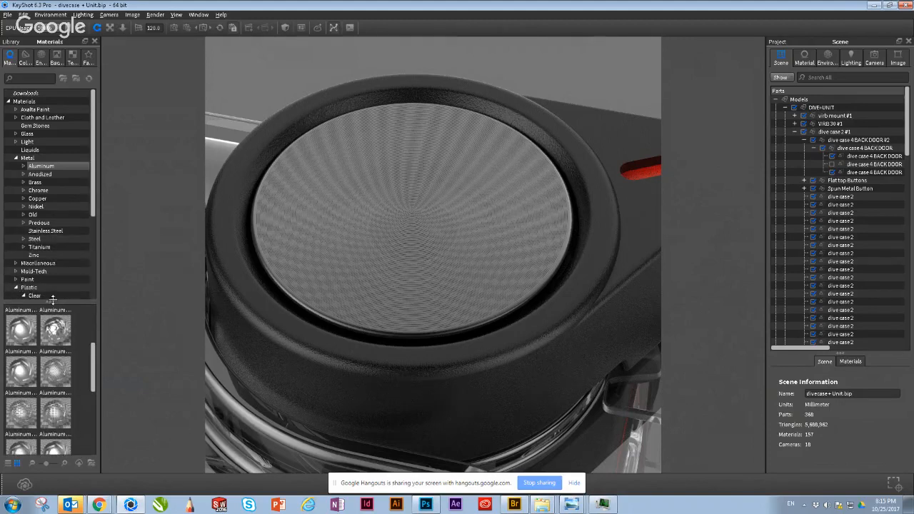
left_click(16, 157)
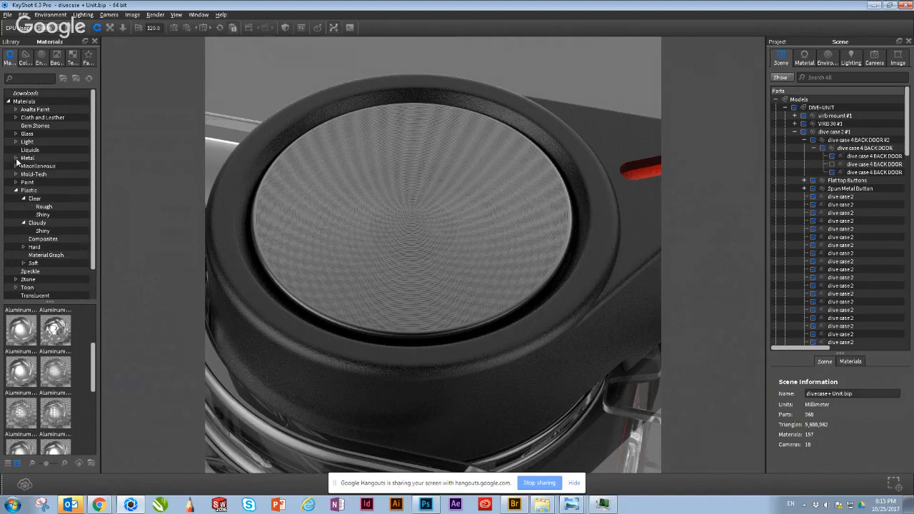
left_click(19, 198)
left_click(16, 191)
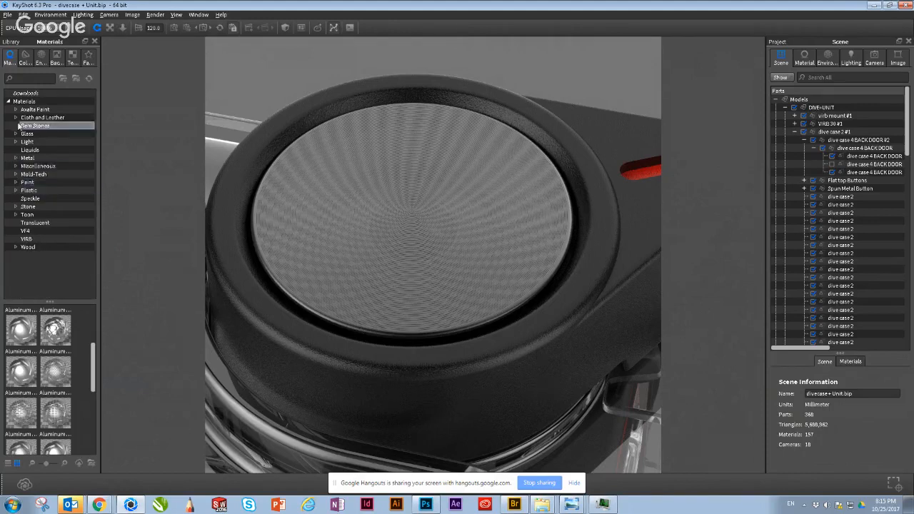
Step: Search the material library for "mesh", and replace that search with "fabric"
left_click(17, 79)
type("mesh")
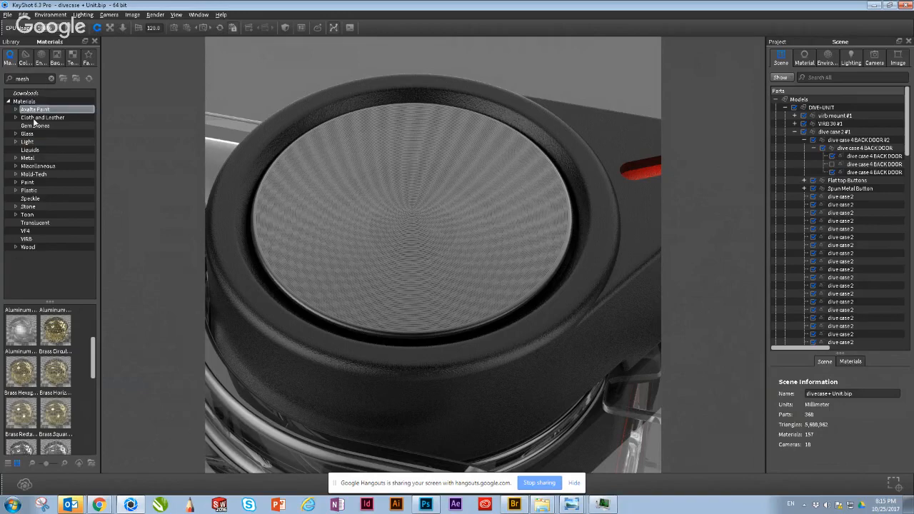
left_click_drag(33, 78, 2, 73)
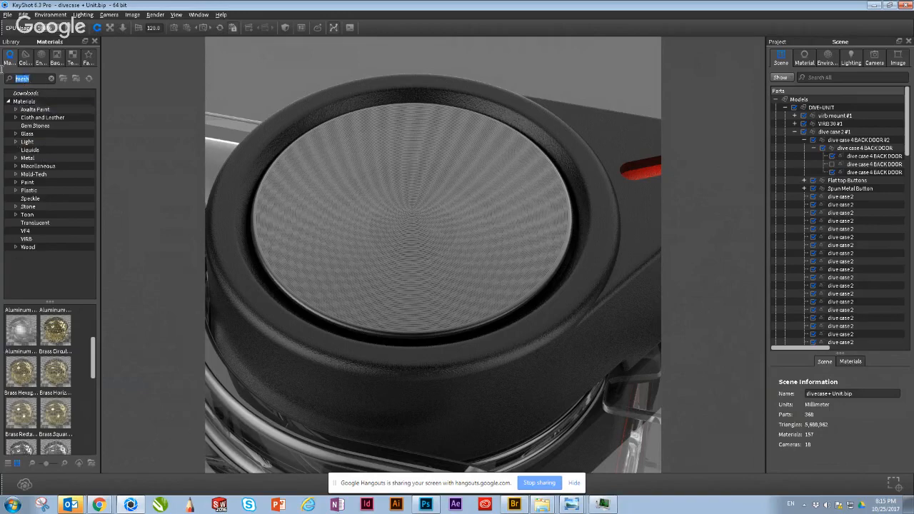
type("fabric")
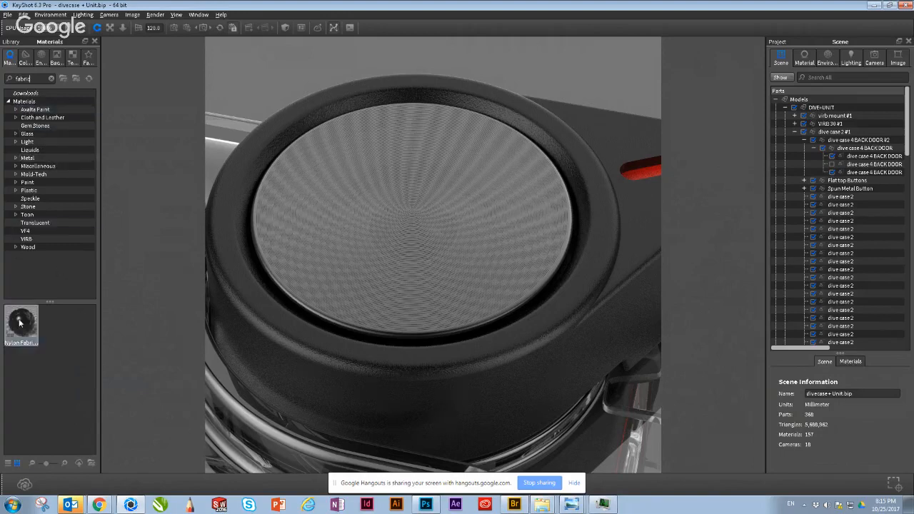
Step: Apply the Nylon Fabric Black material to the black housing around the round button and open it for editing
left_click_drag(20, 323, 296, 362)
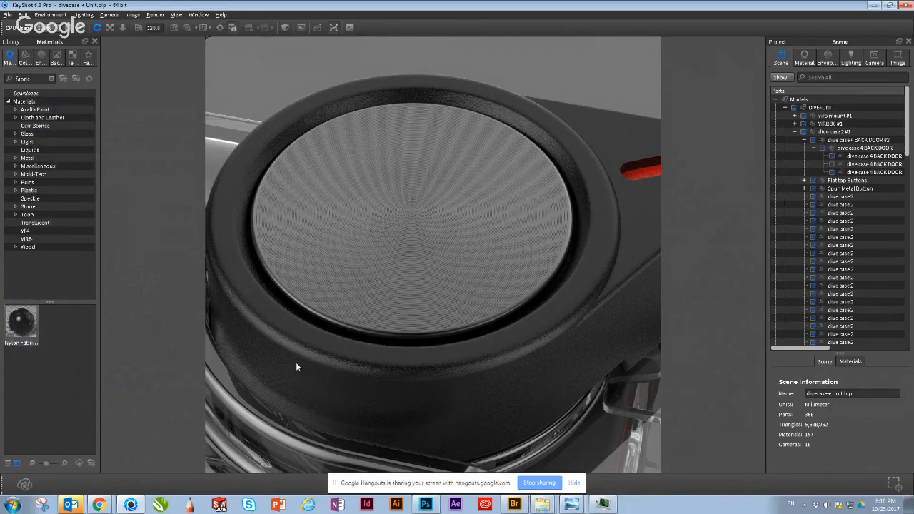
left_click(298, 362)
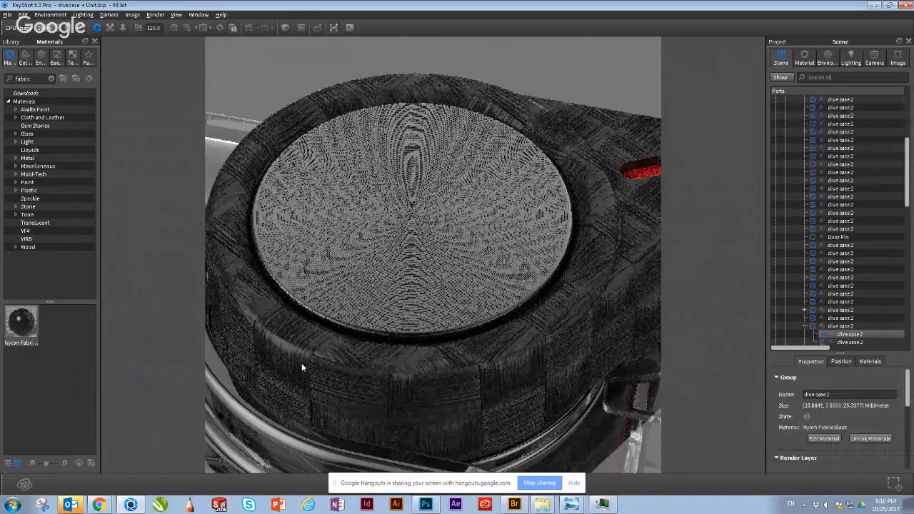
double_click(302, 363)
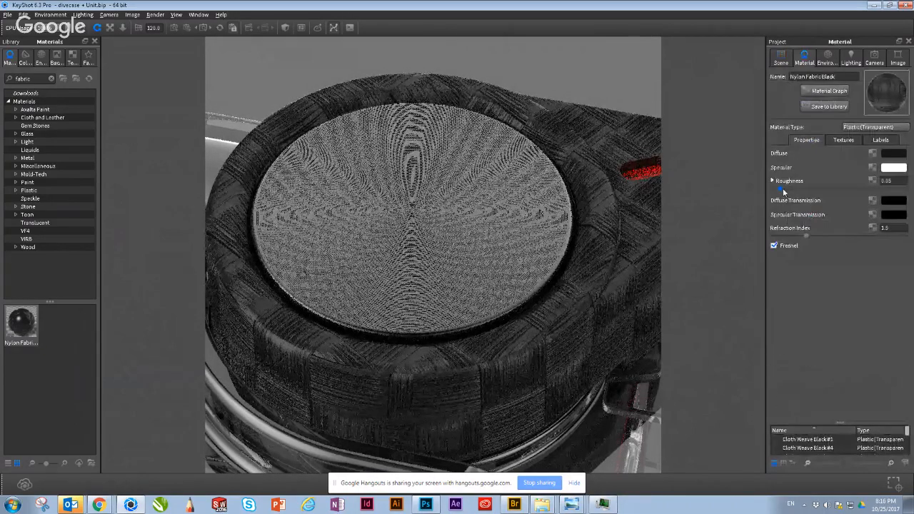
Step: Set the scale of the Nylon Fabric Black bump texture to 0.01 and check the weave up close on the housing
left_click(861, 141)
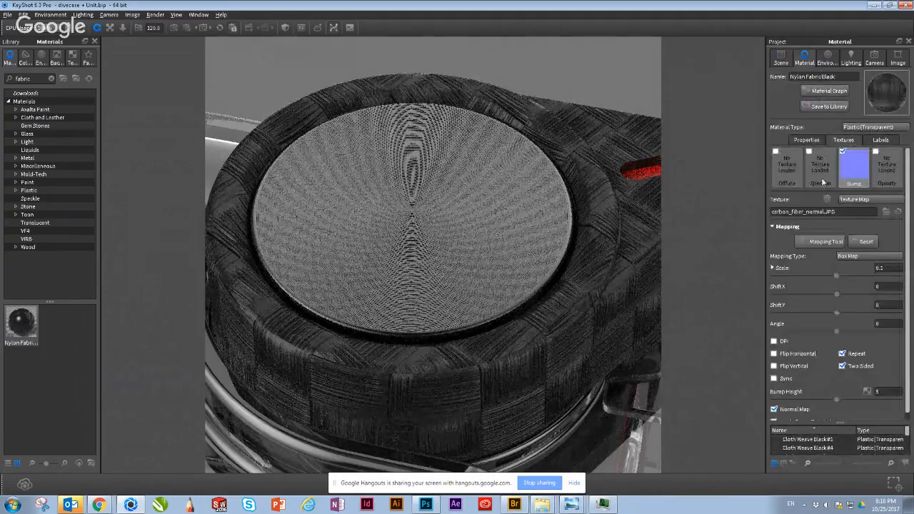
left_click_drag(896, 269, 847, 271)
type(".03")
key("Return")
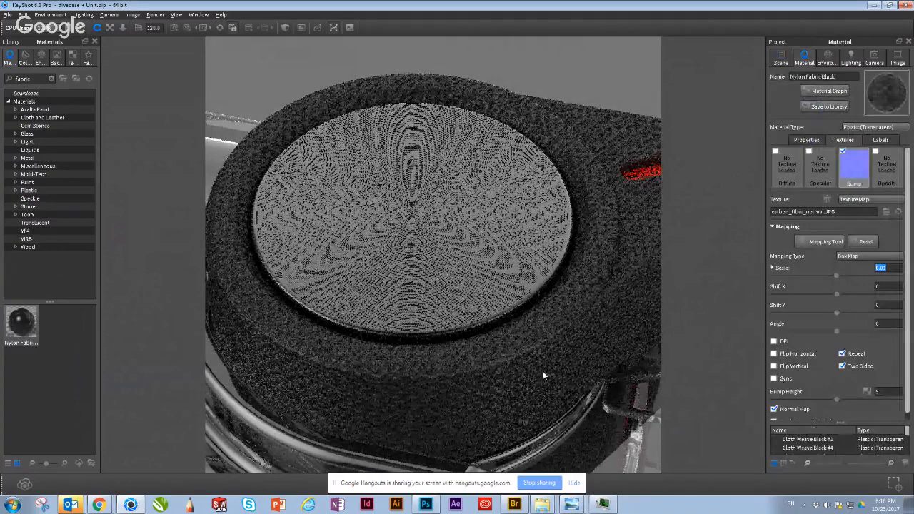
scroll(448, 394, "up", 4)
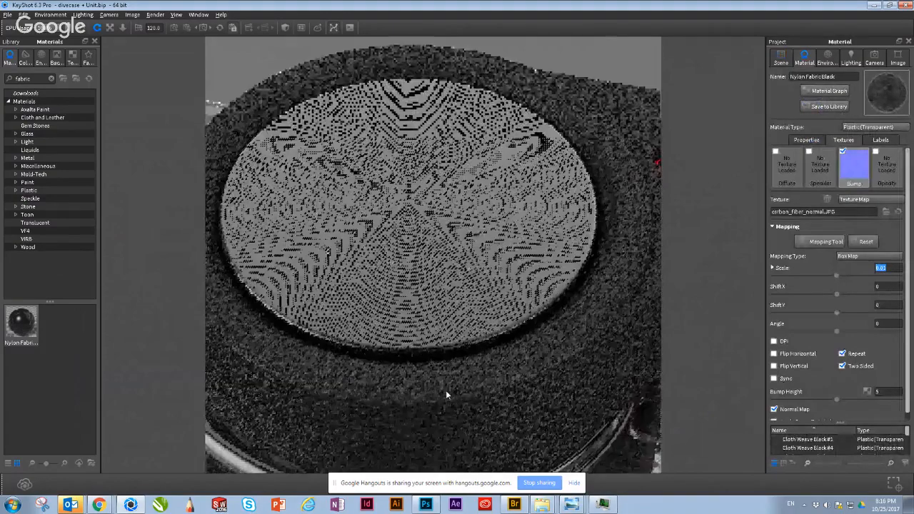
scroll(449, 405, "up", 1)
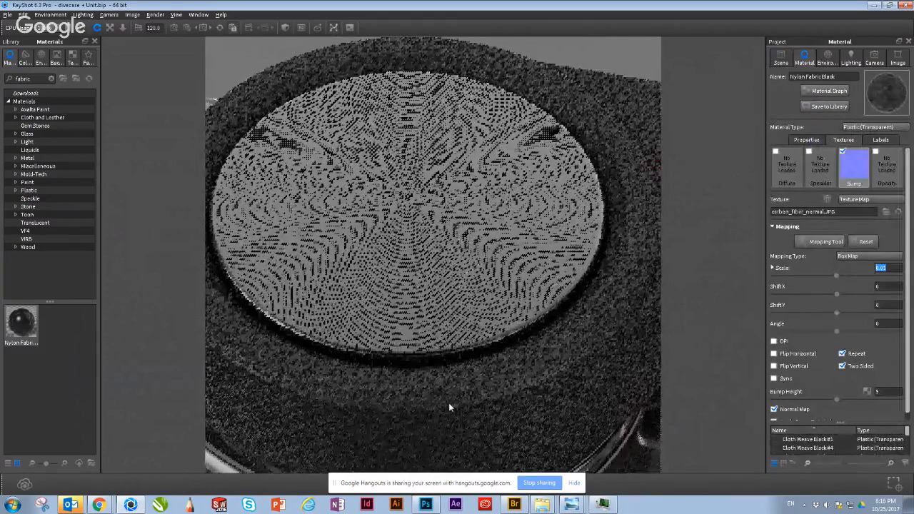
scroll(448, 403, "up", 1)
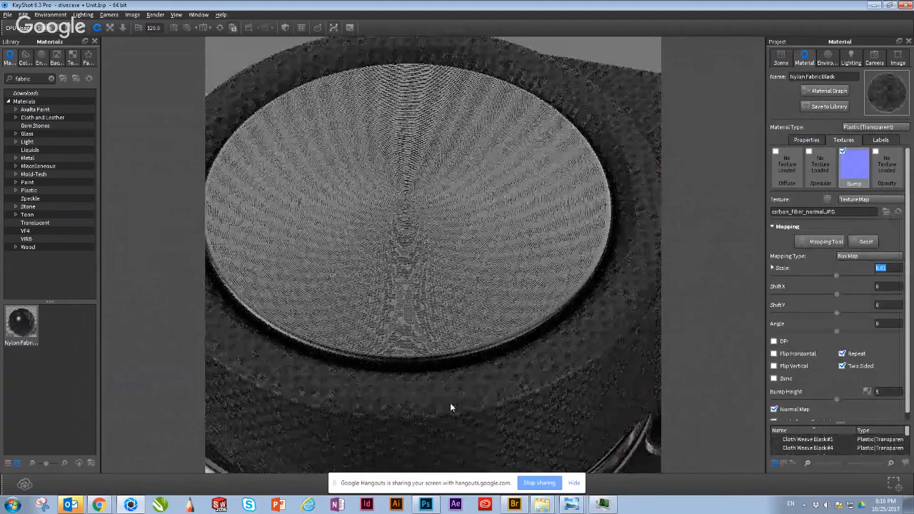